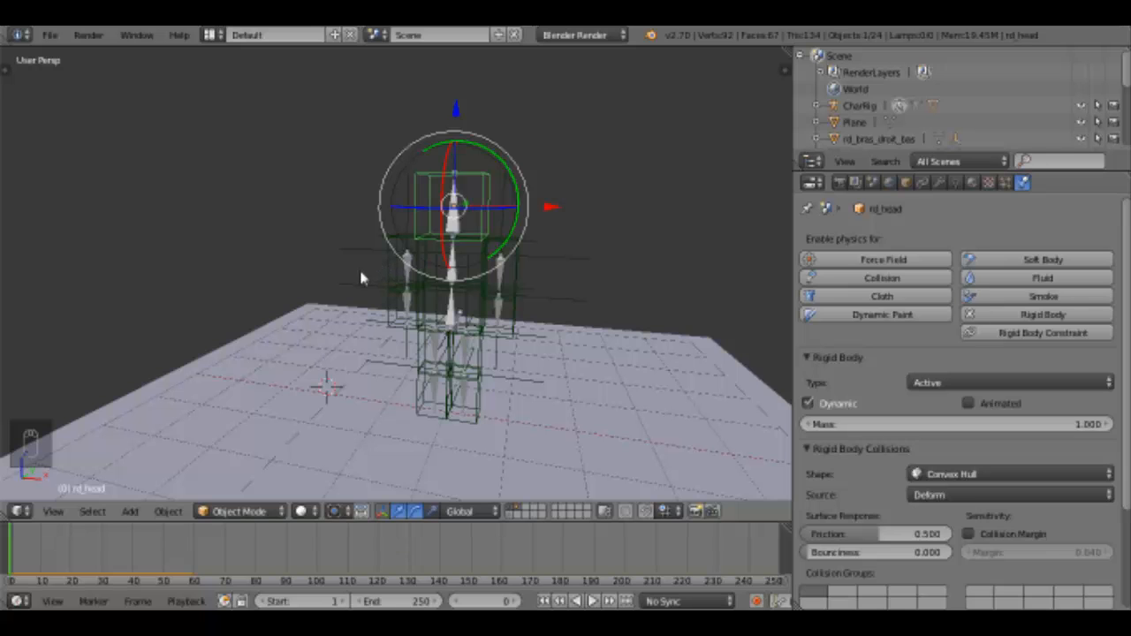
- Play the ragdoll simulation, lift rd_head away from the body during playback, and return to frame 0
{"action": "left_click", "coordinate": [592, 601]}
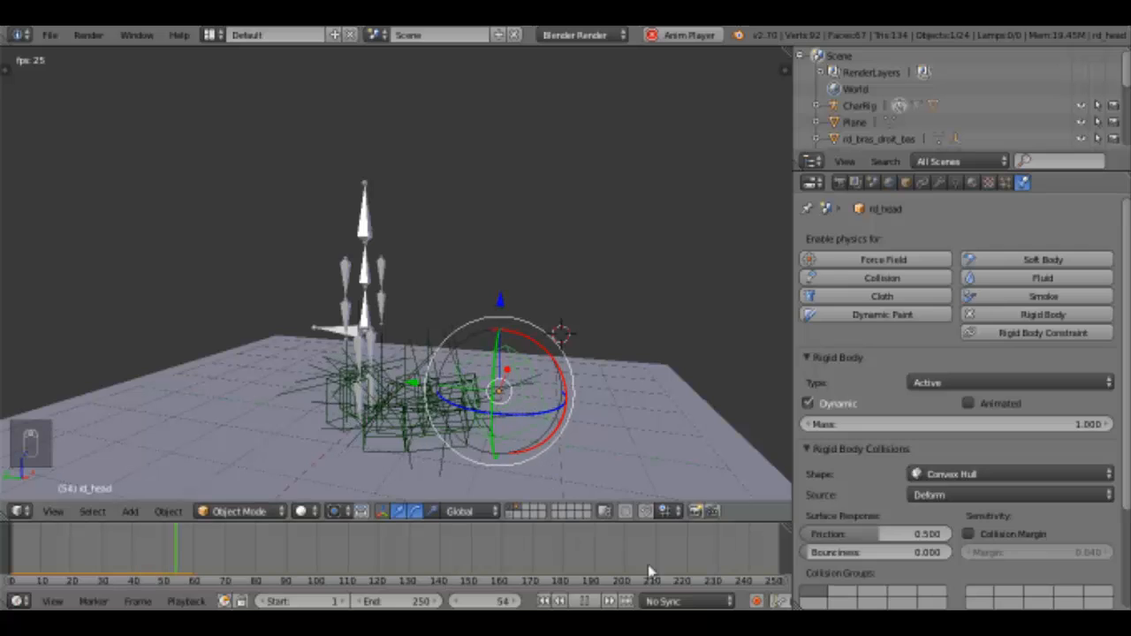
{"action": "key", "text": "g"}
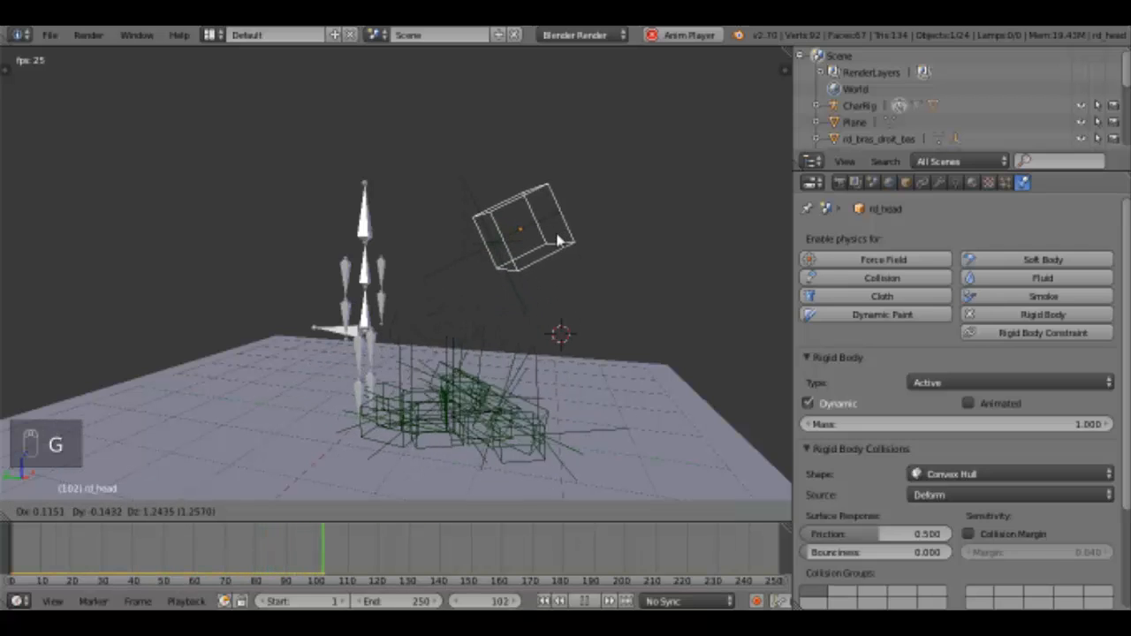
{"action": "left_click", "coordinate": [557, 234]}
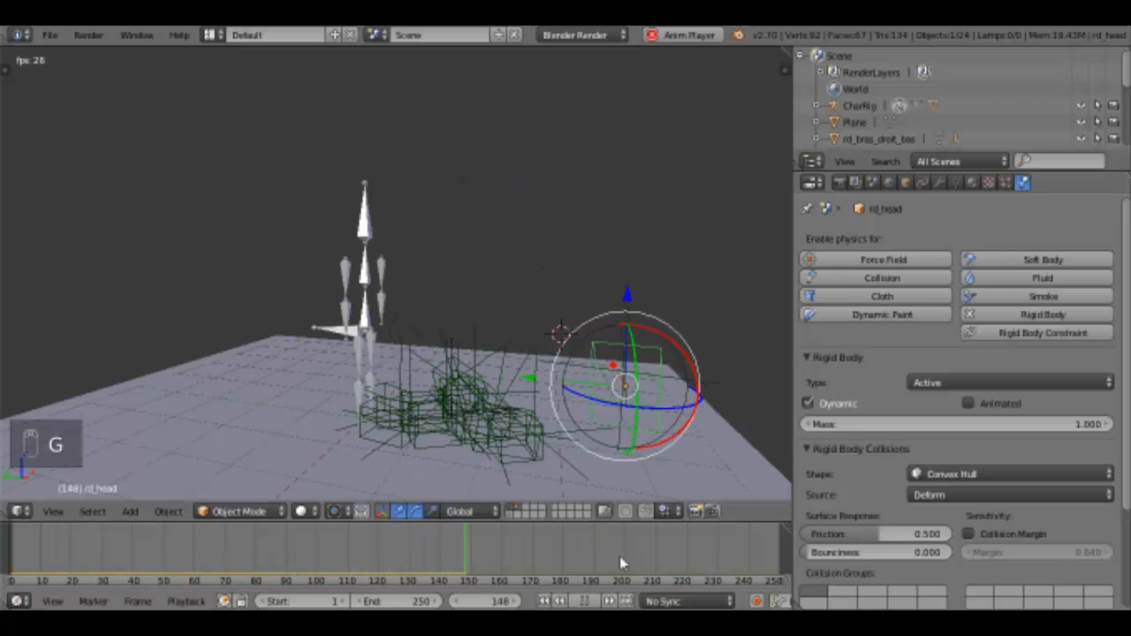
{"action": "left_click", "coordinate": [585, 602]}
{"action": "left_click_drag", "start_coordinate": [509, 564], "coordinate": [11, 562]}
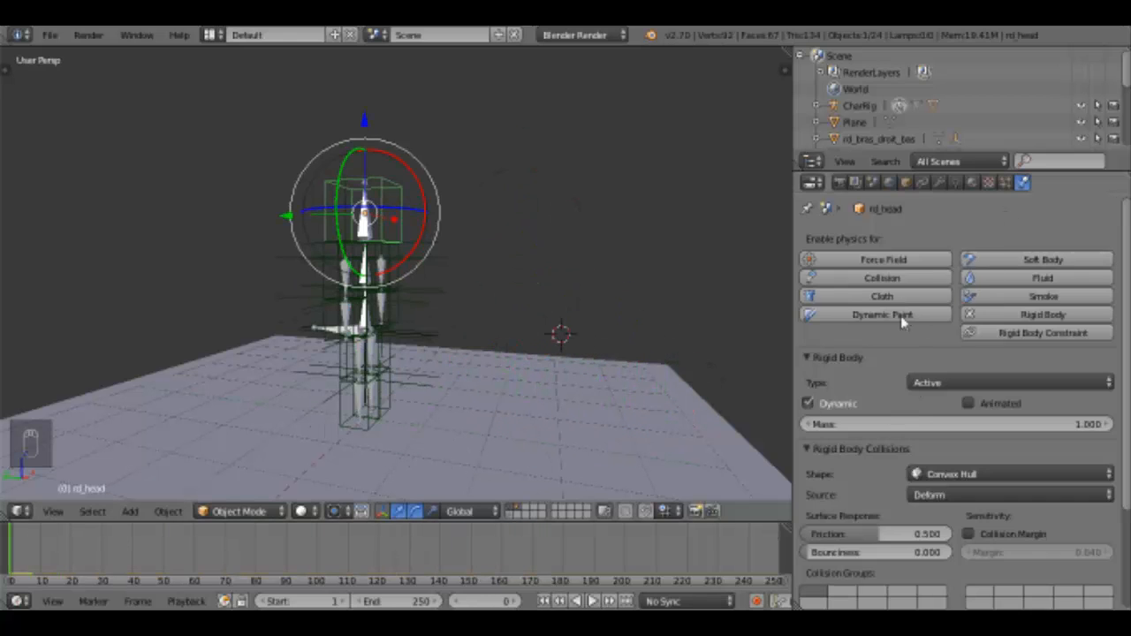
- Turn off Breakable on the rigid body constraint joining rd_head and rd_torse, and save the file
{"action": "right_click", "coordinate": [445, 254]}
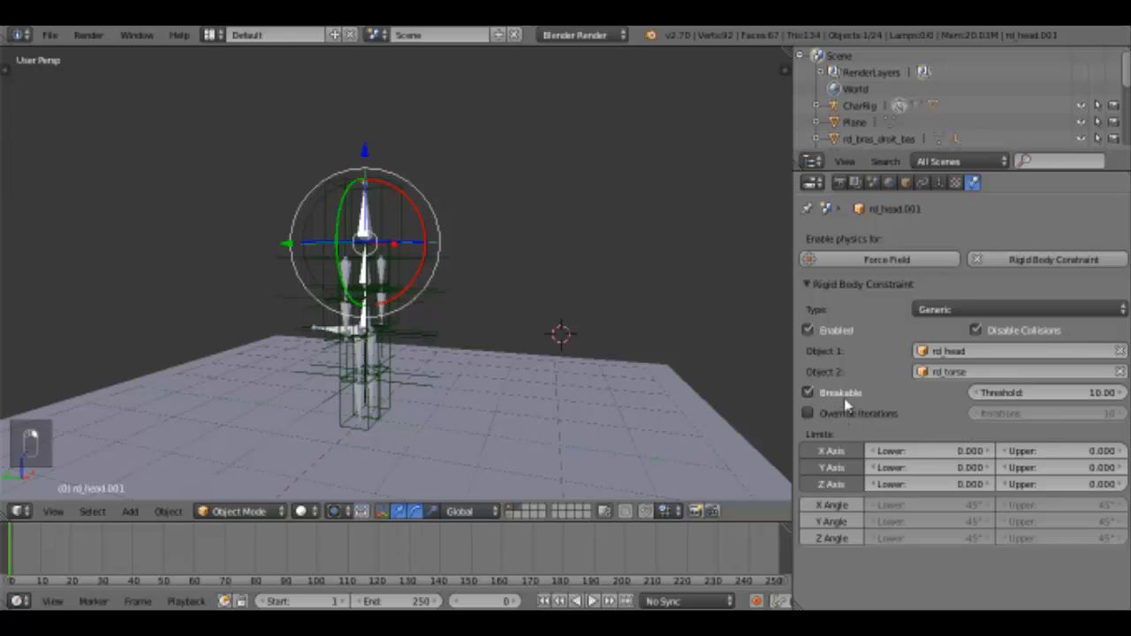
{"action": "left_click", "coordinate": [811, 394]}
{"action": "left_click", "coordinate": [49, 34]}
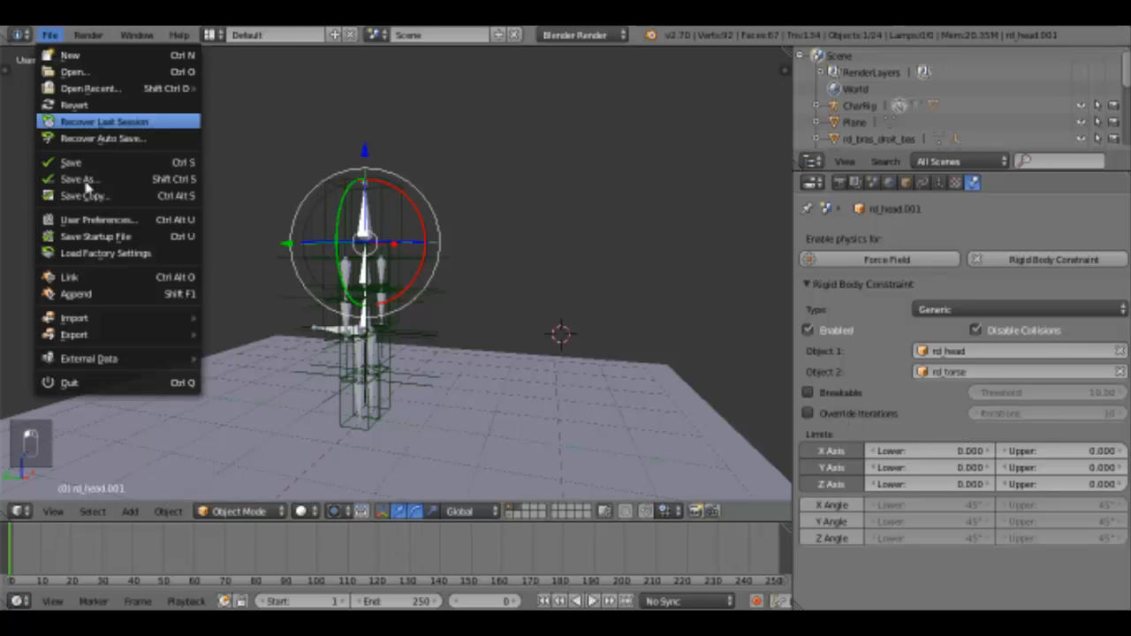
{"action": "left_click", "coordinate": [80, 159]}
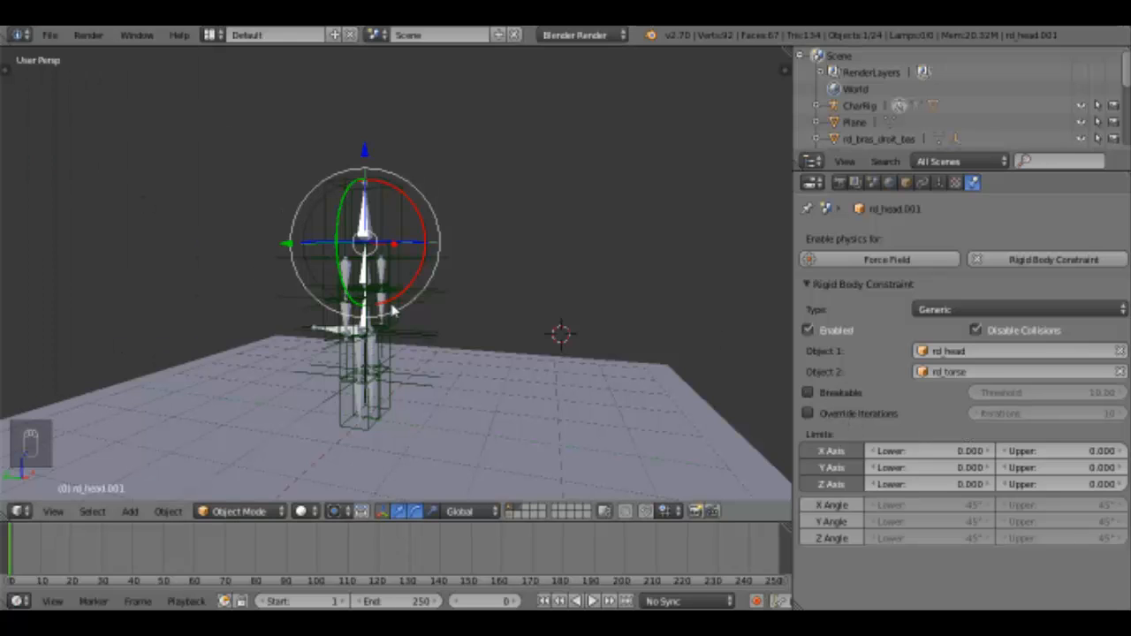
- Show the layer with the character mesh to compare it with the rig and ragdoll boxes, and hide it again
{"action": "middle_click_drag", "start_coordinate": [395, 309], "coordinate": [277, 332]}
{"action": "scroll", "coordinate": [298, 333], "scroll_direction": "up", "scroll_amount": 4}
{"action": "middle_click_drag", "start_coordinate": [338, 316], "coordinate": [357, 296], "text": "shift"}
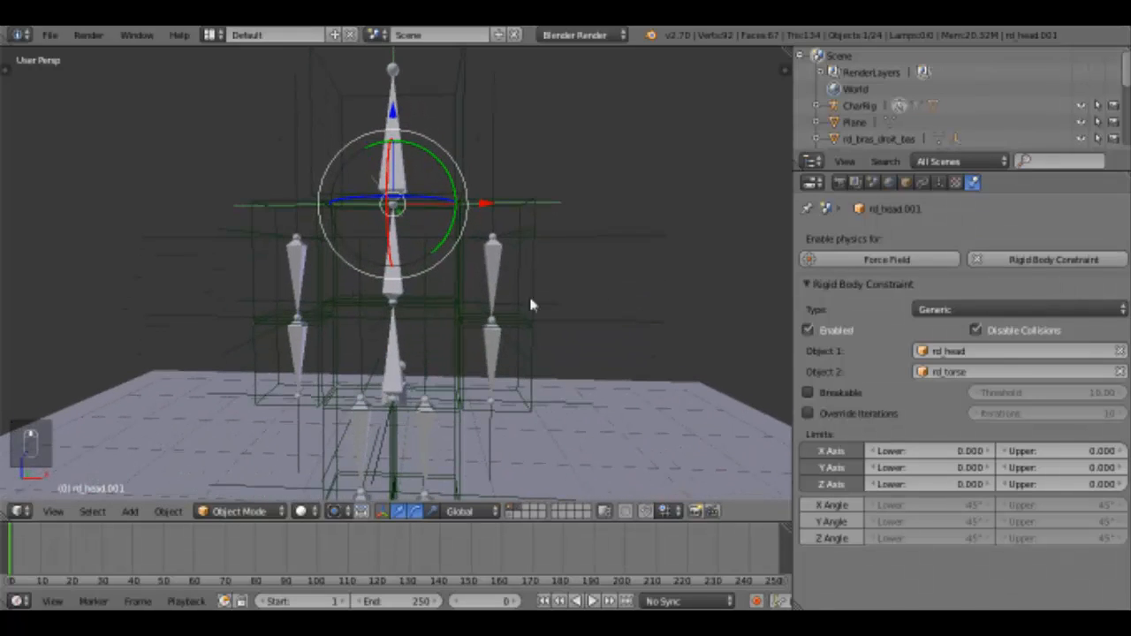
{"action": "left_click", "coordinate": [509, 517], "text": "shift"}
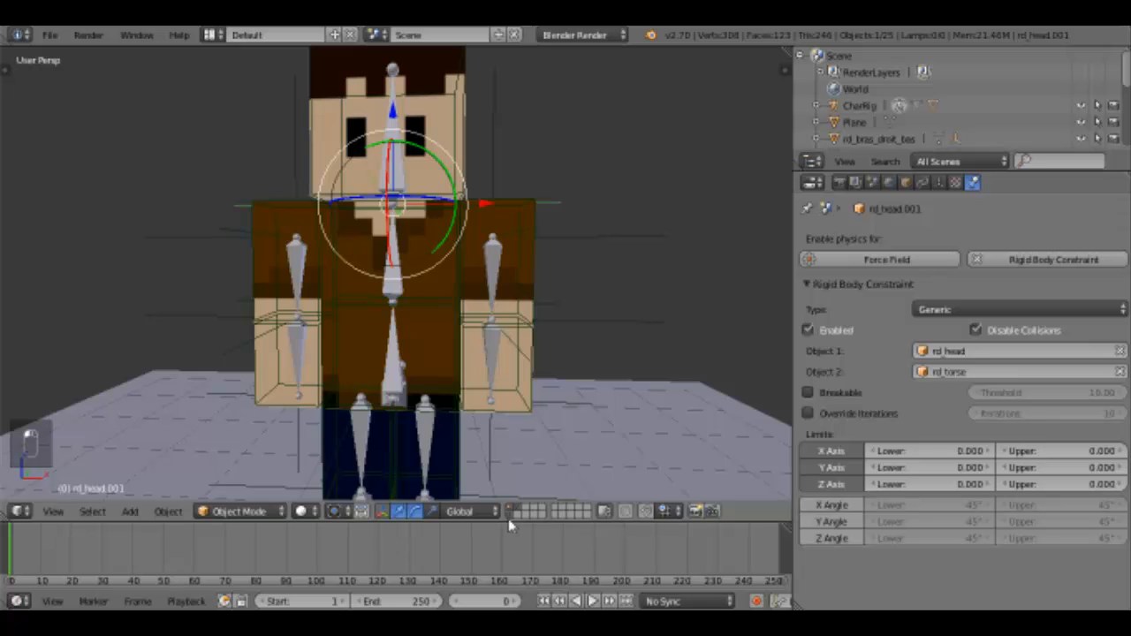
{"action": "left_click", "coordinate": [509, 517], "text": "shift"}
{"action": "middle_click_drag", "start_coordinate": [482, 335], "coordinate": [518, 318], "text": "shift"}
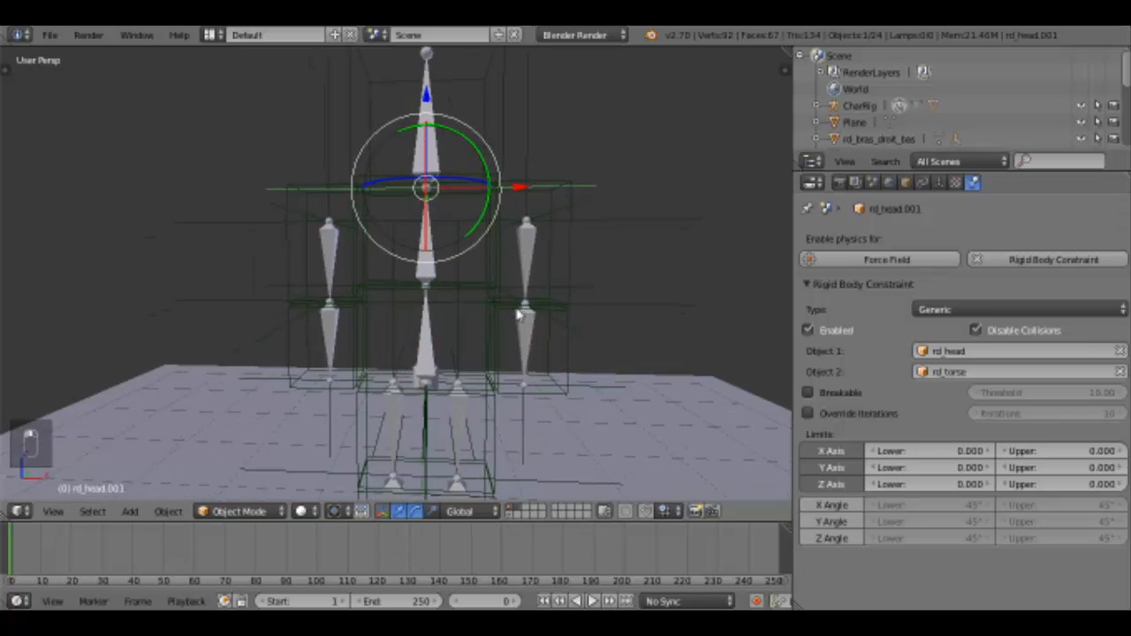
- Add a Copy Transforms bone constraint to the r_arm bone of CharRig
{"action": "right_click", "coordinate": [638, 228]}
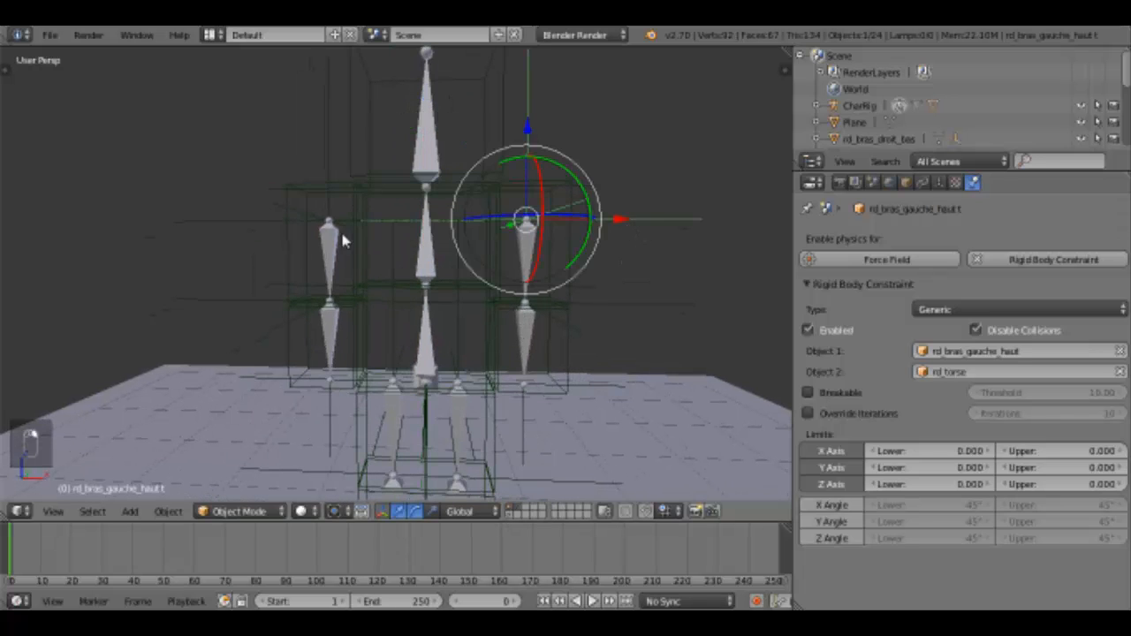
{"action": "scroll", "coordinate": [336, 232], "scroll_direction": "up", "scroll_amount": 3}
{"action": "middle_click_drag", "start_coordinate": [321, 226], "coordinate": [433, 208], "text": "shift"}
{"action": "right_click", "coordinate": [402, 256]}
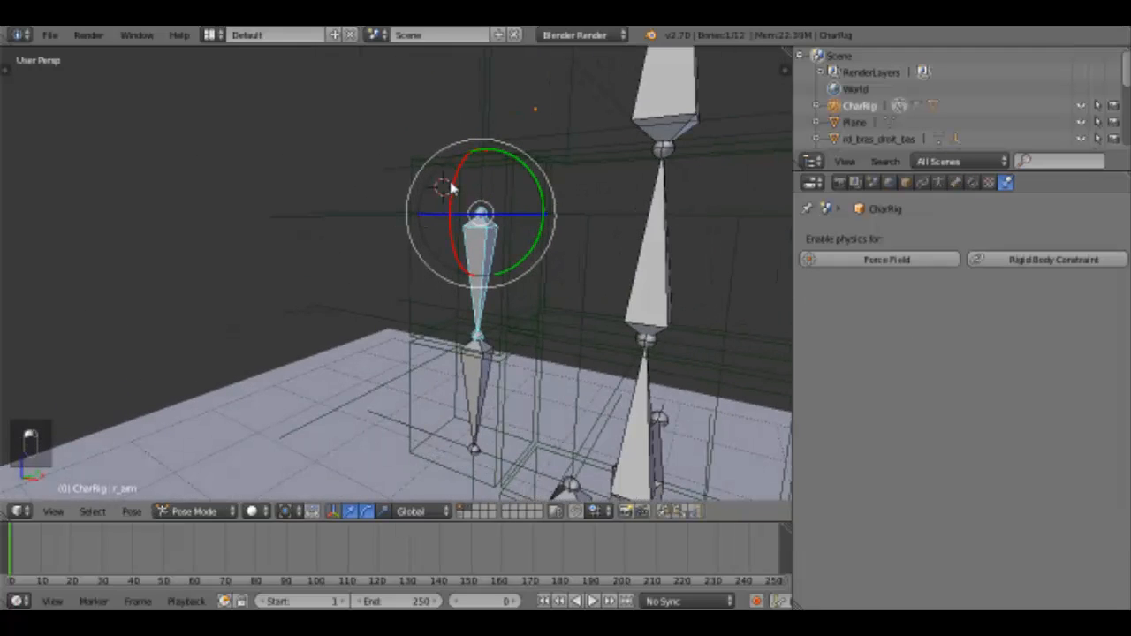
{"action": "mouse_move", "coordinate": [453, 184]}
{"action": "left_mouse_down"}
{"action": "mouse_move", "coordinate": [493, 136]}
{"action": "mouse_move", "coordinate": [503, 149]}
{"action": "mouse_move", "coordinate": [442, 173]}
{"action": "left_mouse_up"}
{"action": "right_click", "coordinate": [442, 173]}
{"action": "middle_click_drag", "start_coordinate": [393, 256], "coordinate": [426, 279]}
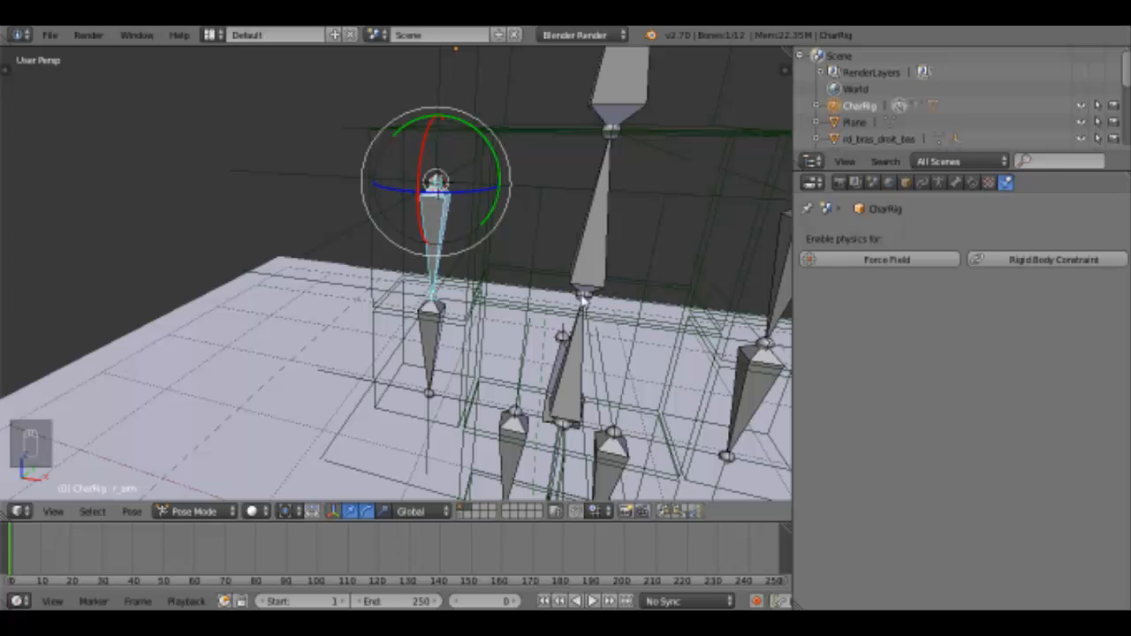
{"action": "left_click", "coordinate": [973, 184]}
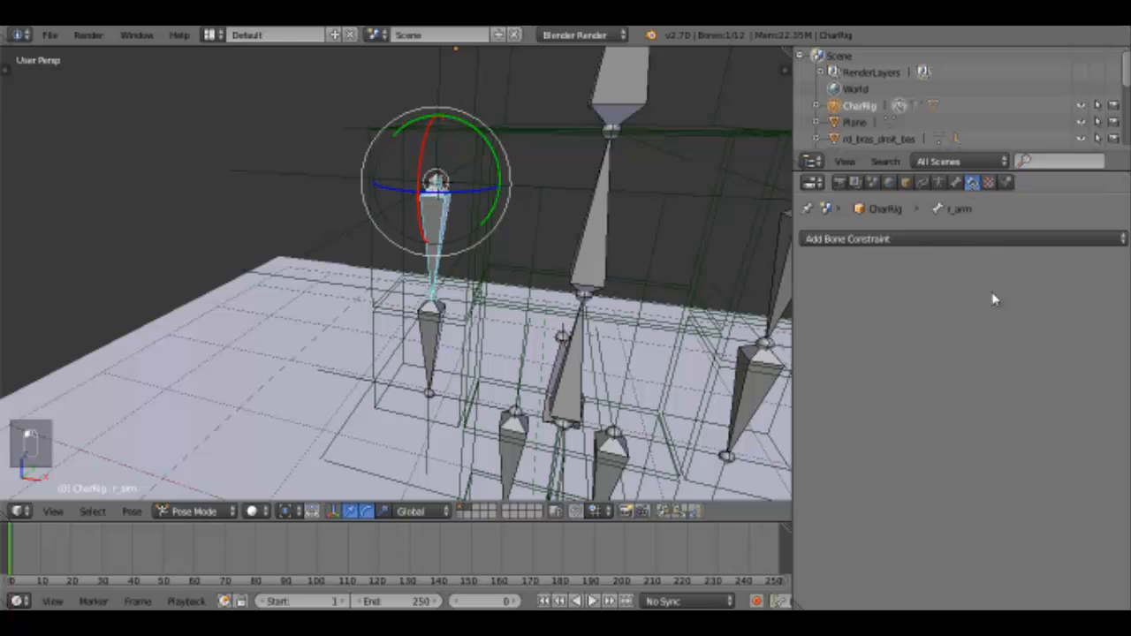
{"action": "left_click", "coordinate": [919, 241]}
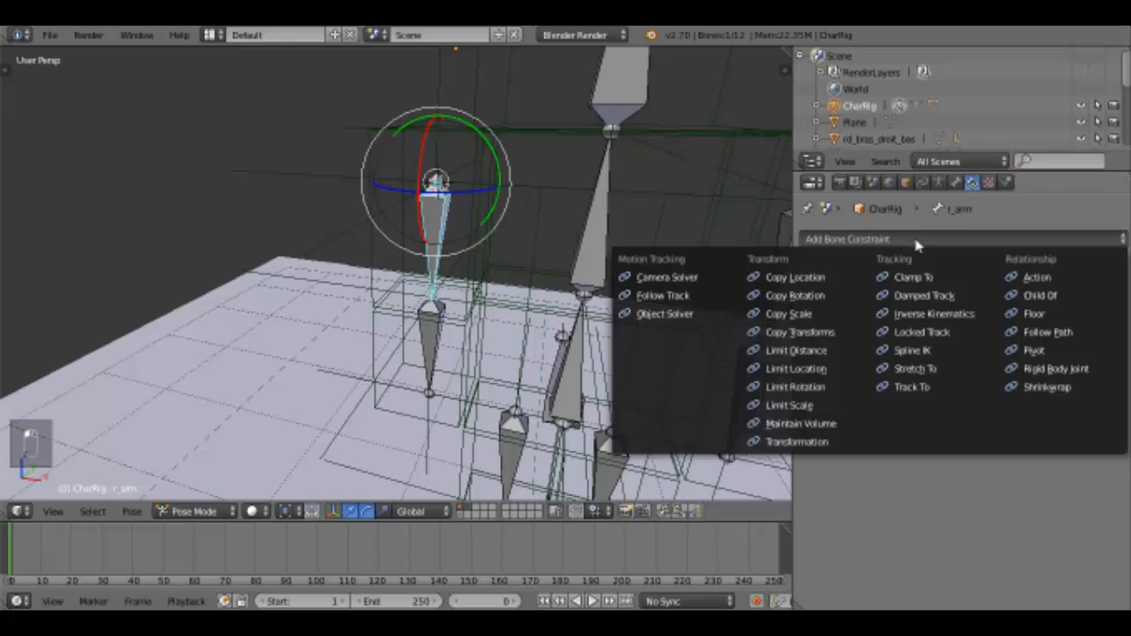
{"action": "left_click", "coordinate": [800, 332]}
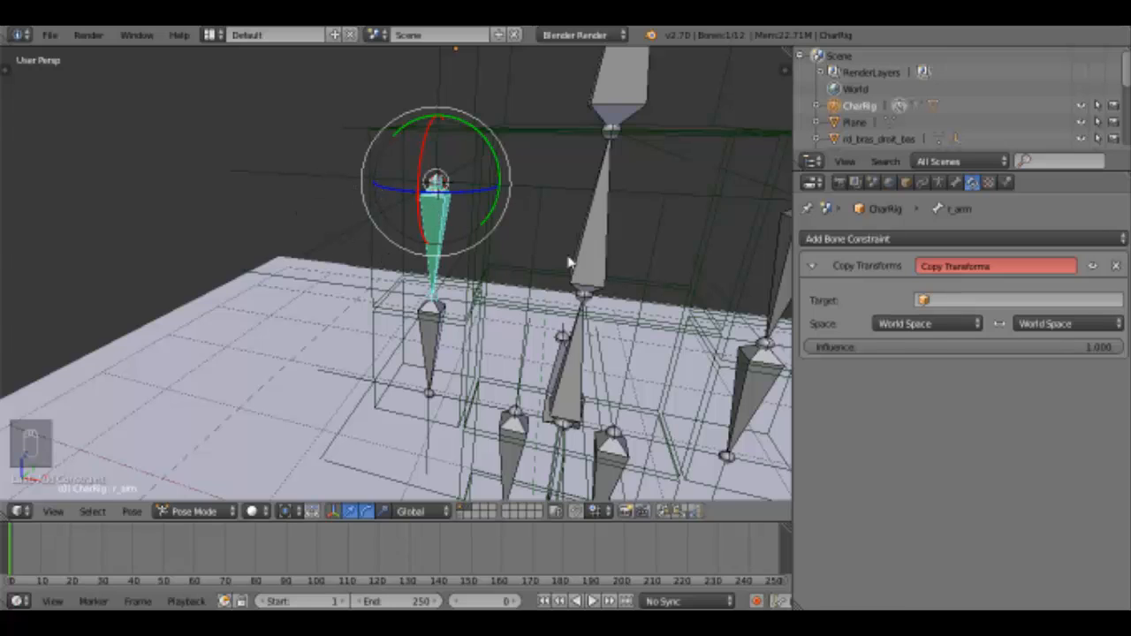
- Try rd_bras_droit_haut as the target of r_arm's Copy Transforms constraint, and clear the target
{"action": "left_click", "coordinate": [984, 302]}
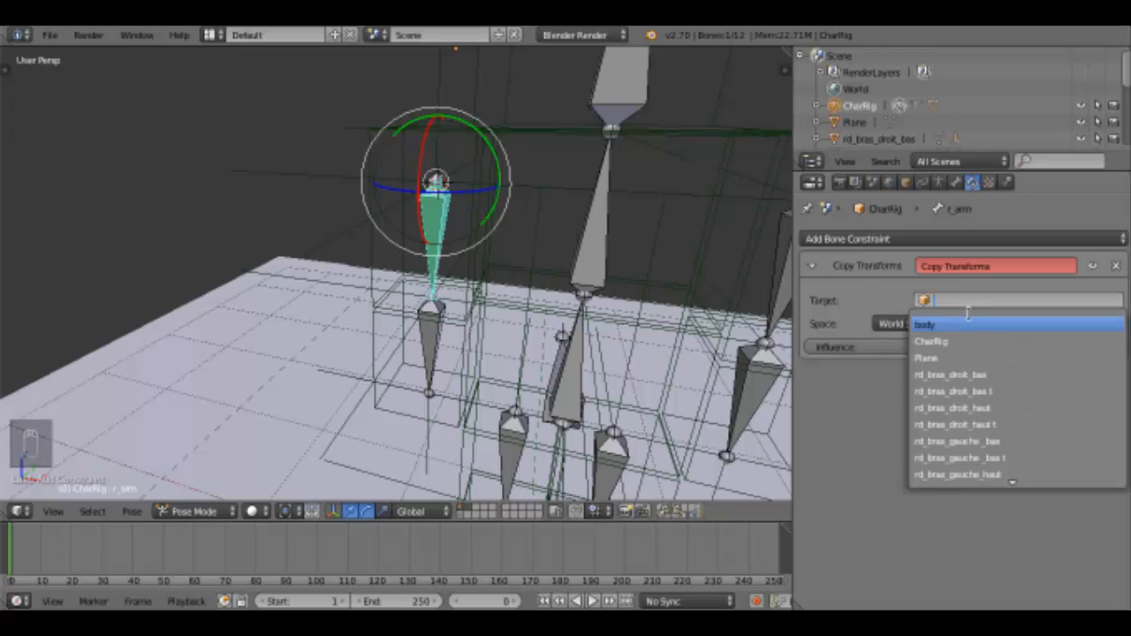
{"action": "type", "text": "rd"}
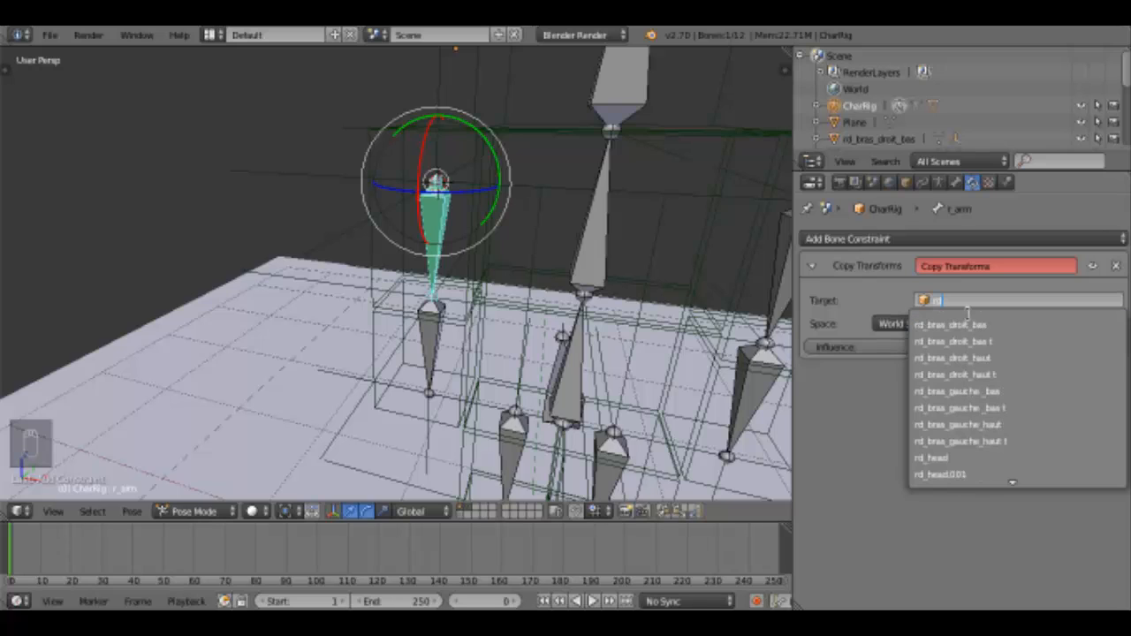
{"action": "type", "text": "_b"}
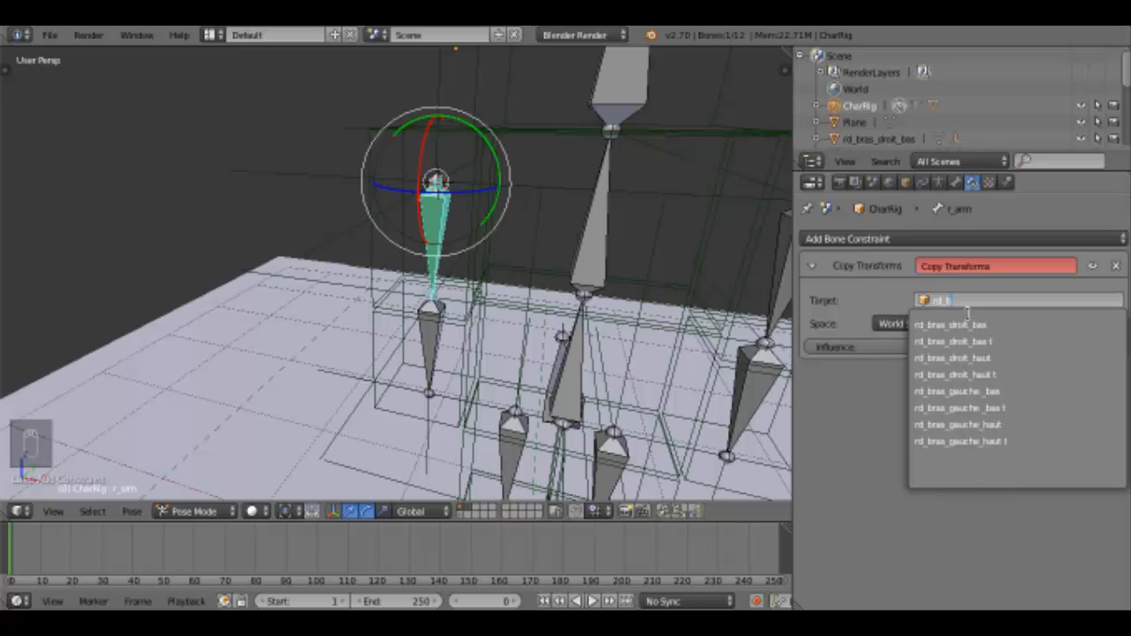
{"action": "left_click", "coordinate": [1000, 358]}
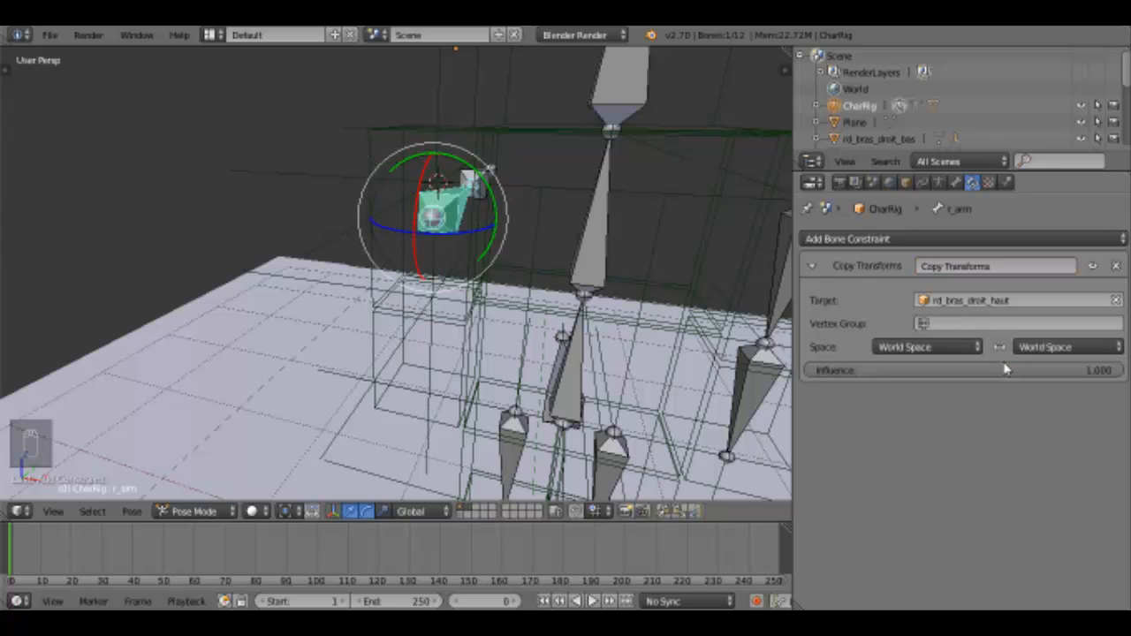
{"action": "left_click", "coordinate": [1116, 300]}
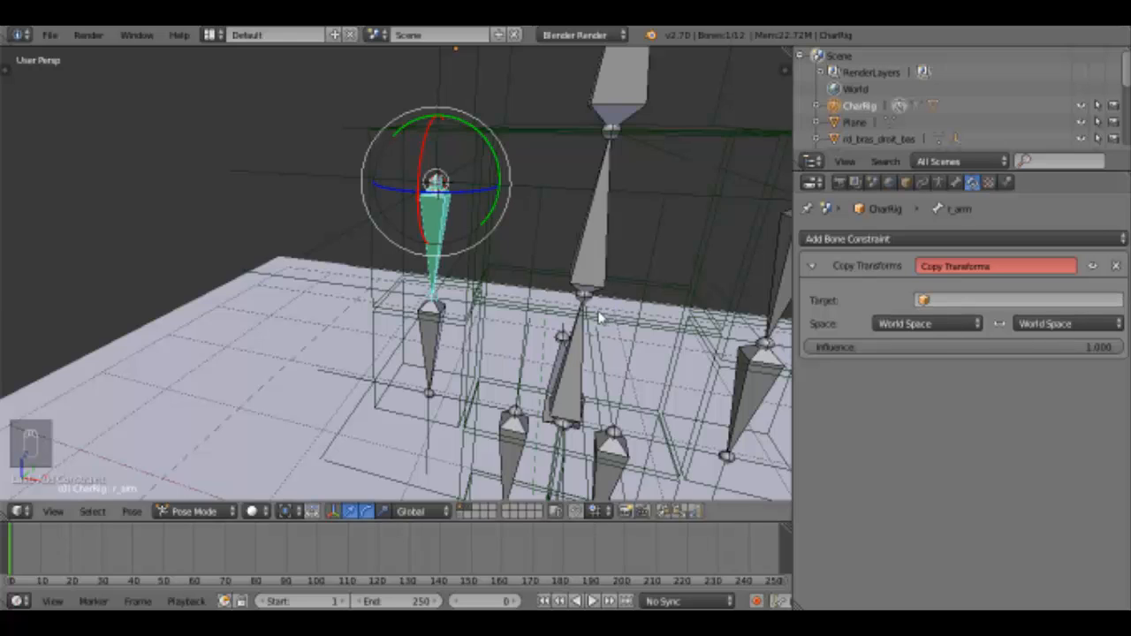
- Save the file with the untargeted Copy Transforms constraint on r_arm
{"action": "scroll", "coordinate": [597, 320], "scroll_direction": "down", "scroll_amount": 2}
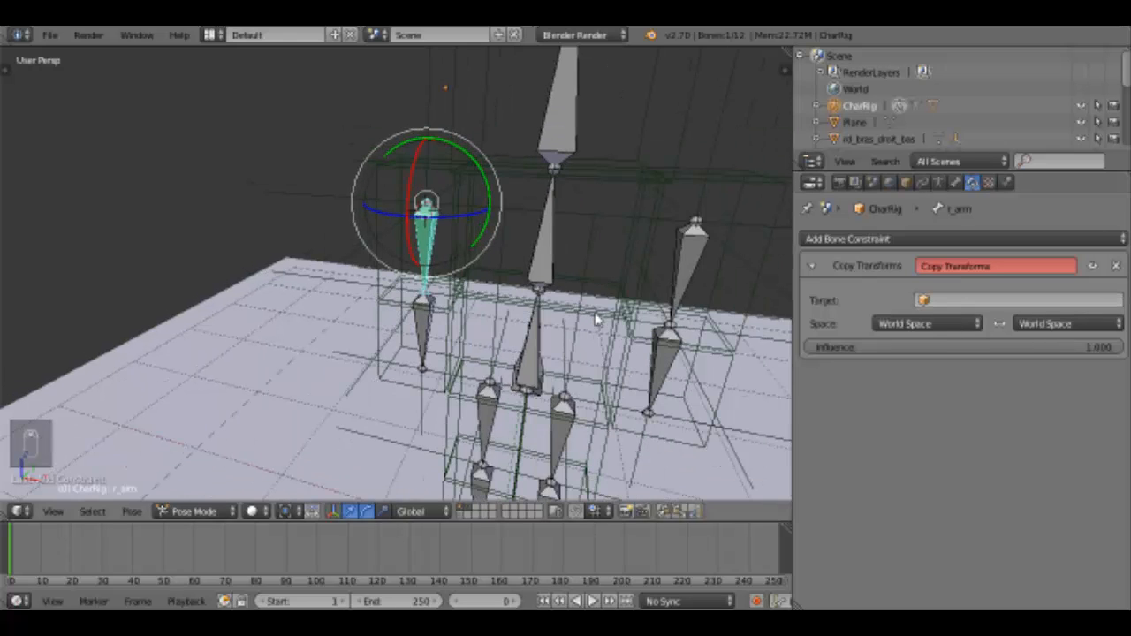
{"action": "scroll", "coordinate": [598, 320], "scroll_direction": "up", "scroll_amount": 2}
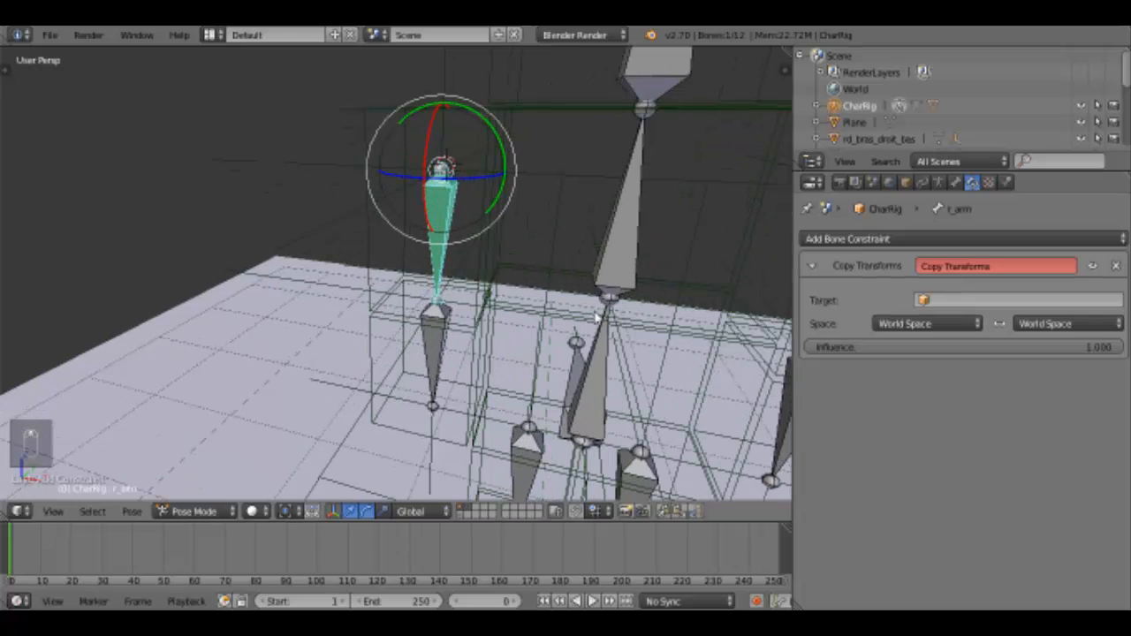
{"action": "left_click", "coordinate": [49, 35]}
{"action": "left_click", "coordinate": [133, 163]}
- In front view, start a multi-selection of the ragdoll's constraint empties, including rd_bras_droit_haut t, rd_bras_gauche_haut t and rd_torse t
{"action": "right_click", "coordinate": [294, 165]}
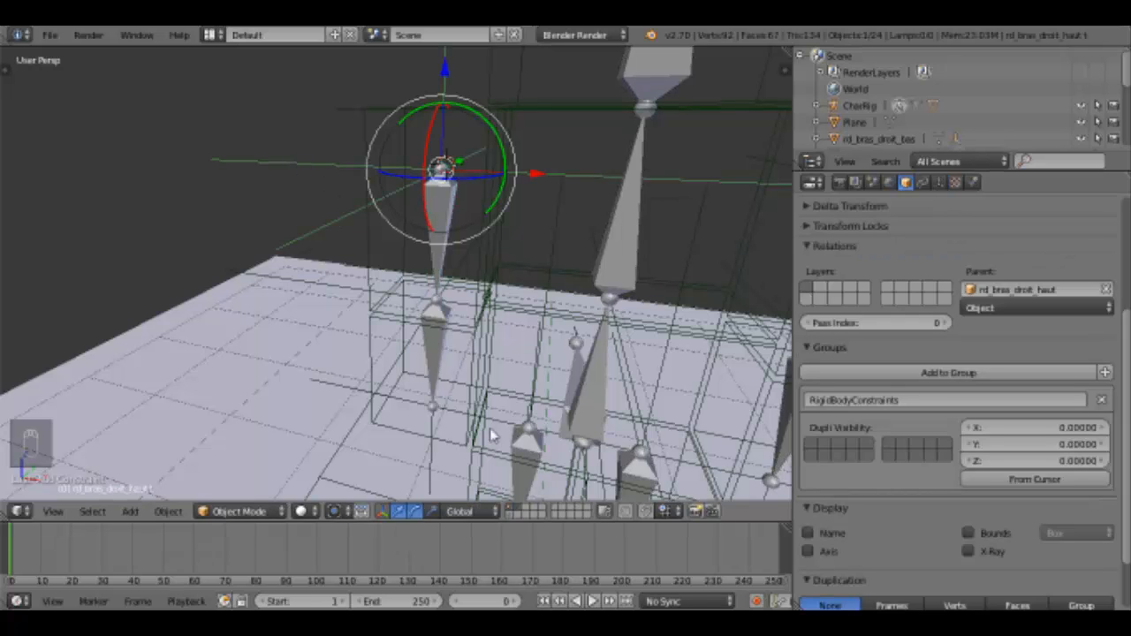
{"action": "middle_click_drag", "start_coordinate": [417, 325], "coordinate": [597, 486]}
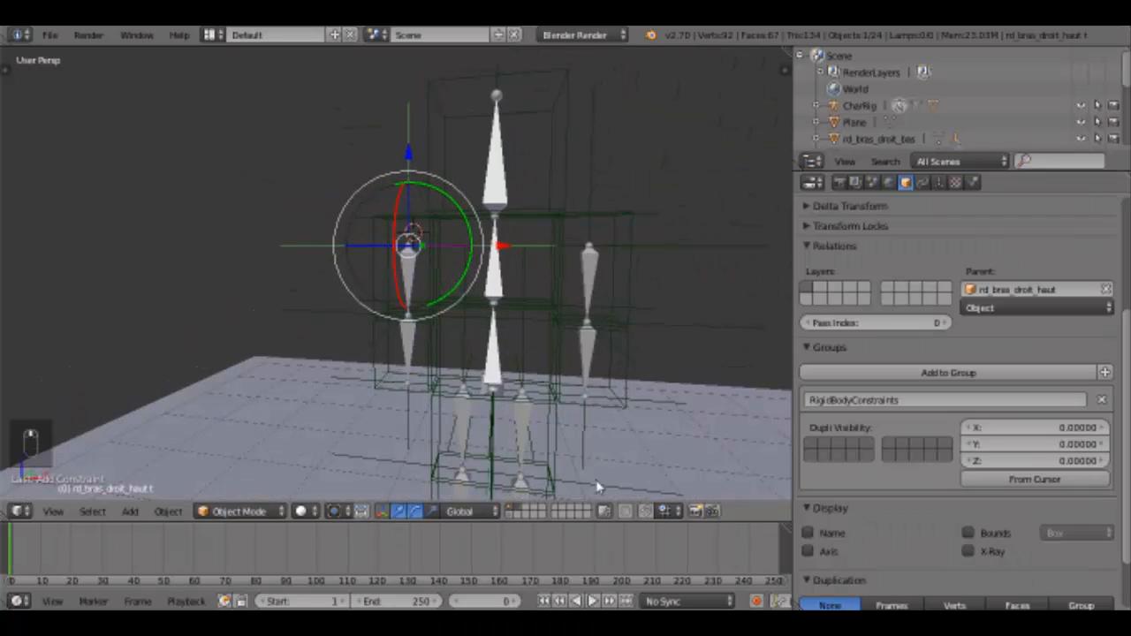
{"action": "middle_click_drag", "start_coordinate": [616, 354], "coordinate": [575, 384]}
{"action": "key", "text": "KP_1"}
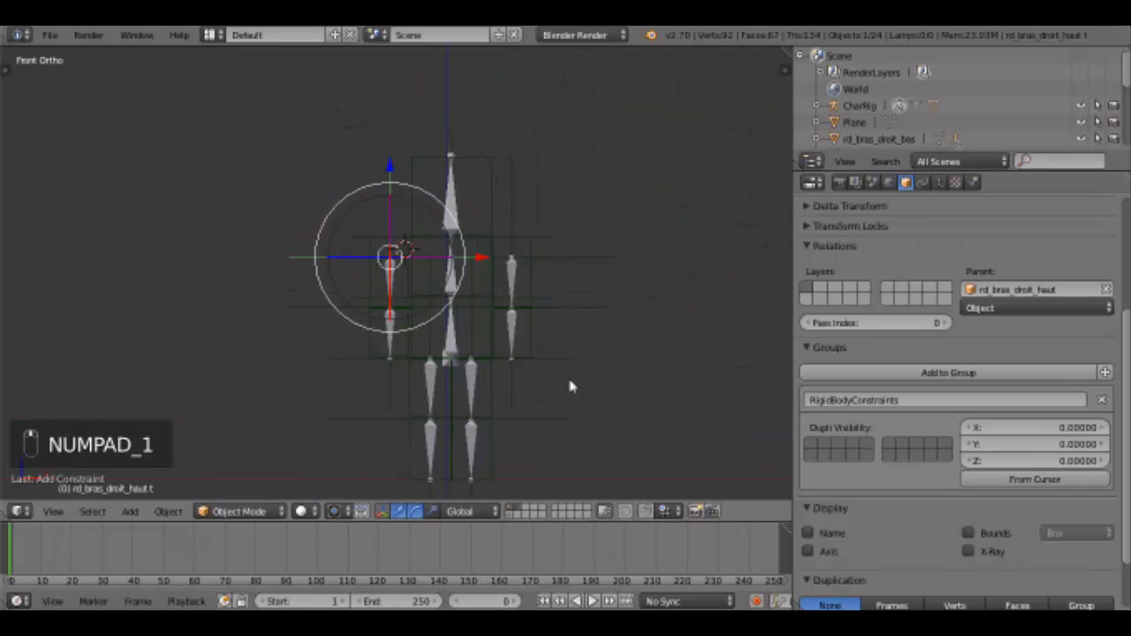
{"action": "right_click", "coordinate": [593, 377], "text": "shift"}
{"action": "right_click", "coordinate": [606, 304], "text": "shift"}
{"action": "right_click", "coordinate": [607, 259], "text": "shift"}
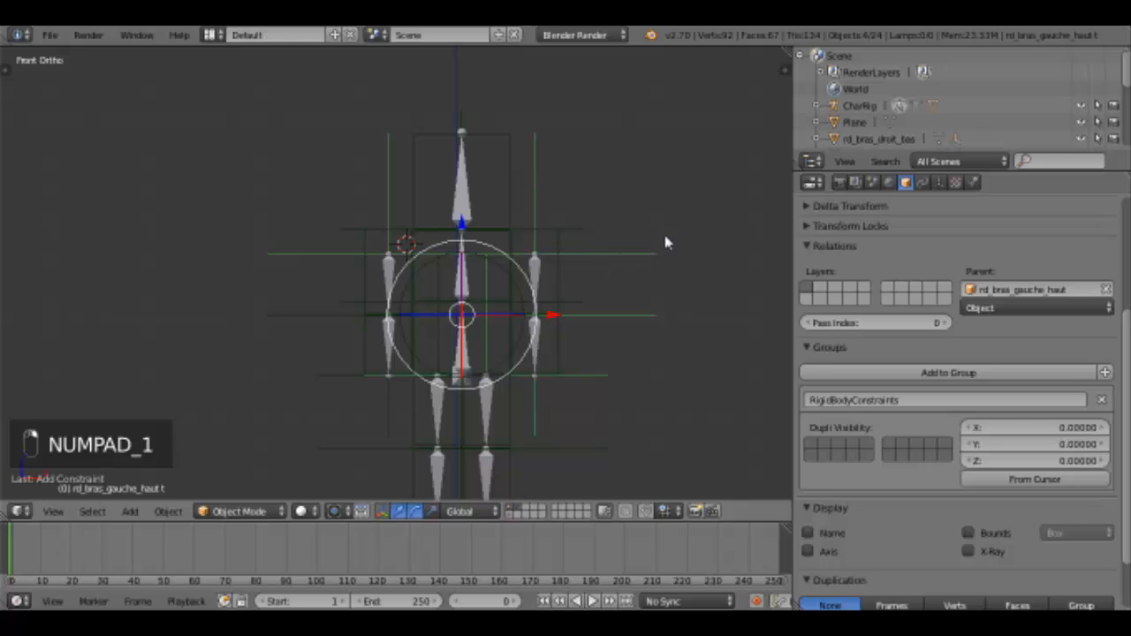
{"action": "right_click", "coordinate": [587, 256], "text": "shift"}
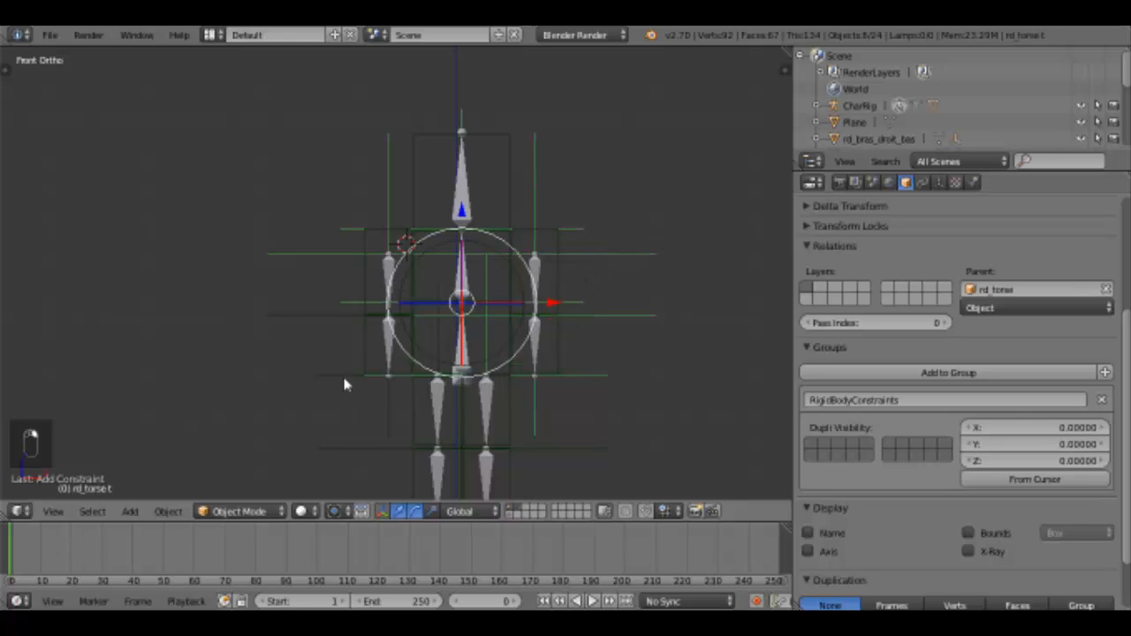
- Extend the selection with the remaining constraint empties, including rd_ventre t, rd_pied_gauche t and rd_jambe_droite_haut t
{"action": "right_click", "coordinate": [323, 331], "text": "shift"}
{"action": "right_click", "coordinate": [357, 446], "text": "shift"}
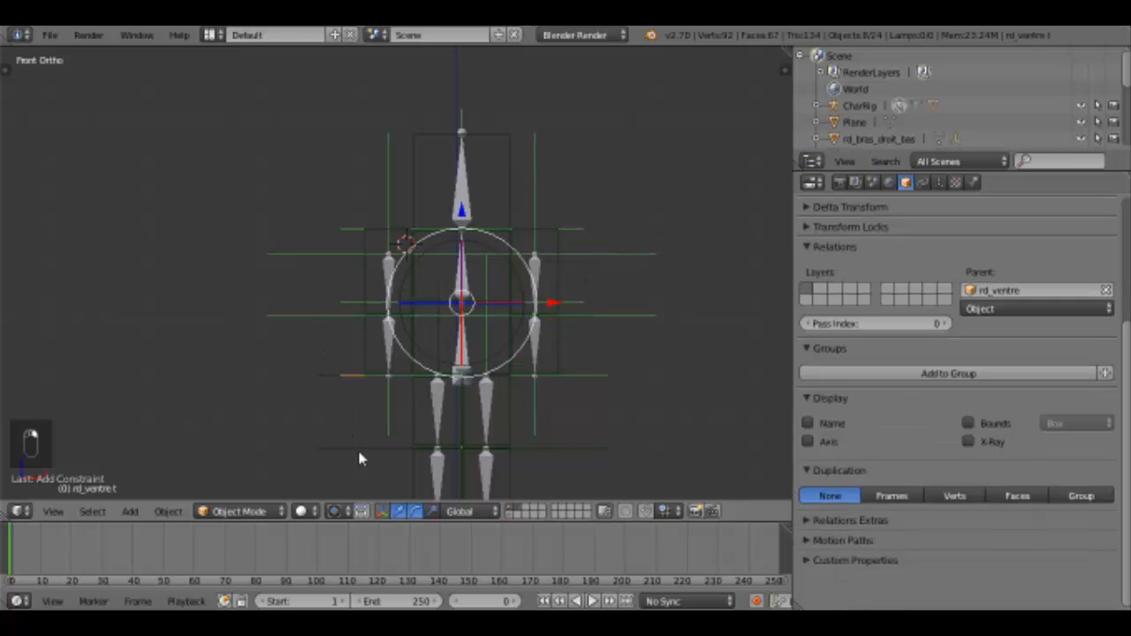
{"action": "right_click", "coordinate": [367, 452], "text": "shift"}
{"action": "right_click", "coordinate": [523, 438], "text": "shift"}
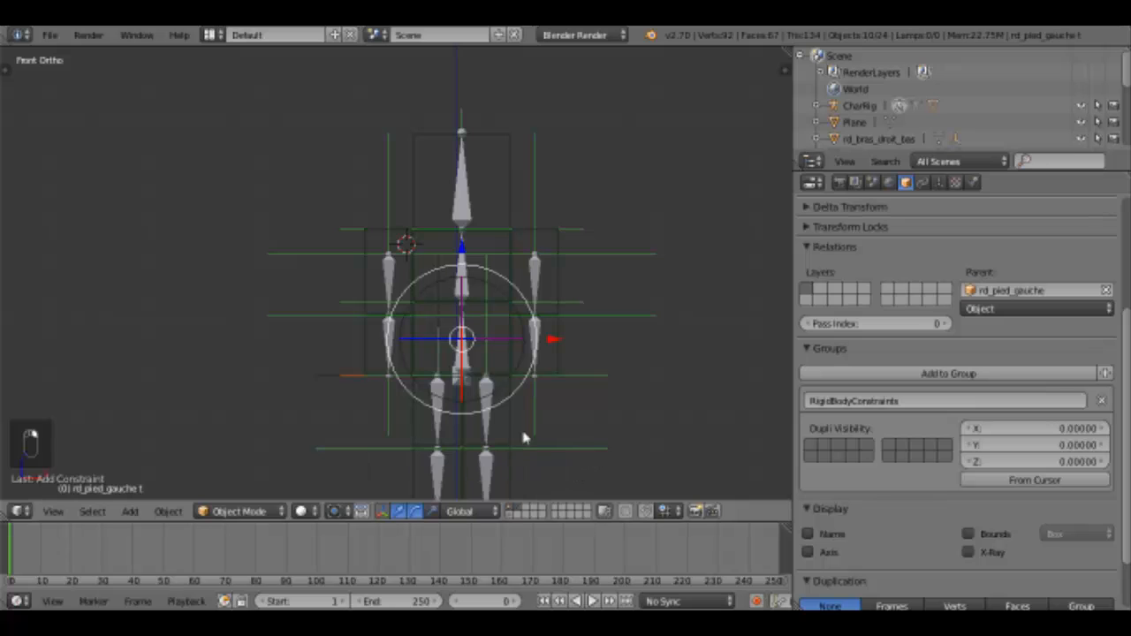
{"action": "right_click", "coordinate": [322, 383], "text": "shift"}
{"action": "middle_click_drag", "start_coordinate": [341, 415], "coordinate": [321, 371], "text": "shift"}
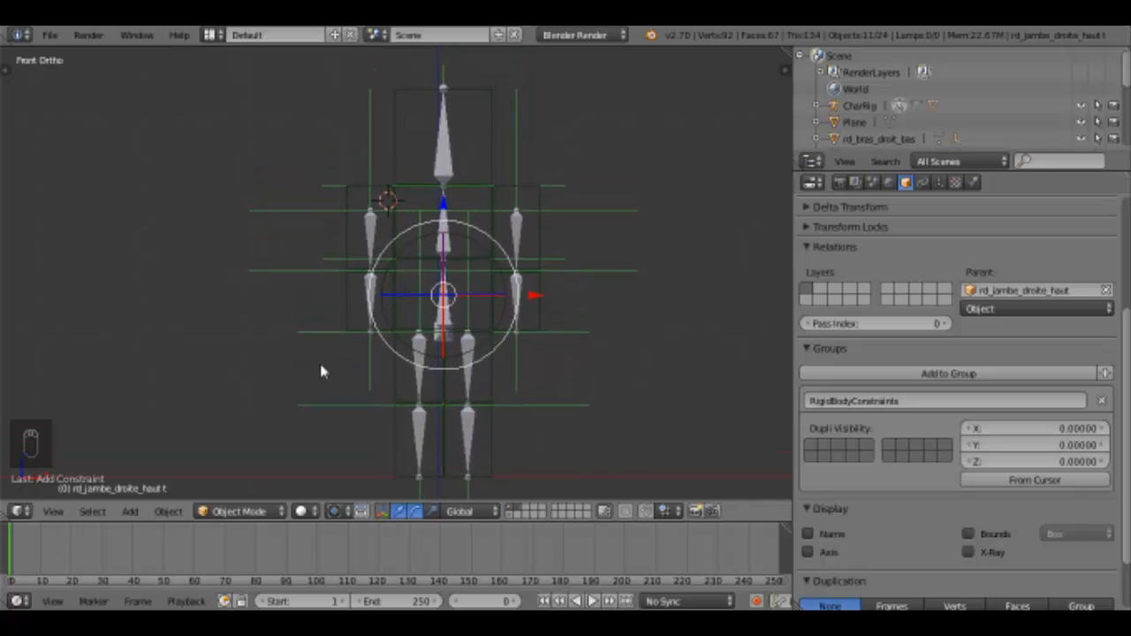
- Try applying the location of the selected constraint empties, and undo it
{"action": "key", "text": "ctrl+a"}
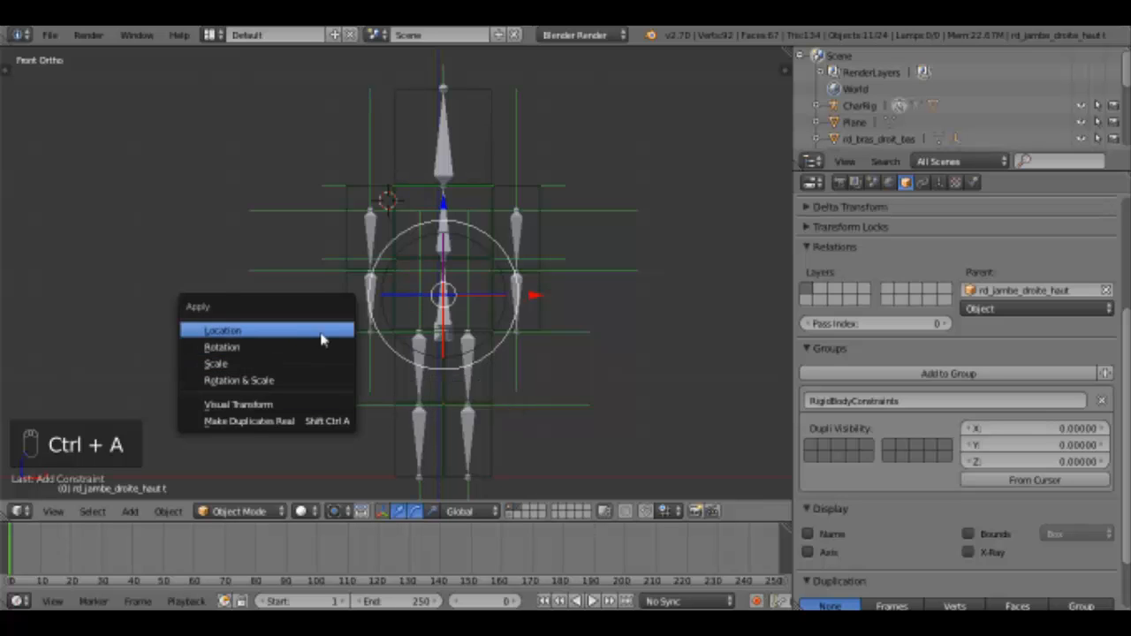
{"action": "left_click", "coordinate": [321, 339]}
{"action": "scroll", "coordinate": [322, 342], "scroll_direction": "down", "scroll_amount": 4}
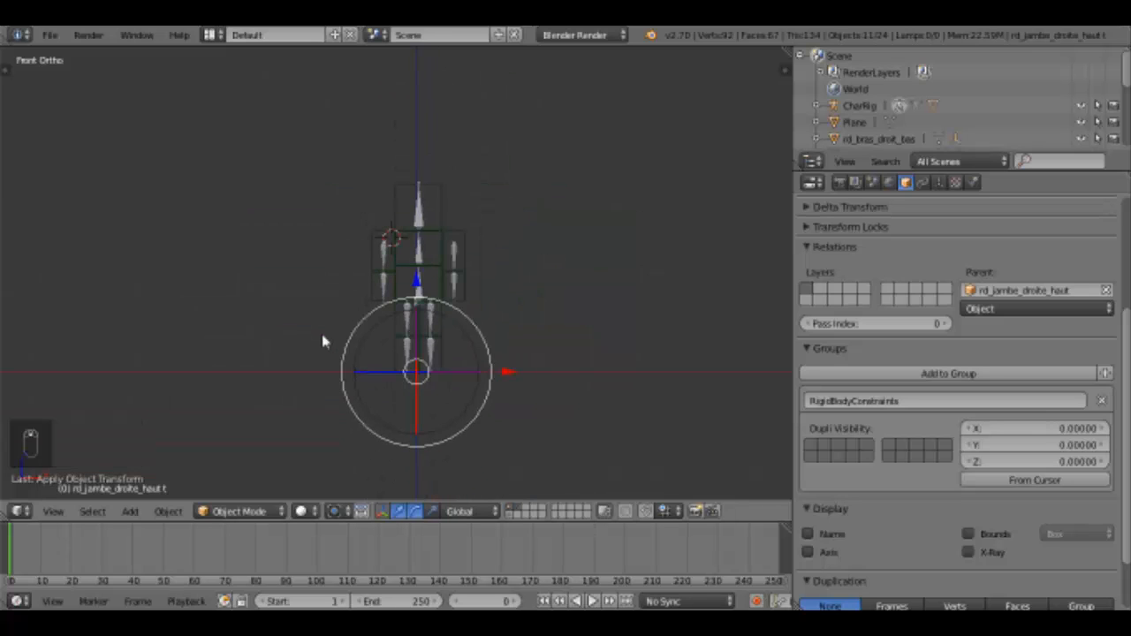
{"action": "key", "text": "ctrl+z"}
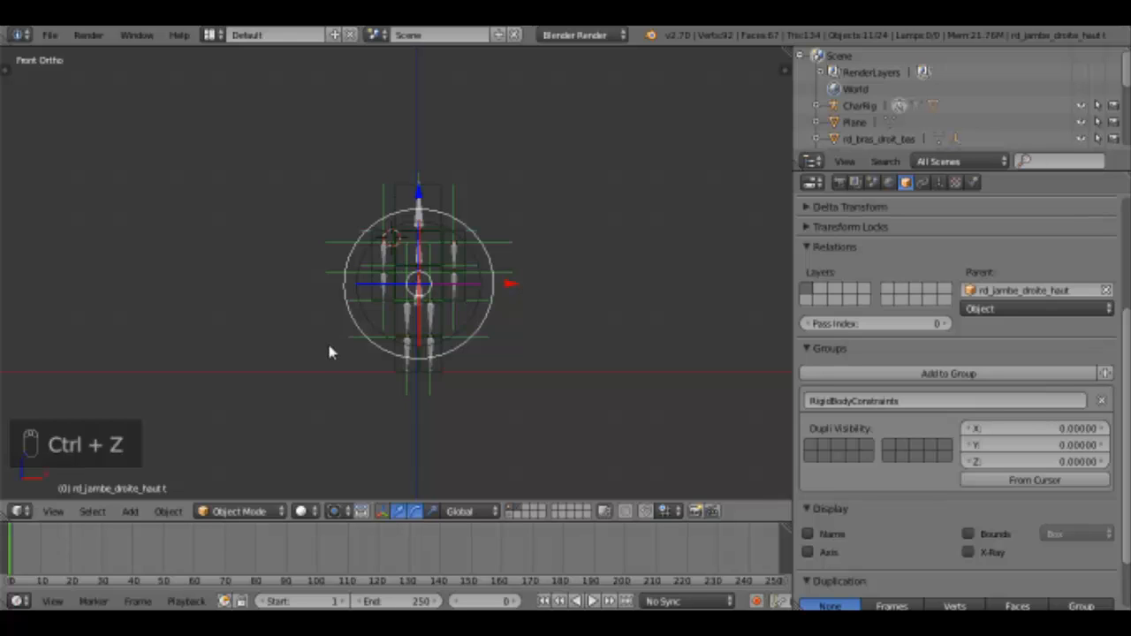
- Save the file with the constraint empties still selected
{"action": "left_click", "coordinate": [49, 36]}
{"action": "left_click", "coordinate": [76, 162]}
{"action": "scroll", "coordinate": [410, 295], "scroll_direction": "up", "scroll_amount": 4}
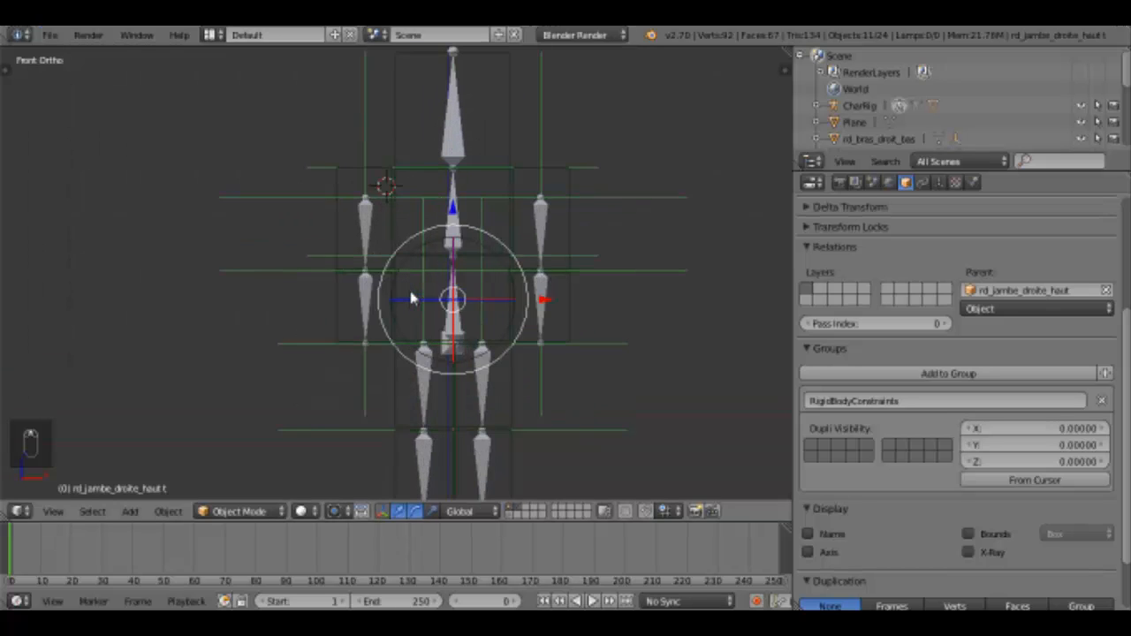
- Set the r_arm bone's Copy Transforms target to the rd_bras_droit_haut t empty
{"action": "right_click", "coordinate": [320, 216]}
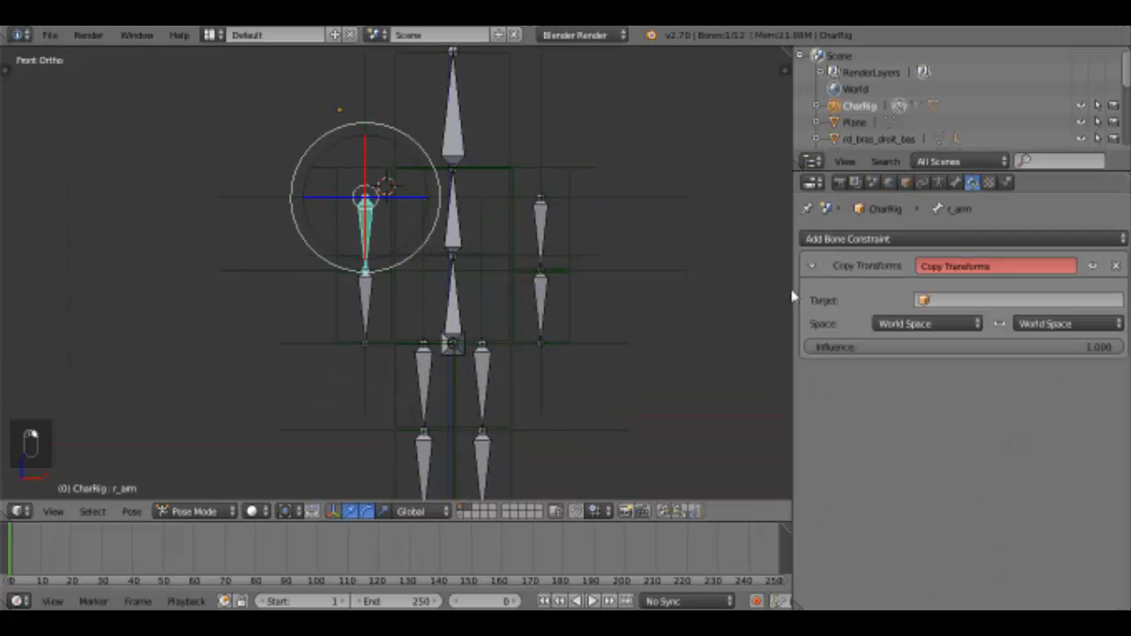
{"action": "left_click", "coordinate": [994, 301]}
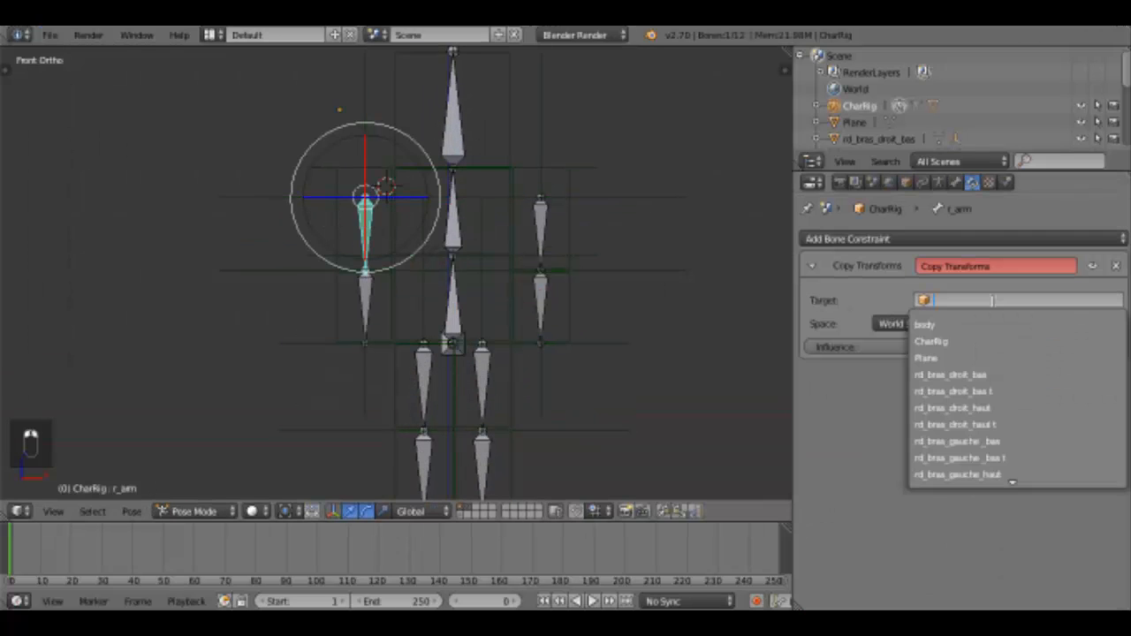
{"action": "left_click", "coordinate": [1008, 391]}
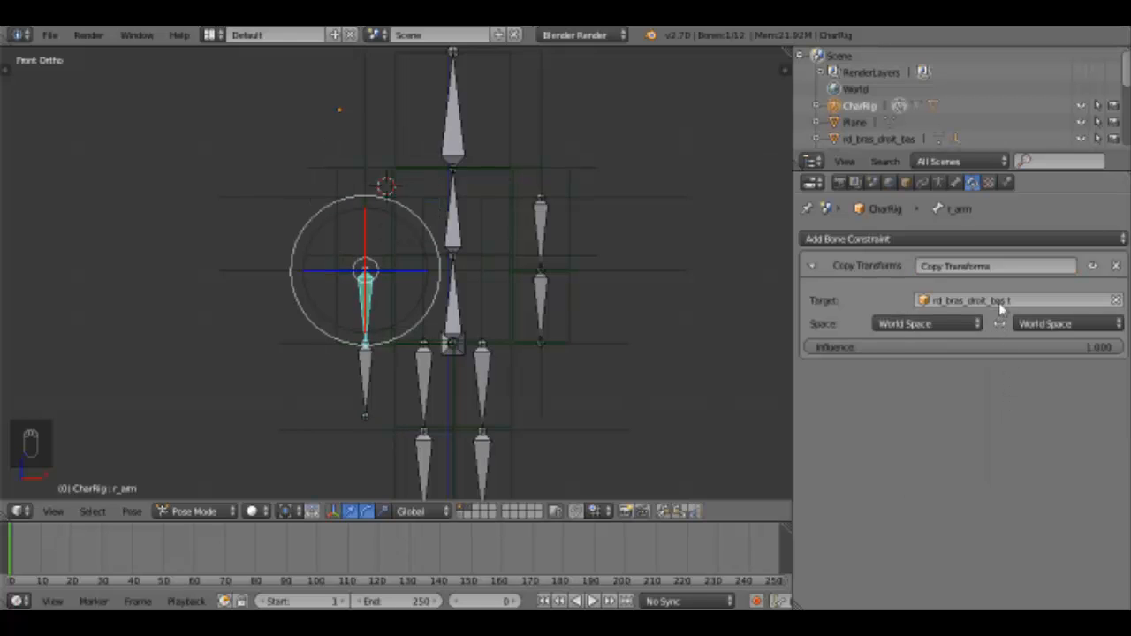
{"action": "left_click", "coordinate": [999, 302]}
{"action": "left_click", "coordinate": [1019, 425]}
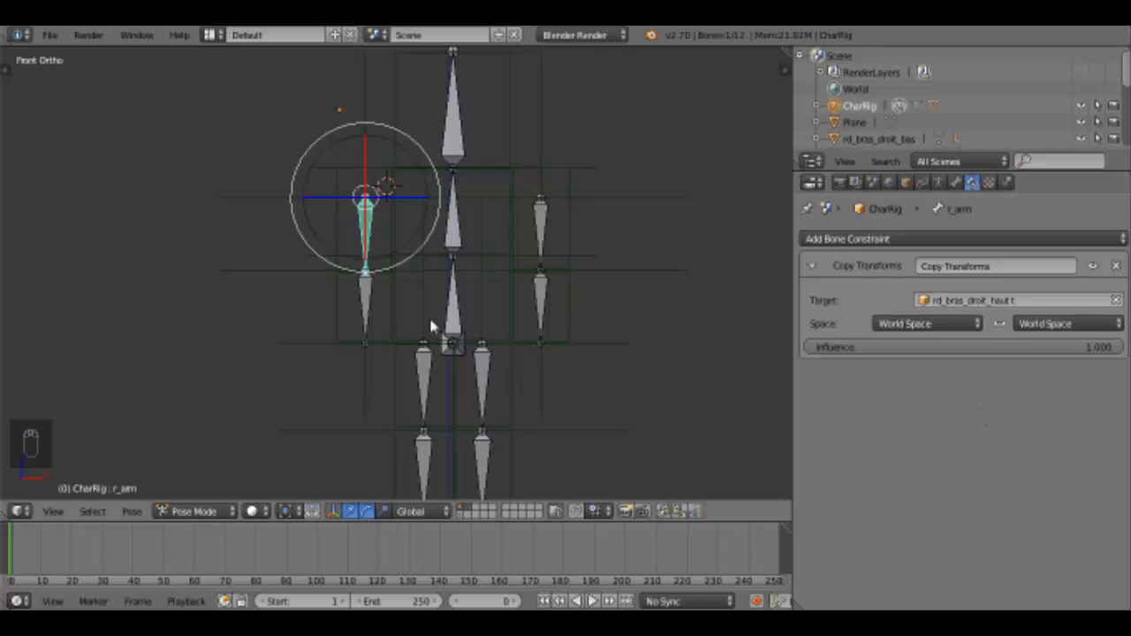
- Try the rd_bras_droit_haut mesh as r_arm's Copy Transforms target, and restore rd_bras_droit_haut t as the target
{"action": "middle_click_drag", "start_coordinate": [310, 223], "coordinate": [424, 265]}
{"action": "left_click", "coordinate": [1016, 301]}
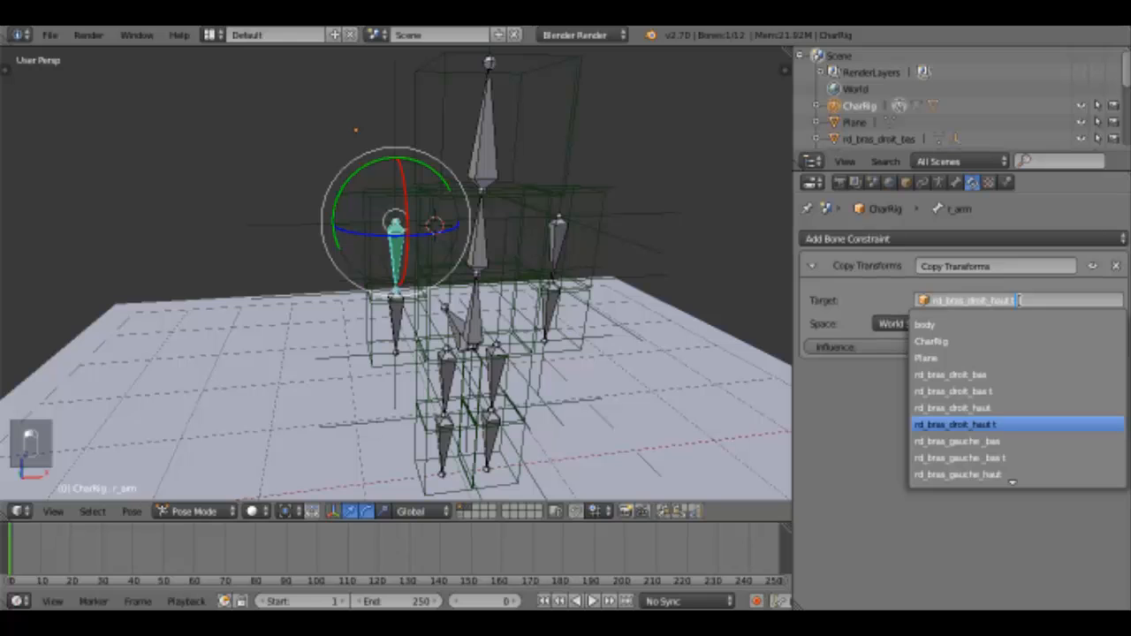
{"action": "key", "text": "BackSpace"}
{"action": "key", "text": "BackSpace"}
{"action": "key", "text": "Return"}
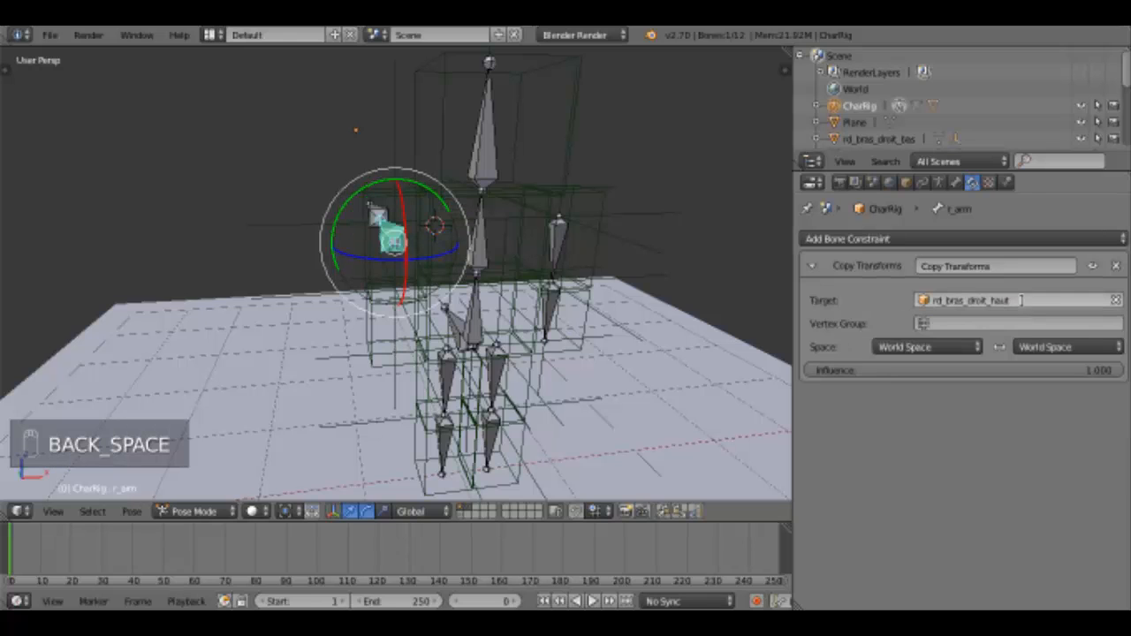
{"action": "left_click", "coordinate": [1022, 300]}
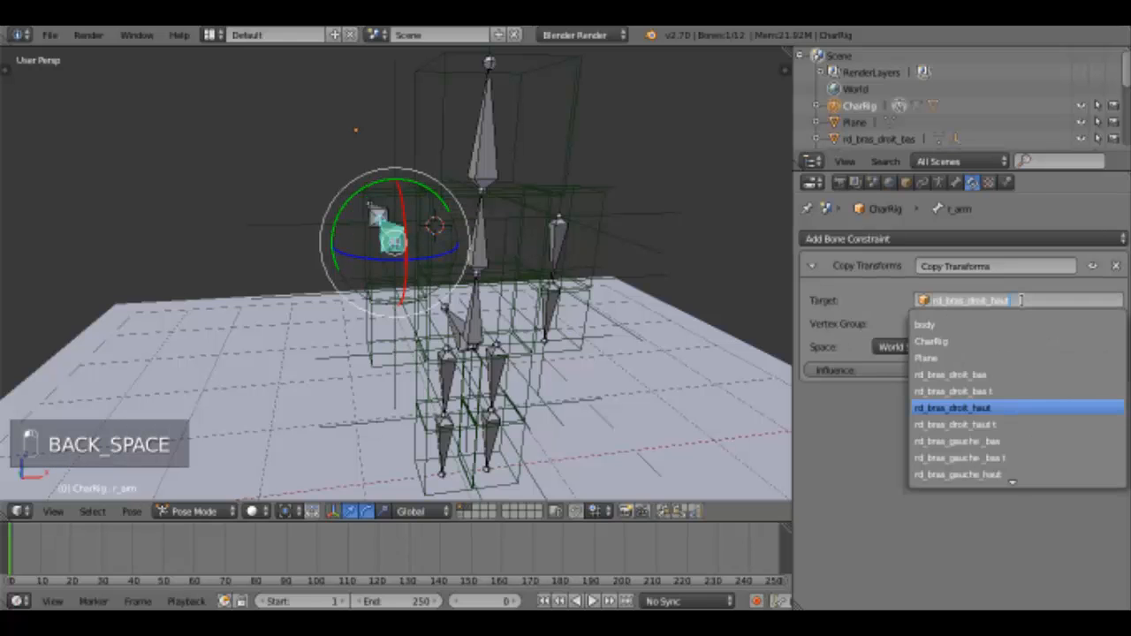
{"action": "left_click", "coordinate": [1011, 425]}
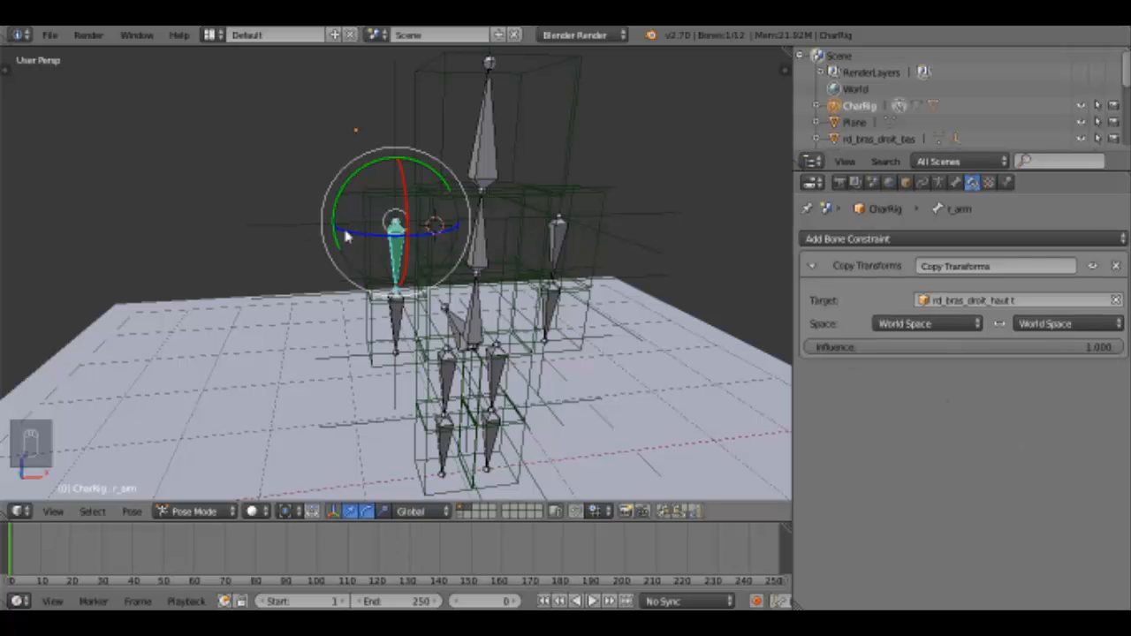
{"action": "right_click", "coordinate": [308, 229]}
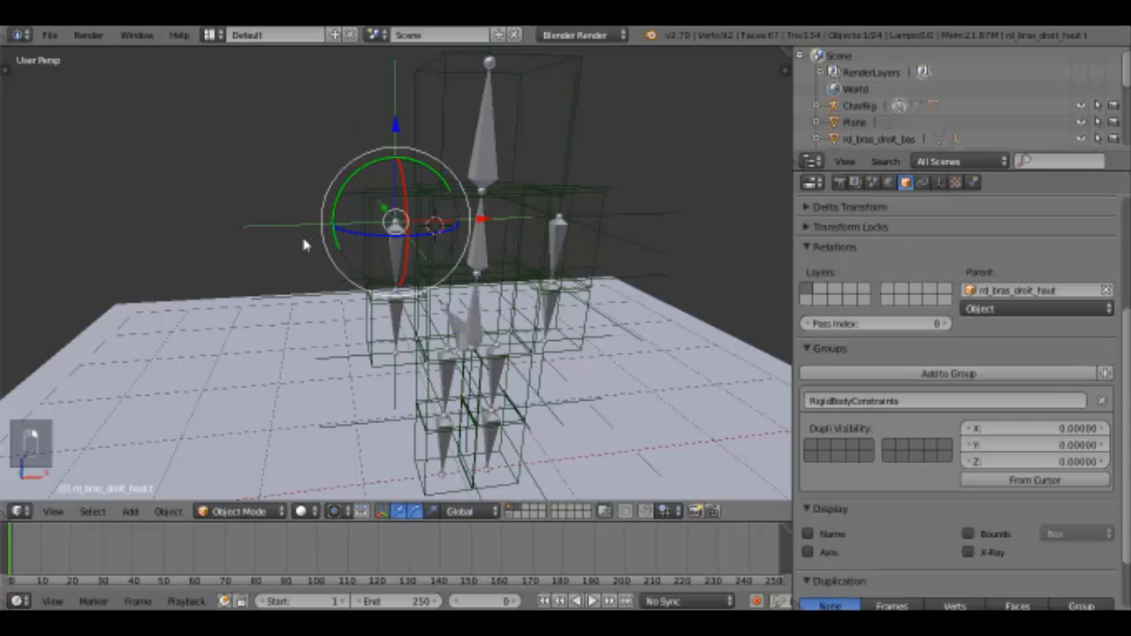
{"action": "right_click", "coordinate": [394, 250]}
- Add a Copy Transforms constraint to the r_arm_lower bone with rd_bras_droit_bas t as its target
{"action": "middle_click_drag", "start_coordinate": [469, 293], "coordinate": [512, 299]}
{"action": "scroll", "coordinate": [452, 280], "scroll_direction": "up", "scroll_amount": 5}
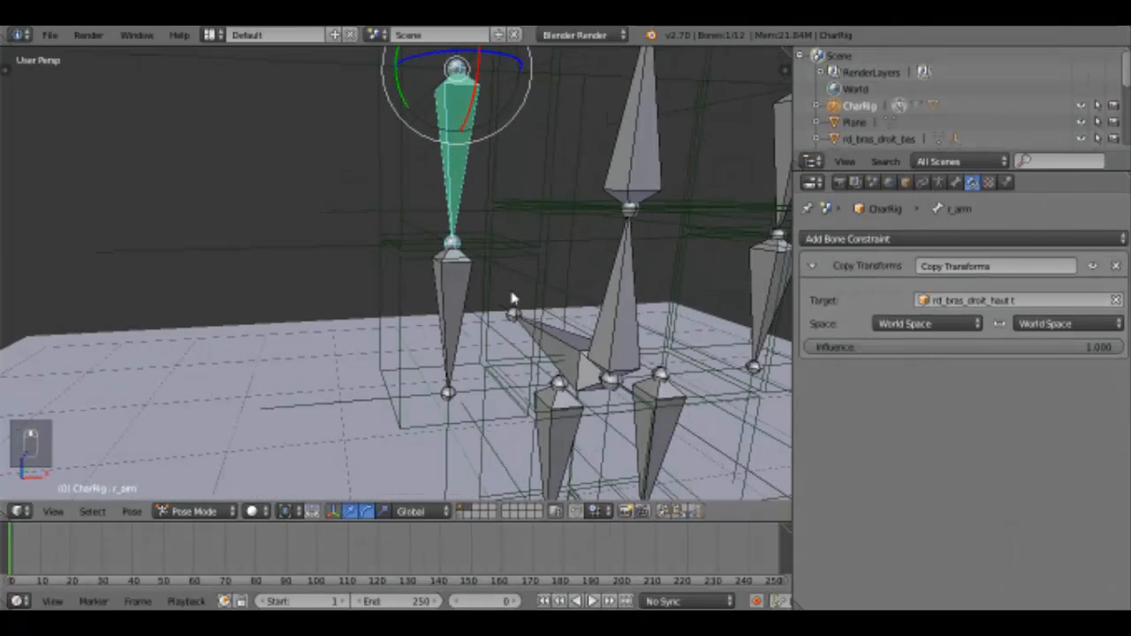
{"action": "right_click", "coordinate": [463, 285]}
{"action": "left_click", "coordinate": [872, 239]}
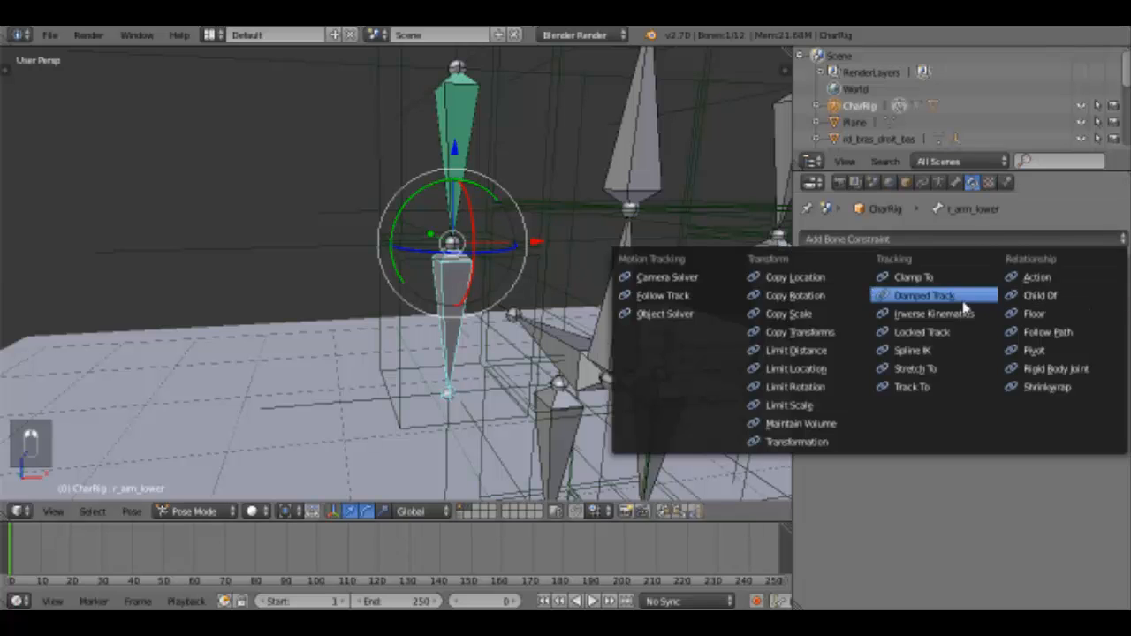
{"action": "left_click", "coordinate": [852, 333]}
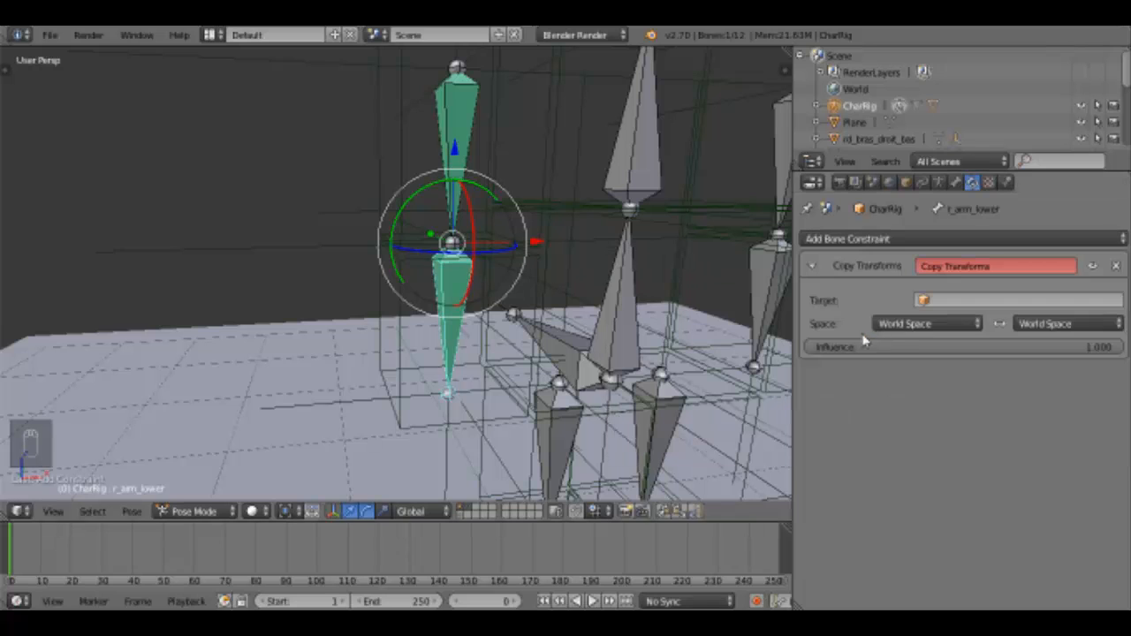
{"action": "left_click", "coordinate": [952, 301]}
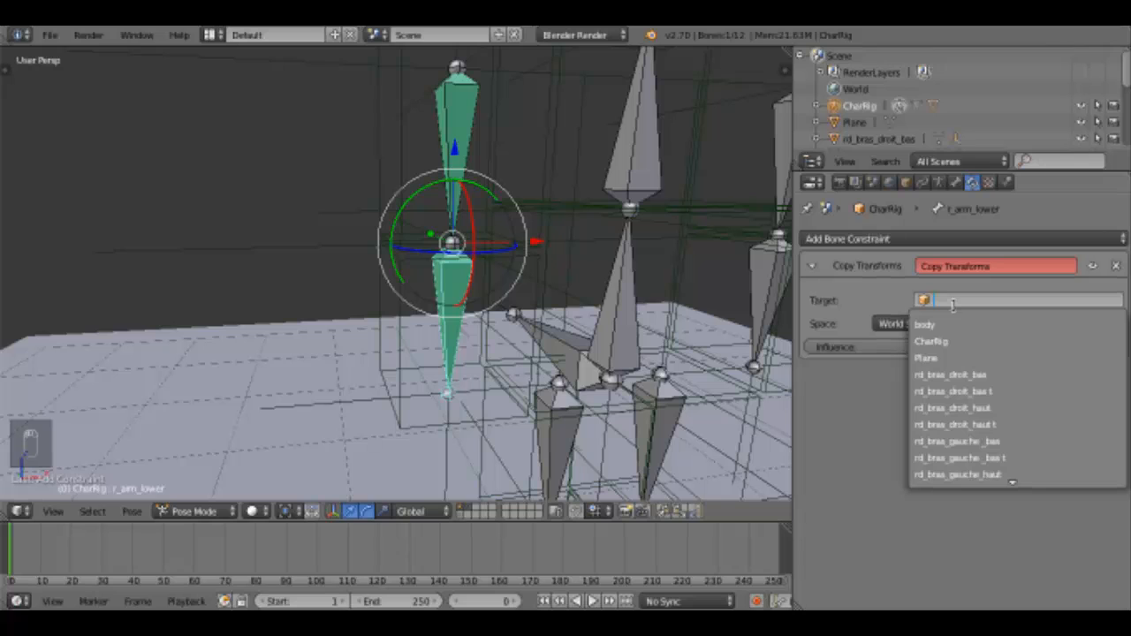
{"action": "type", "text": "rd_b"}
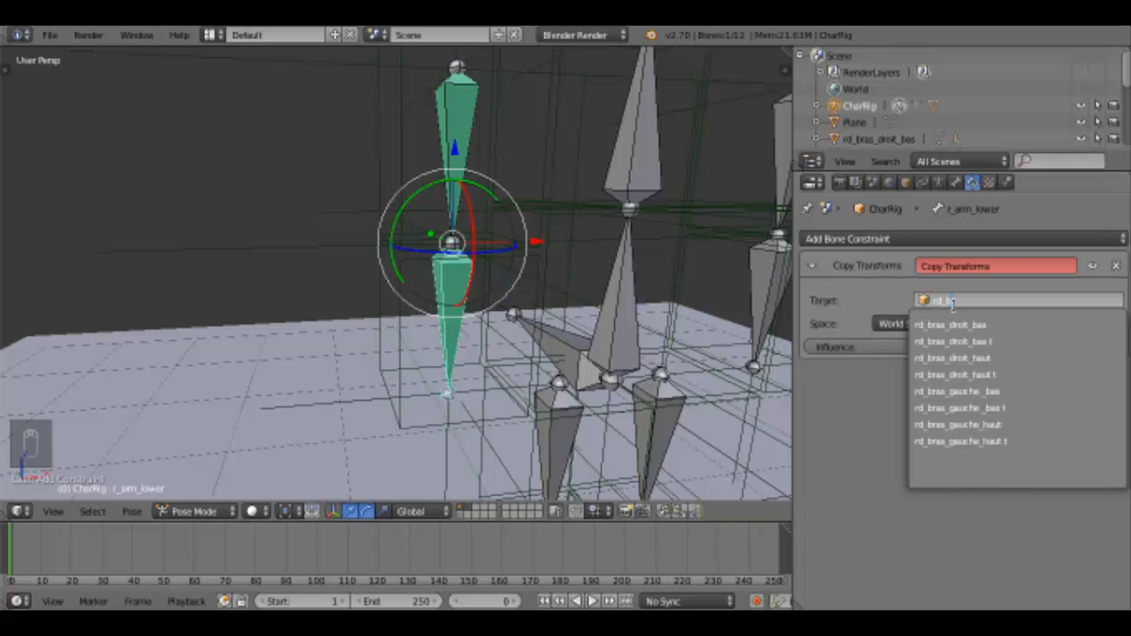
{"action": "left_click", "coordinate": [997, 343]}
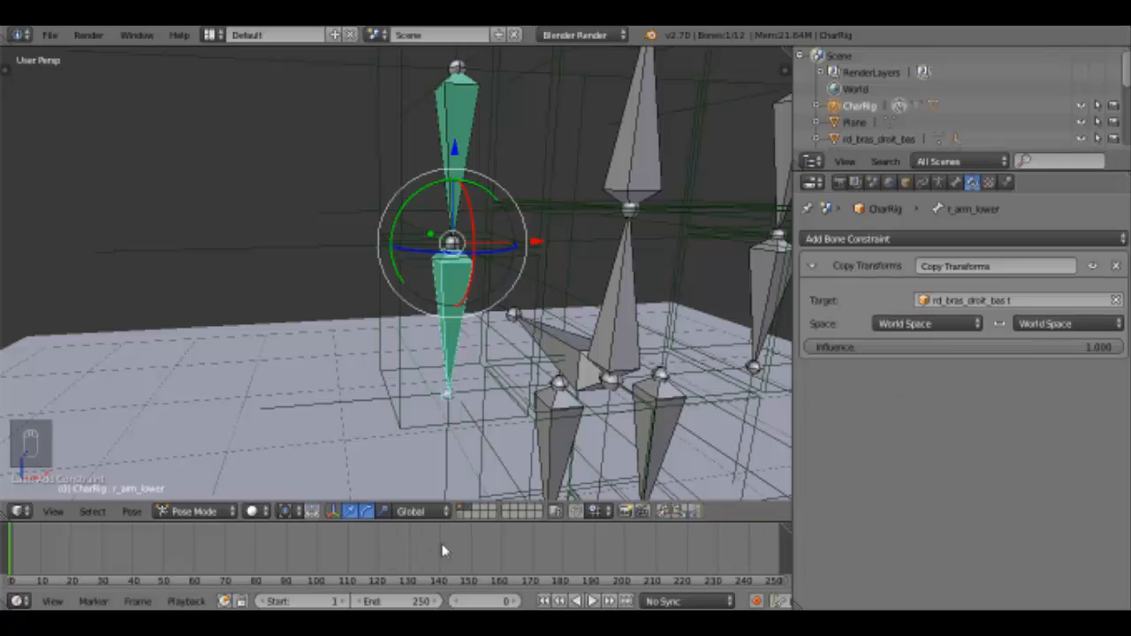
- Play the ragdoll simulation several times to check how the arm bones follow it, and return to frame 0
{"action": "left_click", "coordinate": [593, 601]}
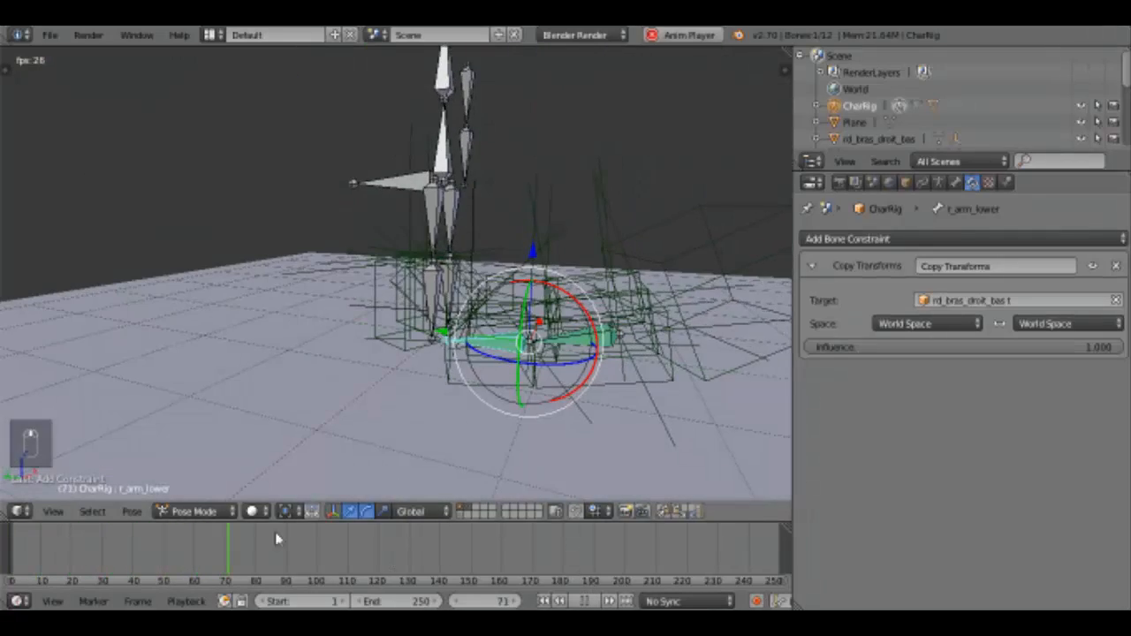
{"action": "left_click", "coordinate": [100, 557]}
{"action": "left_click", "coordinate": [9, 544]}
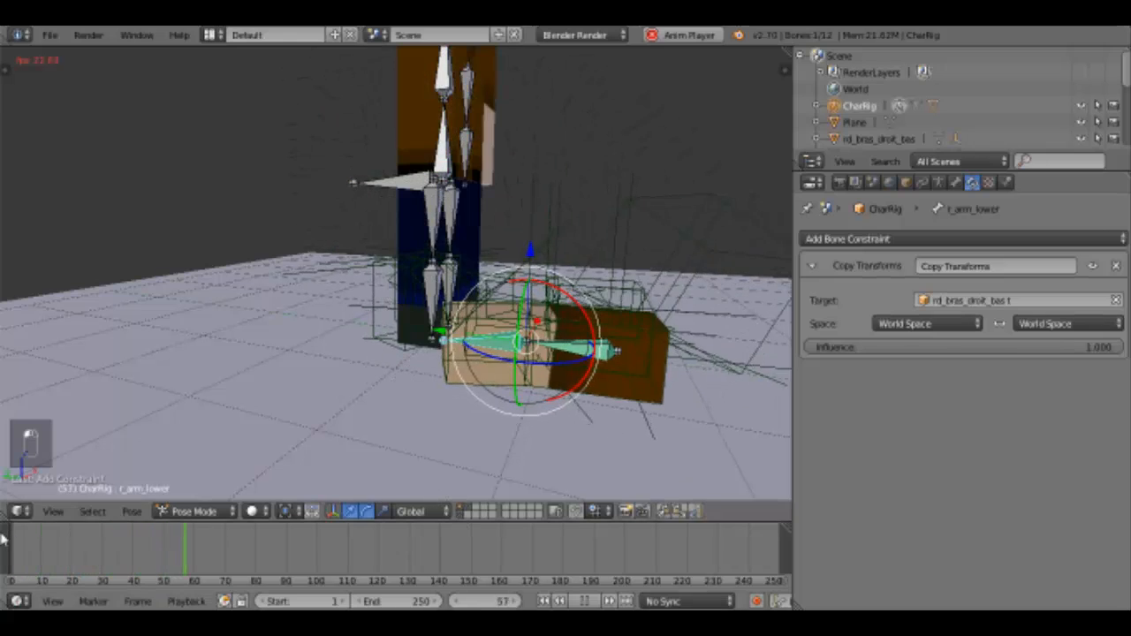
{"action": "left_click", "coordinate": [4, 548]}
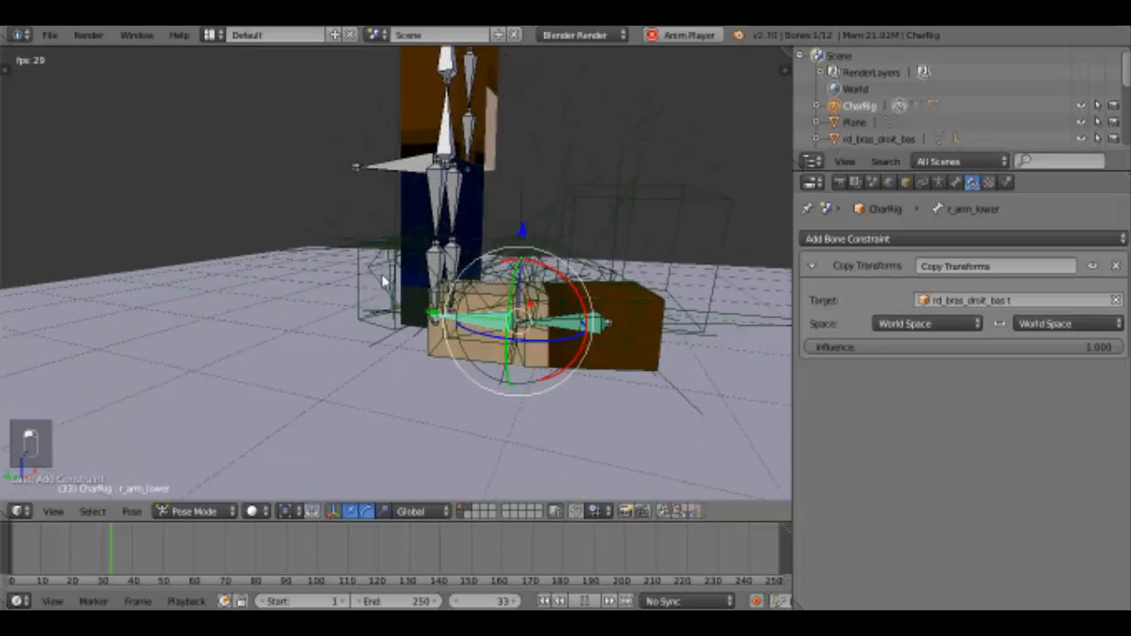
{"action": "middle_click_drag", "start_coordinate": [440, 314], "coordinate": [419, 386]}
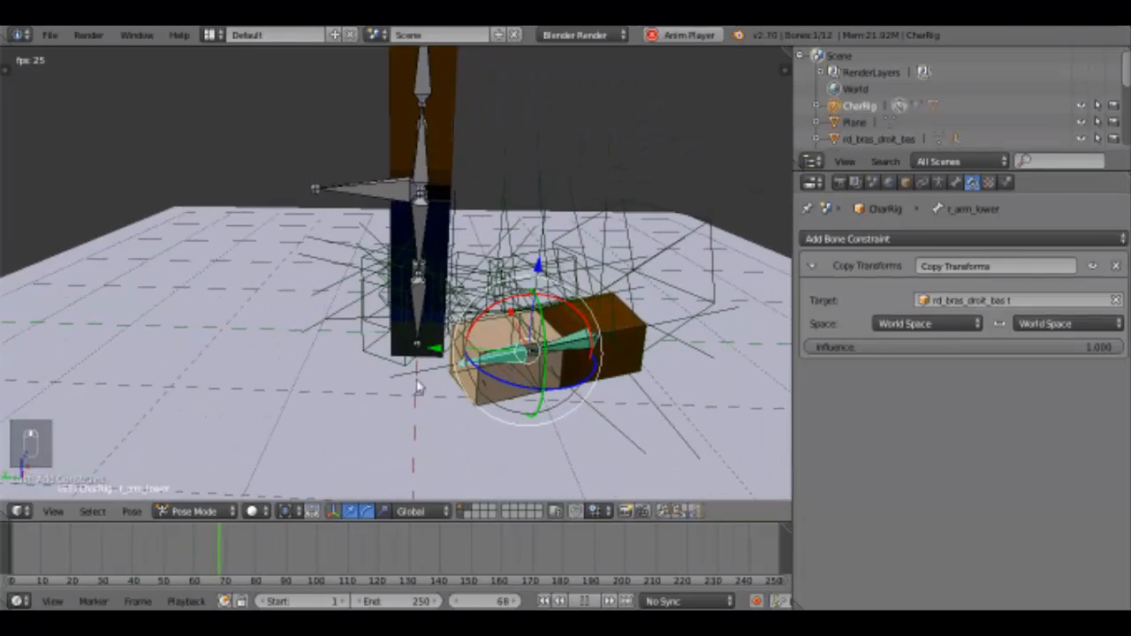
{"action": "left_click", "coordinate": [5, 567]}
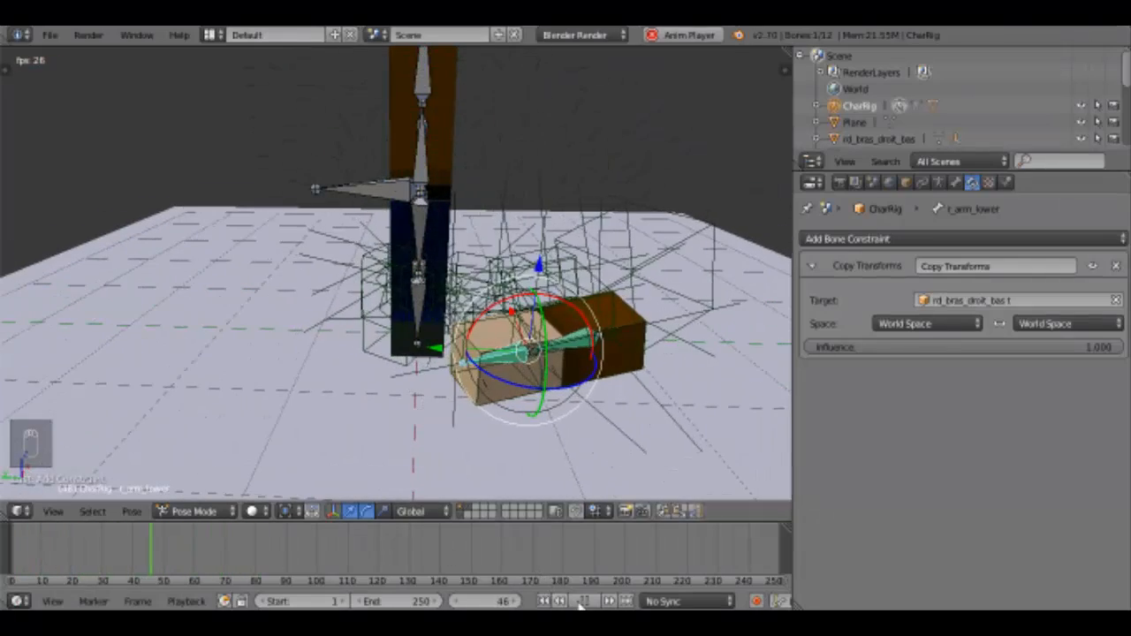
{"action": "key", "text": "alt+a"}
{"action": "left_click", "coordinate": [11, 544]}
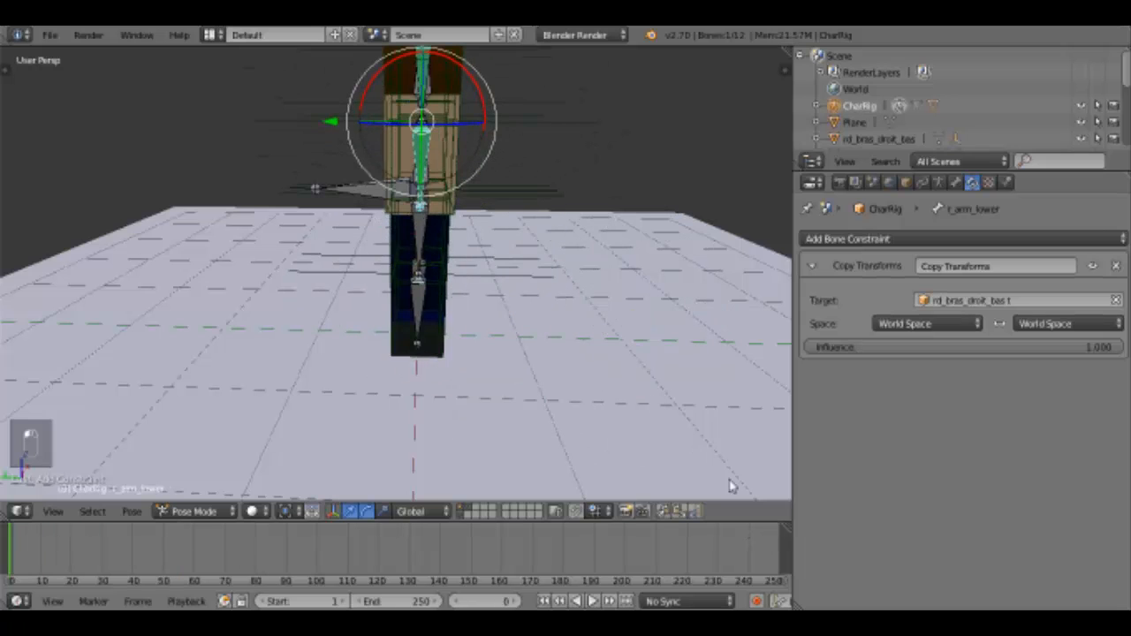
- Select the armature's head bone and save the file
{"action": "middle_click_drag", "start_coordinate": [588, 344], "coordinate": [373, 373]}
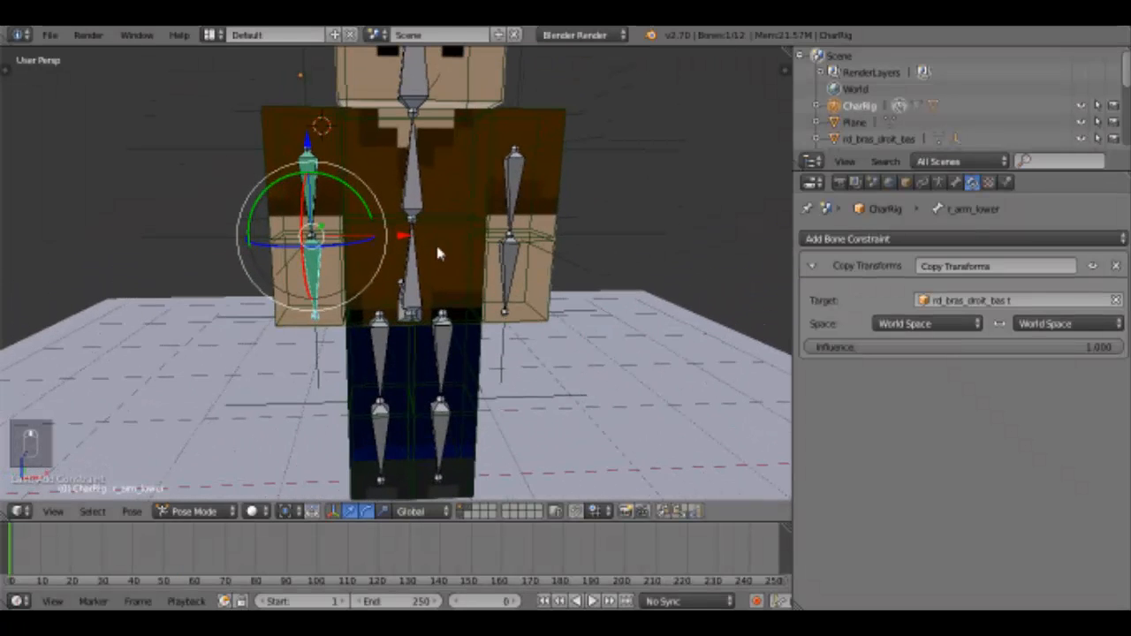
{"action": "middle_click_drag", "start_coordinate": [371, 137], "coordinate": [389, 292], "text": "shift"}
{"action": "right_click", "coordinate": [415, 184]}
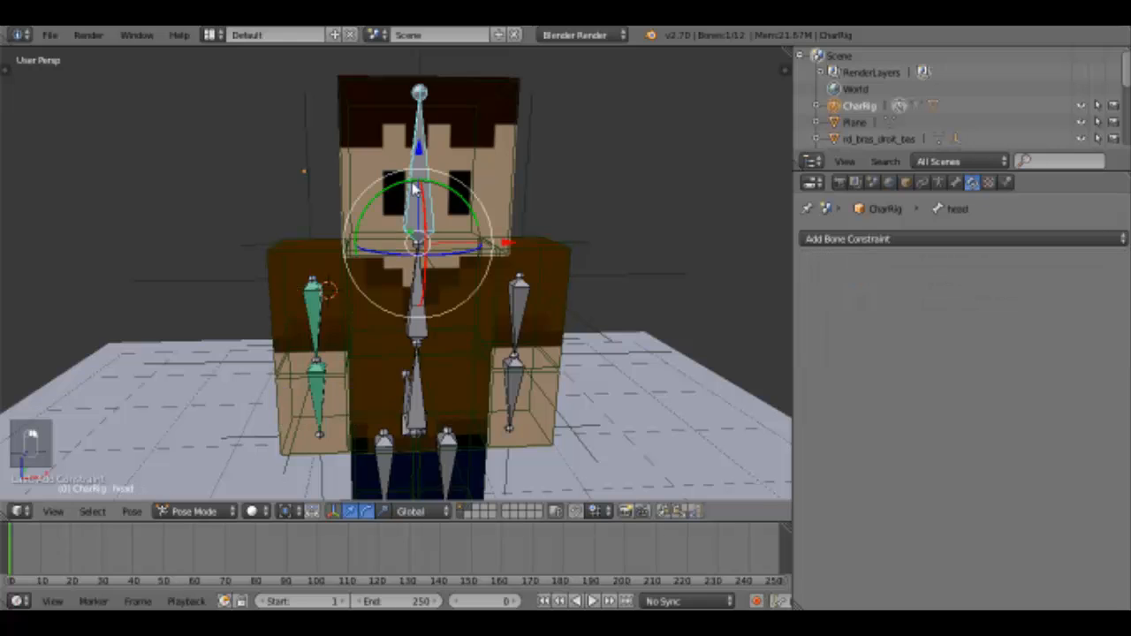
{"action": "left_click", "coordinate": [60, 41]}
{"action": "left_click", "coordinate": [99, 162]}
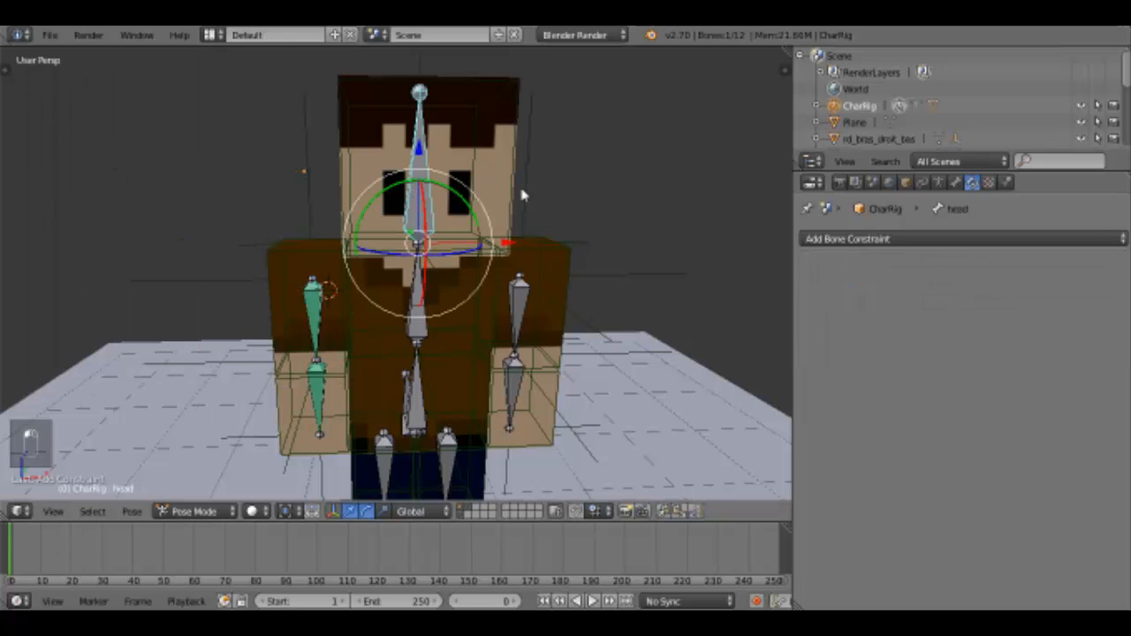
- Add a Copy Transforms constraint to the head bone with rd_head.001 as its target
{"action": "left_click", "coordinate": [956, 239]}
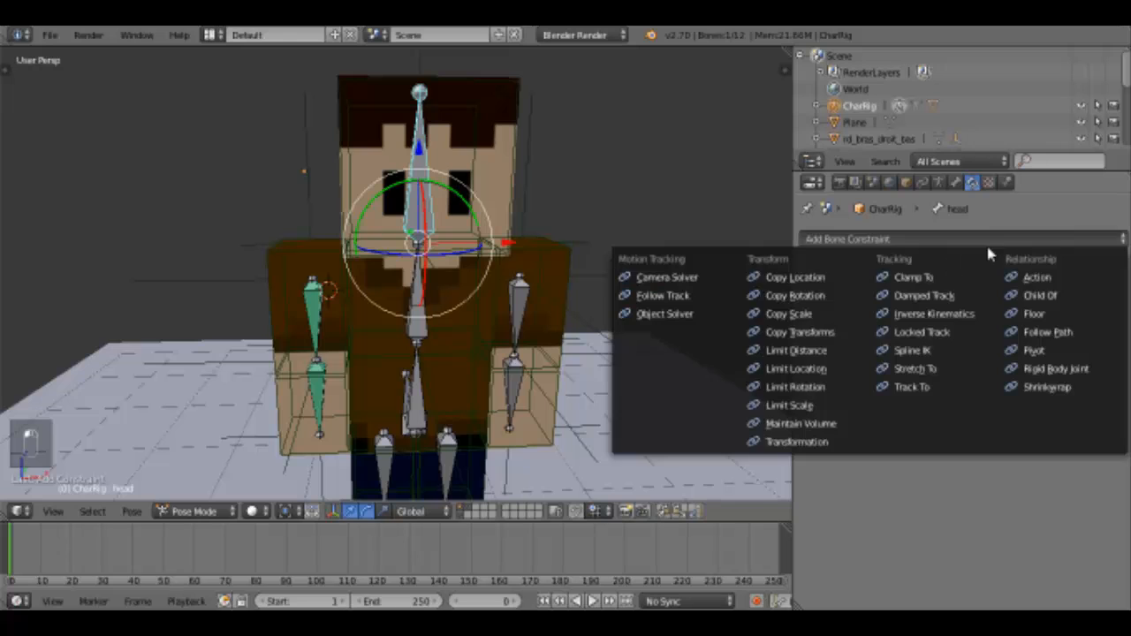
{"action": "left_click", "coordinate": [822, 331]}
{"action": "left_click", "coordinate": [972, 301]}
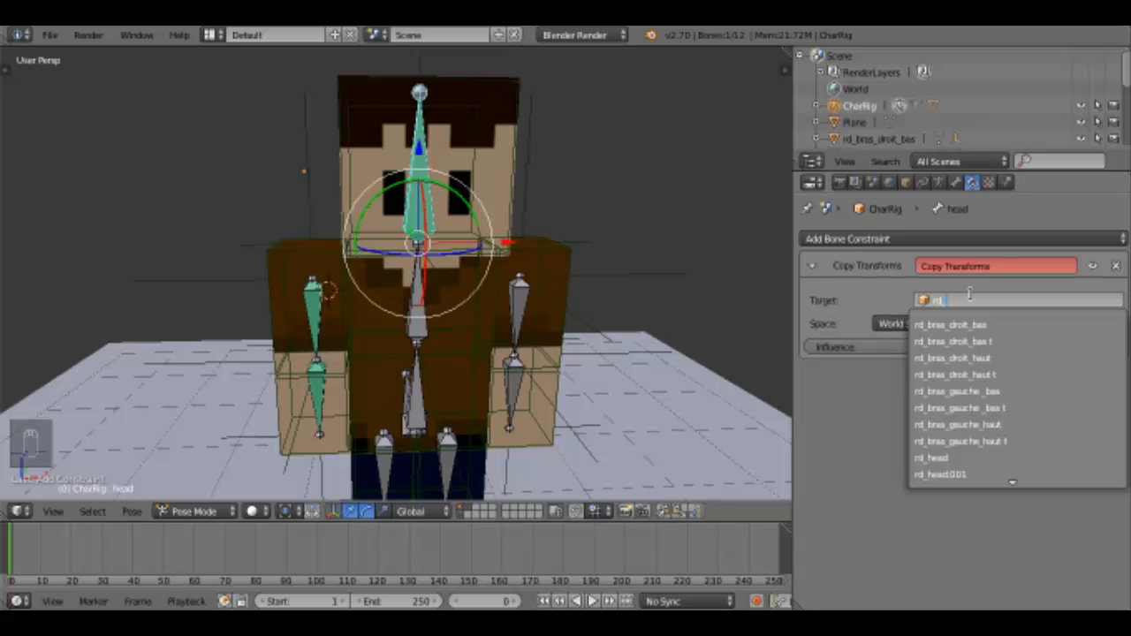
{"action": "type", "text": "_head"}
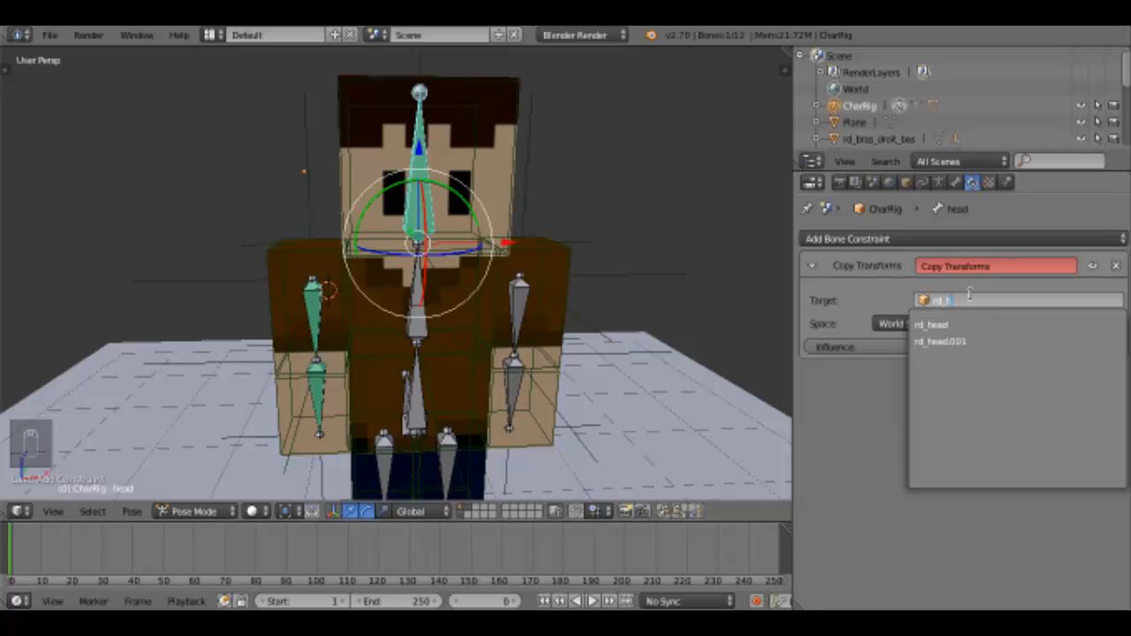
{"action": "left_click", "coordinate": [977, 340]}
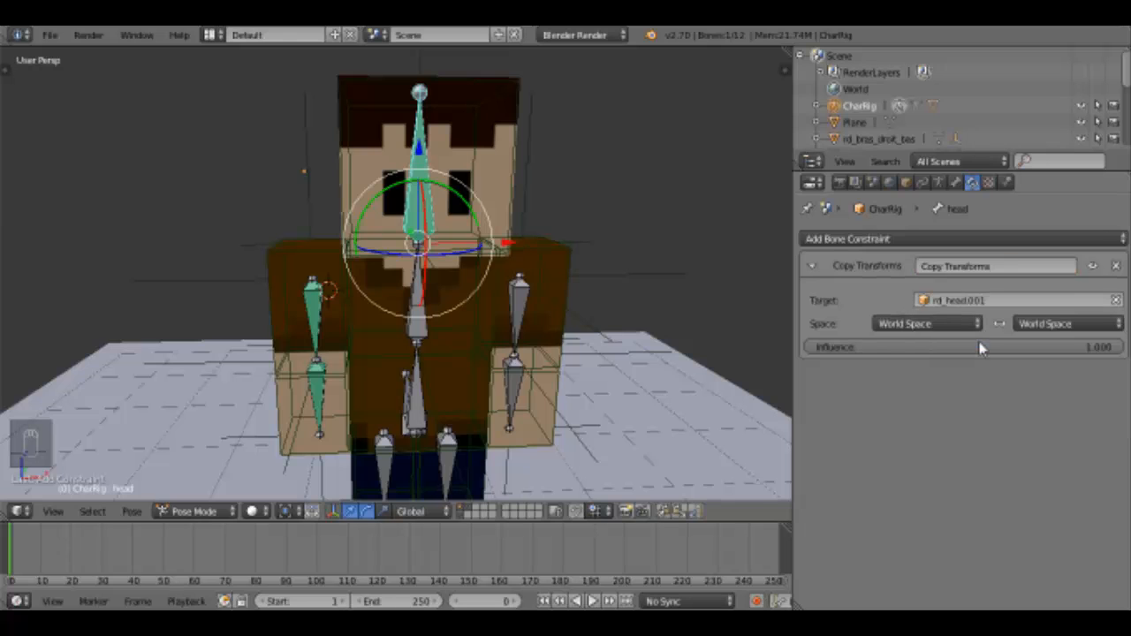
- Add a Copy Transforms constraint to the body bone and choose its ragdoll target object
{"action": "right_click", "coordinate": [427, 303]}
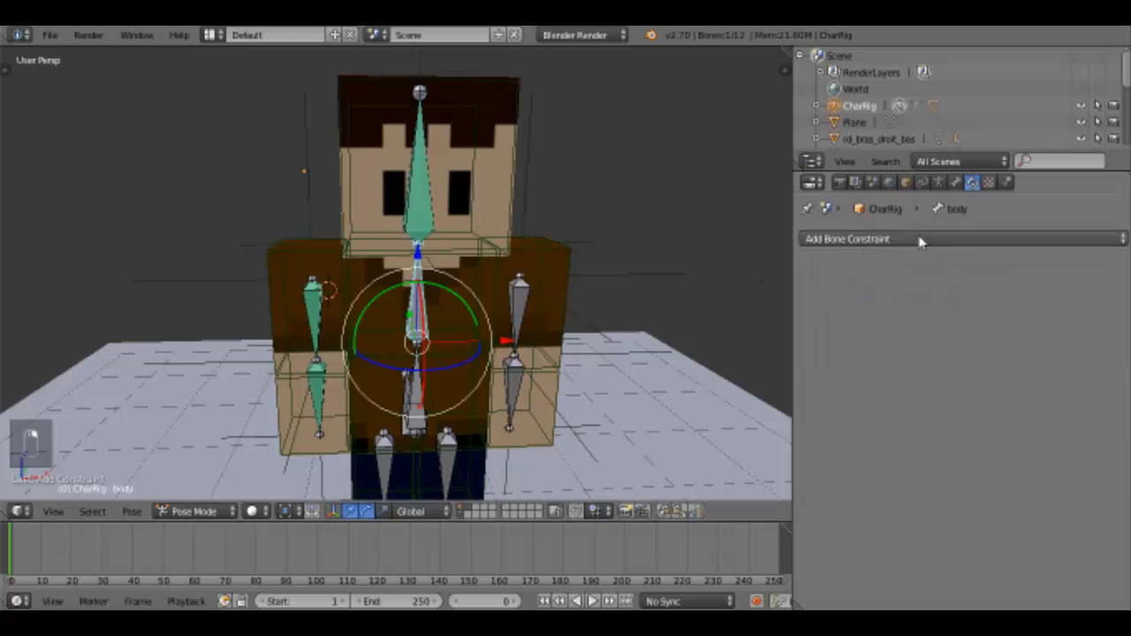
{"action": "left_click", "coordinate": [936, 240]}
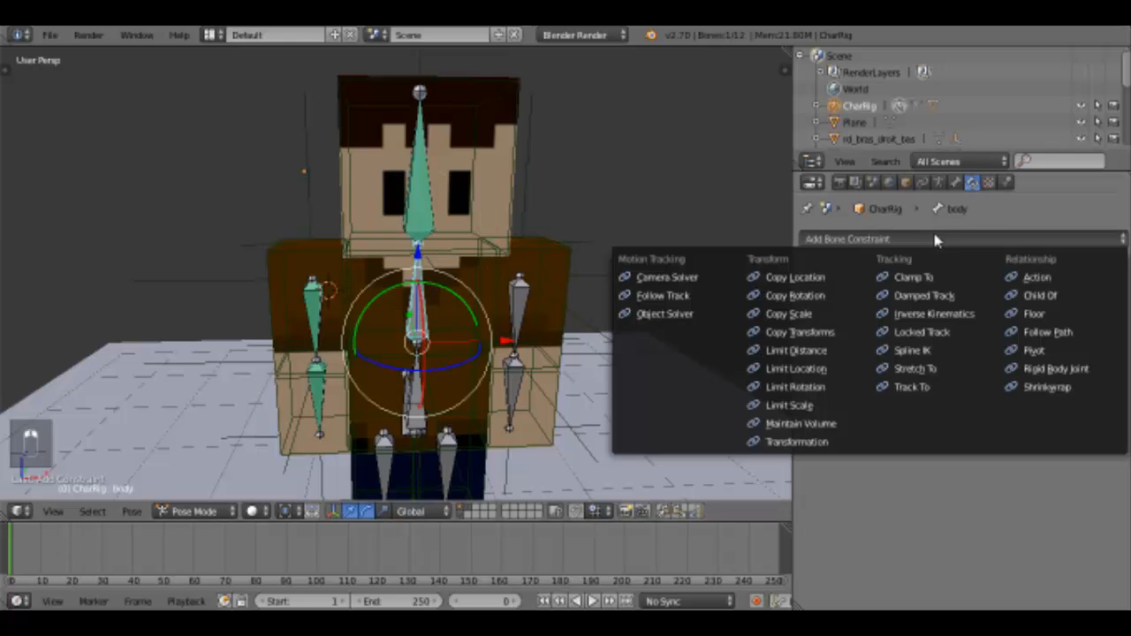
{"action": "left_click", "coordinate": [811, 332]}
{"action": "left_click", "coordinate": [945, 301]}
{"action": "type", "text": "rd"}
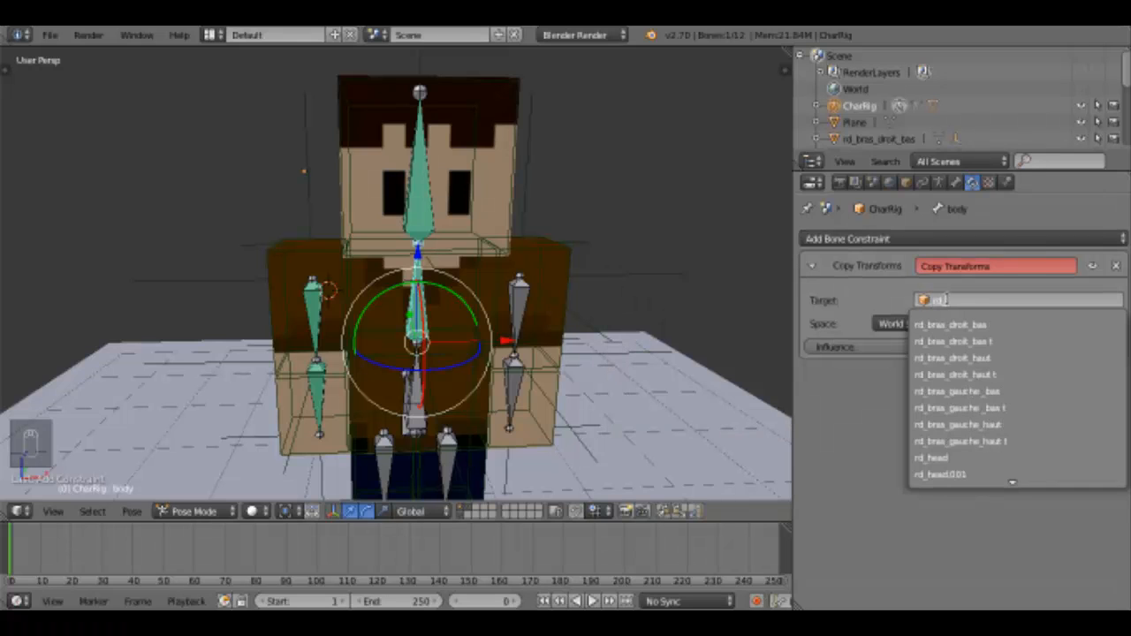
{"action": "type", "text": "_head"}
{"action": "left_click", "coordinate": [901, 341]}
- Add a Copy Transforms constraint to the body_lower bone with rd_ventre t as its target
{"action": "right_click", "coordinate": [432, 378]}
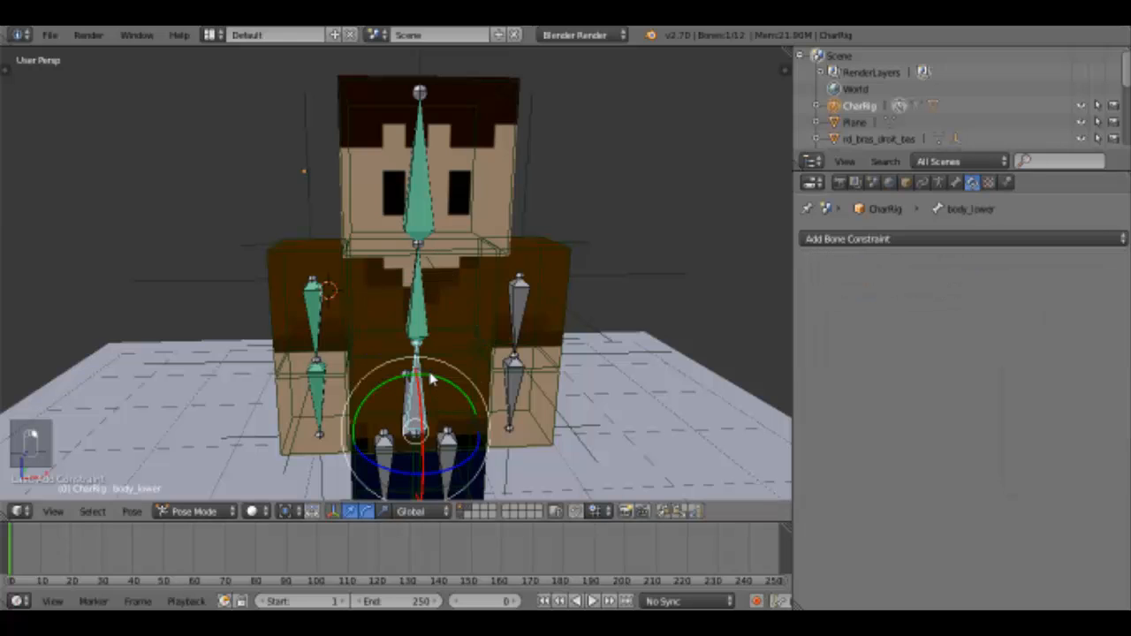
{"action": "left_click", "coordinate": [909, 250]}
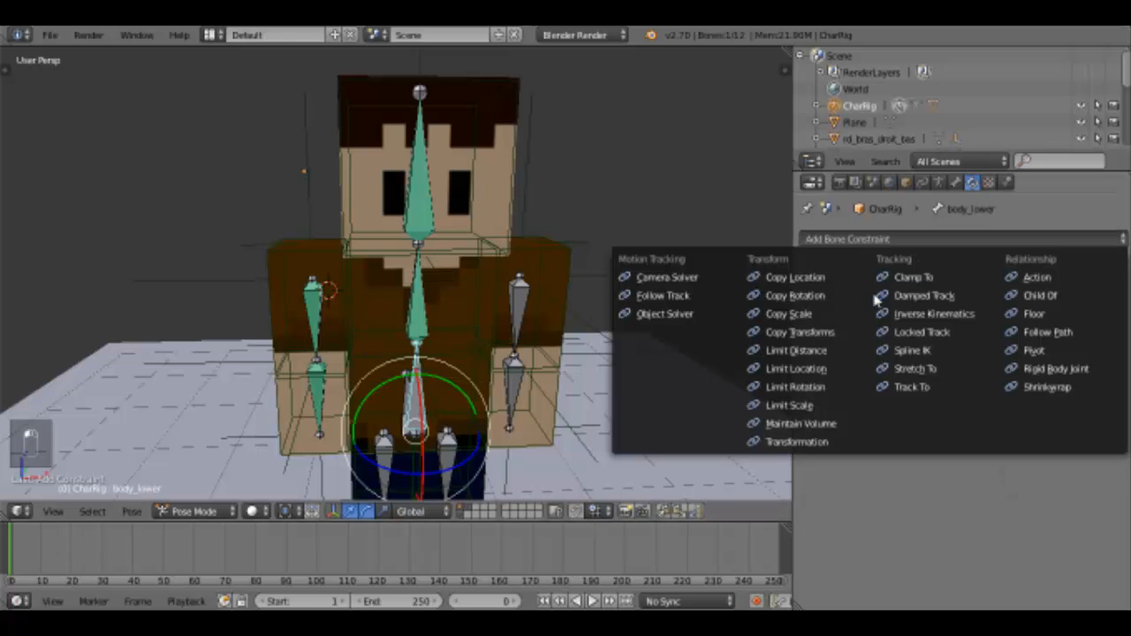
{"action": "left_click", "coordinate": [823, 334]}
{"action": "left_click", "coordinate": [976, 302]}
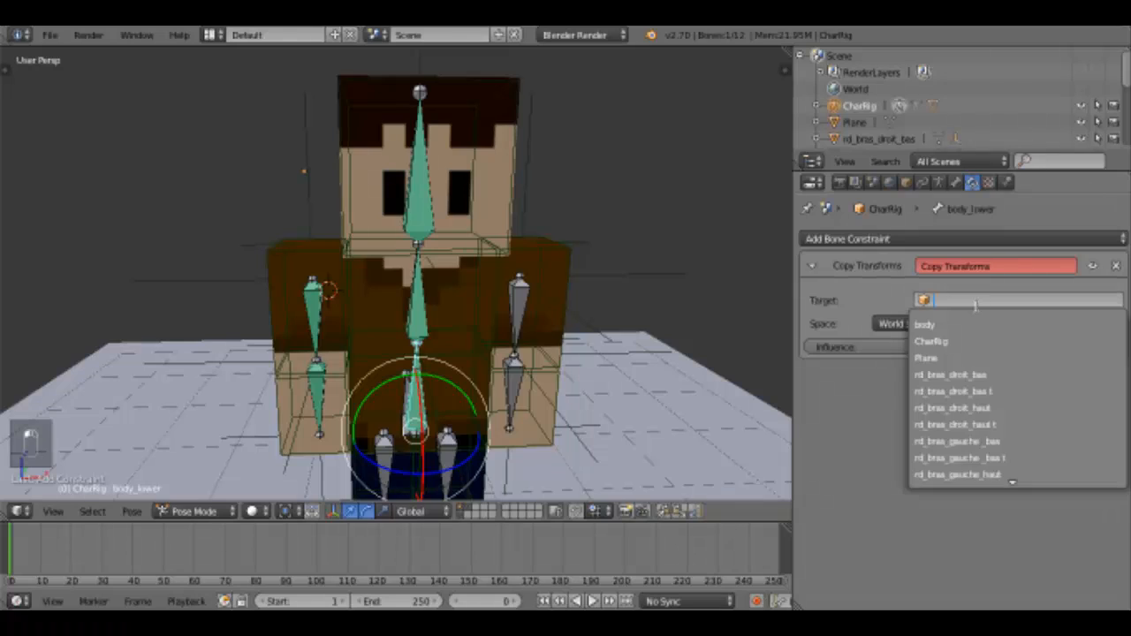
{"action": "type", "text": "rd"}
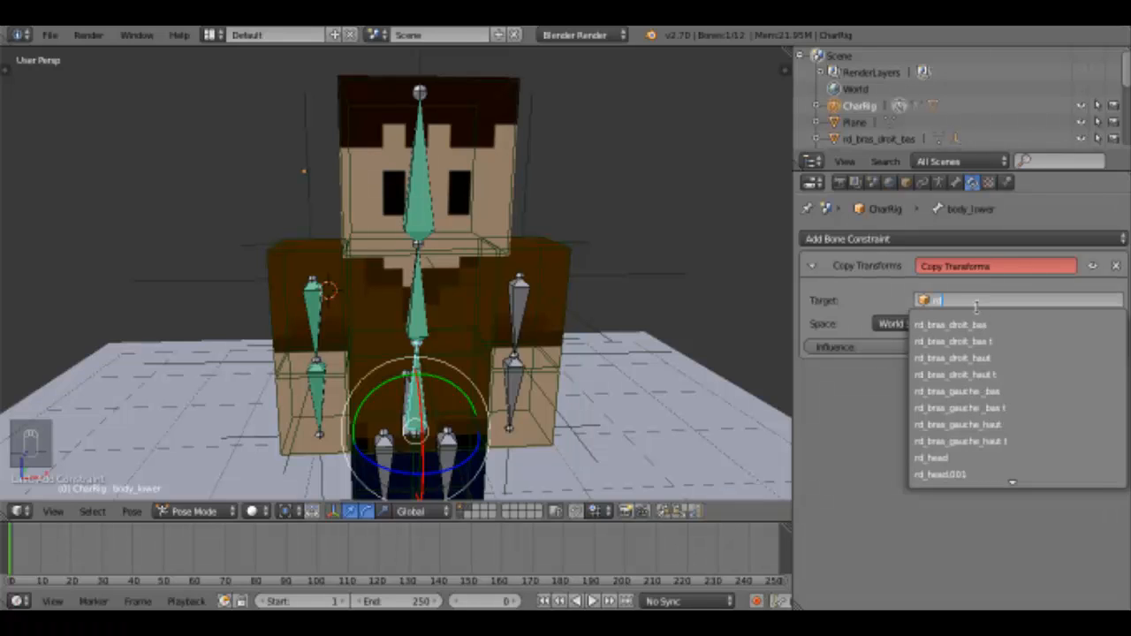
{"action": "type", "text": "_v"}
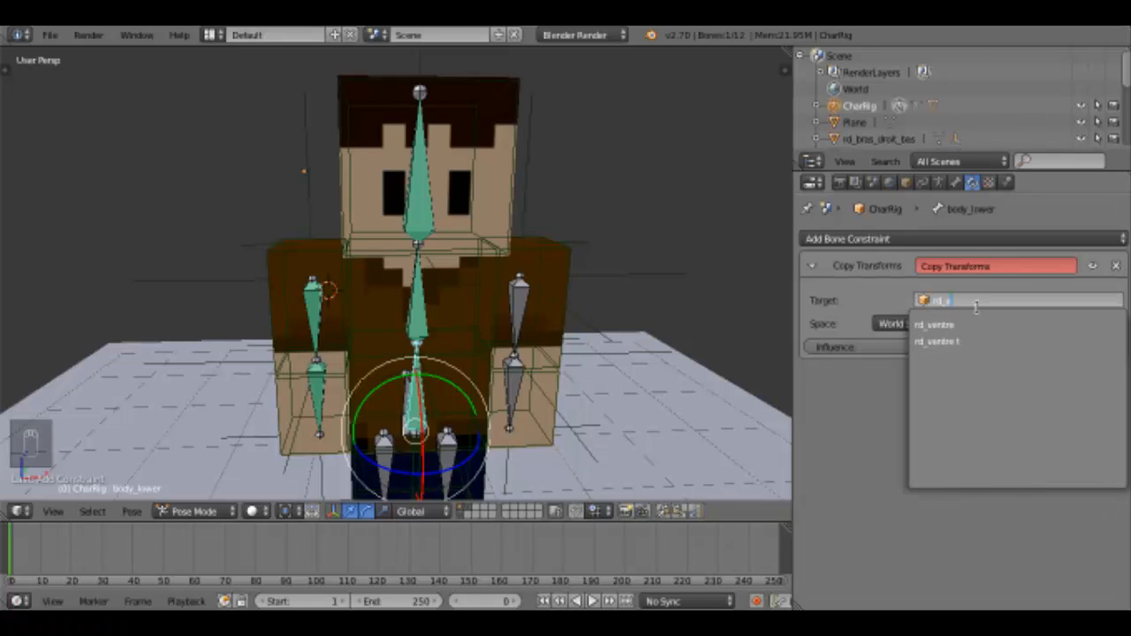
{"action": "left_click", "coordinate": [978, 339]}
- Add a Copy Transforms constraint to the r_leg bone with rd_jambe_droite_haut t as its target
{"action": "middle_click_drag", "start_coordinate": [531, 361], "coordinate": [485, 274]}
{"action": "right_click", "coordinate": [471, 271]}
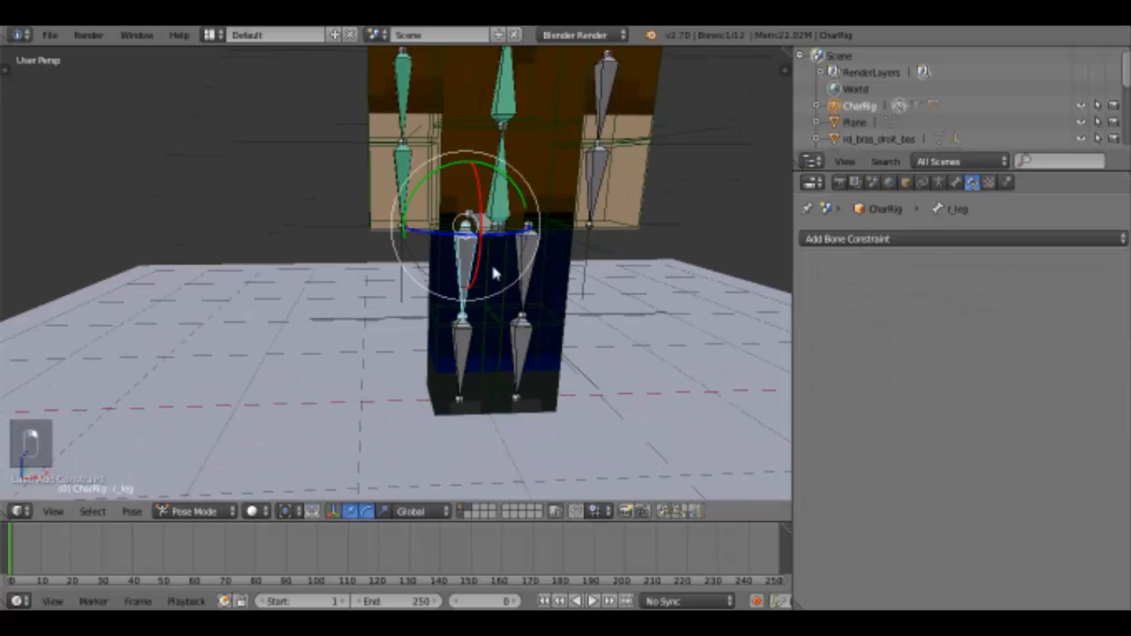
{"action": "left_click", "coordinate": [973, 239]}
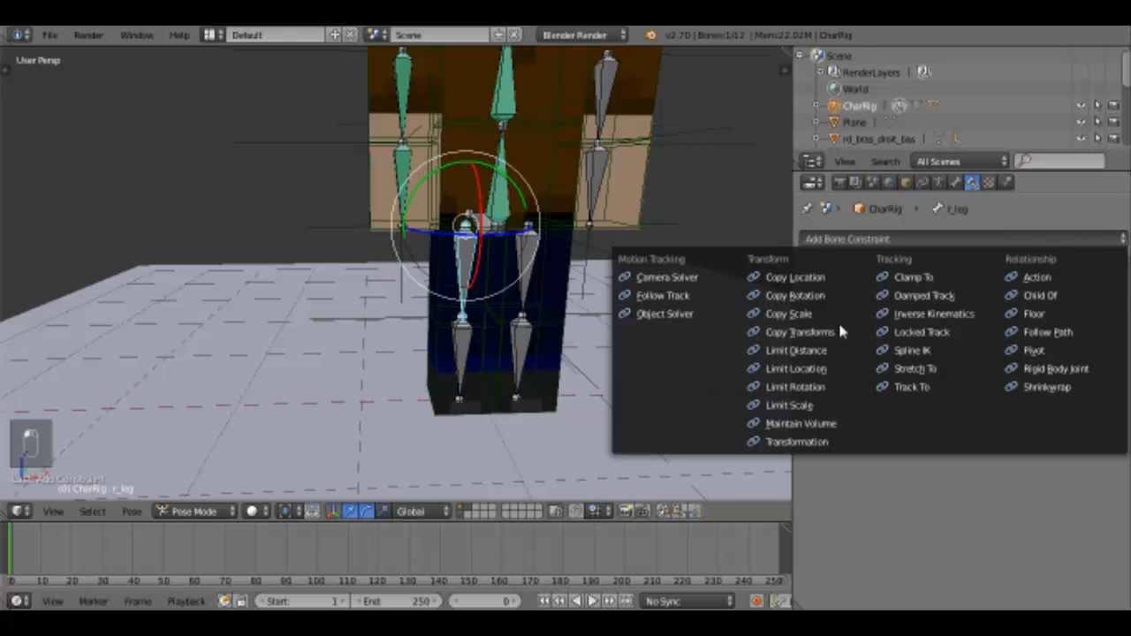
{"action": "left_click", "coordinate": [844, 333]}
{"action": "left_click", "coordinate": [951, 299]}
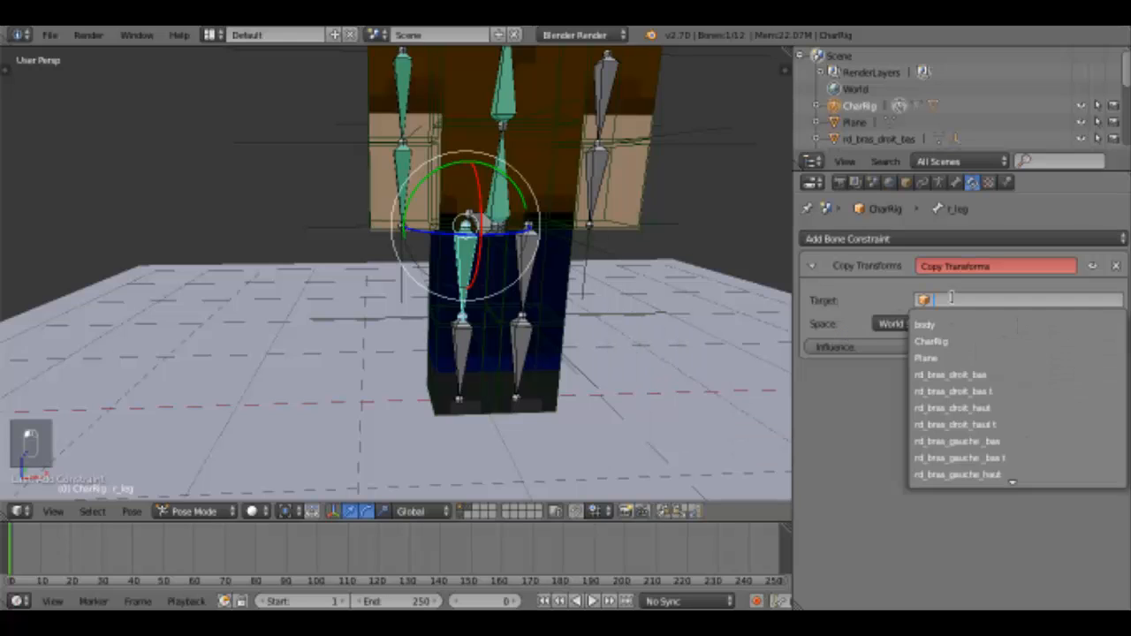
{"action": "type", "text": "rd_"}
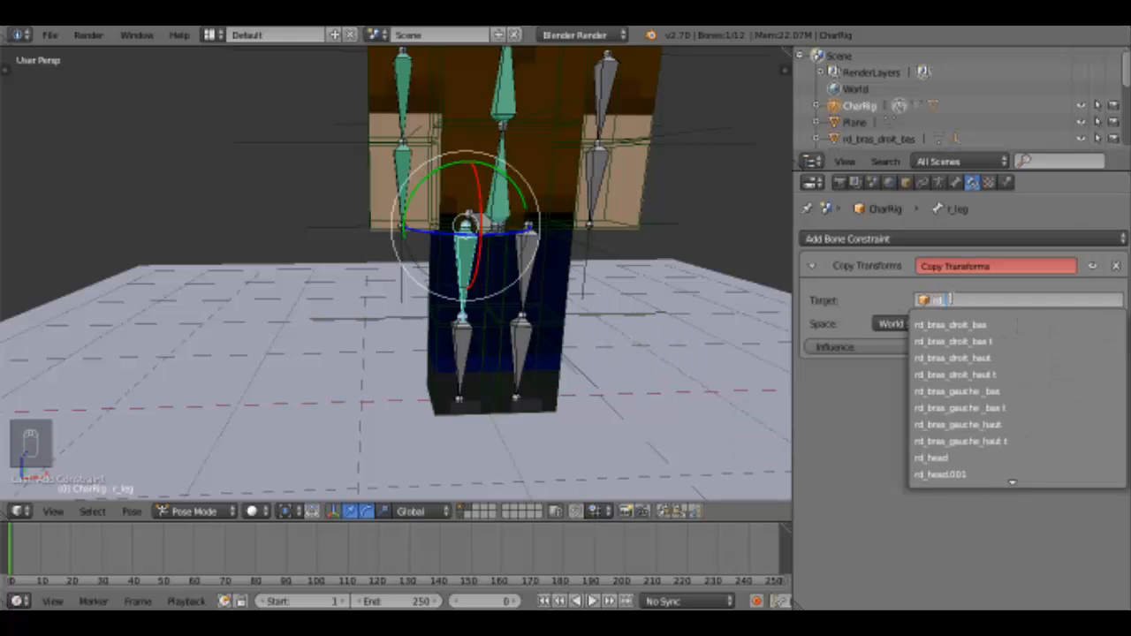
{"action": "type", "text": "j"}
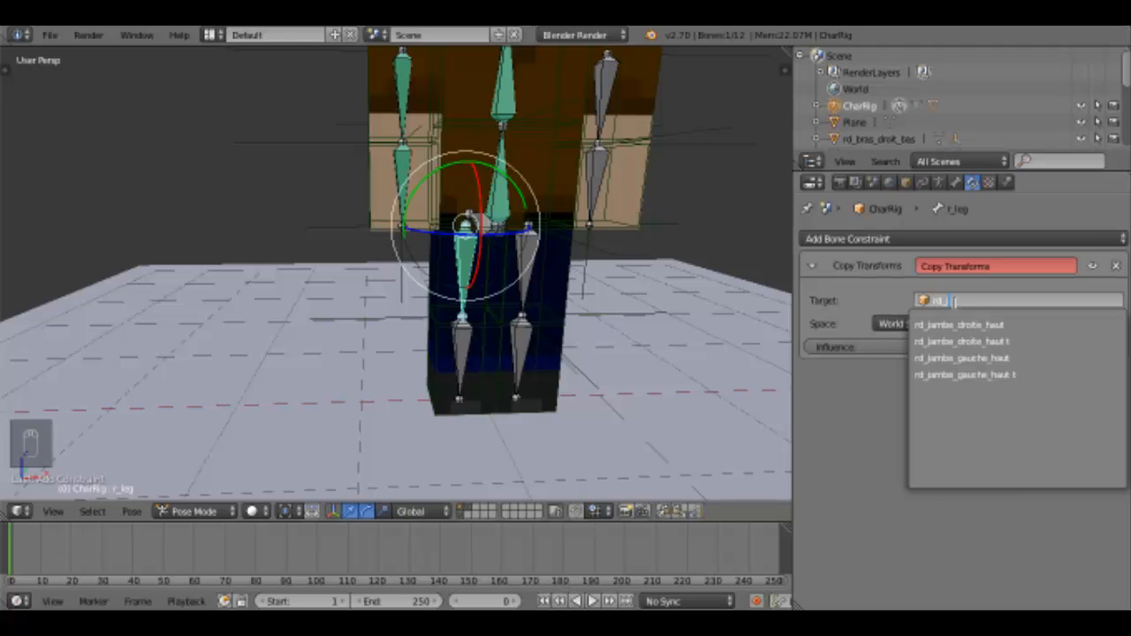
{"action": "left_click", "coordinate": [981, 341]}
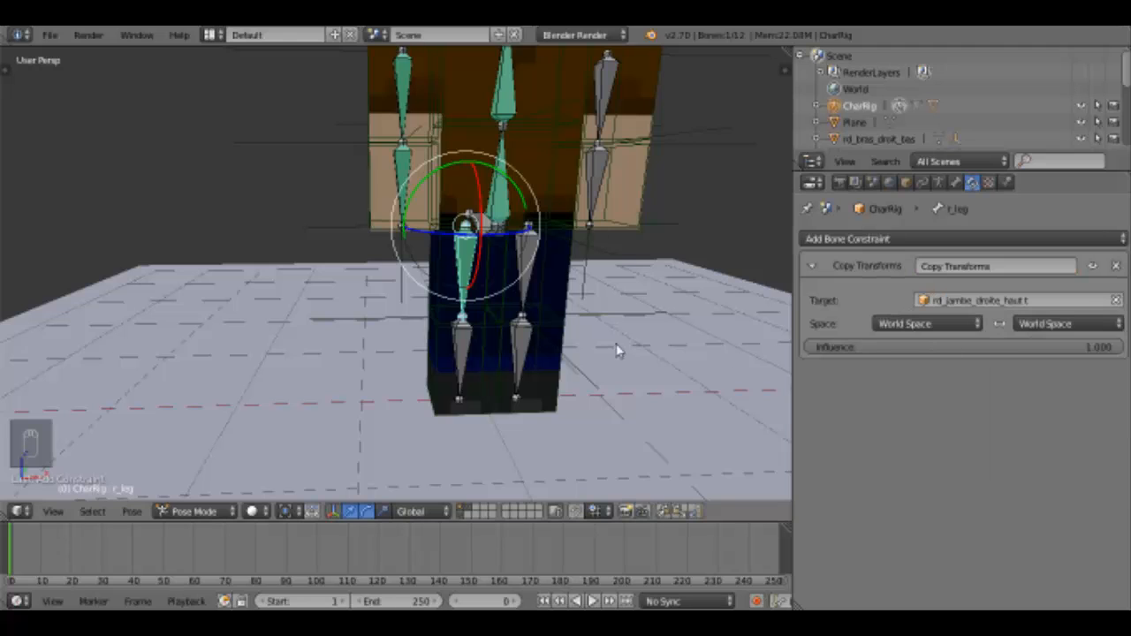
- Add a Copy Transforms constraint to the r_leg_lower bone with rd_pied_droit t as its target
{"action": "right_click", "coordinate": [468, 363]}
{"action": "left_click", "coordinate": [924, 249]}
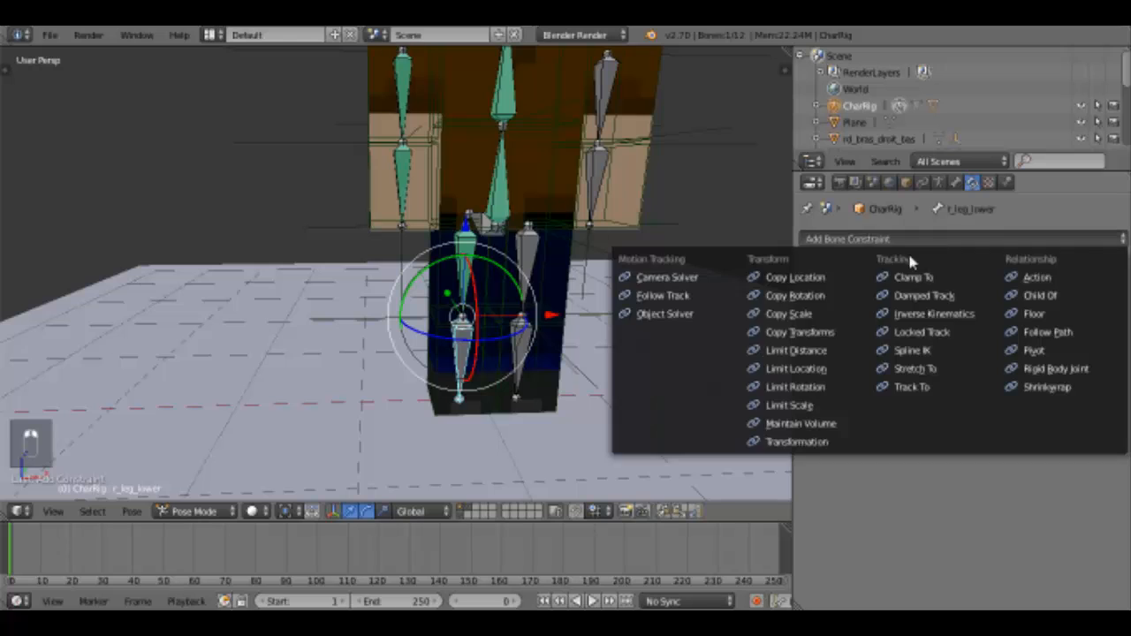
{"action": "left_click", "coordinate": [799, 332]}
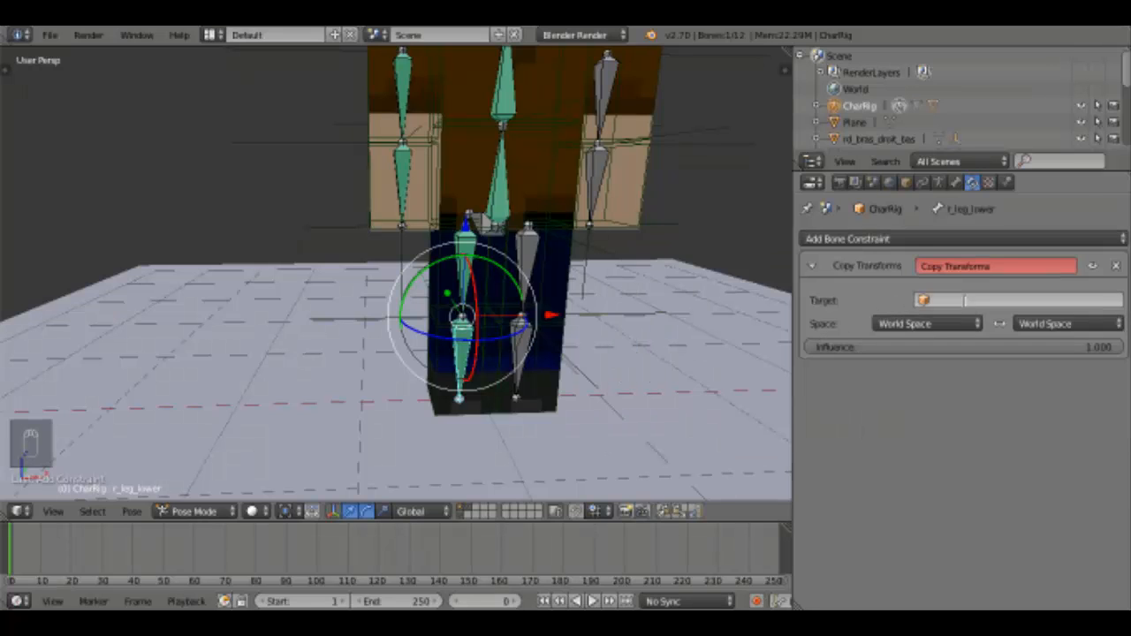
{"action": "left_click", "coordinate": [984, 302]}
{"action": "type", "text": "rd_"}
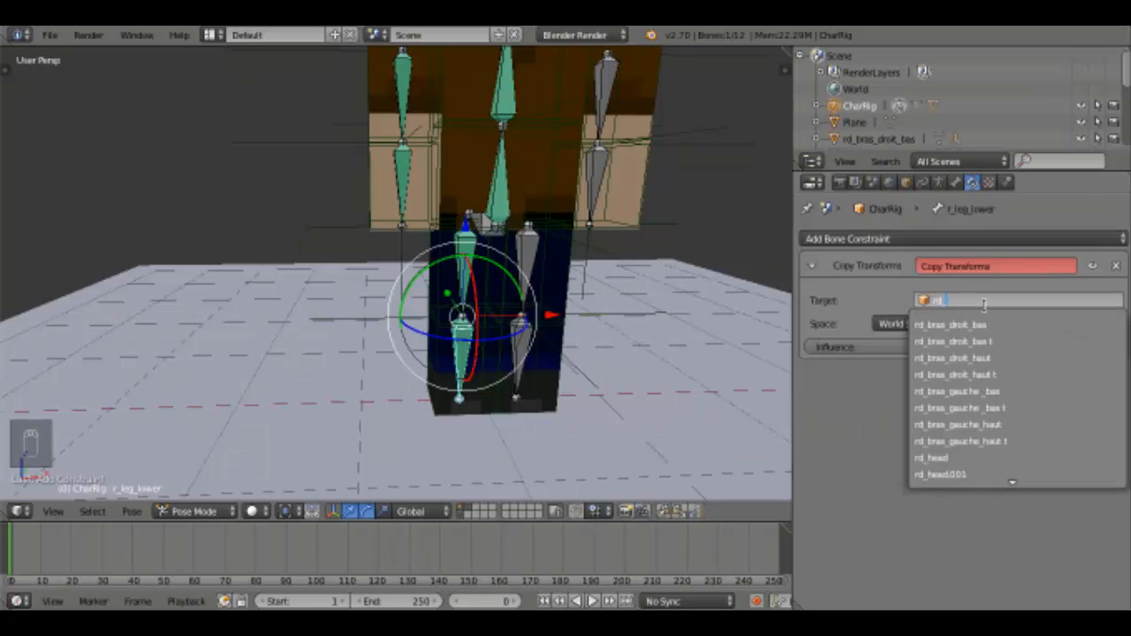
{"action": "type", "text": "j"}
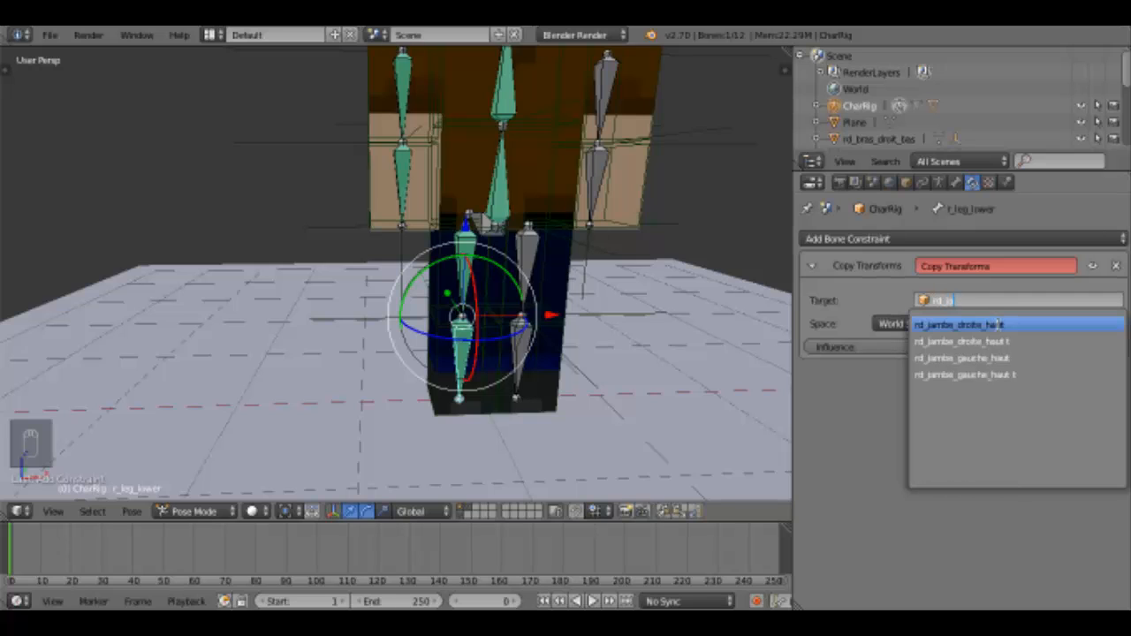
{"action": "key", "text": "BackSpace"}
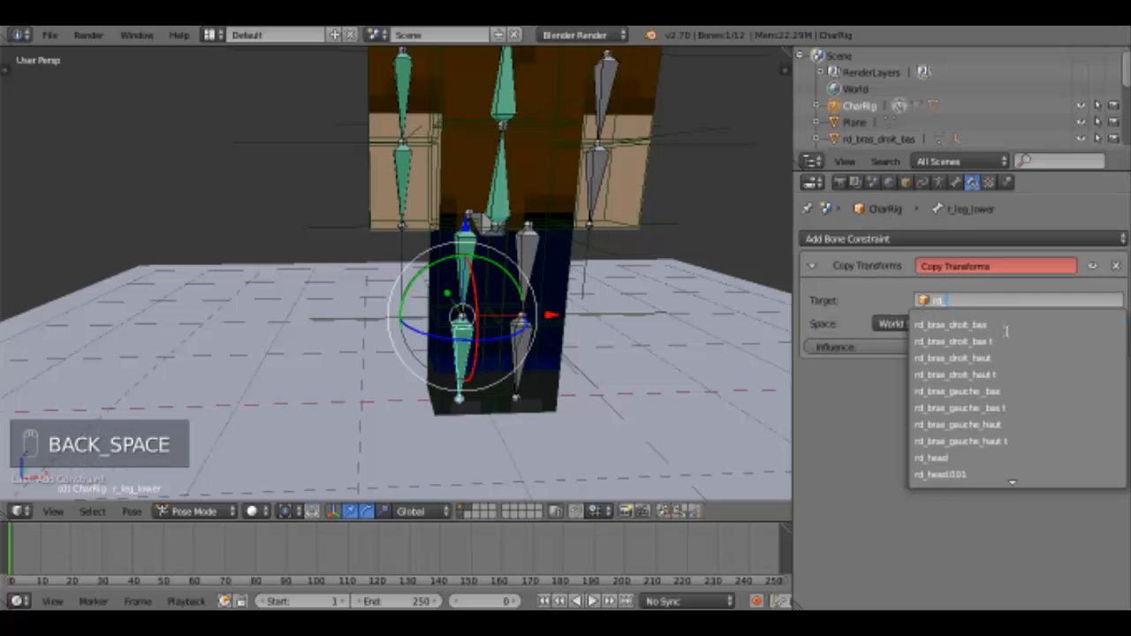
{"action": "type", "text": "p"}
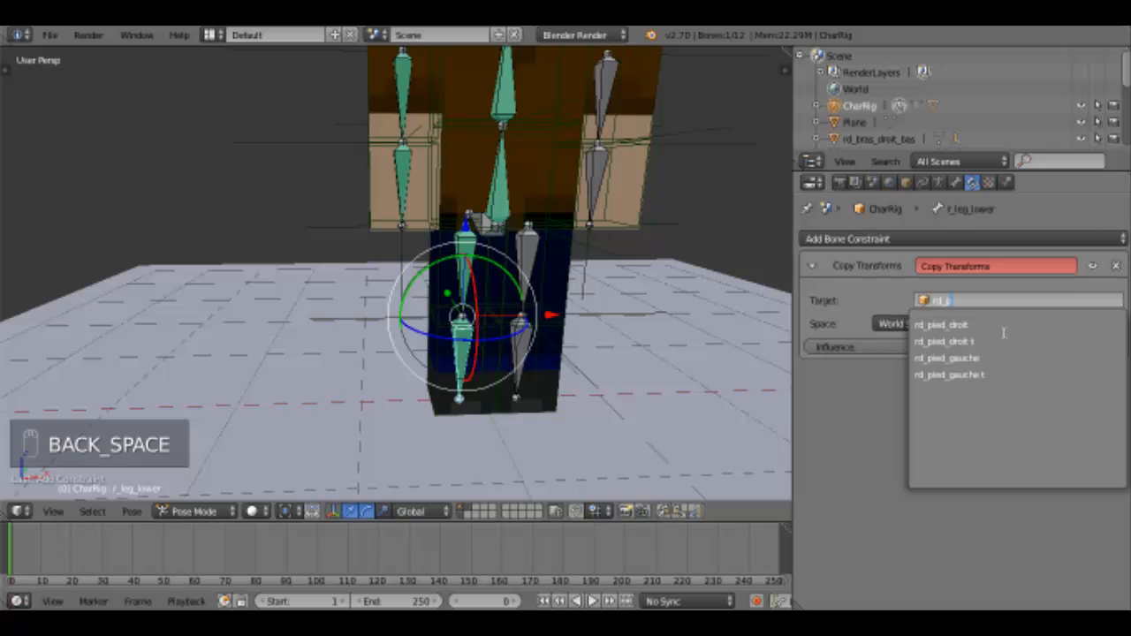
{"action": "left_click", "coordinate": [999, 341]}
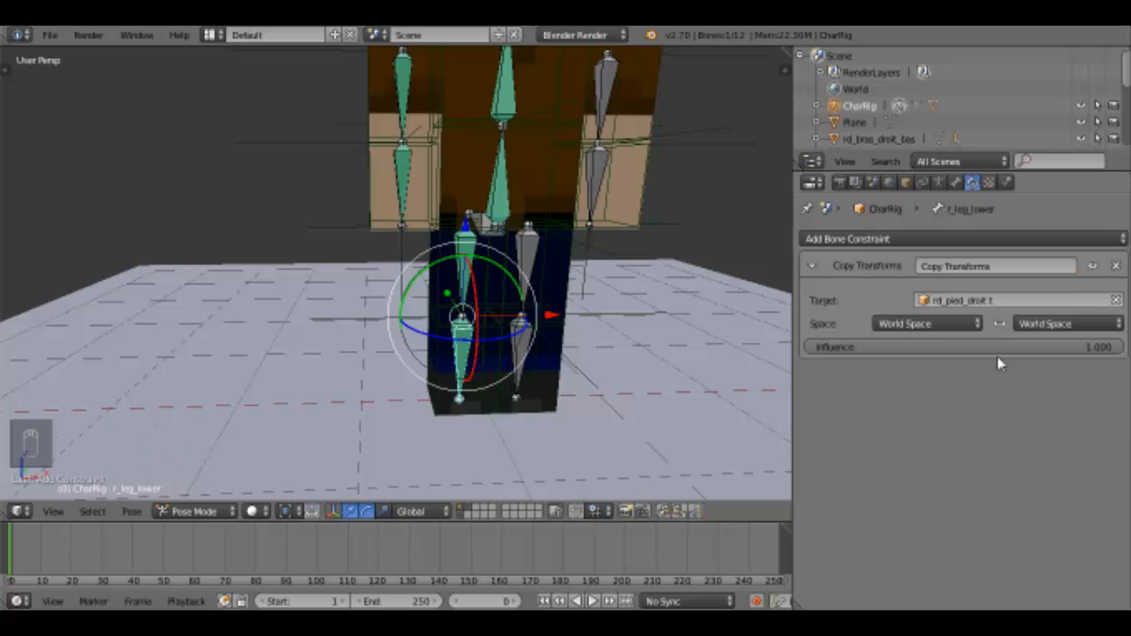
- Play the ragdoll simulation to check how the body and right leg bones follow it, and return to frame 0
{"action": "left_click", "coordinate": [592, 601]}
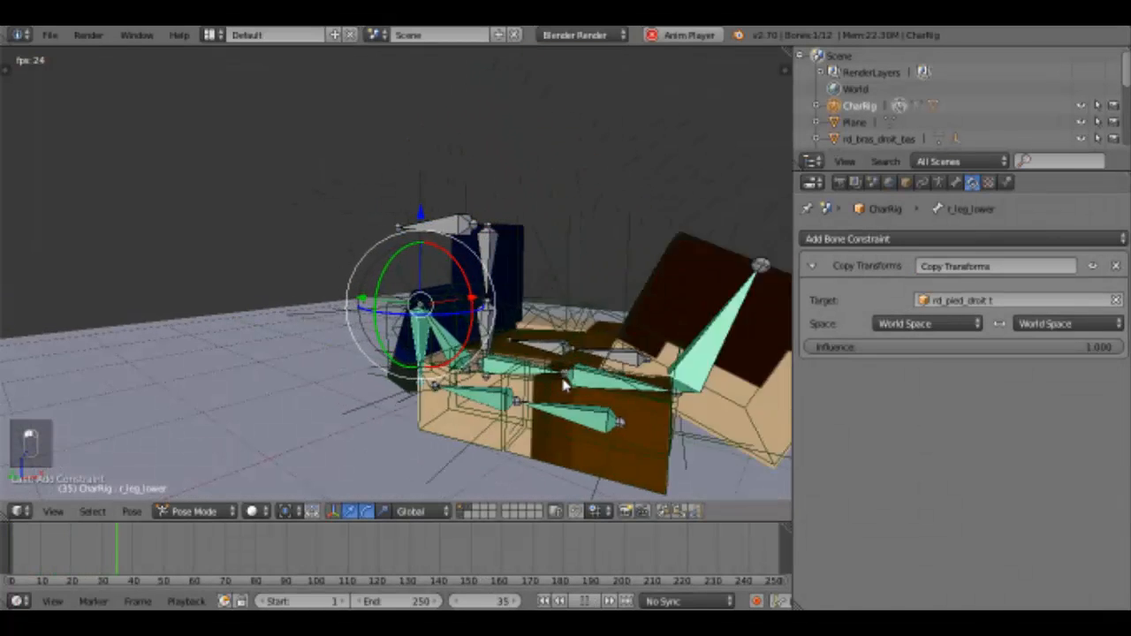
{"action": "middle_click_drag", "start_coordinate": [628, 372], "coordinate": [631, 364]}
{"action": "middle_click_drag", "start_coordinate": [504, 404], "coordinate": [493, 377]}
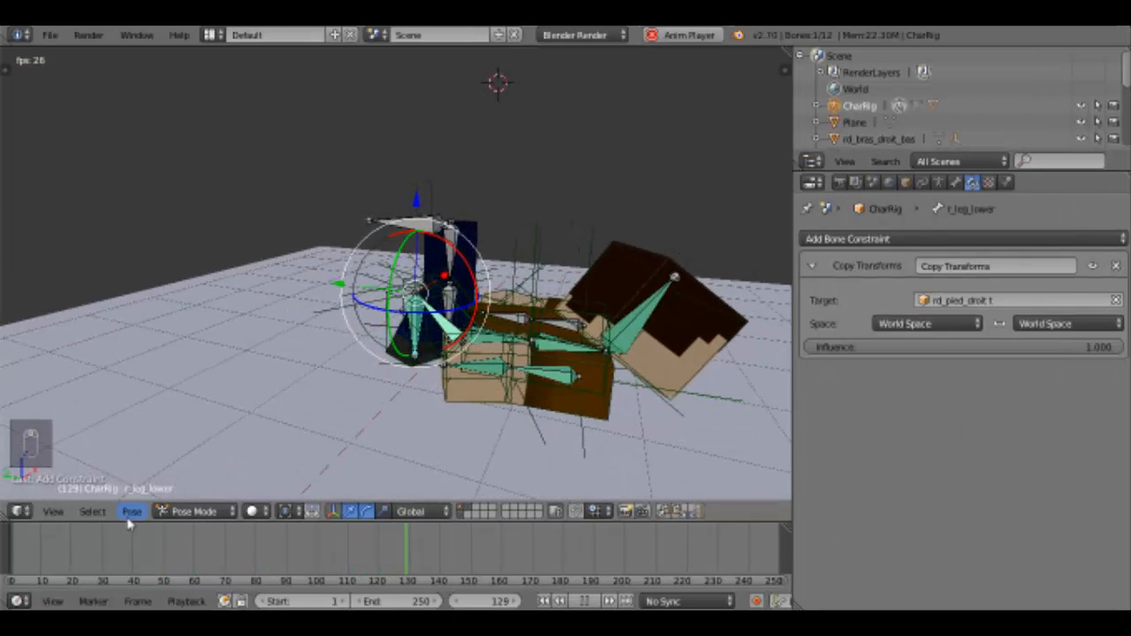
{"action": "left_click", "coordinate": [7, 549]}
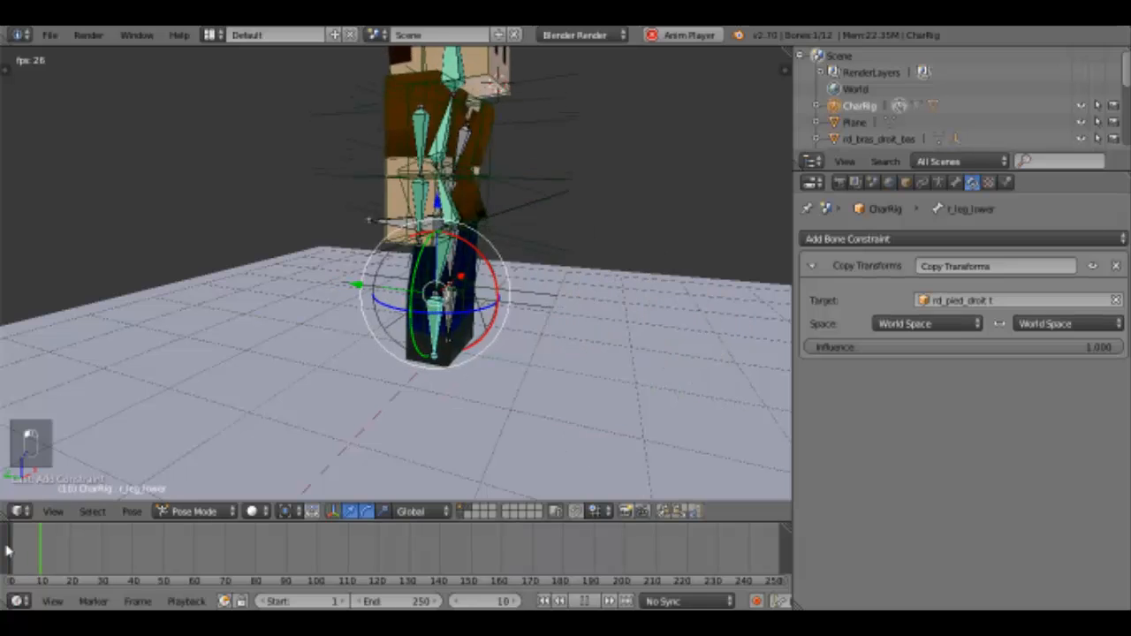
{"action": "left_click", "coordinate": [7, 549]}
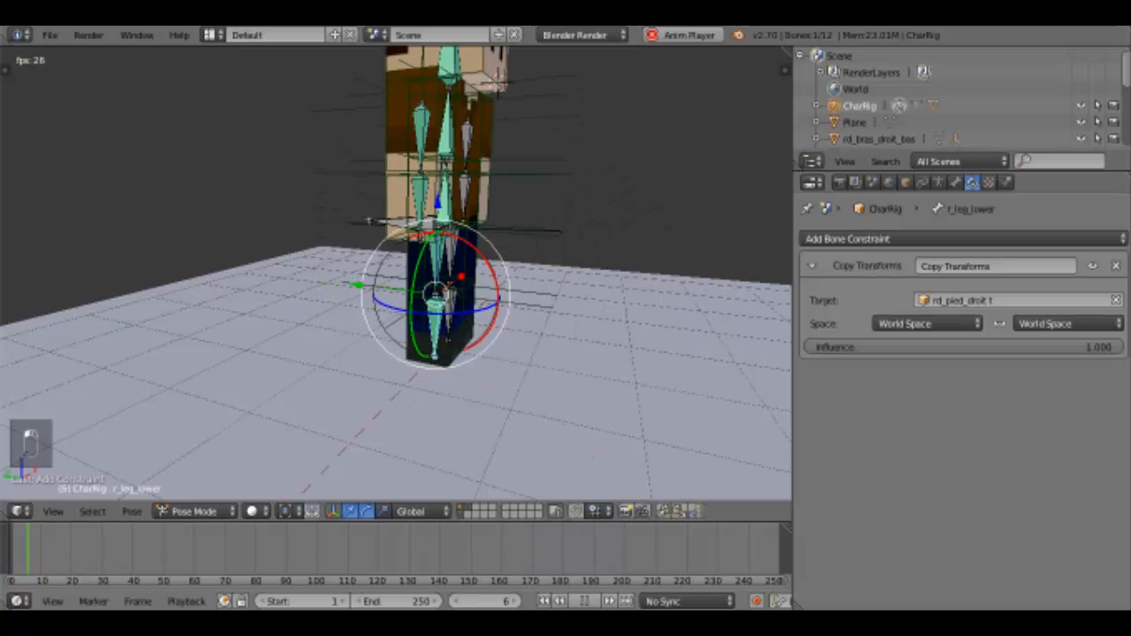
{"action": "left_click", "coordinate": [579, 602]}
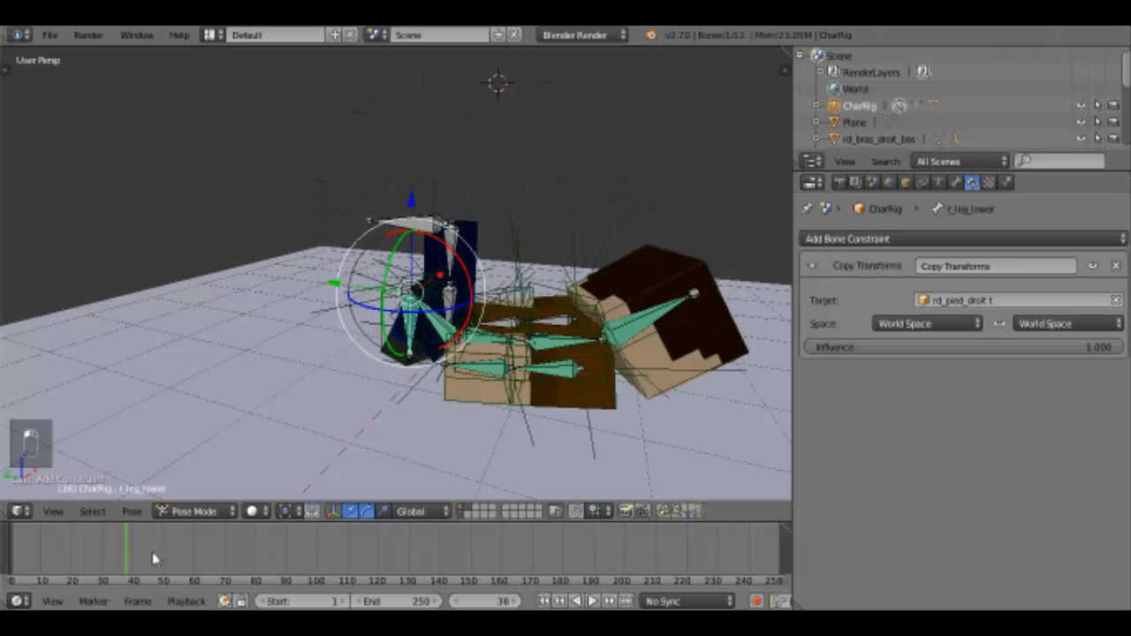
{"action": "left_click_drag", "start_coordinate": [152, 551], "coordinate": [10, 553]}
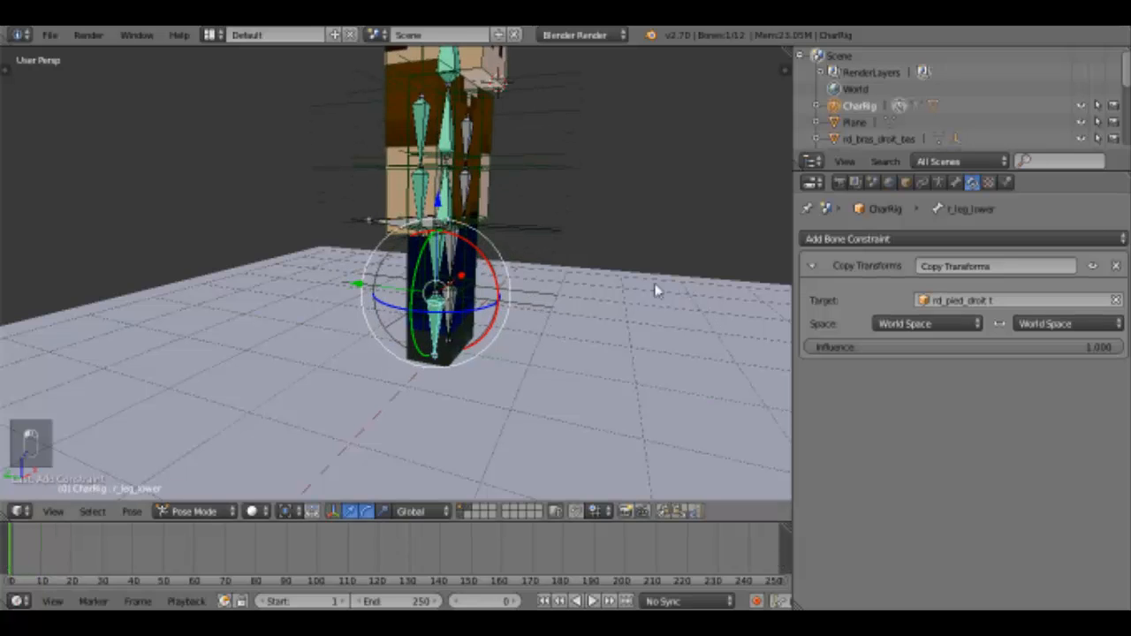
- Save the file with the simulation at its start frame
{"action": "middle_click_drag", "start_coordinate": [655, 290], "coordinate": [525, 306]}
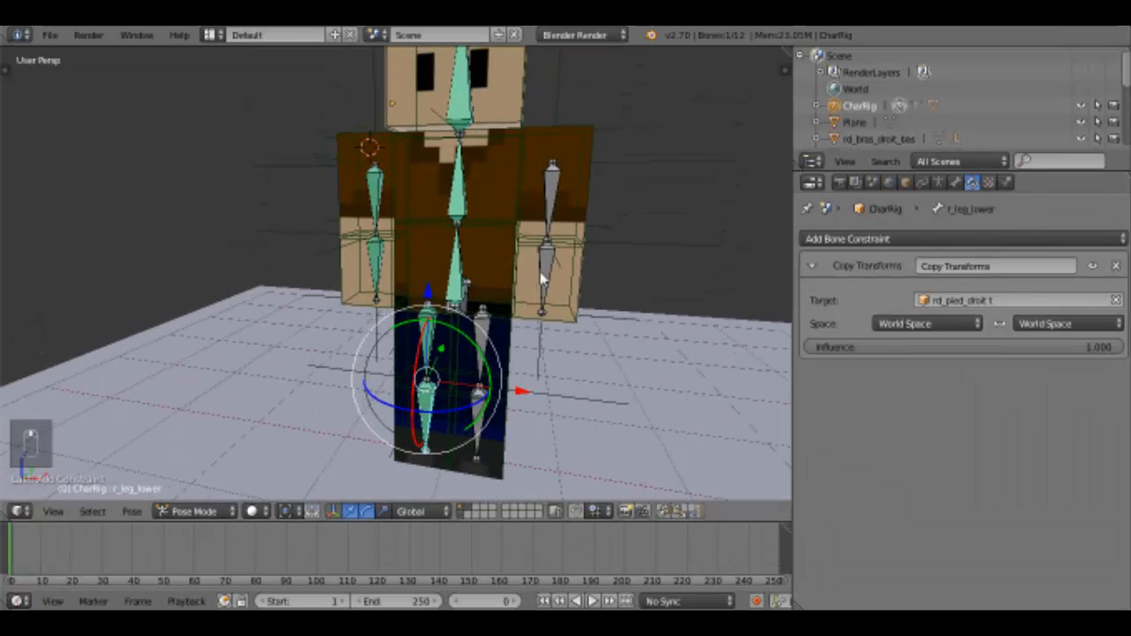
{"action": "left_click", "coordinate": [55, 36]}
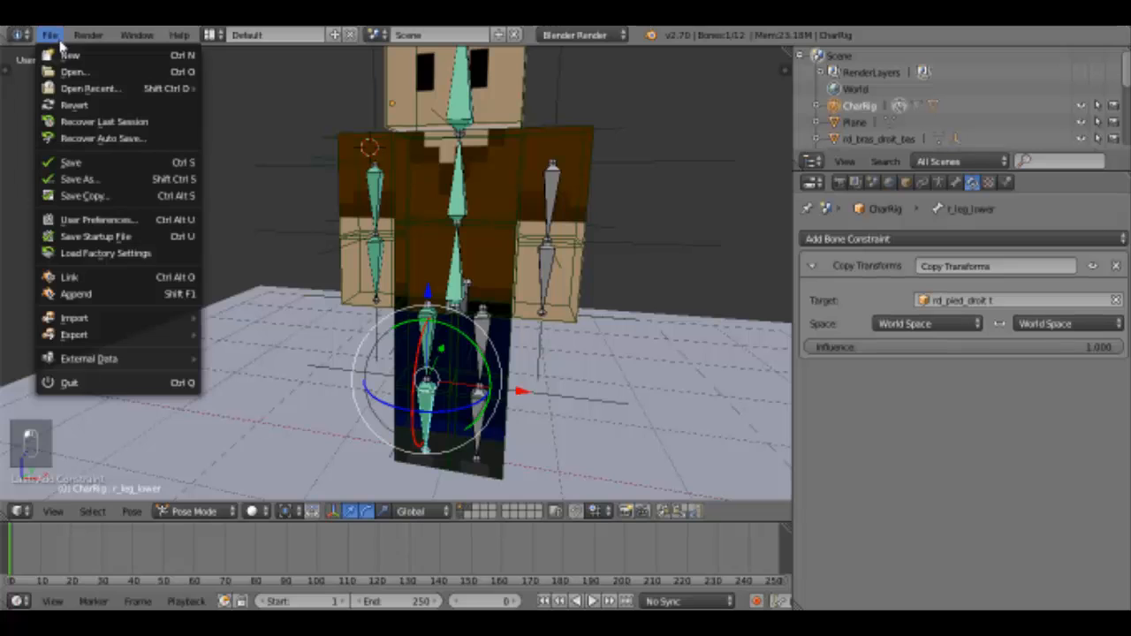
{"action": "left_click", "coordinate": [106, 161]}
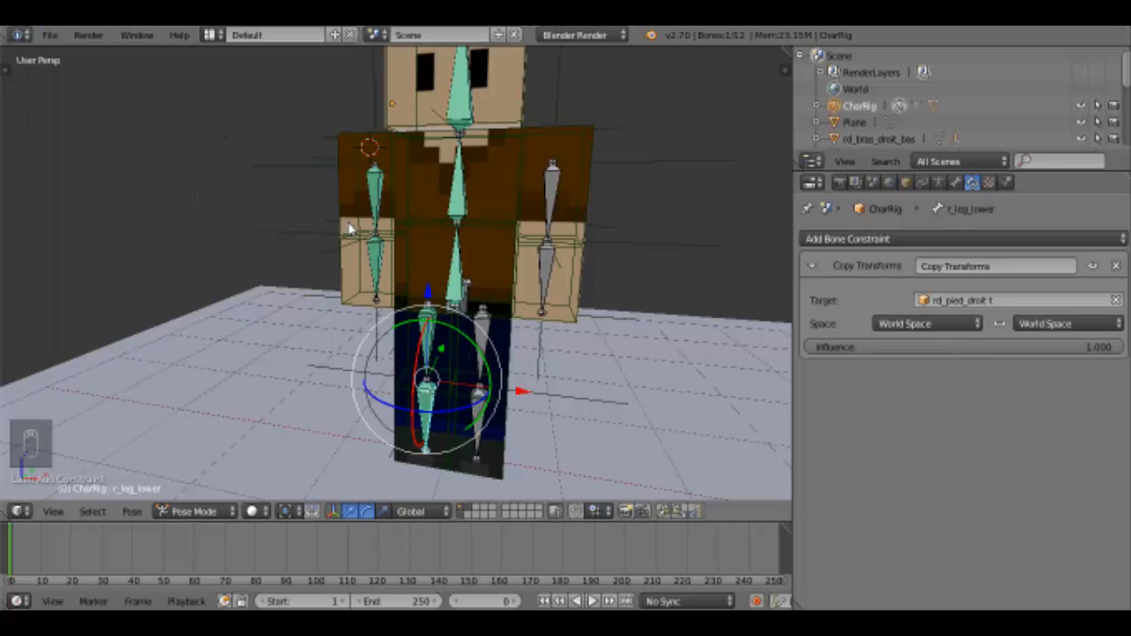
- Add Copy Transforms constraints to the left arm bones and the l_leg bone, with rd_jambe_gauche_haut t as the leg's target
{"action": "middle_click_drag", "start_coordinate": [510, 256], "coordinate": [502, 187]}
{"action": "right_click", "coordinate": [535, 193]}
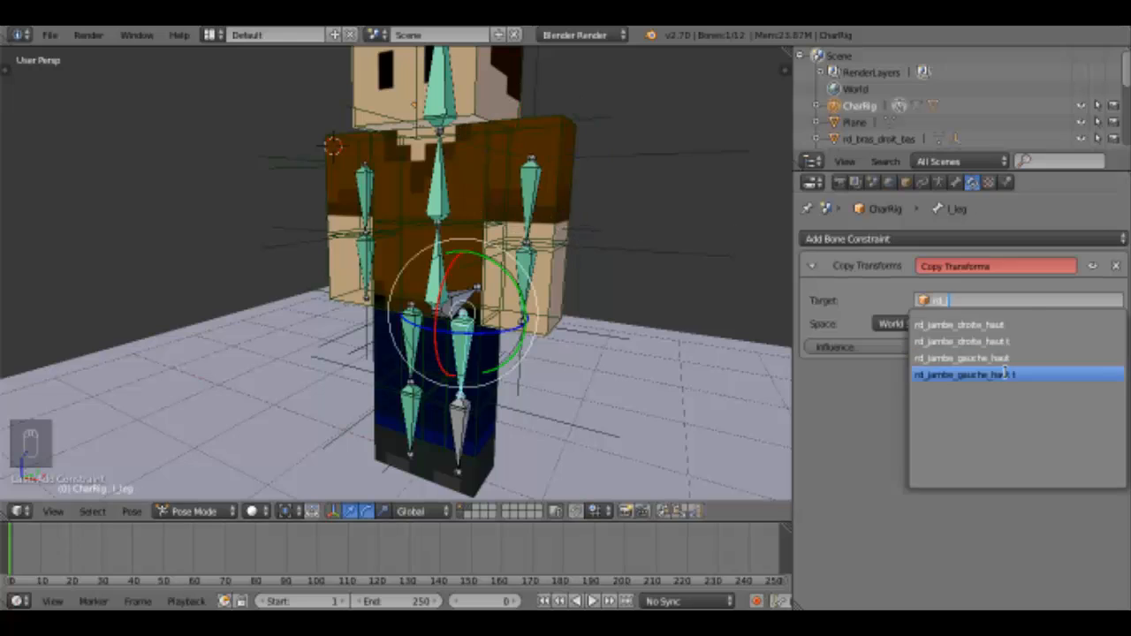
{"action": "left_click", "coordinate": [992, 379]}
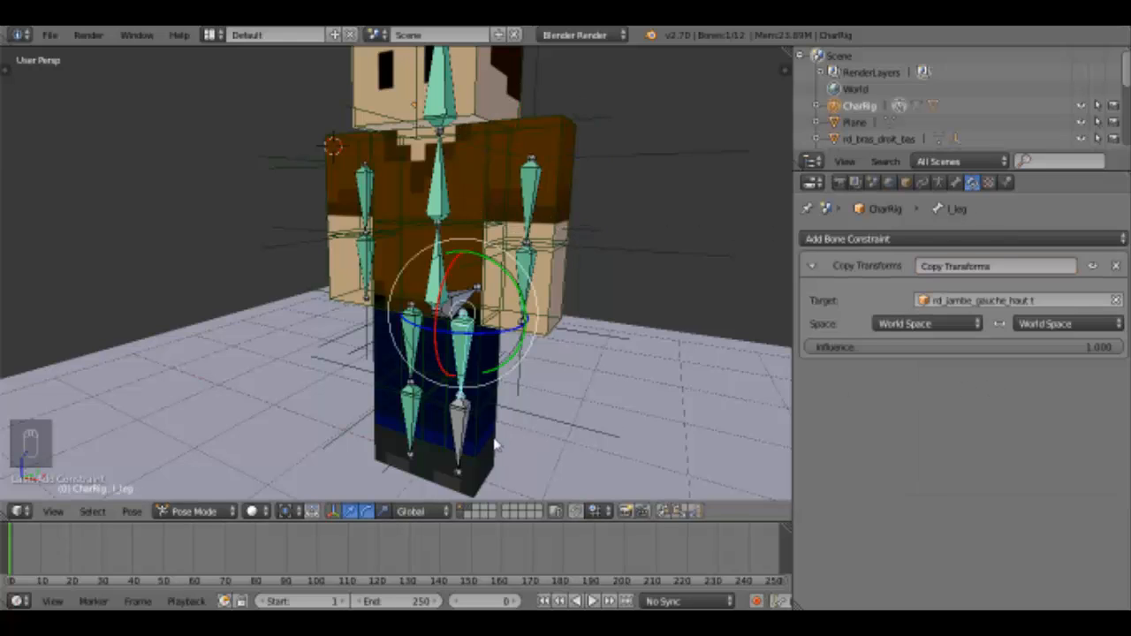
- Add a Copy Transforms constraint to the l_leg_lower bone with rd_pied_gauche t as its target
{"action": "right_click_drag", "start_coordinate": [461, 436], "coordinate": [528, 405]}
{"action": "right_click", "coordinate": [529, 405]}
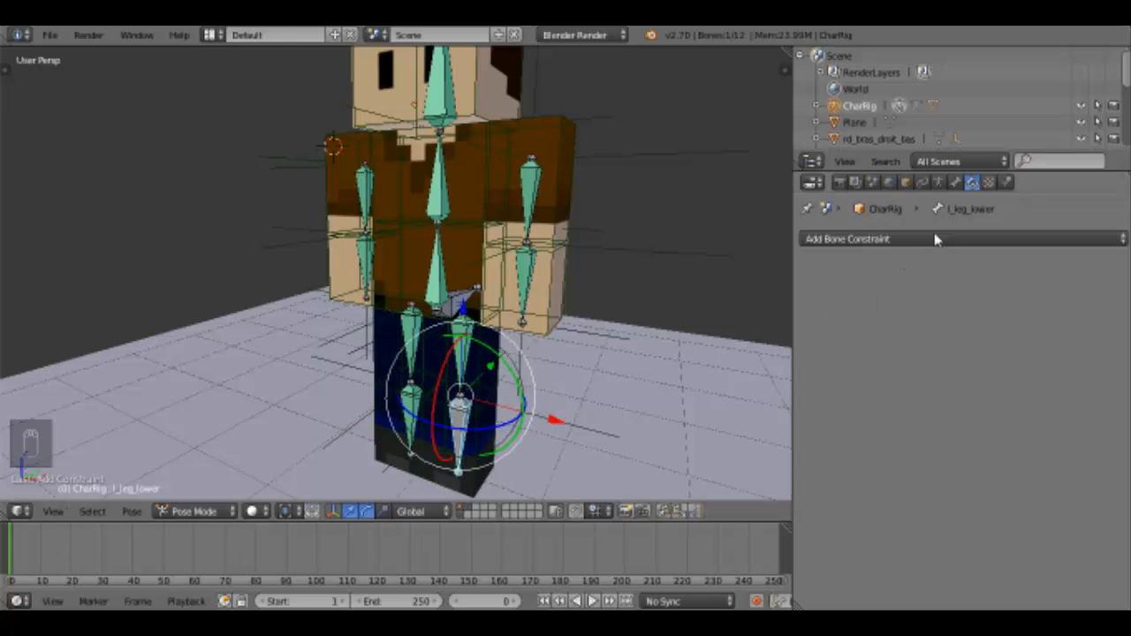
{"action": "left_click", "coordinate": [958, 239]}
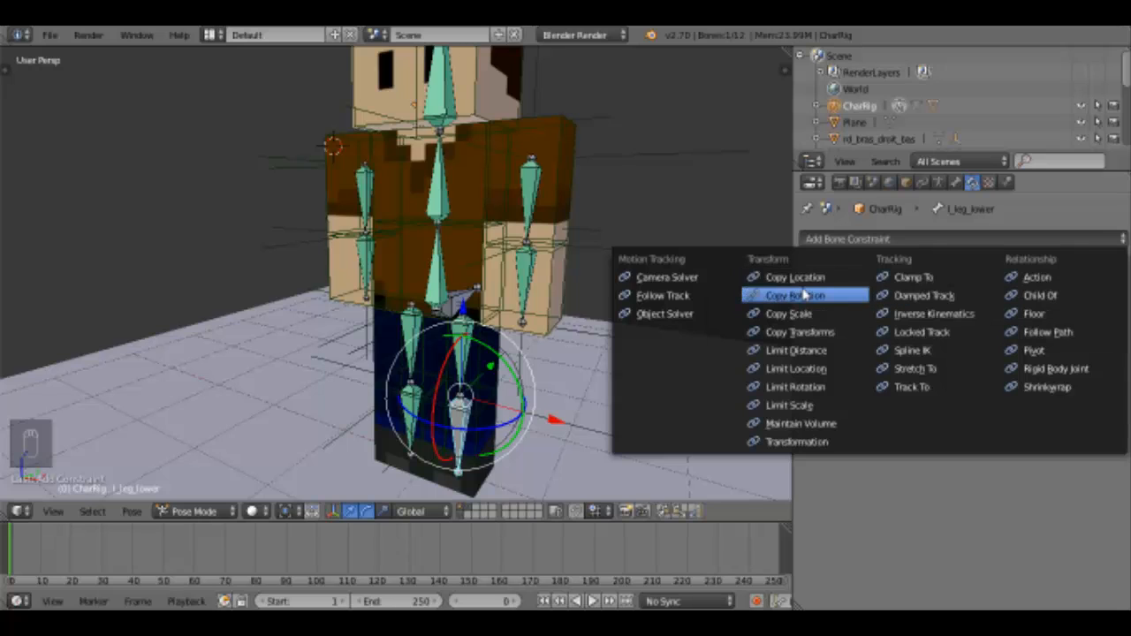
{"action": "left_click", "coordinate": [820, 335]}
{"action": "left_click", "coordinate": [995, 300]}
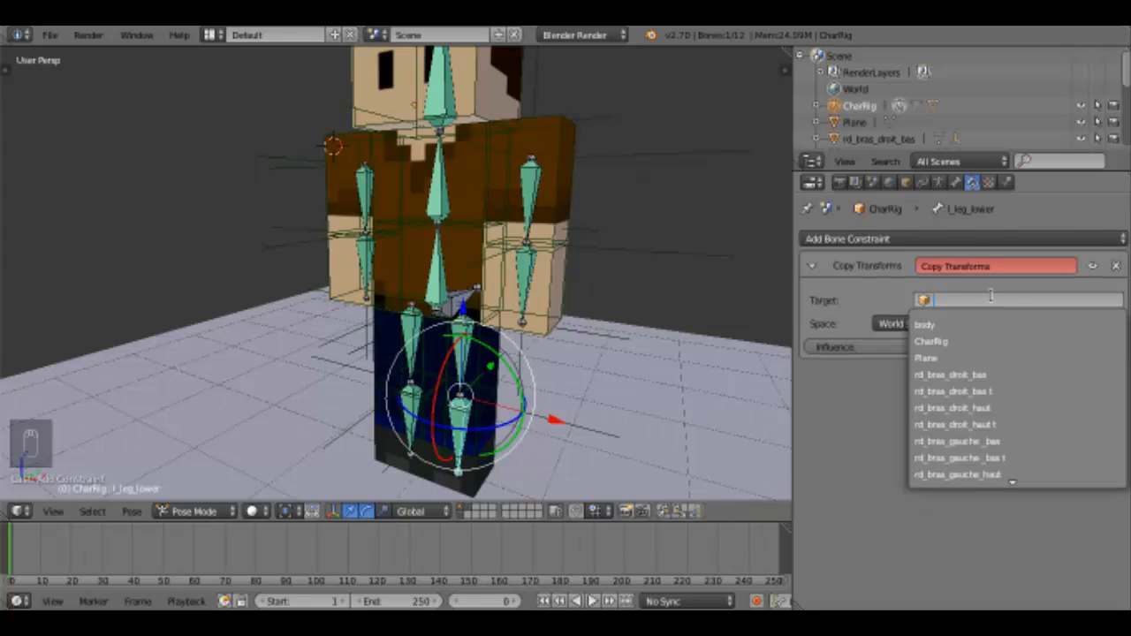
{"action": "type", "text": "rd"}
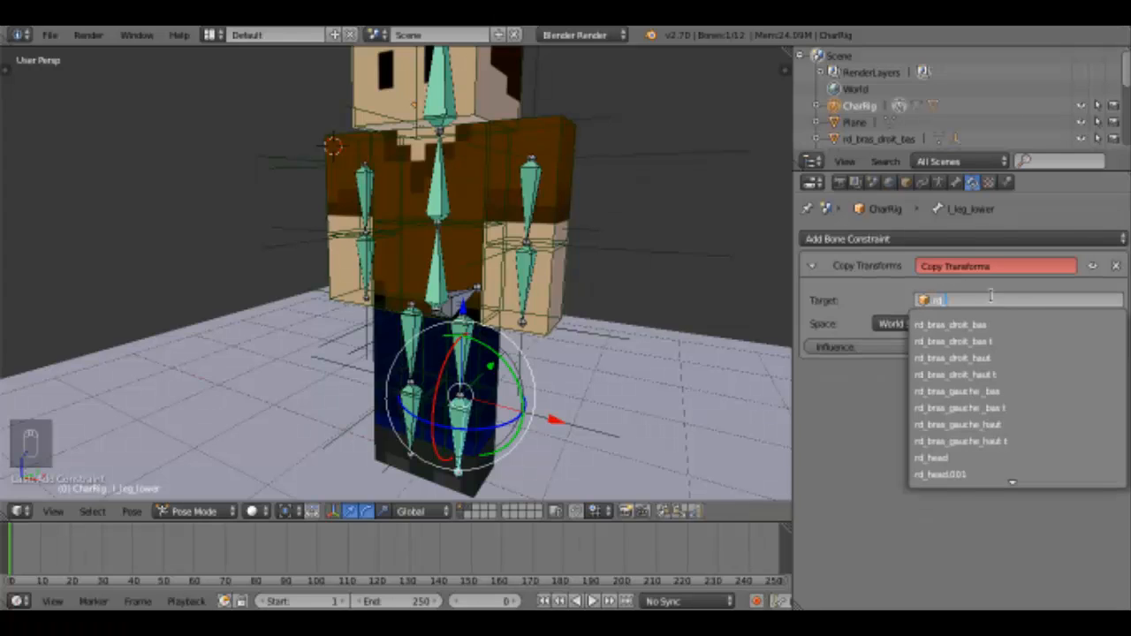
{"action": "type", "text": "_p"}
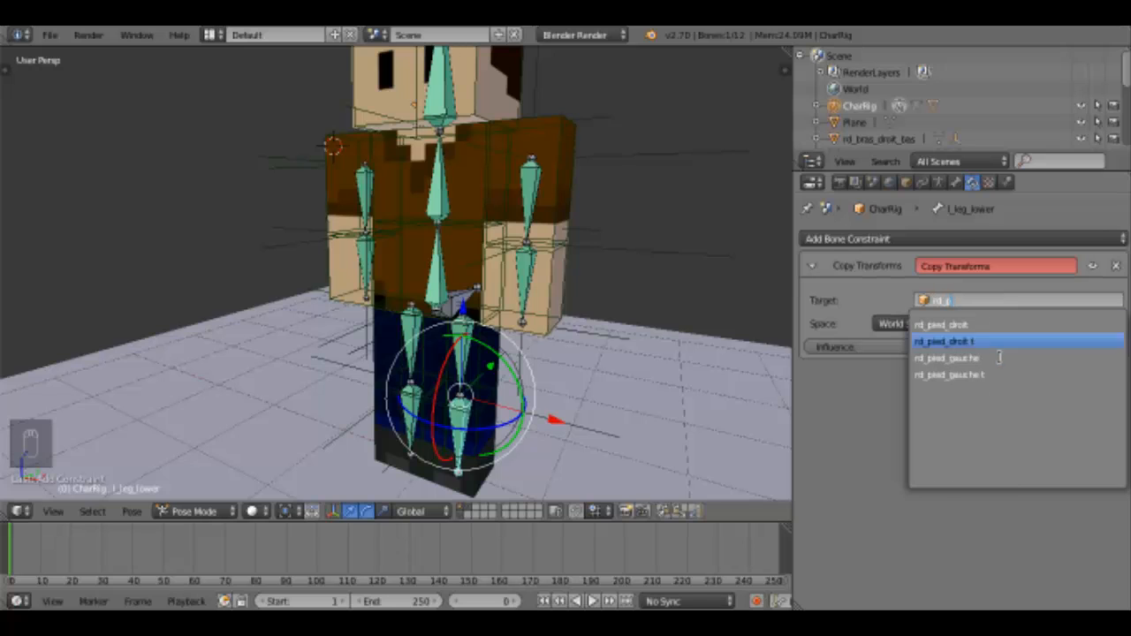
{"action": "left_click", "coordinate": [995, 374]}
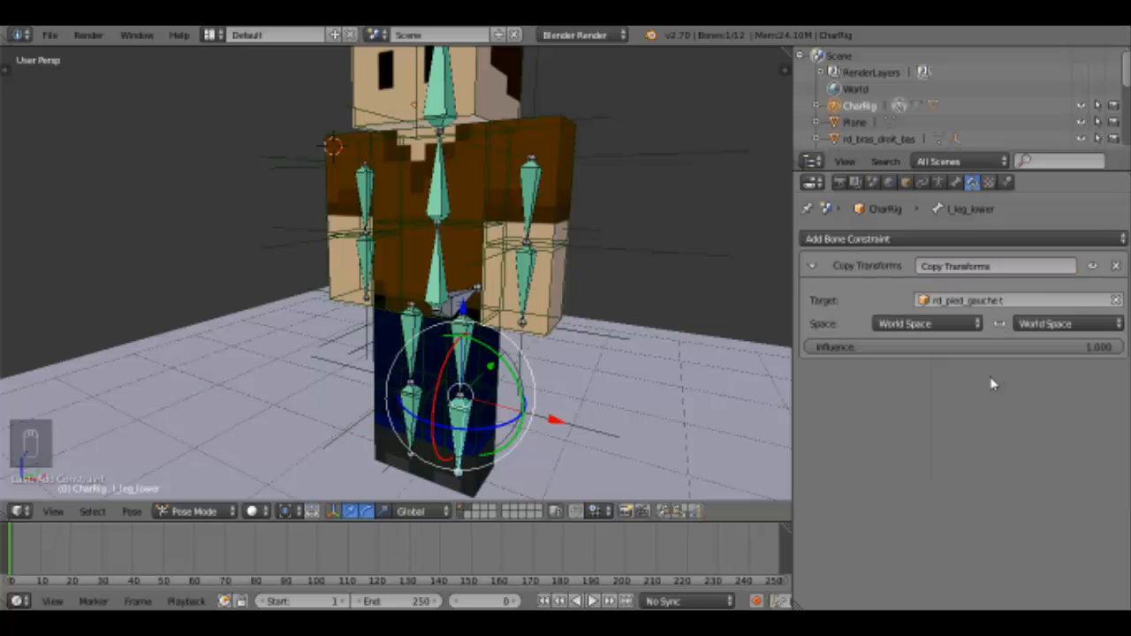
- Play the ragdoll simulation from a side view, restart it from the beginning, and stop playback
{"action": "left_click", "coordinate": [591, 602]}
{"action": "middle_click_drag", "start_coordinate": [555, 380], "coordinate": [498, 369]}
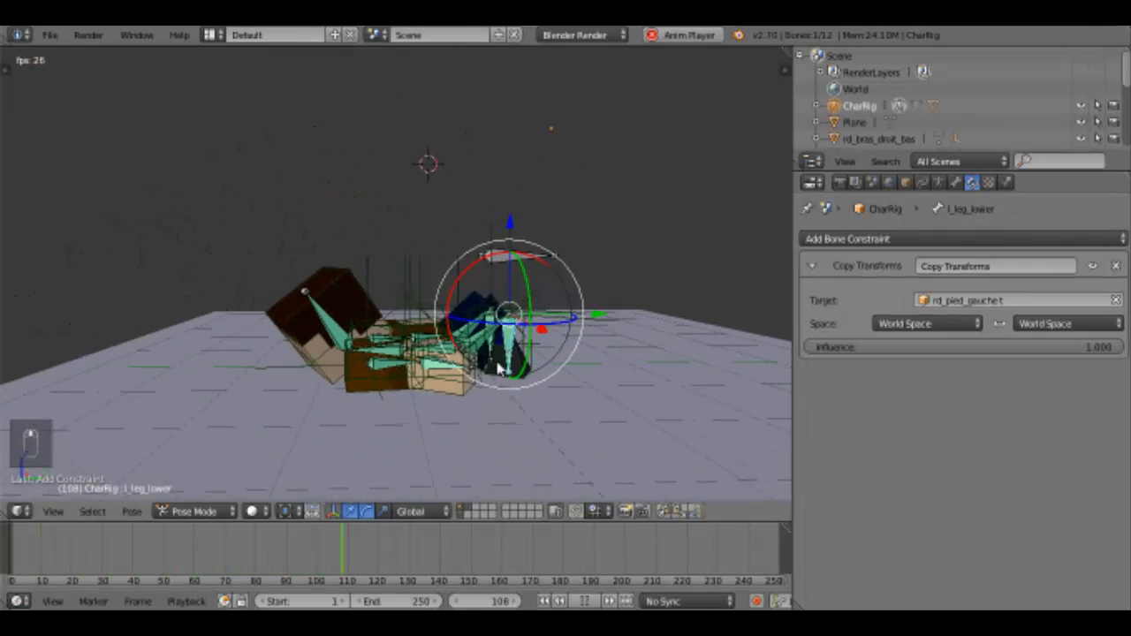
{"action": "left_click", "coordinate": [9, 561]}
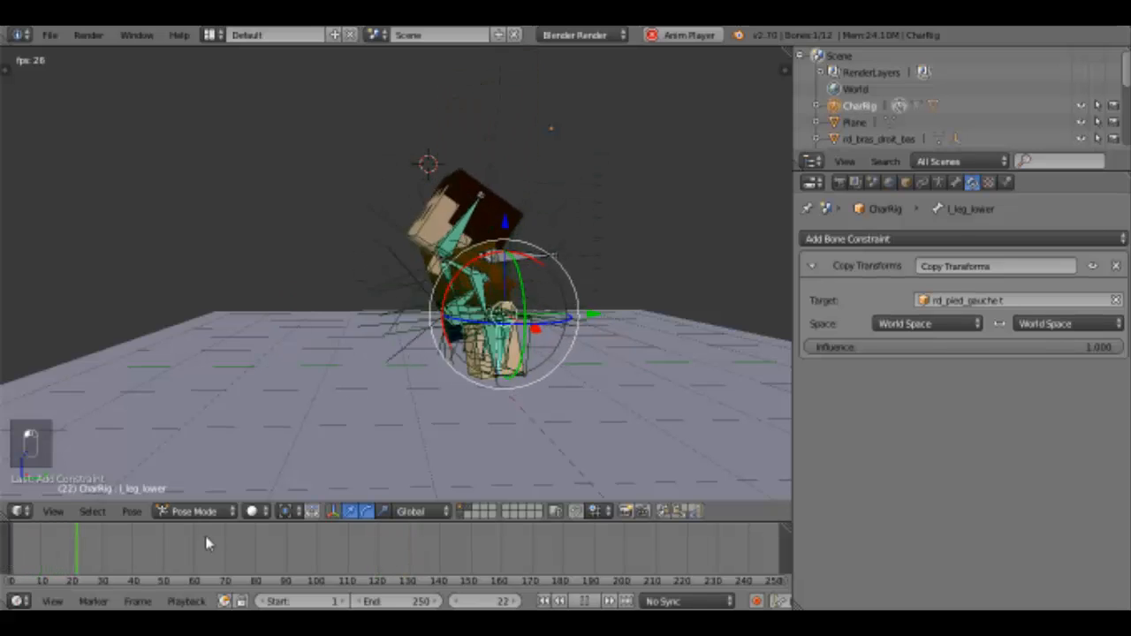
{"action": "left_click", "coordinate": [4, 570]}
{"action": "left_click", "coordinate": [584, 601]}
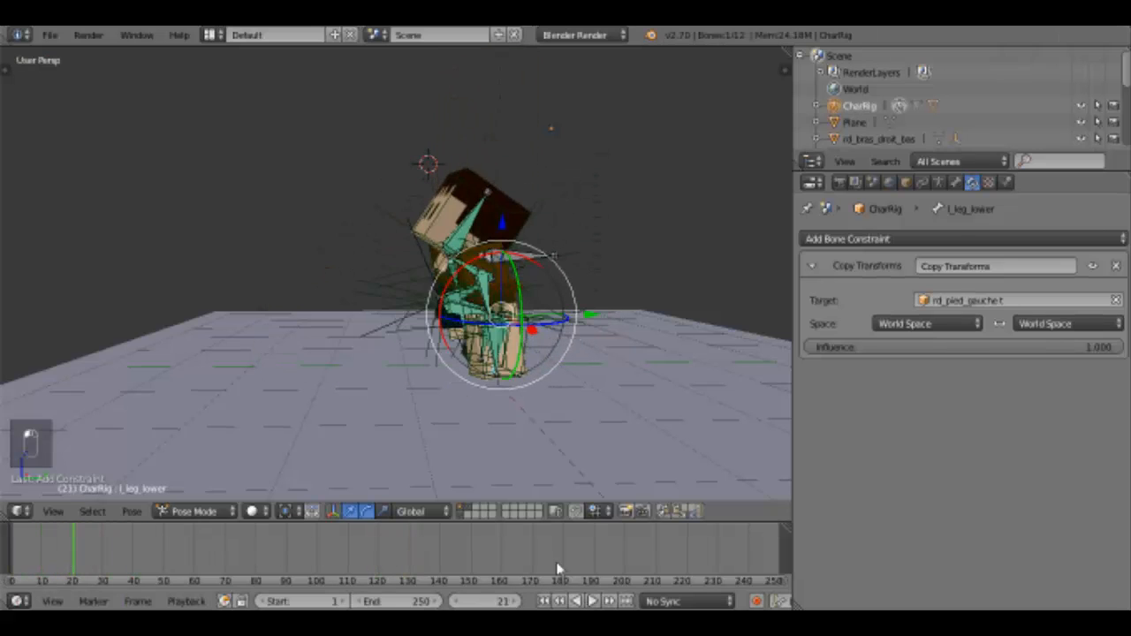
- Step back through the frames to frame 13 and examine the character's leg bones up close
{"action": "key", "text": "Left"}
{"action": "key", "text": "Left"}
{"action": "key", "text": "Left"}
{"action": "key", "text": "Left"}
{"action": "key", "text": "Left"}
{"action": "key", "text": "Left"}
{"action": "key", "text": "Left"}
{"action": "key", "text": "Left"}
{"action": "key", "text": "Left"}
{"action": "key", "text": "Left"}
{"action": "key", "text": "Left"}
{"action": "key", "text": "Left"}
{"action": "key", "text": "Left"}
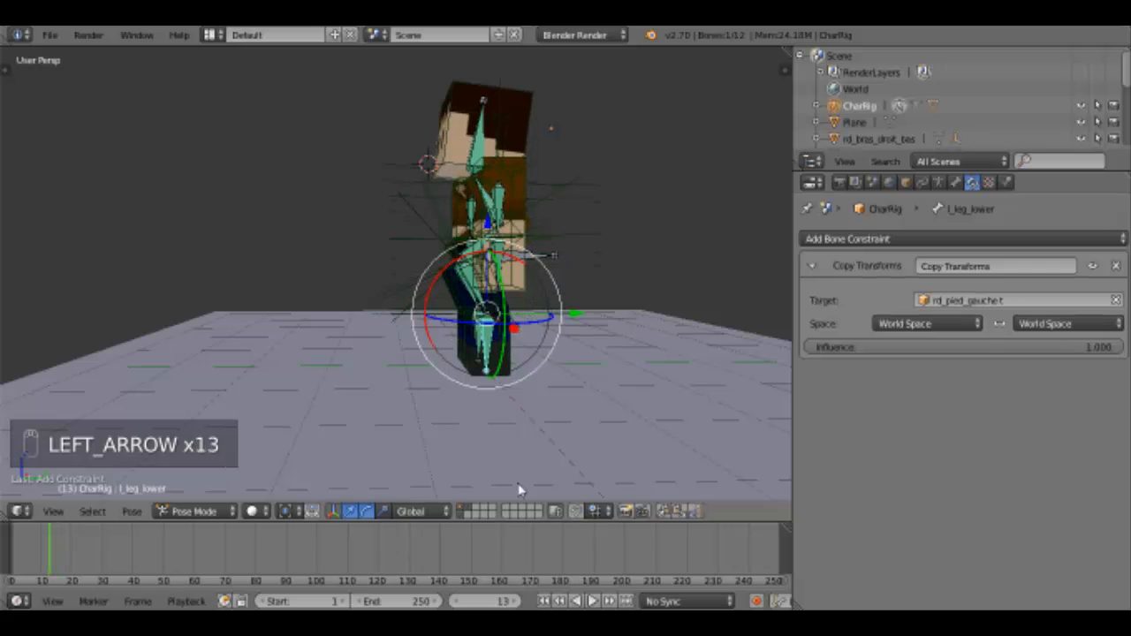
{"action": "middle_click_drag", "start_coordinate": [515, 262], "coordinate": [566, 244]}
{"action": "scroll", "coordinate": [560, 305], "scroll_direction": "up", "scroll_amount": 5}
{"action": "middle_click_drag", "start_coordinate": [560, 306], "coordinate": [480, 293]}
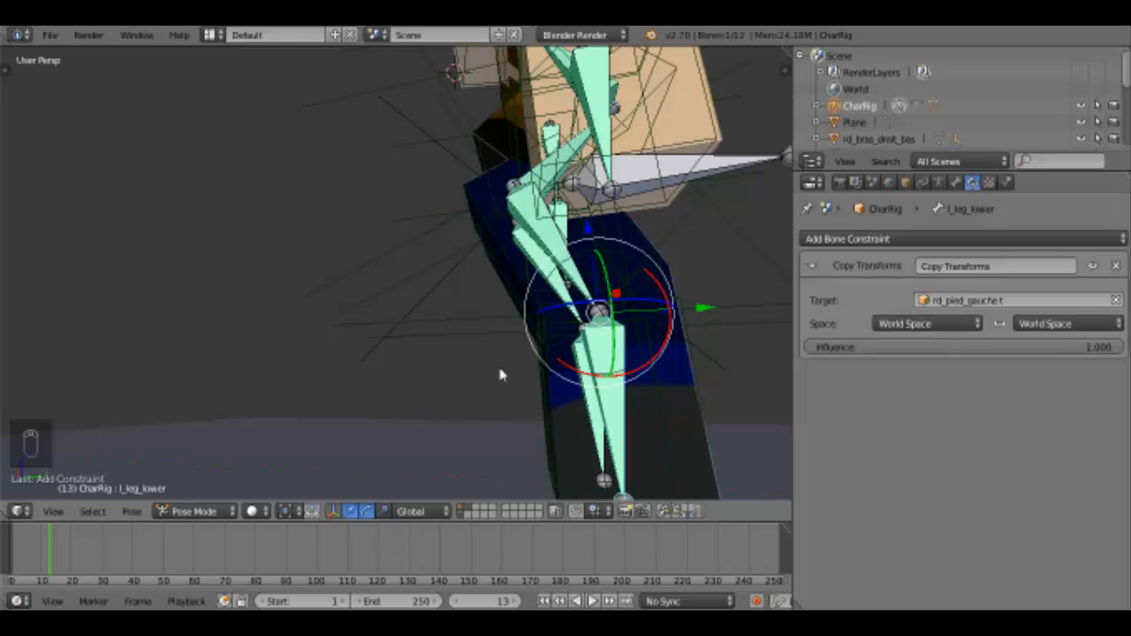
- Step back and forth through the fall frame by frame to examine how the knees bend
{"action": "key", "text": "Left"}
{"action": "key", "text": "Left"}
{"action": "key", "text": "Left"}
{"action": "key", "text": "Left"}
{"action": "key", "text": "Right"}
{"action": "key", "text": "Right"}
{"action": "key", "text": "Right"}
{"action": "key", "text": "Right"}
{"action": "key", "text": "Right"}
{"action": "key", "text": "Right"}
{"action": "key", "text": "Right"}
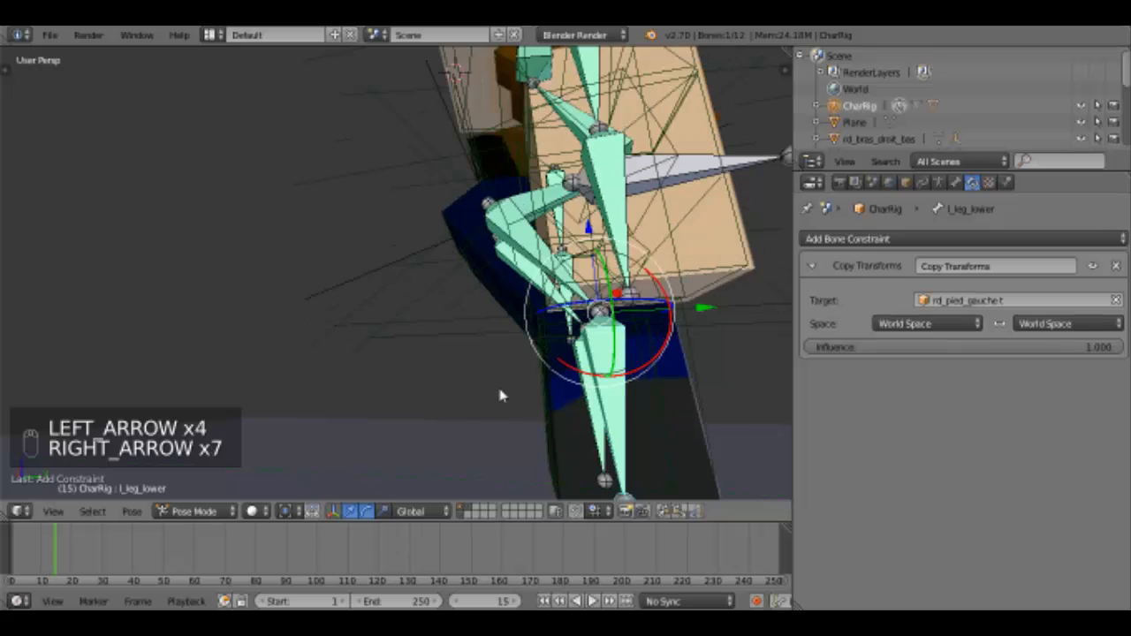
{"action": "key", "text": "Right"}
{"action": "key", "text": "Left"}
{"action": "key", "text": "Left"}
{"action": "key", "text": "Left"}
{"action": "key", "text": "Left"}
{"action": "key", "text": "Left"}
{"action": "key", "text": "Left"}
{"action": "key", "text": "Left"}
{"action": "key", "text": "Left"}
{"action": "key", "text": "Left"}
{"action": "key", "text": "Left"}
{"action": "key", "text": "Left"}
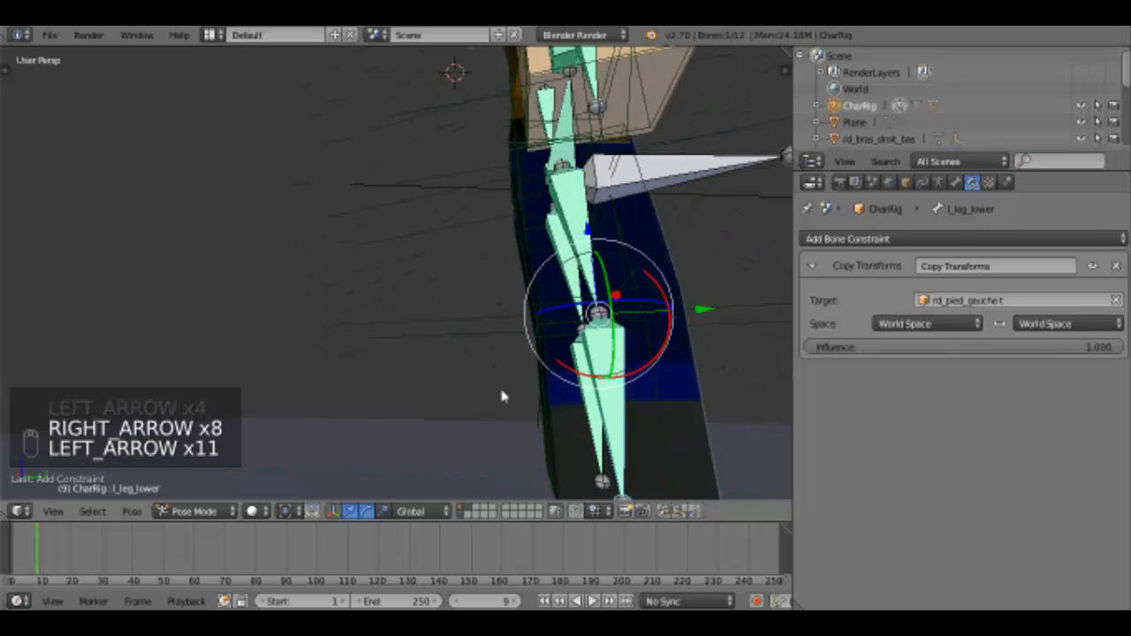
{"action": "key", "text": "Left"}
{"action": "key", "text": "Left"}
{"action": "key", "text": "Left"}
{"action": "key", "text": "Left"}
{"action": "key", "text": "Left"}
{"action": "key", "text": "Left"}
{"action": "key", "text": "Left"}
{"action": "key", "text": "Left"}
{"action": "key", "text": "Left"}
{"action": "key", "text": "Left"}
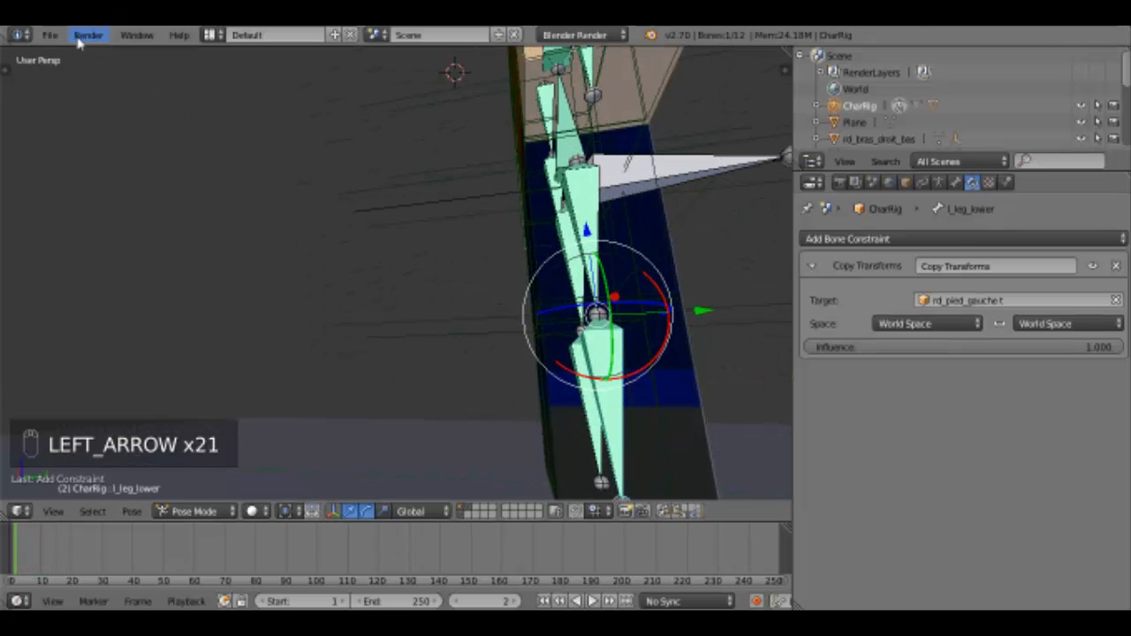
- Save the file and bring the timeline back to frame 0
{"action": "key", "text": "Left"}
{"action": "left_click", "coordinate": [50, 35]}
{"action": "left_click", "coordinate": [82, 165]}
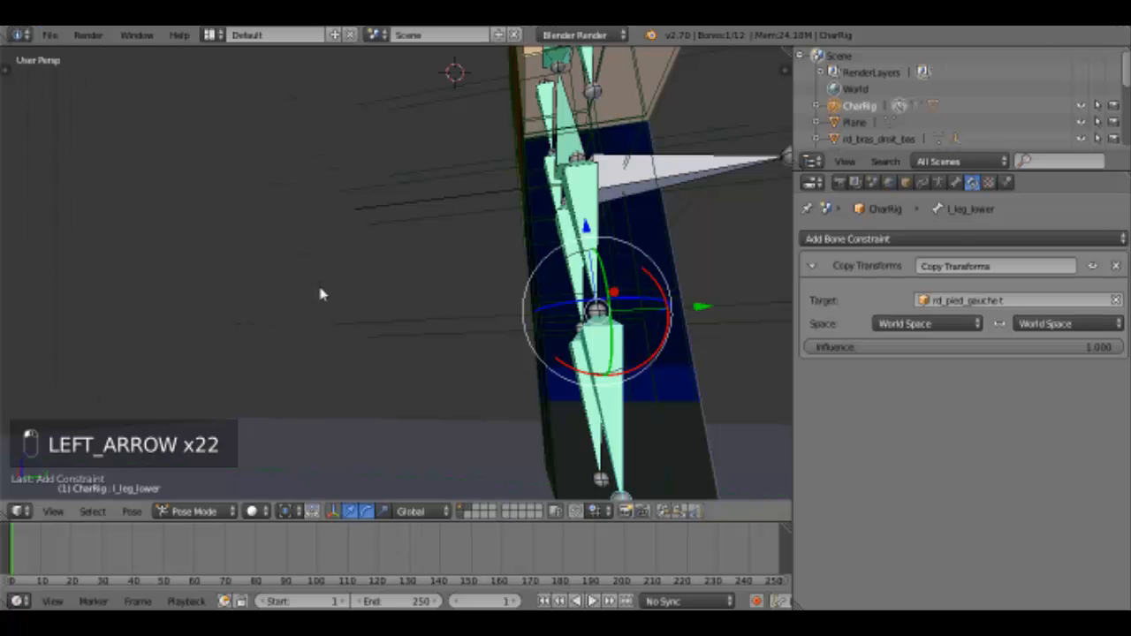
{"action": "key", "text": "Left"}
- Enable the X, Y and Z Angle limits on the rigid body constraint of rd_pied_gauche t
{"action": "middle_click_drag", "start_coordinate": [321, 296], "coordinate": [356, 333]}
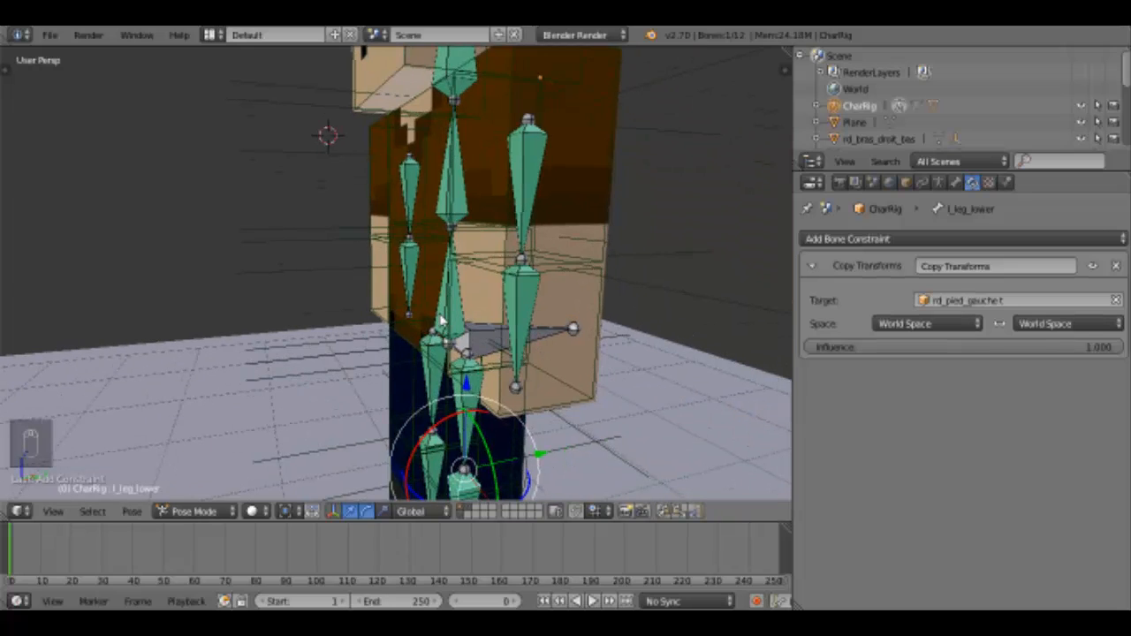
{"action": "middle_click_drag", "start_coordinate": [360, 360], "coordinate": [416, 297]}
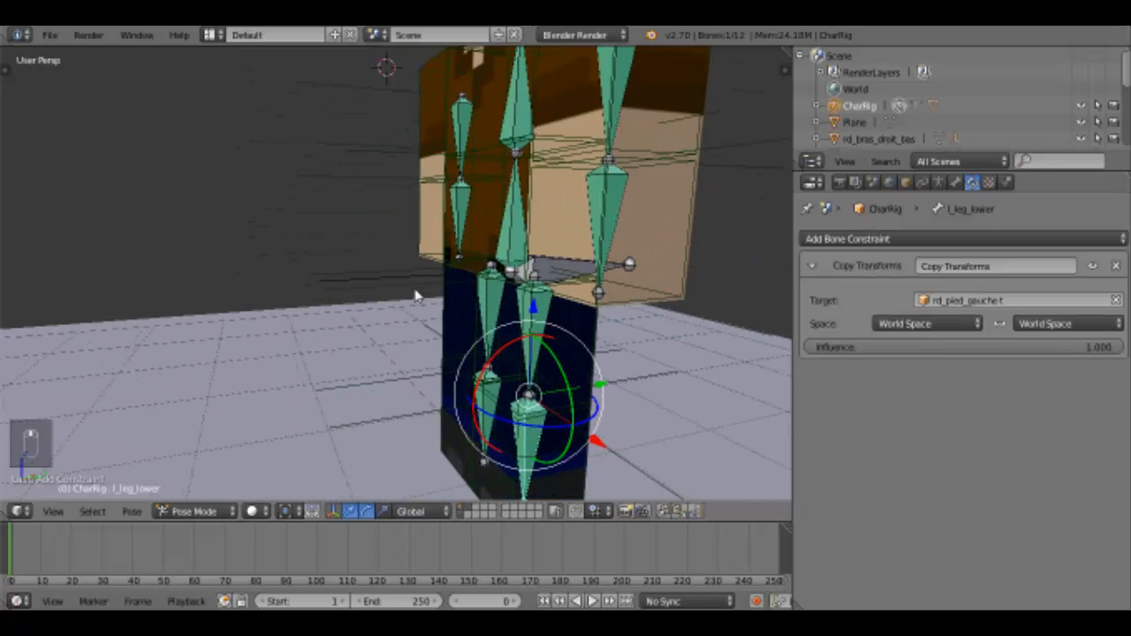
{"action": "right_click", "coordinate": [391, 418]}
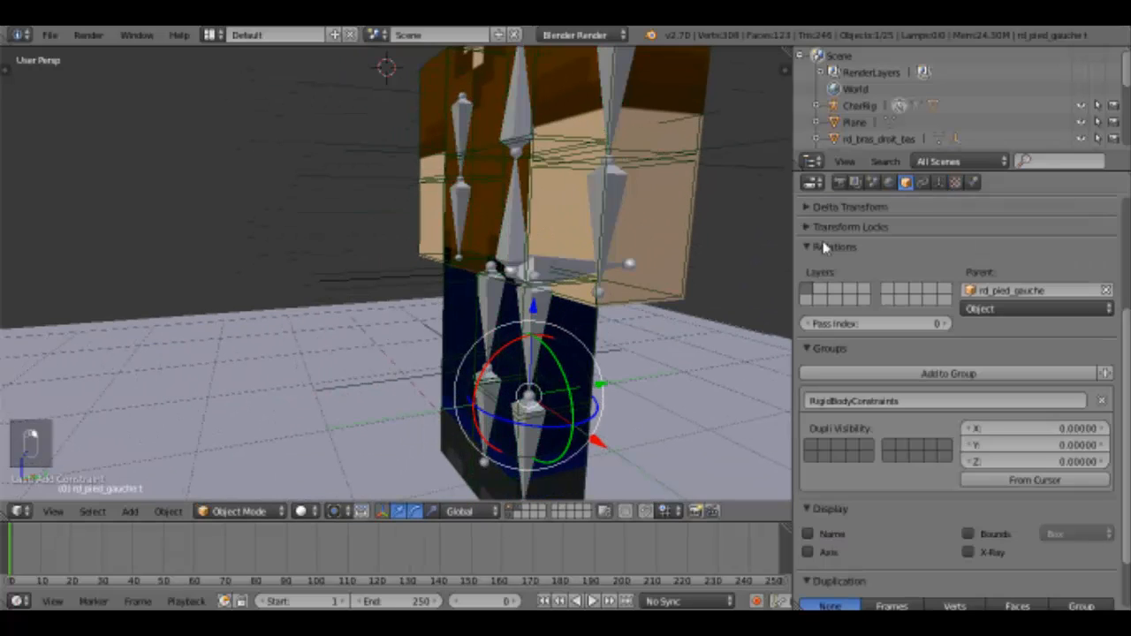
{"action": "left_click", "coordinate": [972, 182]}
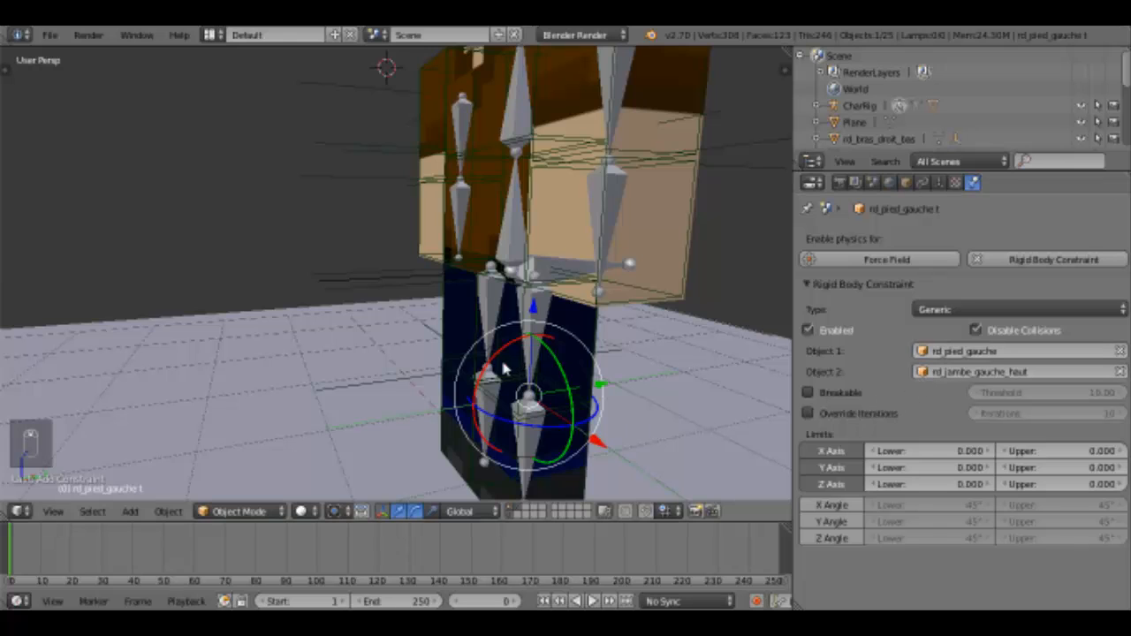
{"action": "left_click_drag", "start_coordinate": [504, 370], "coordinate": [501, 399]}
{"action": "right_click", "coordinate": [501, 399]}
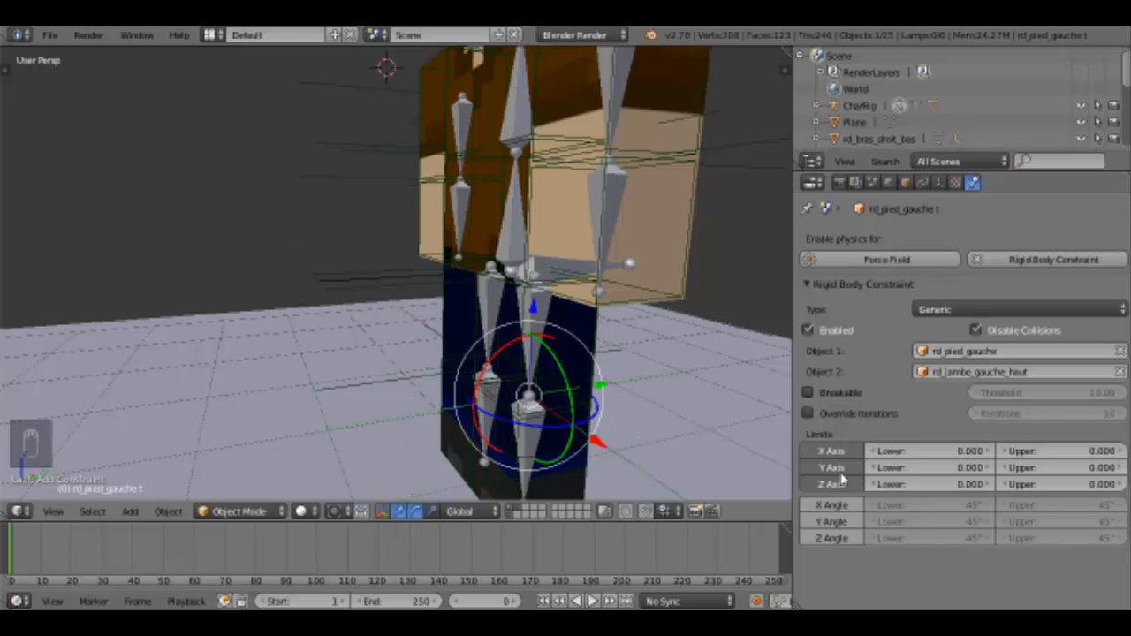
{"action": "left_click", "coordinate": [846, 523]}
{"action": "left_click", "coordinate": [832, 538]}
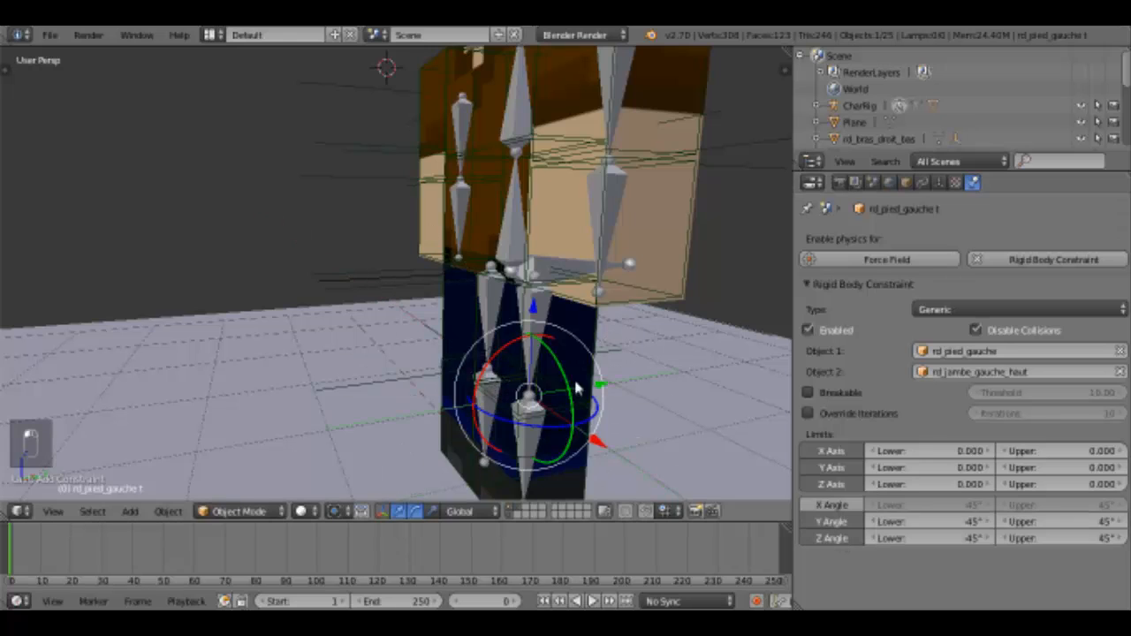
{"action": "left_click_drag", "start_coordinate": [579, 388], "coordinate": [553, 365]}
{"action": "right_click", "coordinate": [553, 365]}
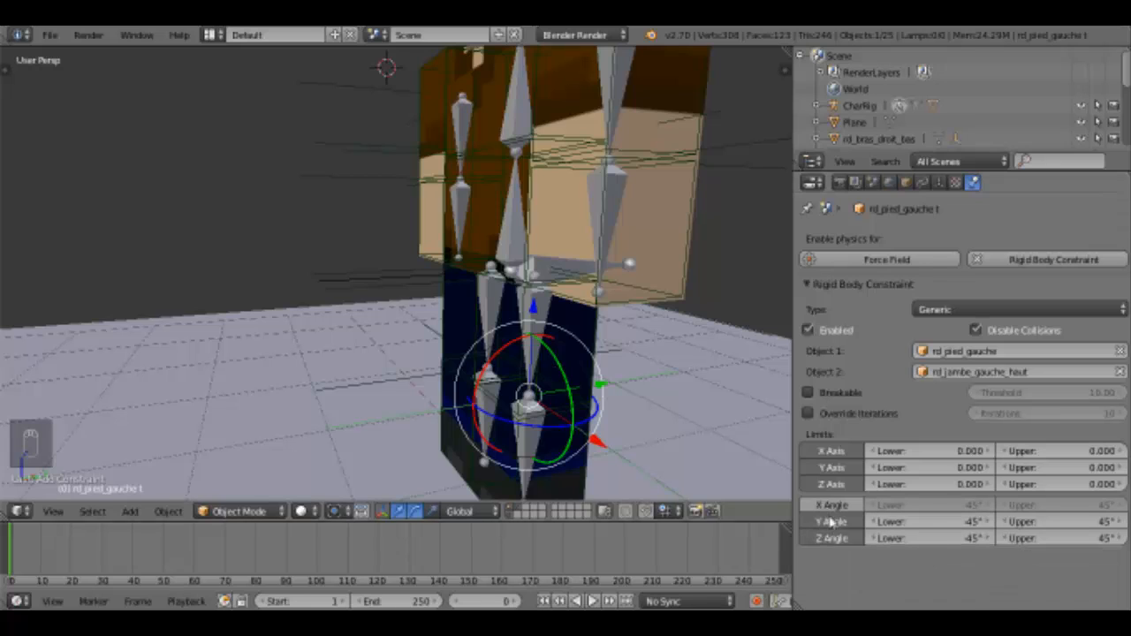
{"action": "left_click", "coordinate": [831, 505]}
- Set the lower and upper limits of the Y Angle and Z Angle to 0° for rd_pied_gauche t
{"action": "left_click", "coordinate": [925, 524]}
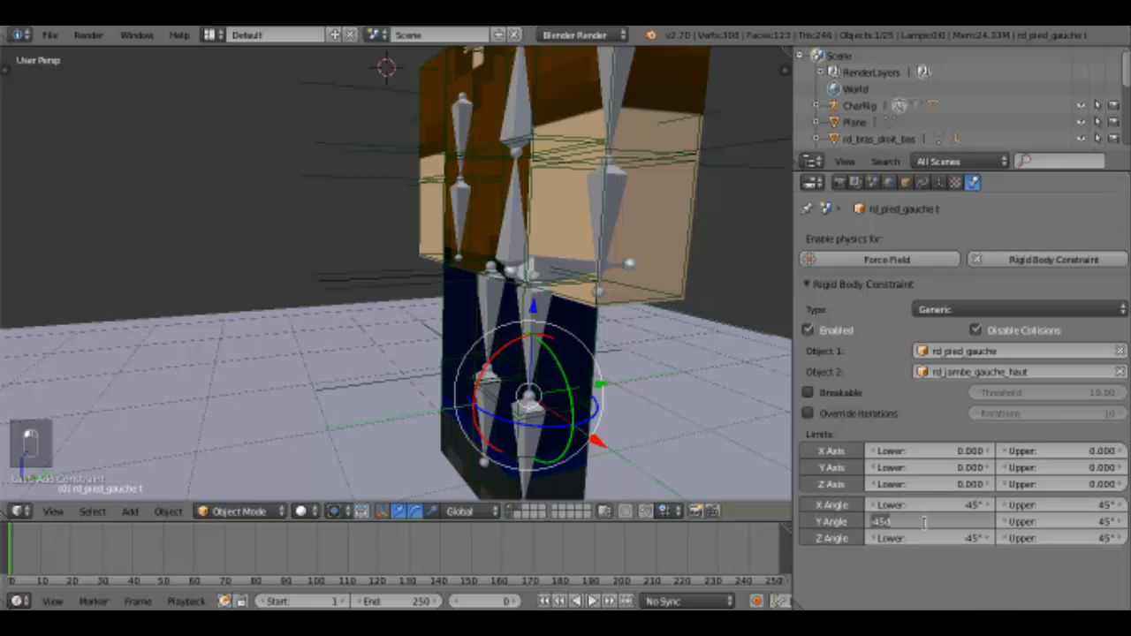
{"action": "type", "text": "0"}
{"action": "key", "text": "Return"}
{"action": "left_click", "coordinate": [1080, 521]}
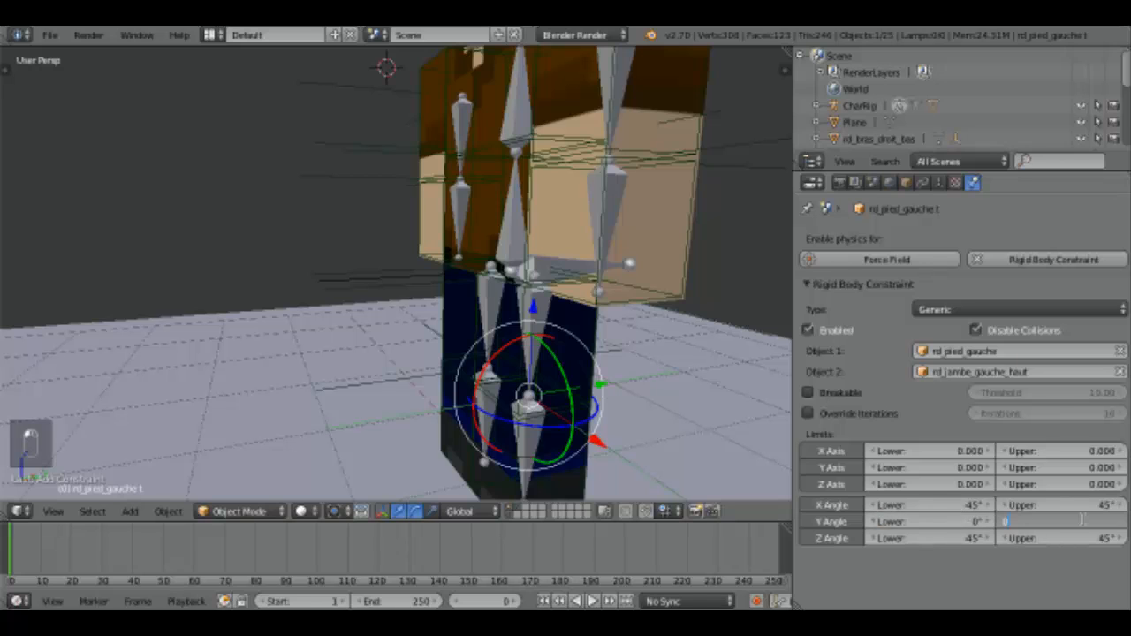
{"action": "type", "text": "0"}
{"action": "key", "text": "Return"}
{"action": "left_click", "coordinate": [955, 539]}
{"action": "type", "text": "0"}
{"action": "key", "text": "Return"}
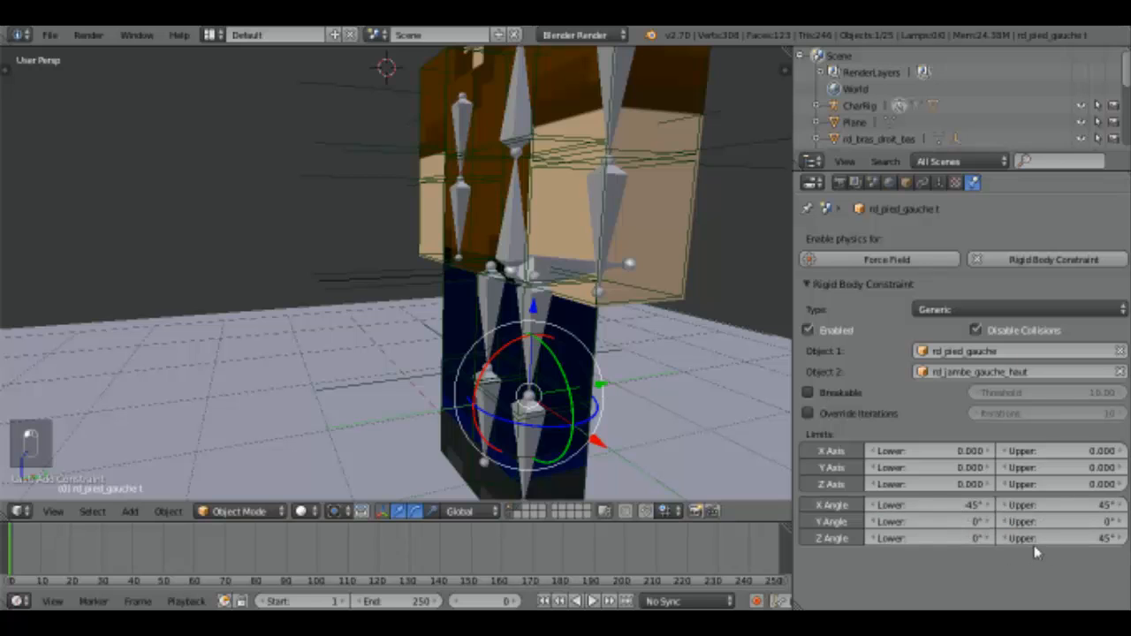
{"action": "left_click", "coordinate": [1034, 541]}
{"action": "type", "text": "0"}
{"action": "key", "text": "Return"}
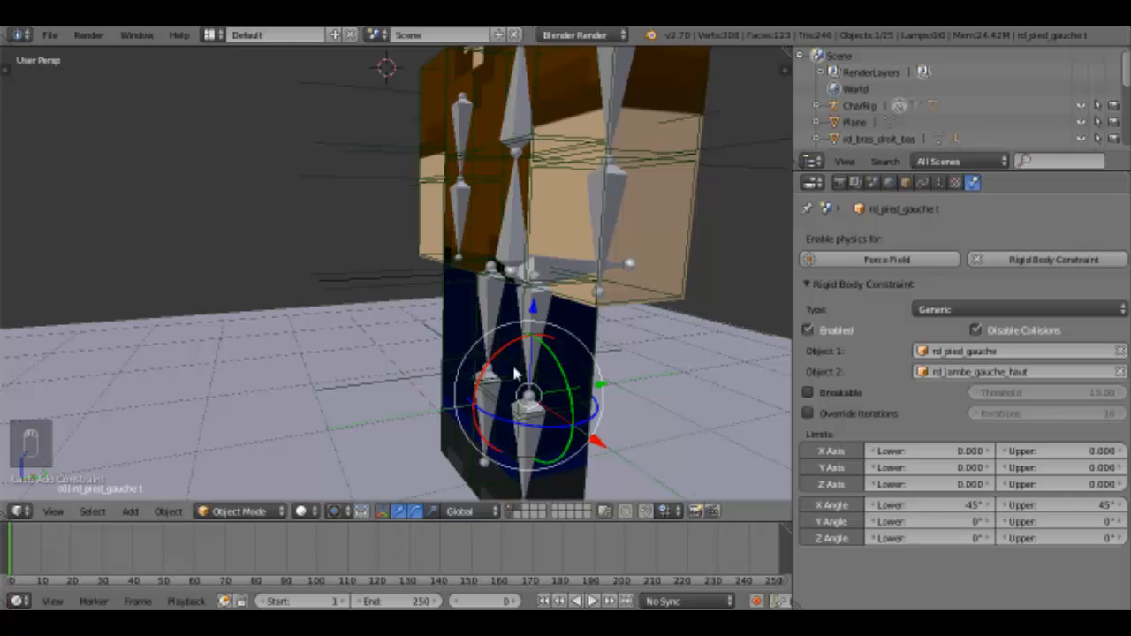
- Test the left lower leg's rotation range and set the X Angle limits of rd_pied_gauche t to -5° lower and 65° upper
{"action": "key", "text": "r"}
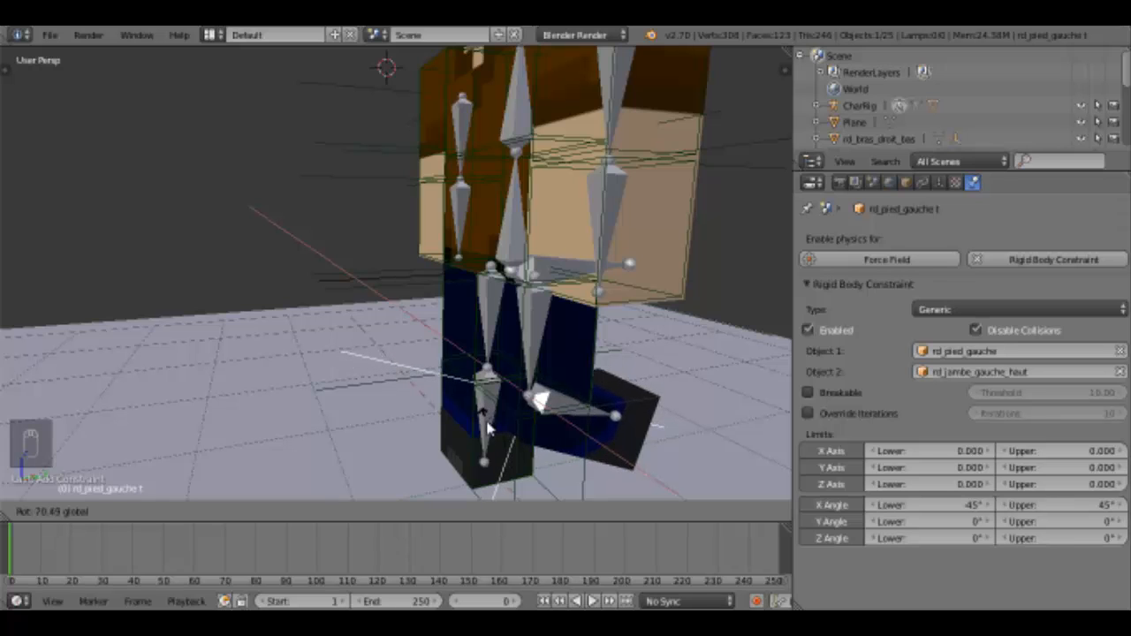
{"action": "right_click", "coordinate": [553, 463]}
{"action": "middle_click_drag", "start_coordinate": [554, 469], "coordinate": [484, 352]}
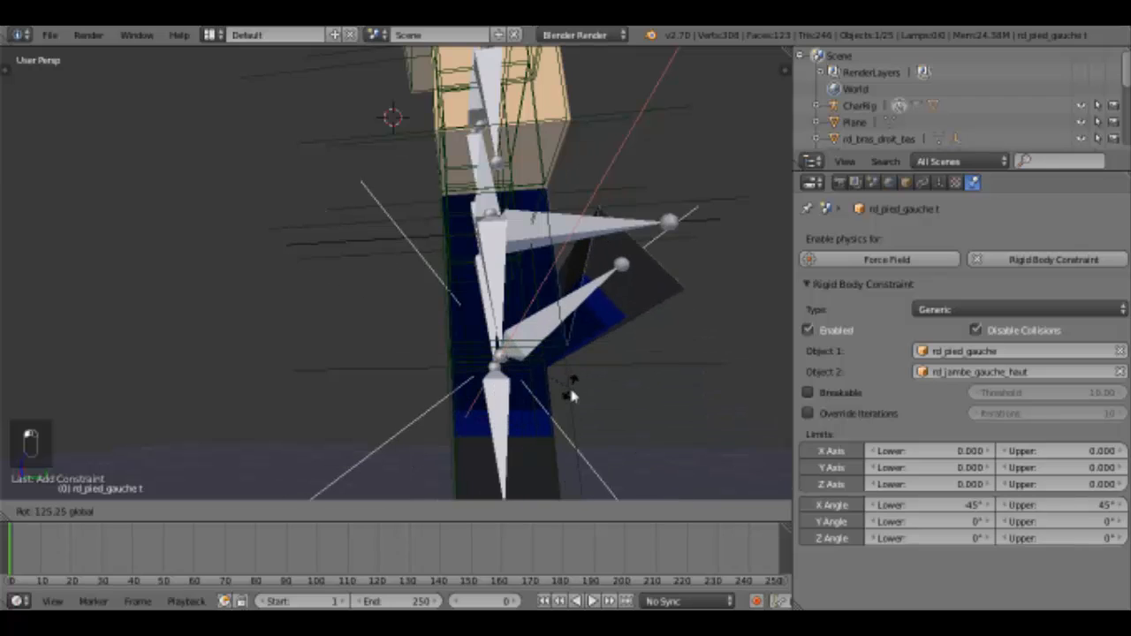
{"action": "right_click", "coordinate": [508, 462]}
{"action": "left_click", "coordinate": [1041, 504]}
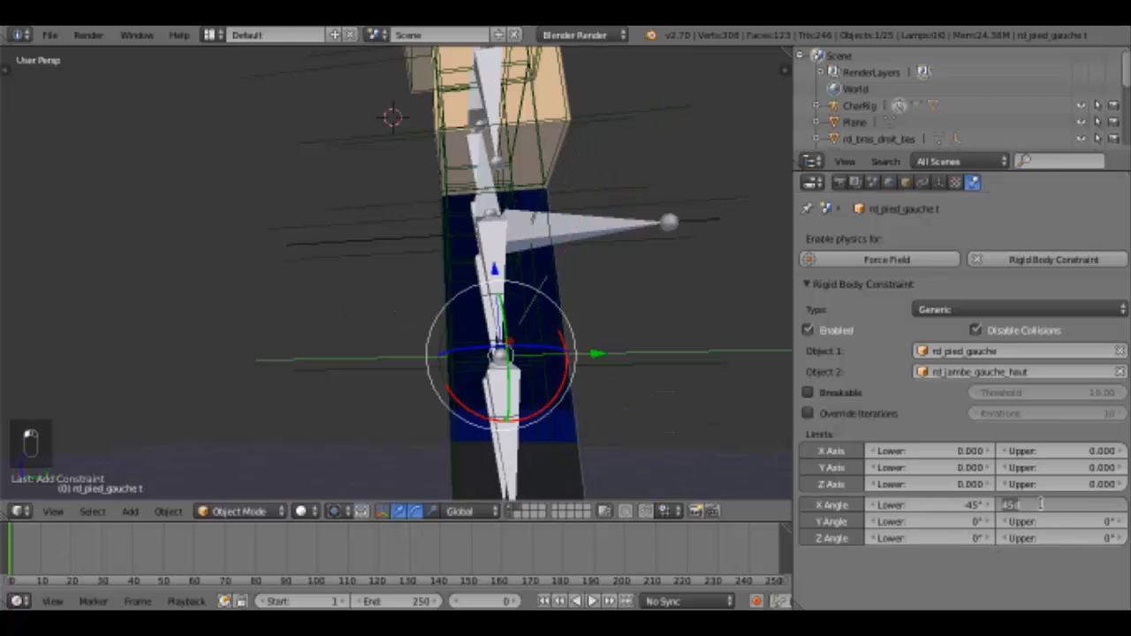
{"action": "left_click", "coordinate": [955, 506]}
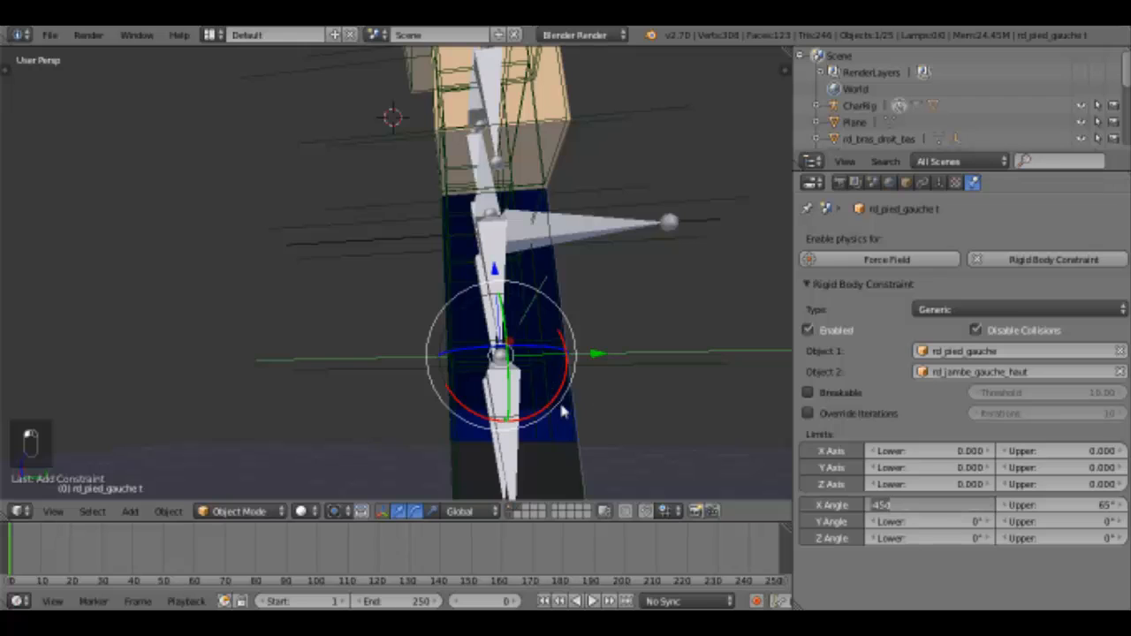
{"action": "key", "text": "Return"}
{"action": "key", "text": "r"}
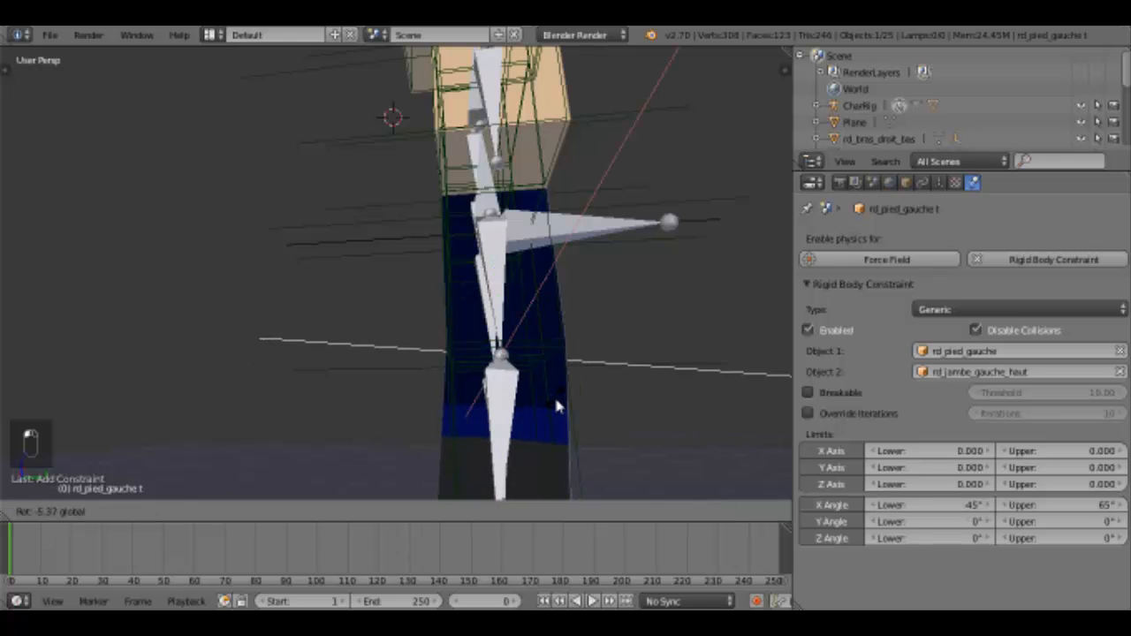
{"action": "right_click", "coordinate": [554, 394]}
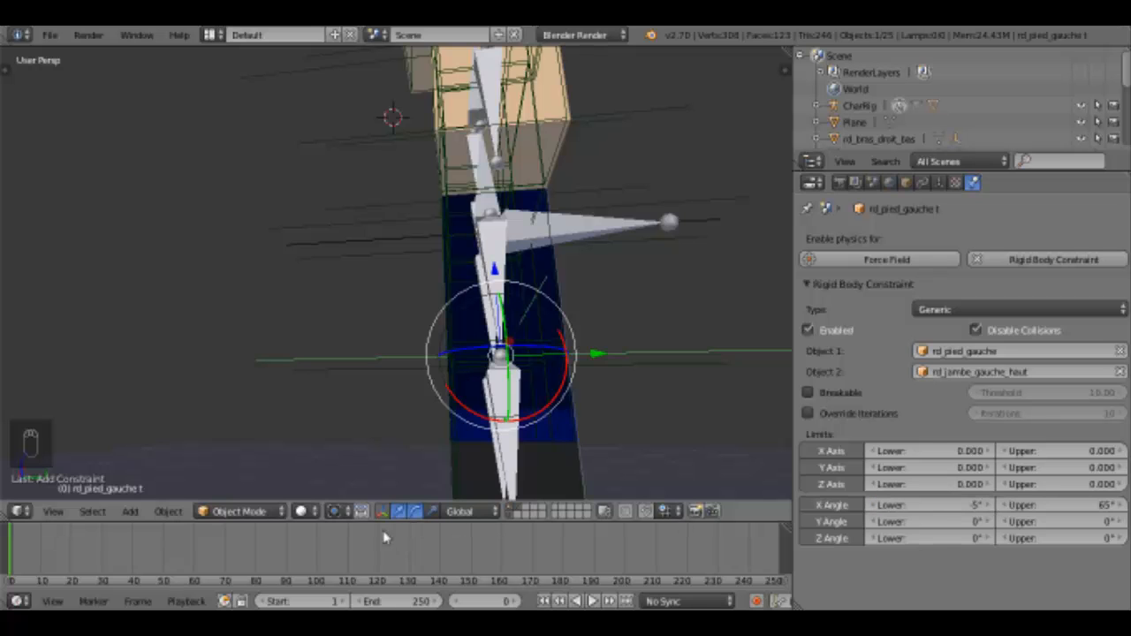
- Play the simulation to check the left knee's limited rotation, stop it, and return to frame 0
{"action": "left_click", "coordinate": [593, 602]}
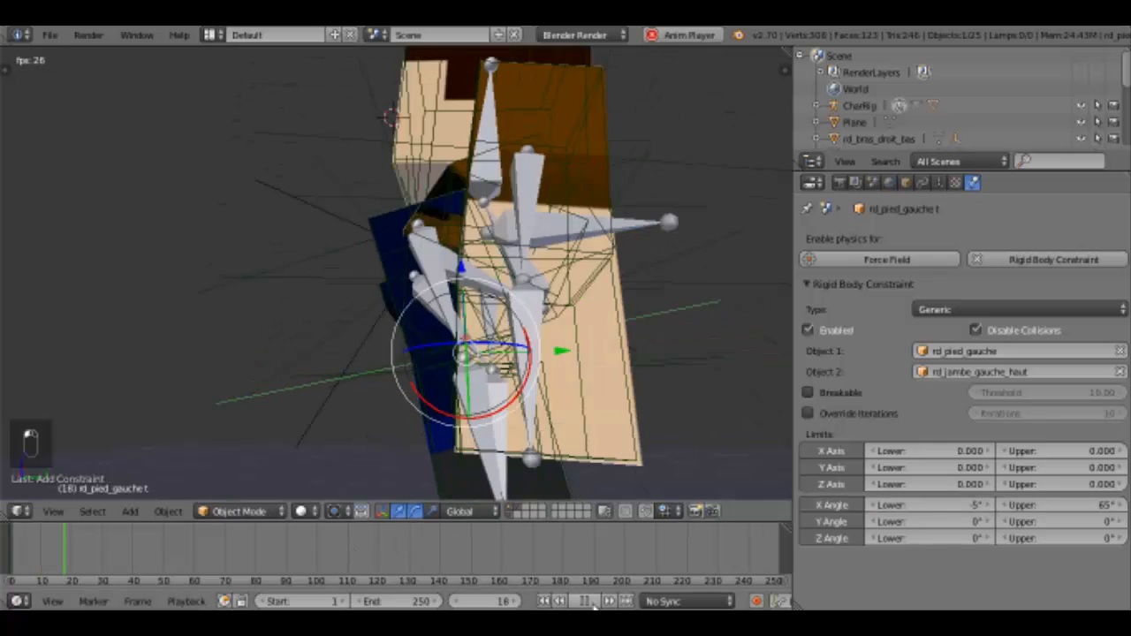
{"action": "left_click", "coordinate": [593, 604]}
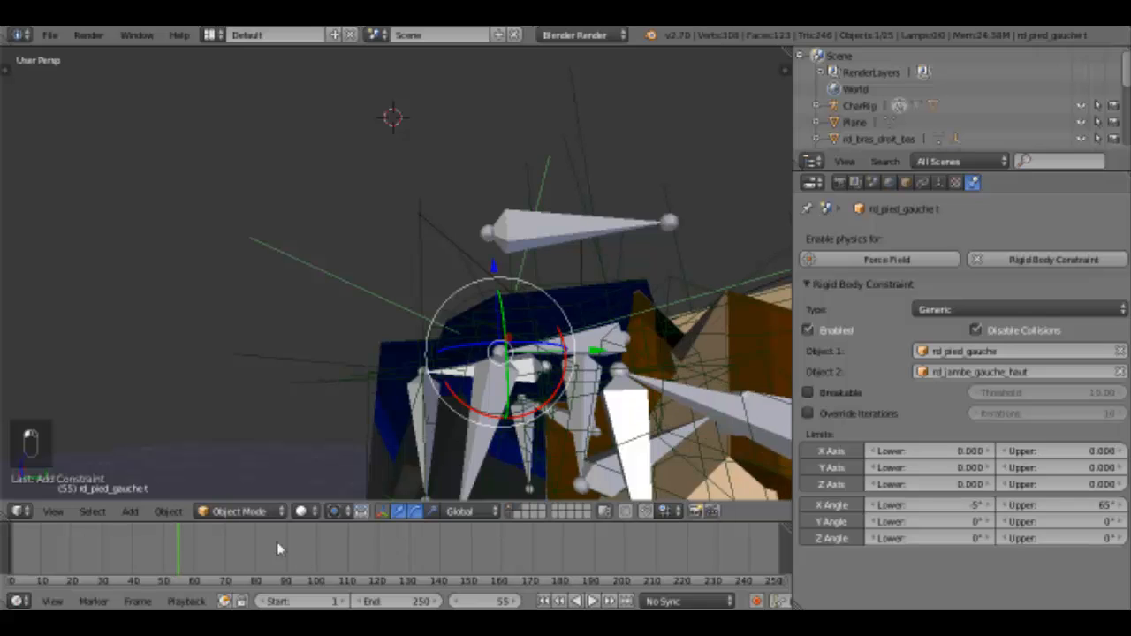
{"action": "left_click_drag", "start_coordinate": [172, 557], "coordinate": [10, 575]}
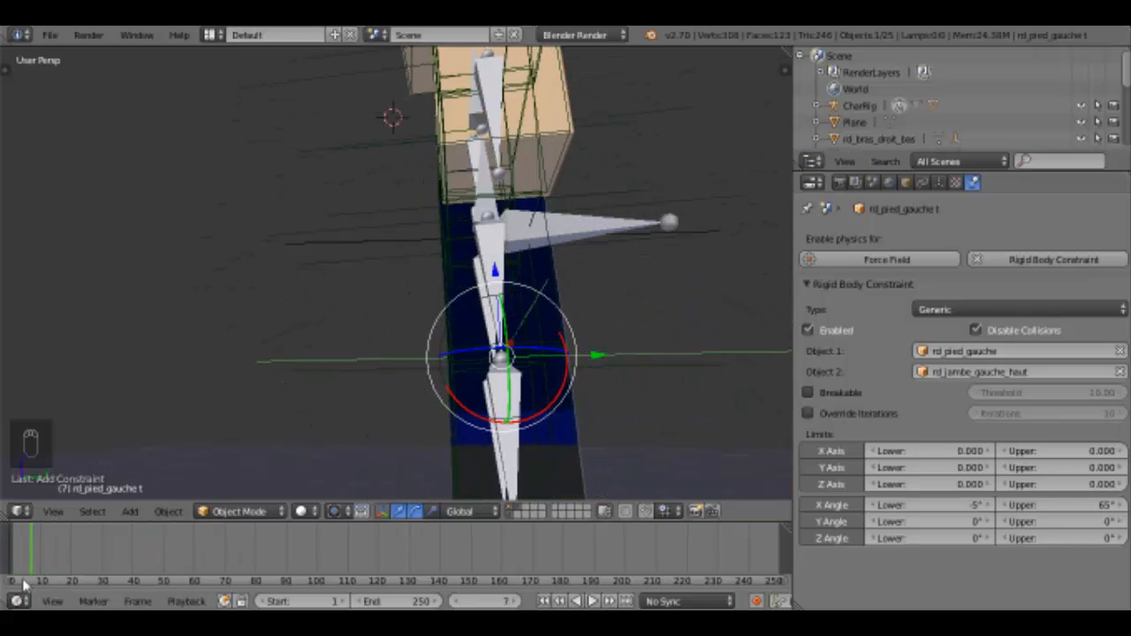
- Select rd_pied_droit t, test its rotation about X, and enable the X, Y and Z Angle limits on its rigid body constraint
{"action": "middle_click_drag", "start_coordinate": [568, 387], "coordinate": [518, 398]}
{"action": "right_click", "coordinate": [489, 417]}
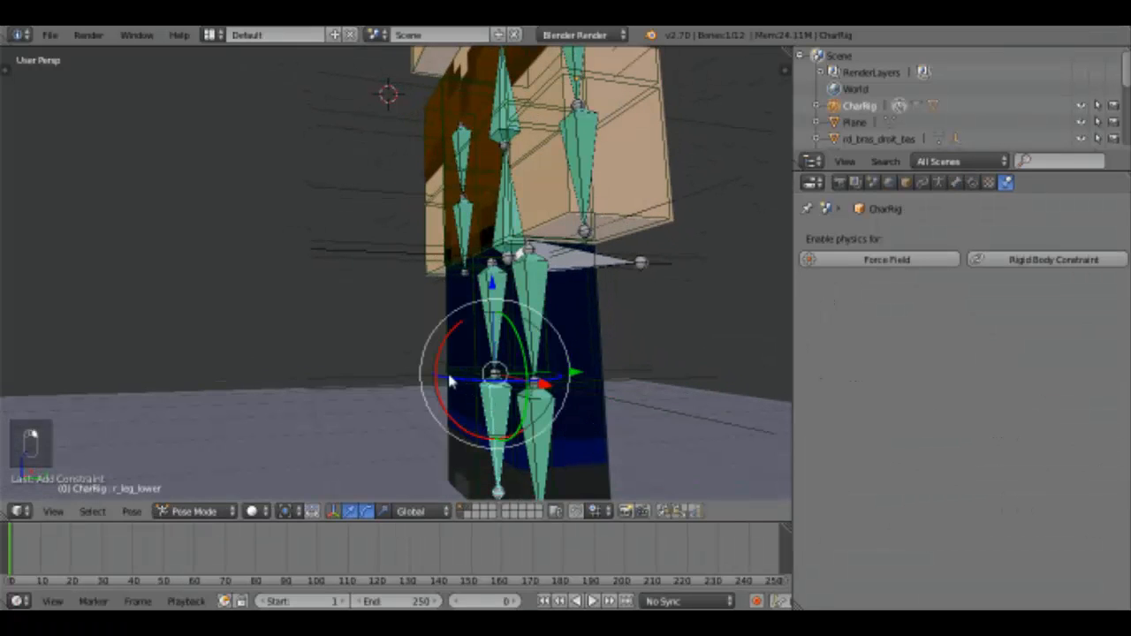
{"action": "right_click", "coordinate": [410, 377]}
{"action": "key", "text": "r"}
{"action": "key", "text": "x"}
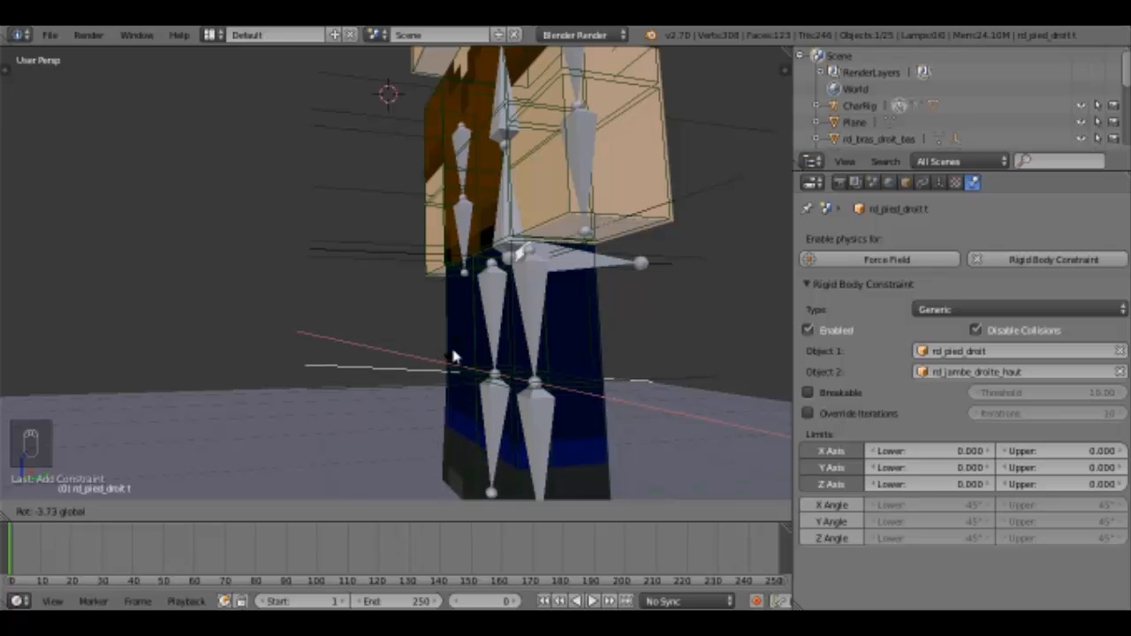
{"action": "left_click", "coordinate": [451, 356]}
{"action": "left_click", "coordinate": [831, 505]}
{"action": "left_click", "coordinate": [831, 521]}
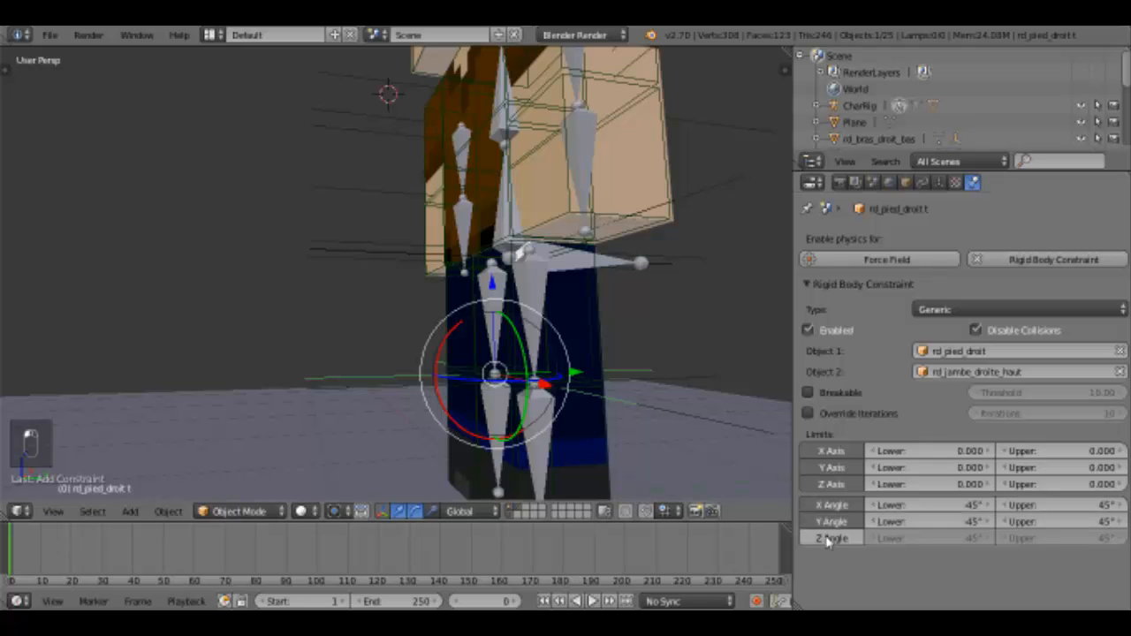
{"action": "left_click", "coordinate": [829, 539]}
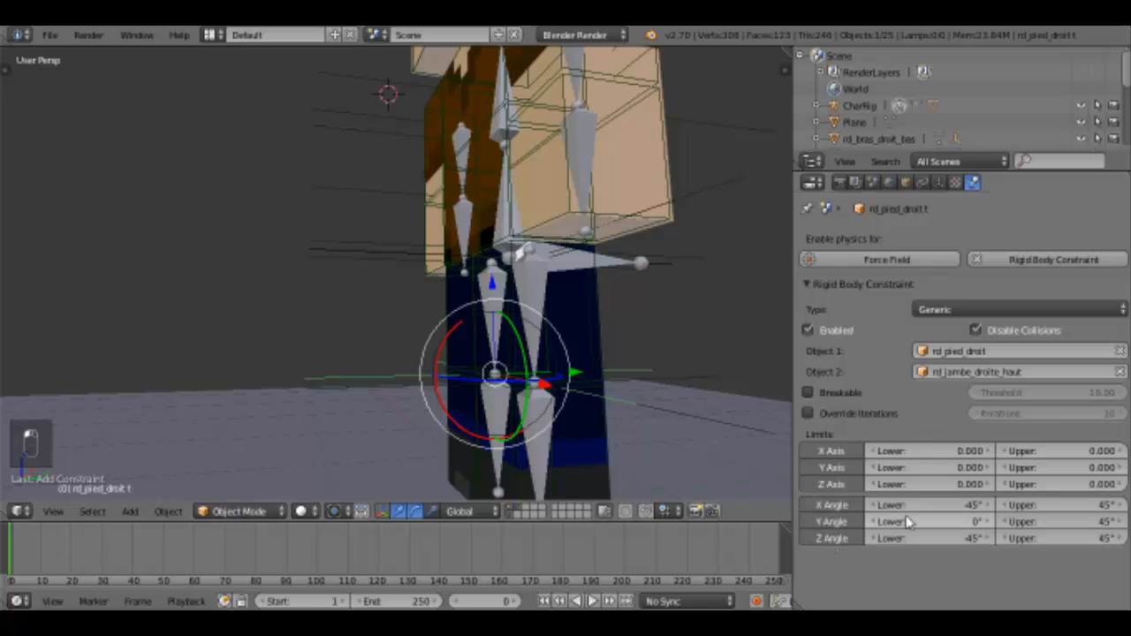
- Set the Y and Z Angle limits of rd_pied_droit t to 0° and its X Angle lower limit to -5°
{"action": "key", "text": "Return"}
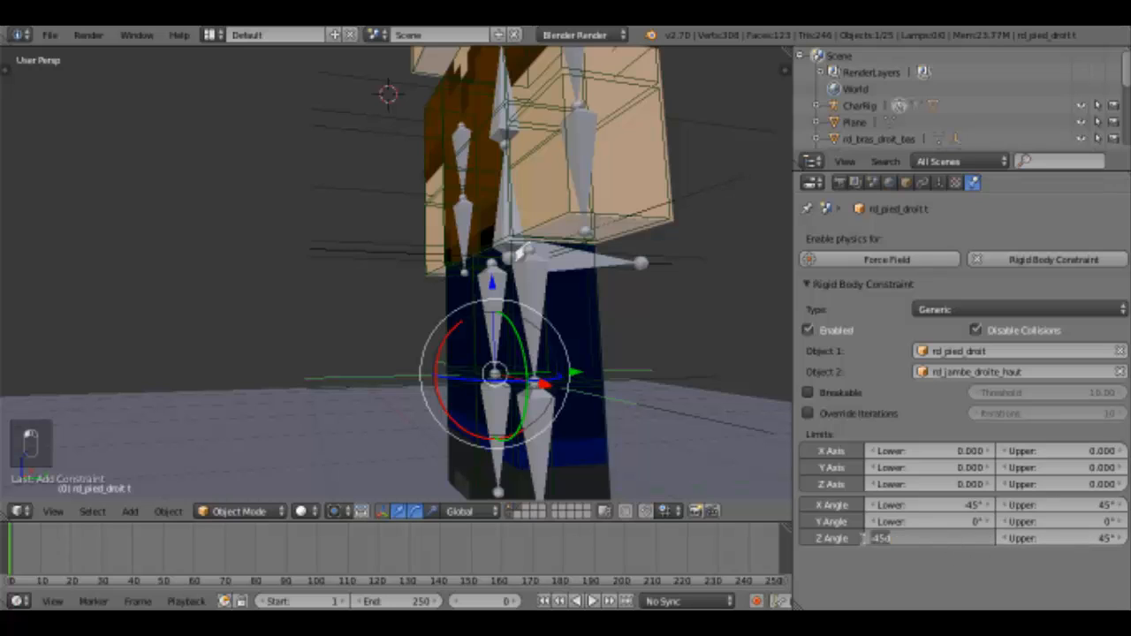
{"action": "type", "text": "0"}
{"action": "key", "text": "Return"}
{"action": "left_click", "coordinate": [1018, 539]}
{"action": "type", "text": "0"}
{"action": "key", "text": "Return"}
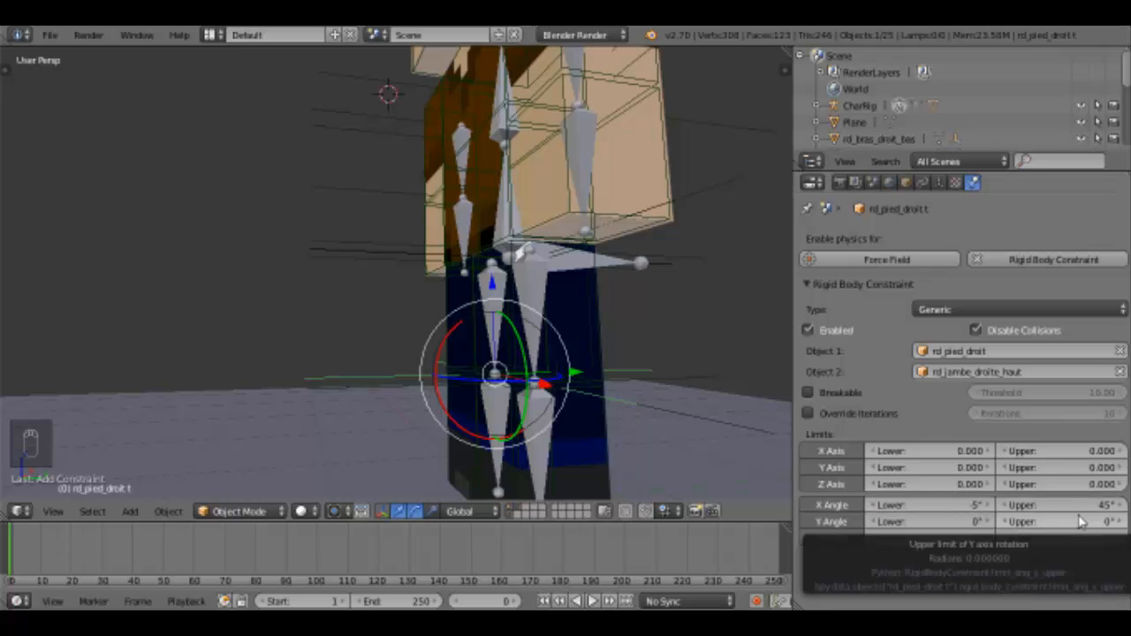
- Set the X Angle upper limit of rd_pied_droit t to 70°, replay the simulation to check it, and return to frame 0
{"action": "left_click", "coordinate": [1071, 504]}
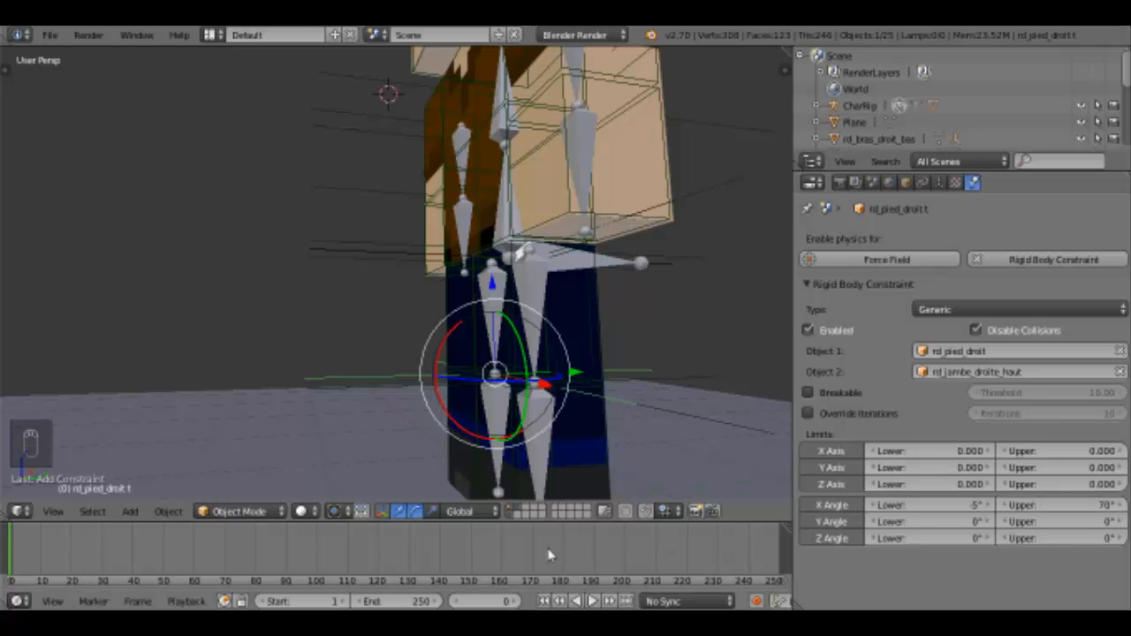
{"action": "left_click", "coordinate": [592, 602]}
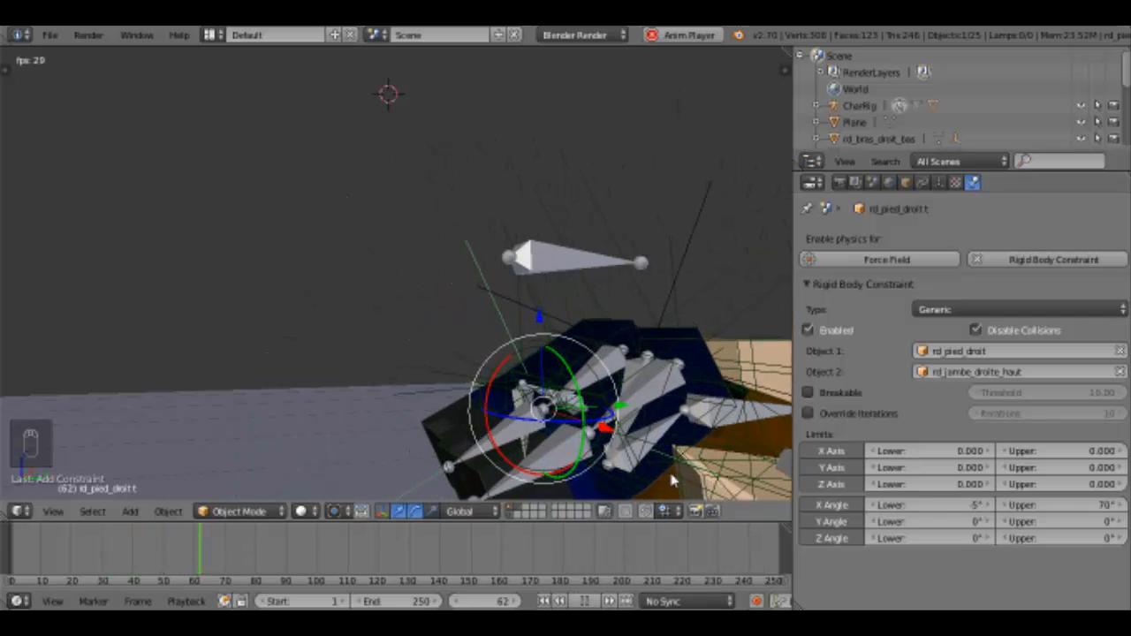
{"action": "scroll", "coordinate": [271, 416], "scroll_direction": "down", "scroll_amount": 2}
{"action": "scroll", "coordinate": [272, 416], "scroll_direction": "down", "scroll_amount": 1}
{"action": "left_click", "coordinate": [15, 550]}
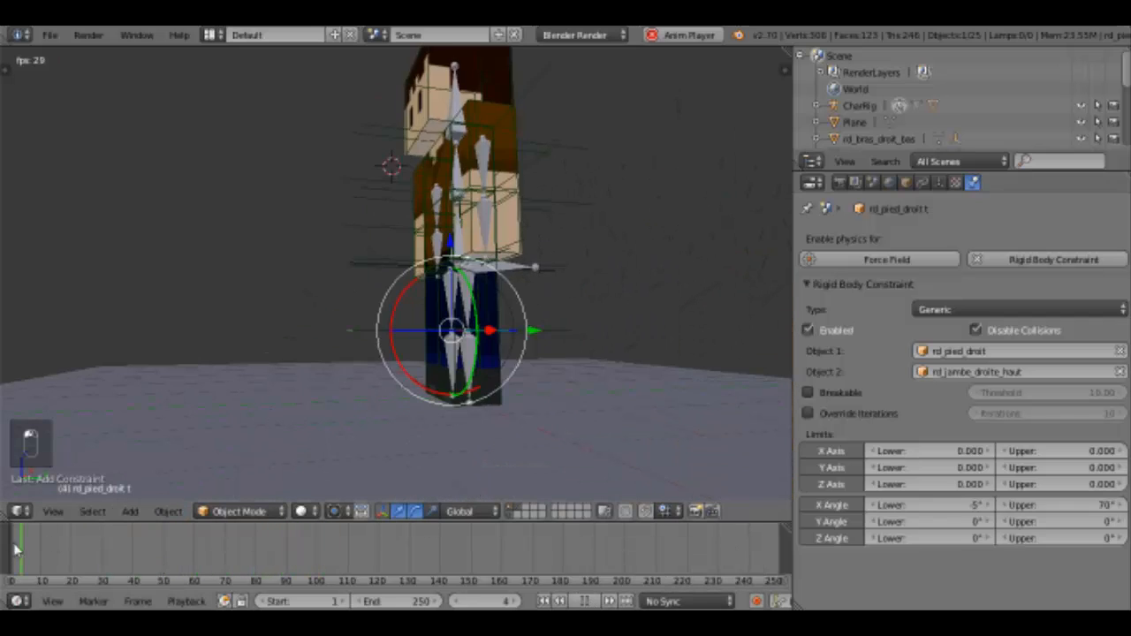
{"action": "left_click", "coordinate": [584, 602]}
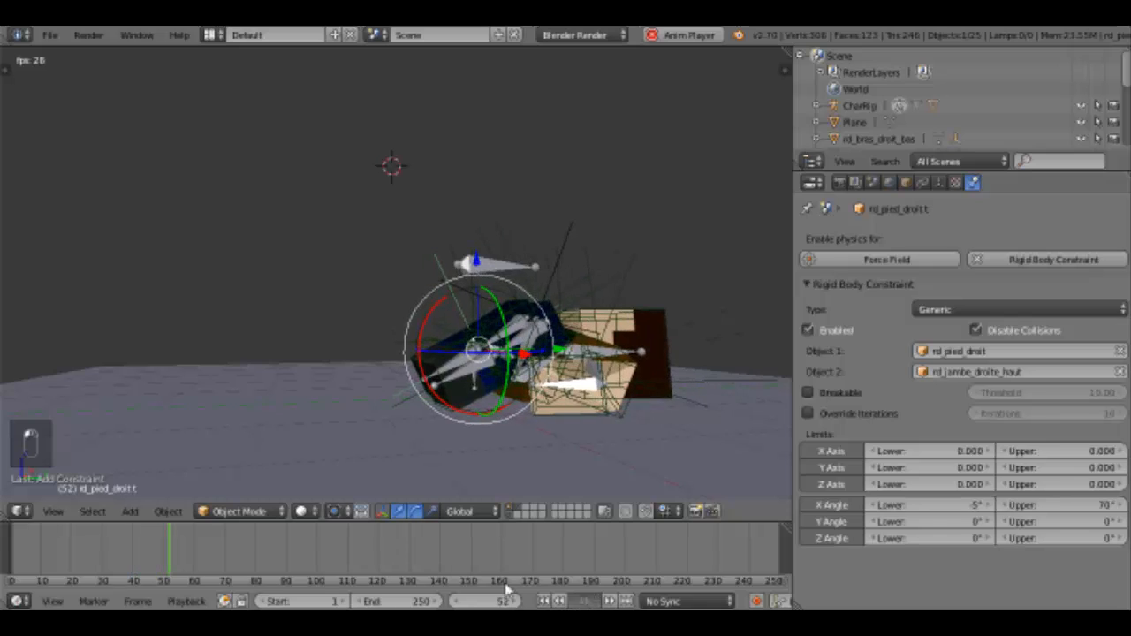
{"action": "left_click_drag", "start_coordinate": [134, 548], "coordinate": [11, 566]}
- Select rd_torse t and enable the X, Y and Z Angle limits on its rigid body constraint
{"action": "middle_click_drag", "start_coordinate": [330, 271], "coordinate": [439, 330]}
{"action": "scroll", "coordinate": [439, 331], "scroll_direction": "up", "scroll_amount": 5}
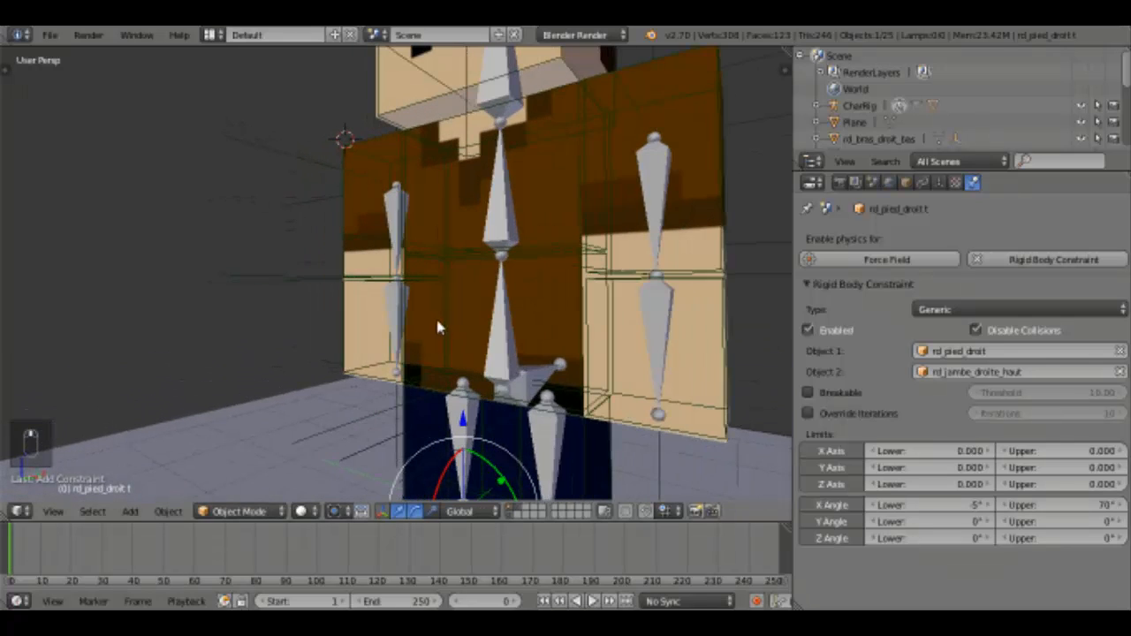
{"action": "middle_click_drag", "start_coordinate": [460, 329], "coordinate": [403, 286]}
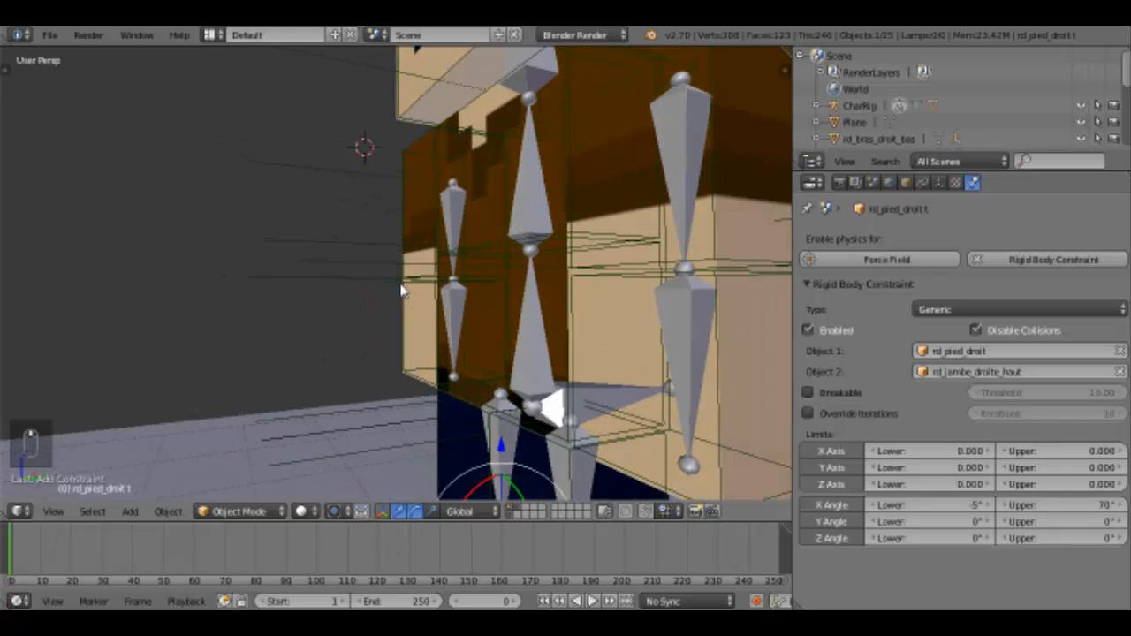
{"action": "right_click", "coordinate": [404, 285]}
{"action": "middle_click_drag", "start_coordinate": [338, 239], "coordinate": [446, 284]}
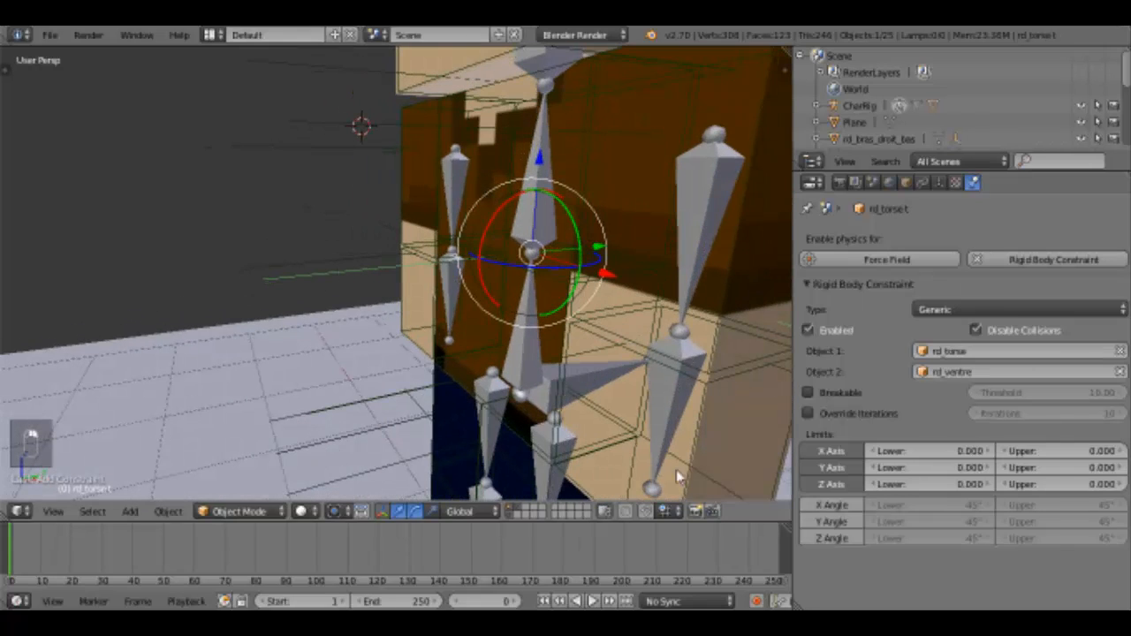
{"action": "left_click", "coordinate": [832, 504]}
{"action": "left_click", "coordinate": [833, 521]}
{"action": "left_click", "coordinate": [832, 539]}
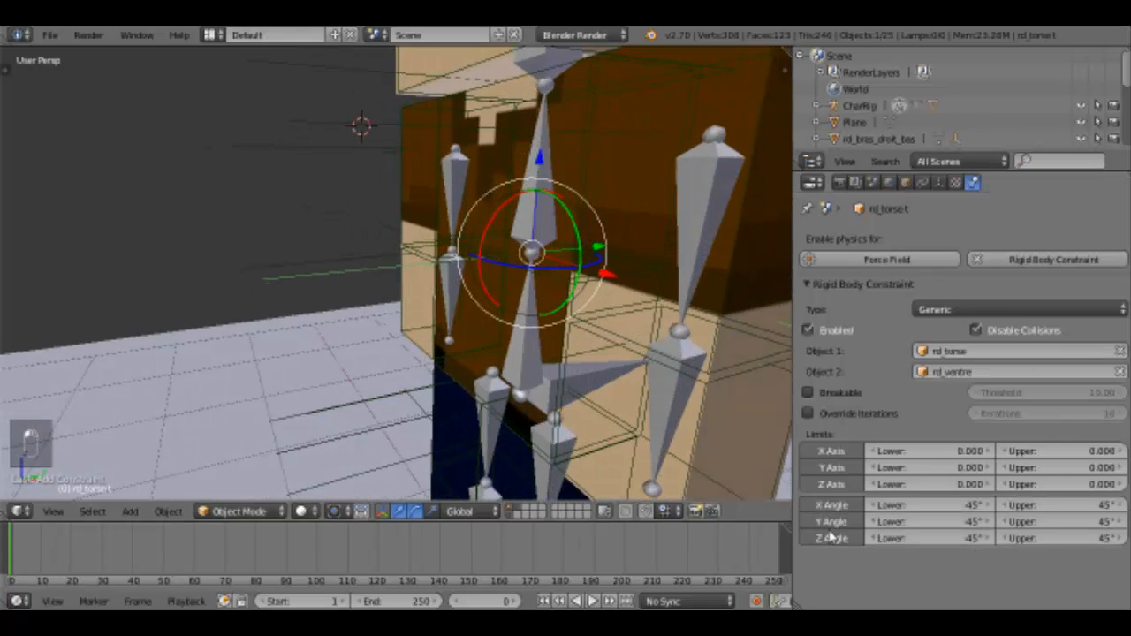
- Test the torso's twist about Z and set the Z Angle limits of rd_torse t to -25° lower and 25° upper
{"action": "key", "text": "r"}
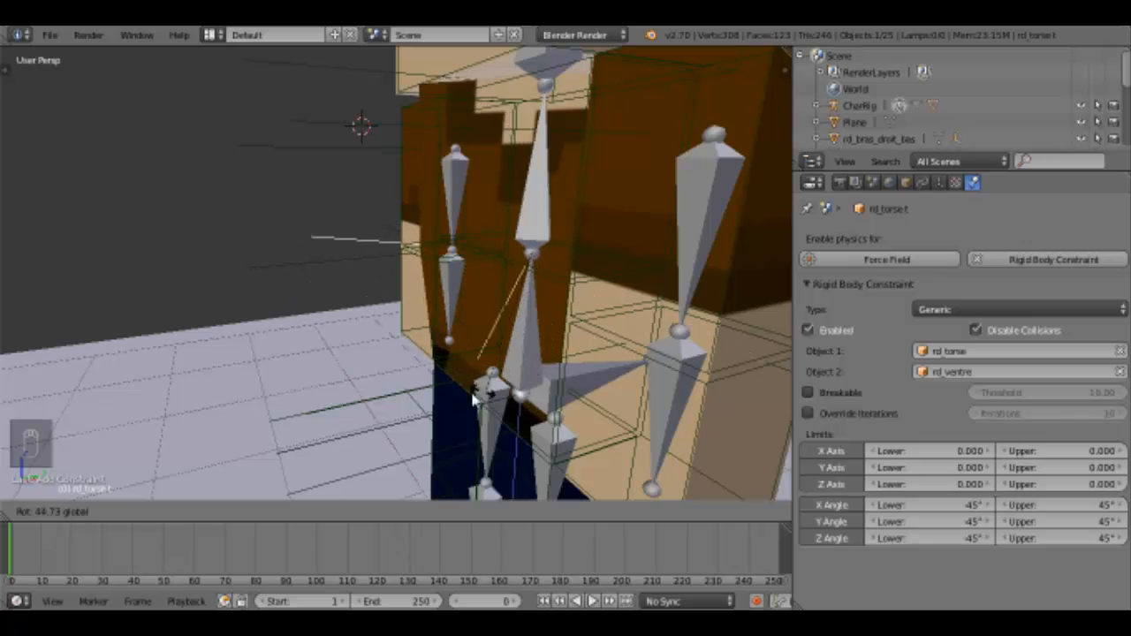
{"action": "right_click", "coordinate": [449, 385]}
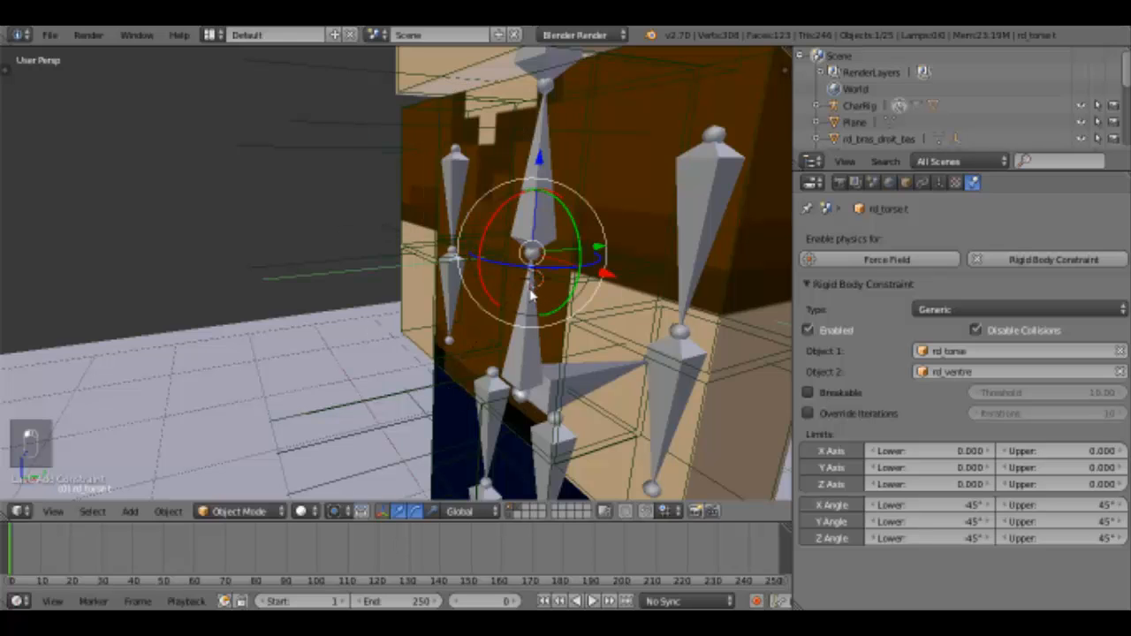
{"action": "left_click_drag", "start_coordinate": [535, 272], "coordinate": [533, 303]}
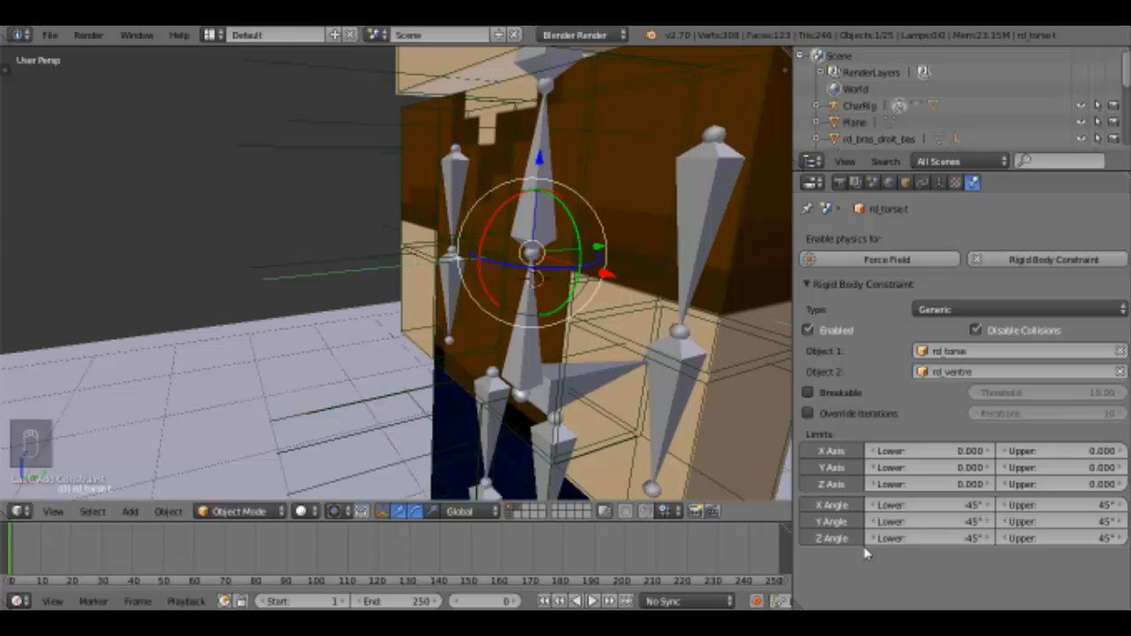
{"action": "left_click", "coordinate": [924, 538]}
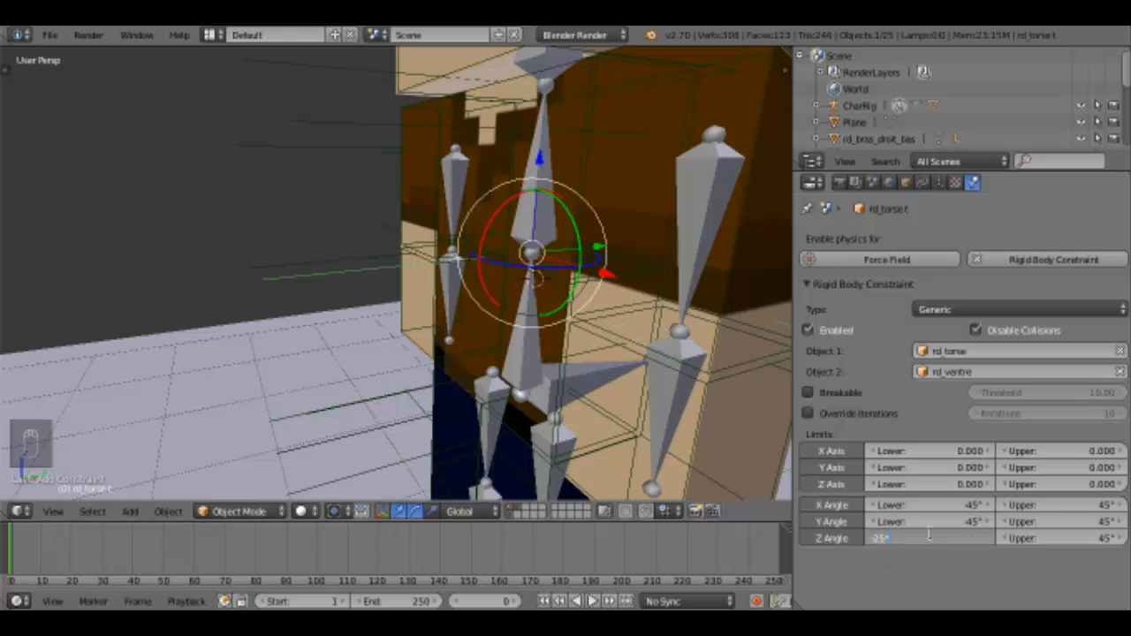
{"action": "left_click", "coordinate": [1059, 539]}
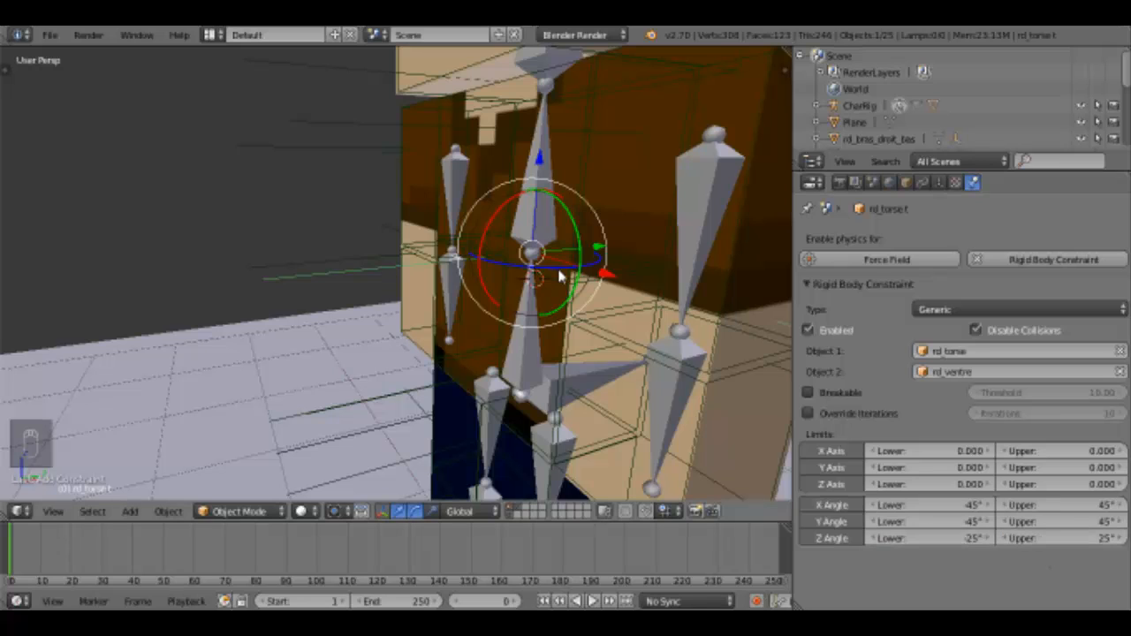
- Test the torso's sideways rotation about Y and set the Y Angle limits of rd_torse t to -18° lower and 18° upper
{"action": "left_click_drag", "start_coordinate": [575, 229], "coordinate": [485, 270]}
{"action": "right_click", "coordinate": [485, 271]}
{"action": "mouse_move", "coordinate": [563, 226]}
{"action": "left_mouse_down"}
{"action": "mouse_move", "coordinate": [562, 214]}
{"action": "mouse_move", "coordinate": [565, 228]}
{"action": "left_mouse_up"}
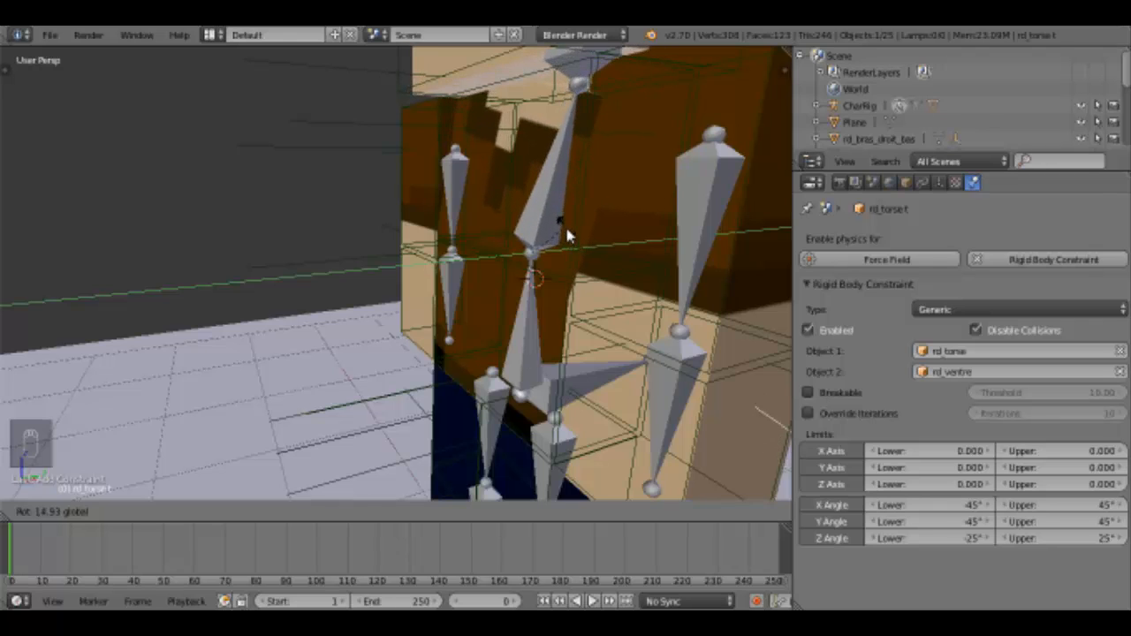
{"action": "right_click", "coordinate": [565, 228]}
{"action": "left_click", "coordinate": [935, 521]}
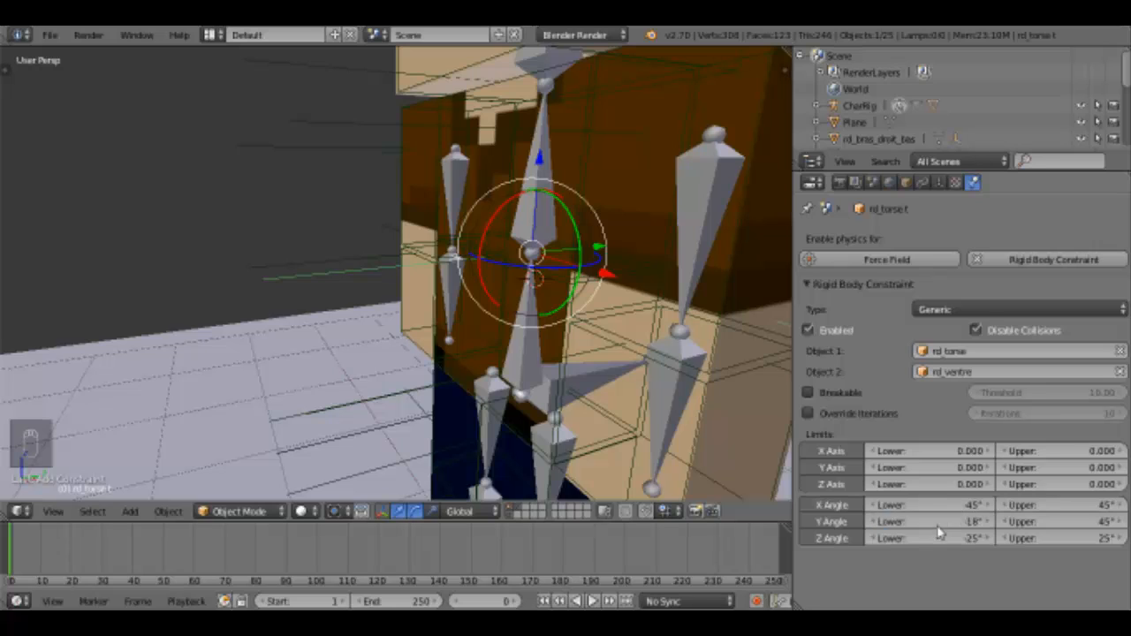
{"action": "left_click", "coordinate": [1052, 522]}
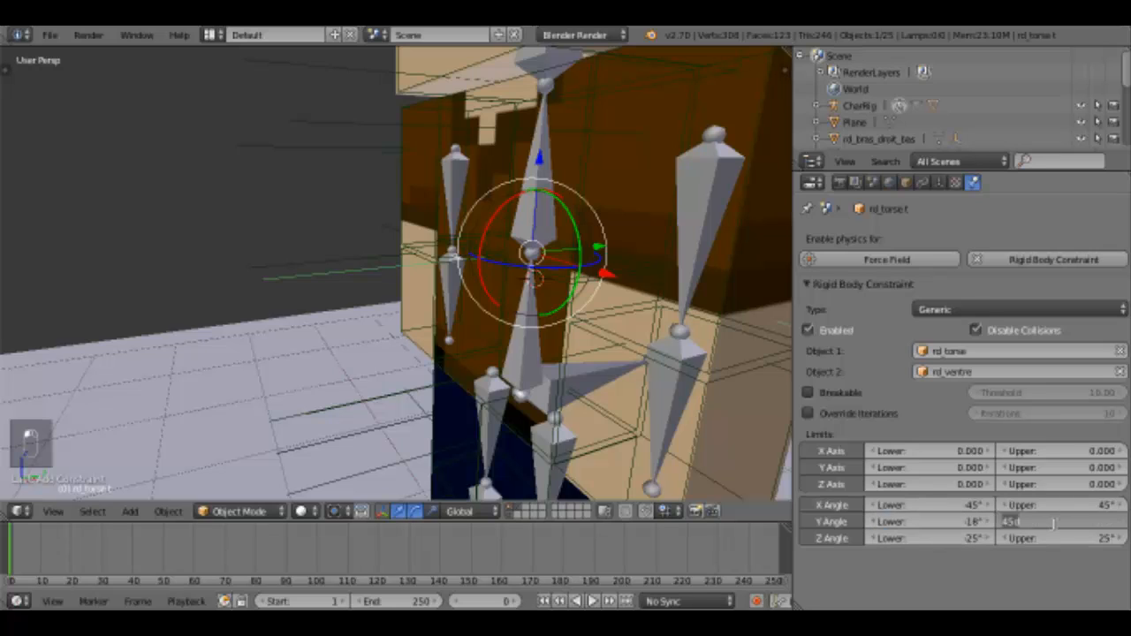
{"action": "key", "text": "Return"}
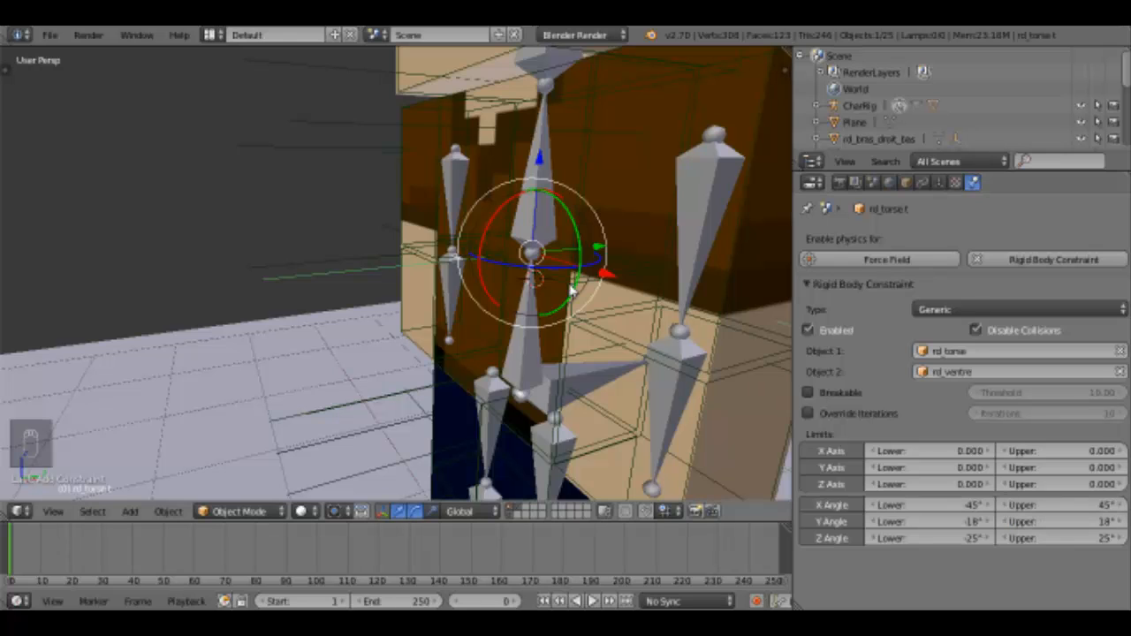
{"action": "left_click", "coordinate": [49, 34]}
{"action": "left_click", "coordinate": [49, 35]}
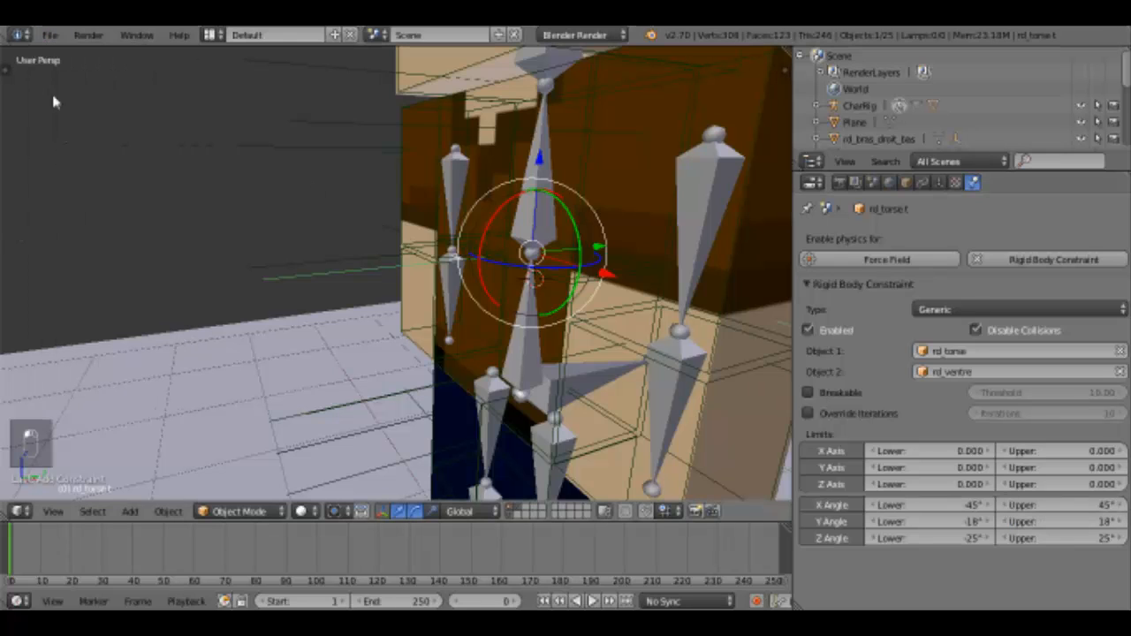
{"action": "left_click", "coordinate": [50, 34]}
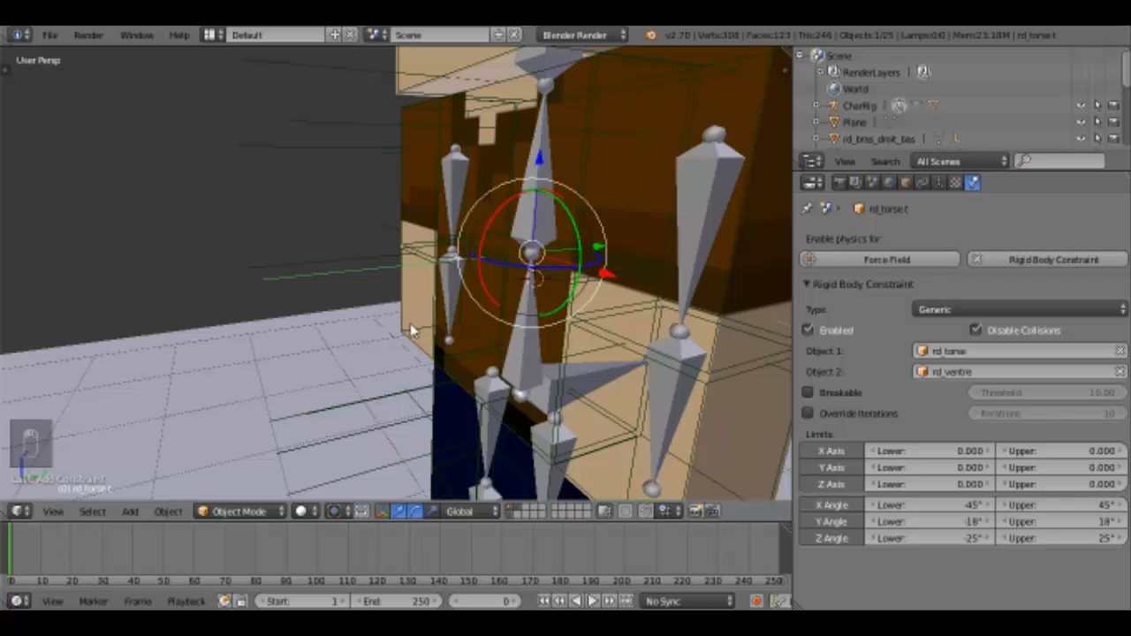
- Test the torso's forward and backward bend and set the X Angle limits of rd_torse t to -30° lower and 60° upper
{"action": "middle_click_drag", "start_coordinate": [411, 331], "coordinate": [530, 371]}
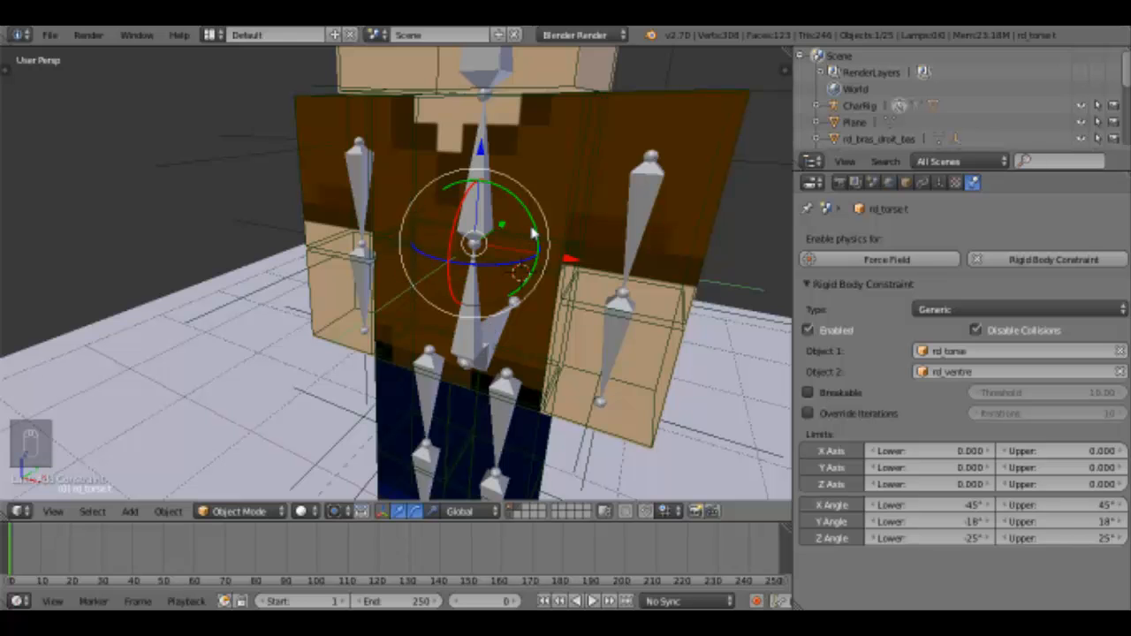
{"action": "left_click_drag", "start_coordinate": [532, 231], "coordinate": [567, 254]}
{"action": "middle_click_drag", "start_coordinate": [525, 272], "coordinate": [455, 245]}
{"action": "left_click_drag", "start_coordinate": [456, 245], "coordinate": [480, 232]}
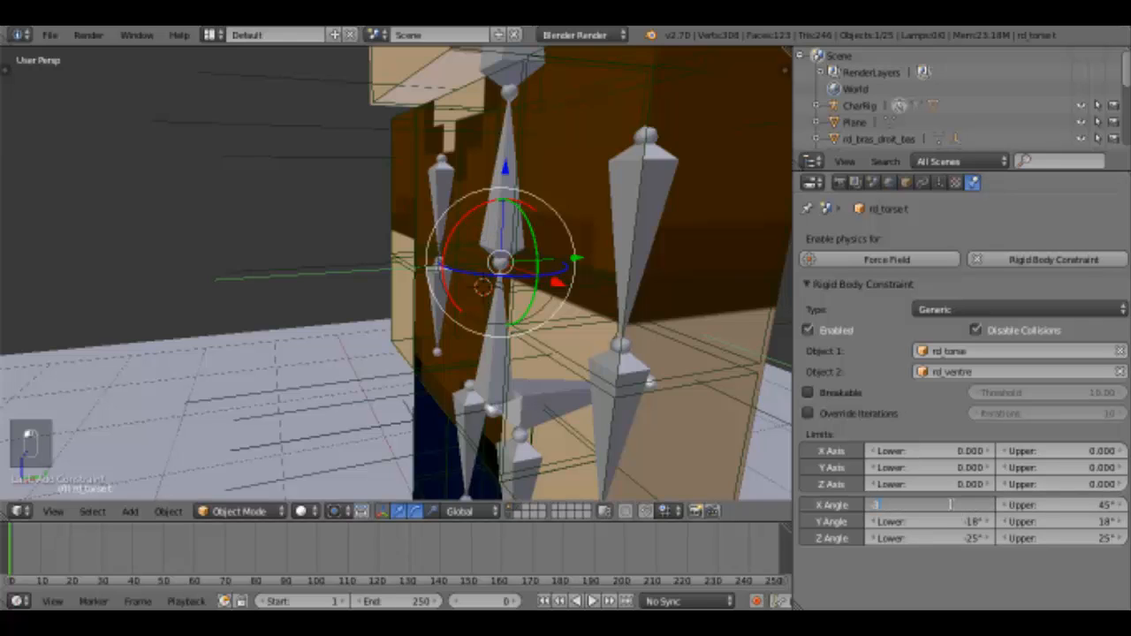
{"action": "left_click_drag", "start_coordinate": [442, 258], "coordinate": [441, 310]}
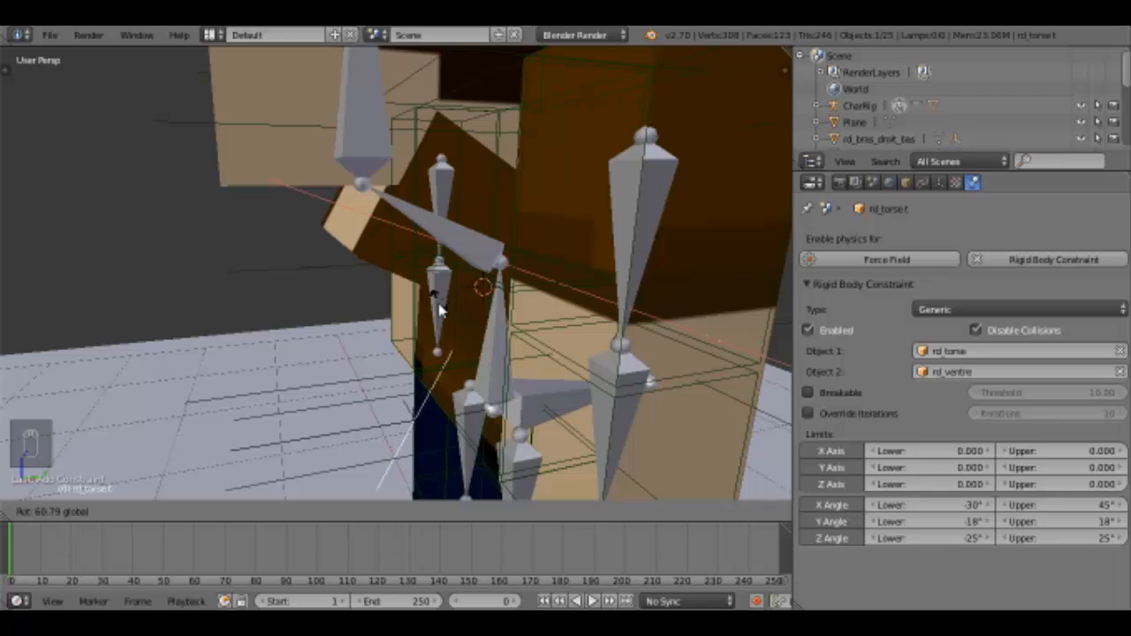
{"action": "right_click", "coordinate": [441, 310]}
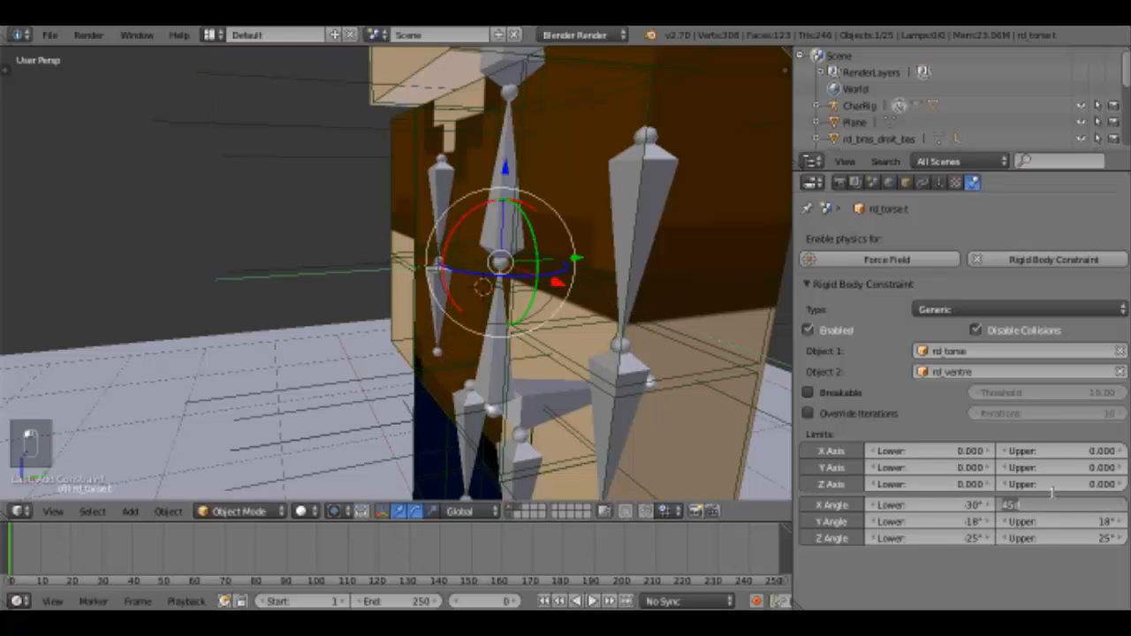
- Play the simulation twice to check the torso's limited rotation, stop it, and return to the start of the timeline
{"action": "scroll", "coordinate": [565, 427], "scroll_direction": "down", "scroll_amount": 3}
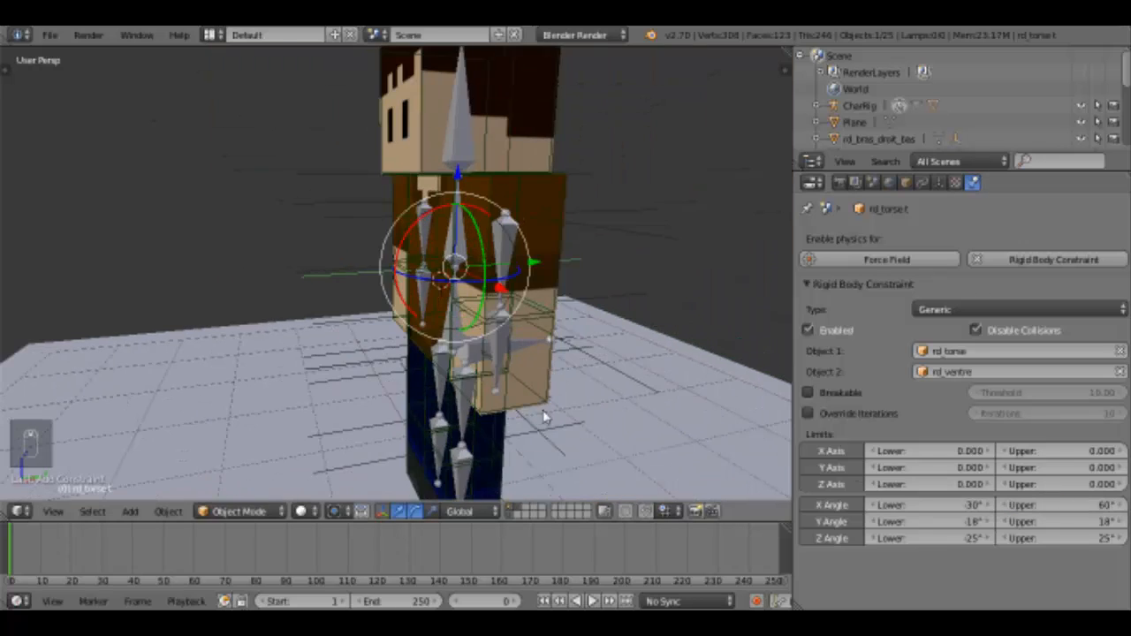
{"action": "left_click", "coordinate": [593, 601]}
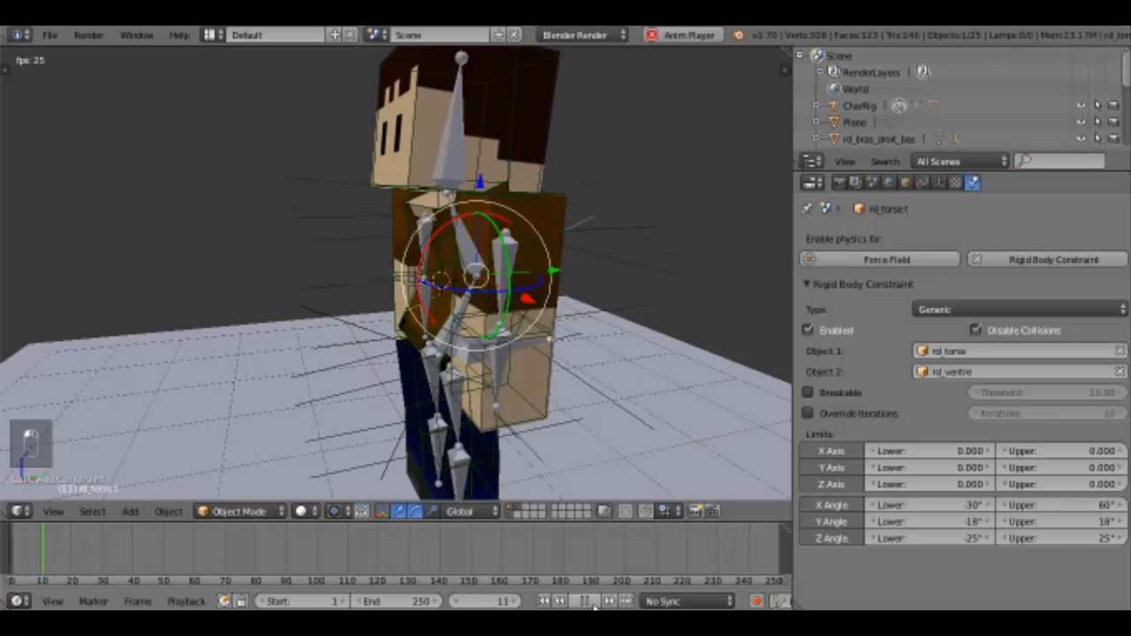
{"action": "middle_click_drag", "start_coordinate": [437, 435], "coordinate": [443, 325]}
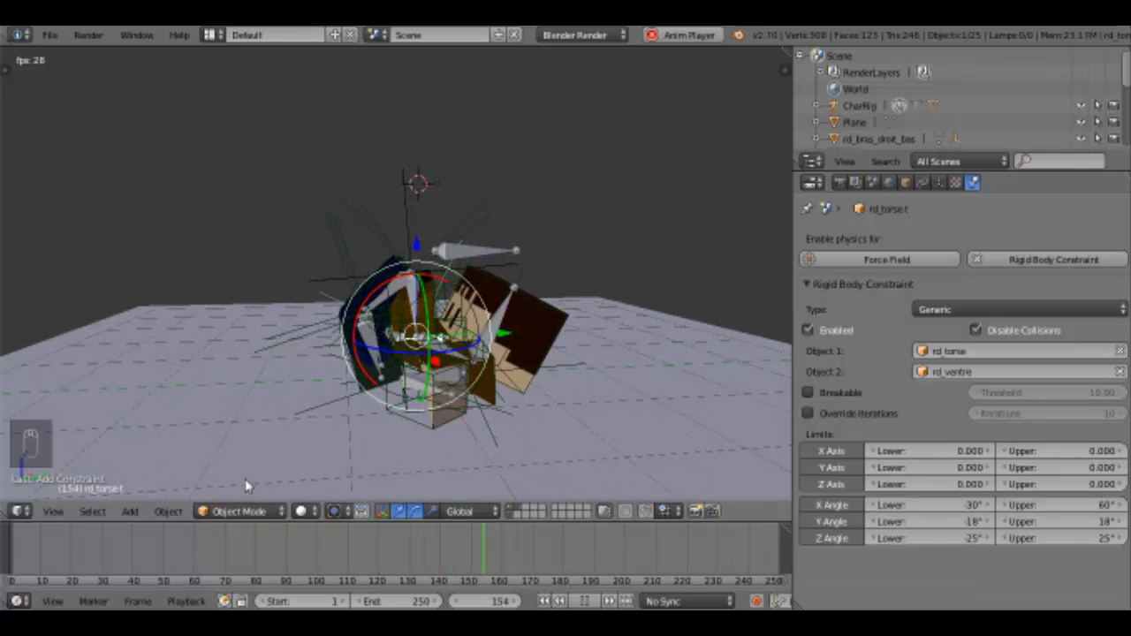
{"action": "left_click", "coordinate": [5, 549]}
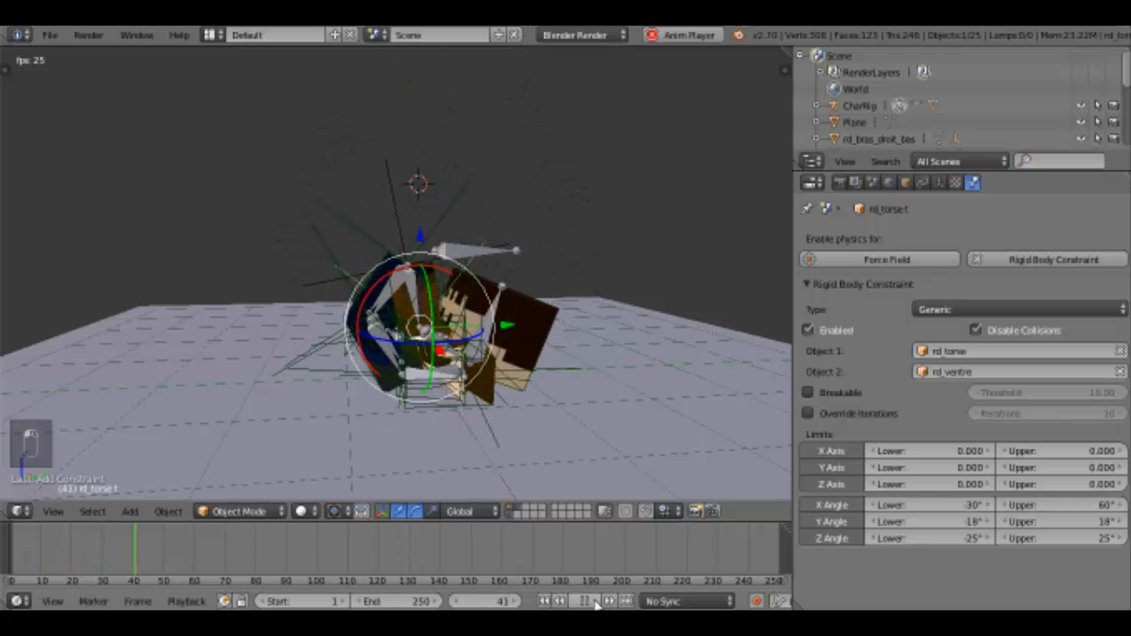
{"action": "left_click_drag", "start_coordinate": [151, 564], "coordinate": [12, 560]}
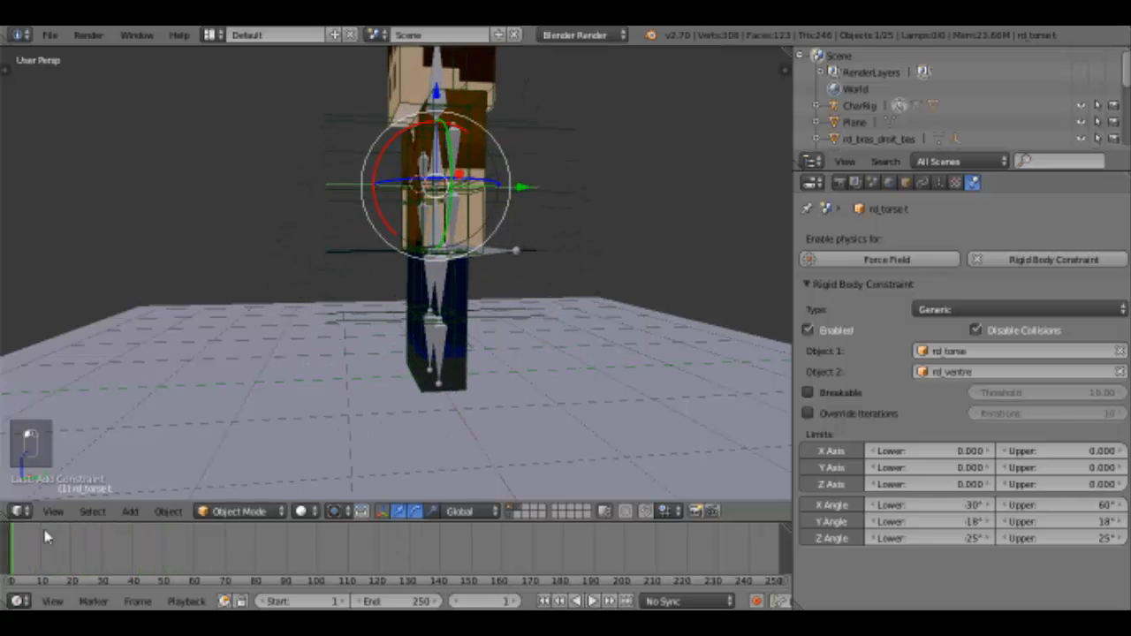
- Select rd_head.001, test the head's rotation about X, and enable the X, Y and Z Angle limits on its constraint
{"action": "middle_click_drag", "start_coordinate": [242, 342], "coordinate": [334, 173]}
{"action": "right_click", "coordinate": [338, 188]}
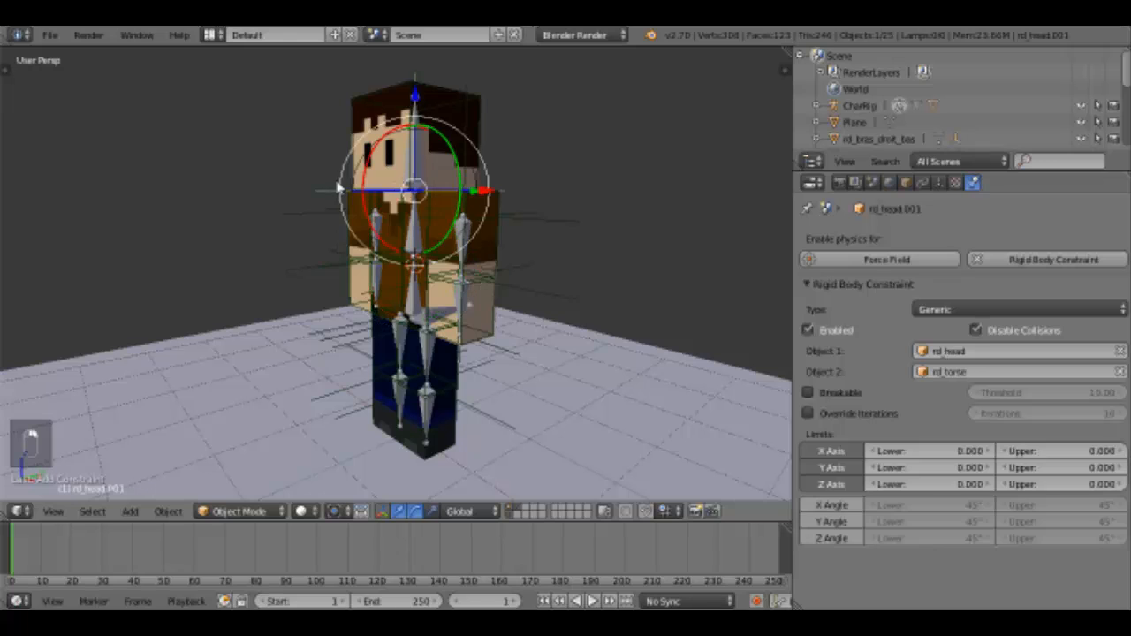
{"action": "left_click_drag", "start_coordinate": [383, 150], "coordinate": [461, 268]}
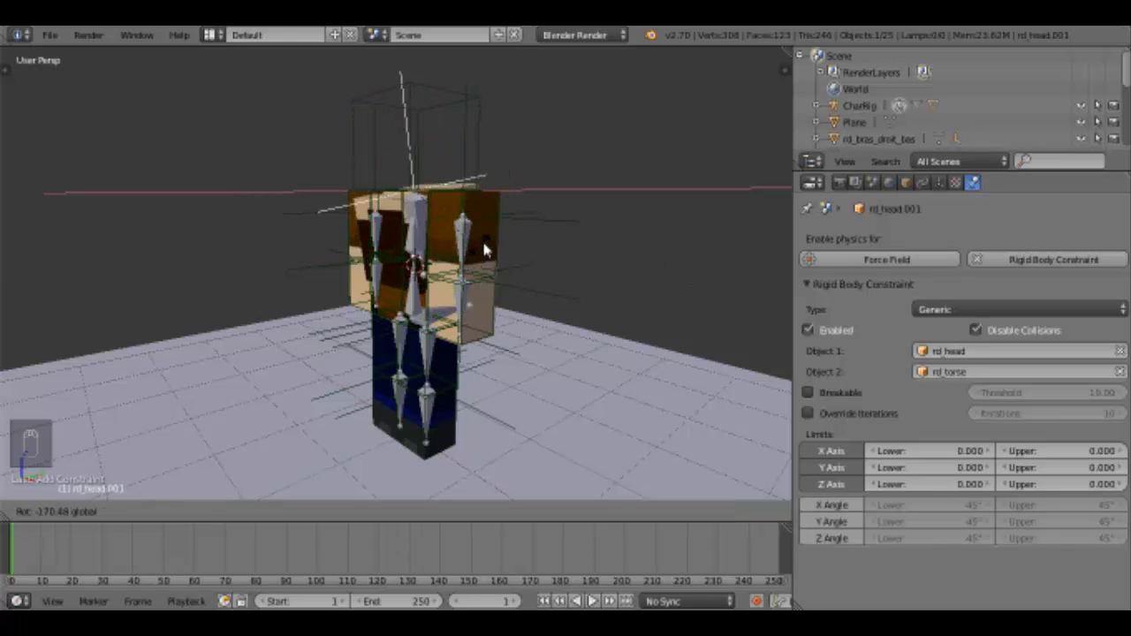
{"action": "right_click", "coordinate": [466, 267]}
{"action": "left_click", "coordinate": [831, 505]}
{"action": "left_click", "coordinate": [831, 521]}
{"action": "left_click", "coordinate": [831, 538]}
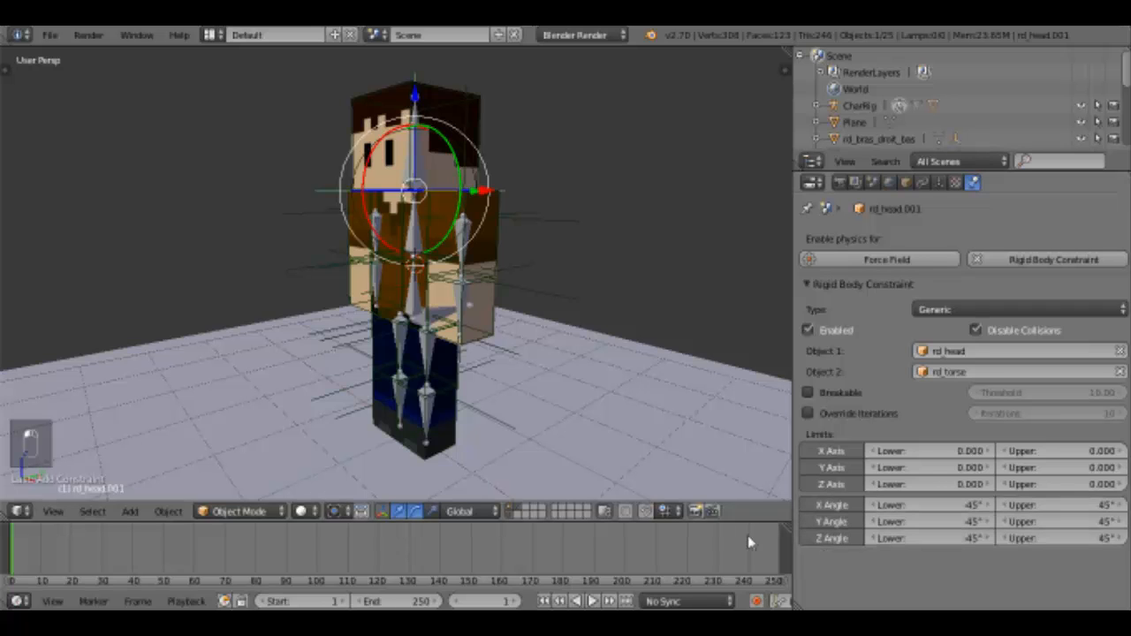
- Play the simulation to check the head's limits, return to frame 0, and test the head's rotation without keeping it
{"action": "left_click", "coordinate": [593, 602]}
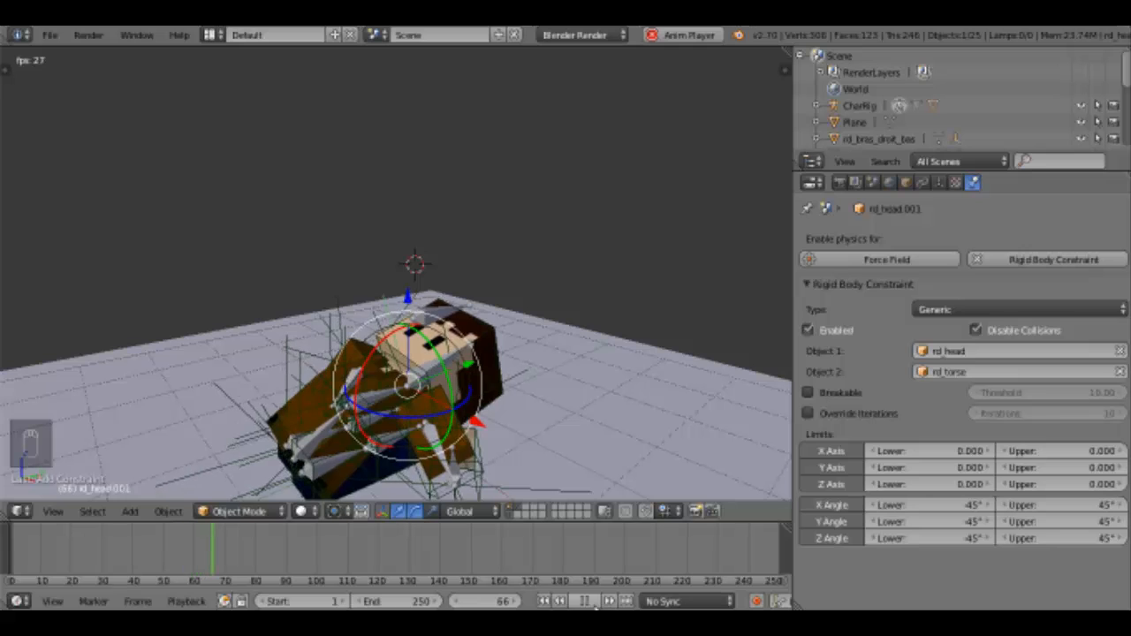
{"action": "left_click", "coordinate": [591, 602]}
{"action": "left_click_drag", "start_coordinate": [232, 553], "coordinate": [9, 555]}
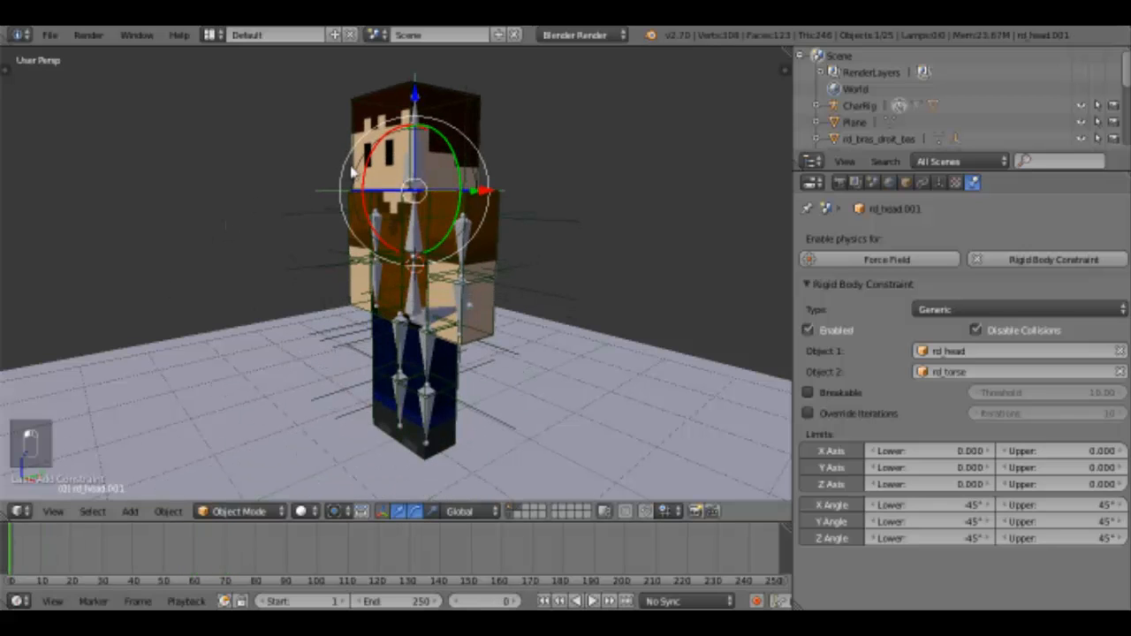
{"action": "left_click_drag", "start_coordinate": [353, 174], "coordinate": [412, 272]}
{"action": "key", "text": "Escape"}
- Select the left upper leg joint rd_jambe_gauche_haut t and enable its X, Y and Z Angle limits
{"action": "middle_click_drag", "start_coordinate": [450, 257], "coordinate": [421, 386]}
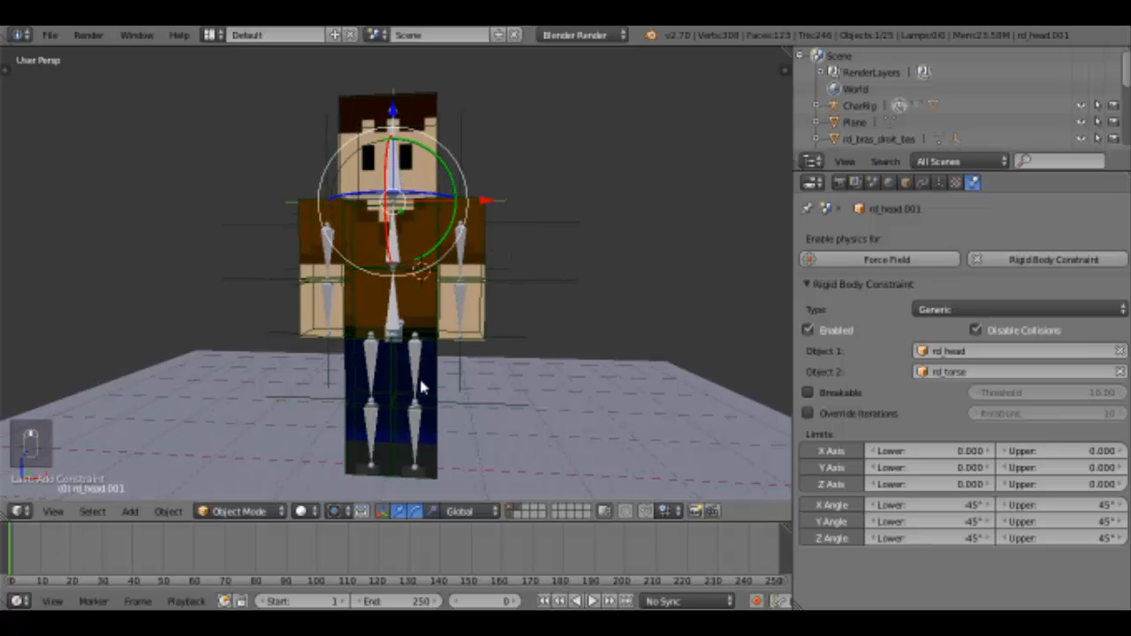
{"action": "right_click", "coordinate": [419, 376]}
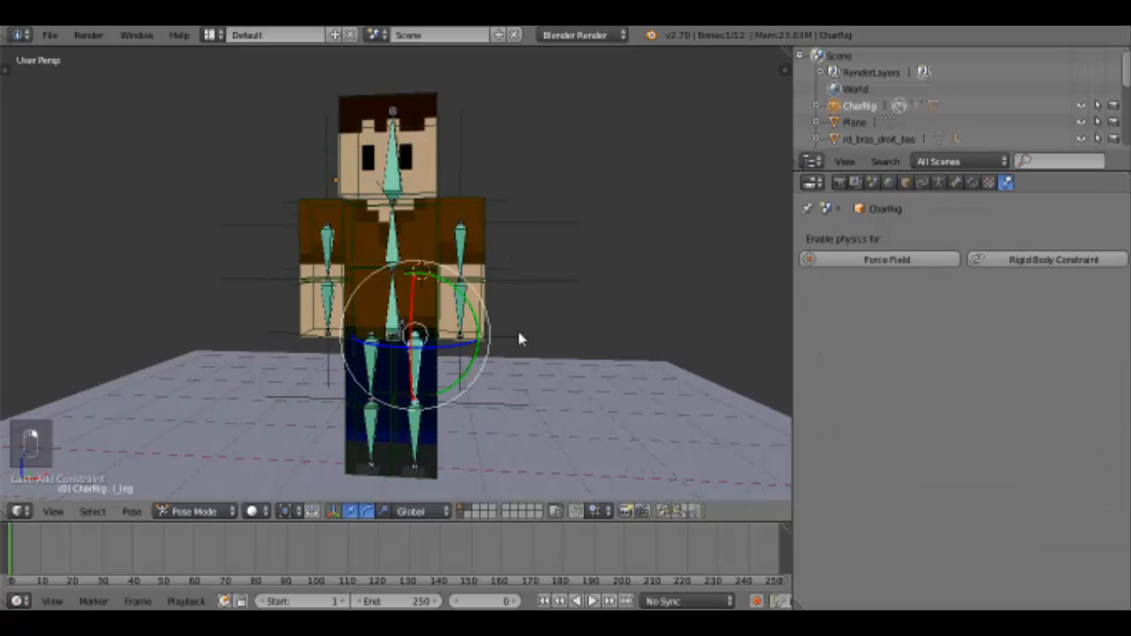
{"action": "key", "text": "ctrl+z"}
{"action": "middle_click_drag", "start_coordinate": [555, 382], "coordinate": [491, 306], "text": "shift"}
{"action": "left_click", "coordinate": [834, 504]}
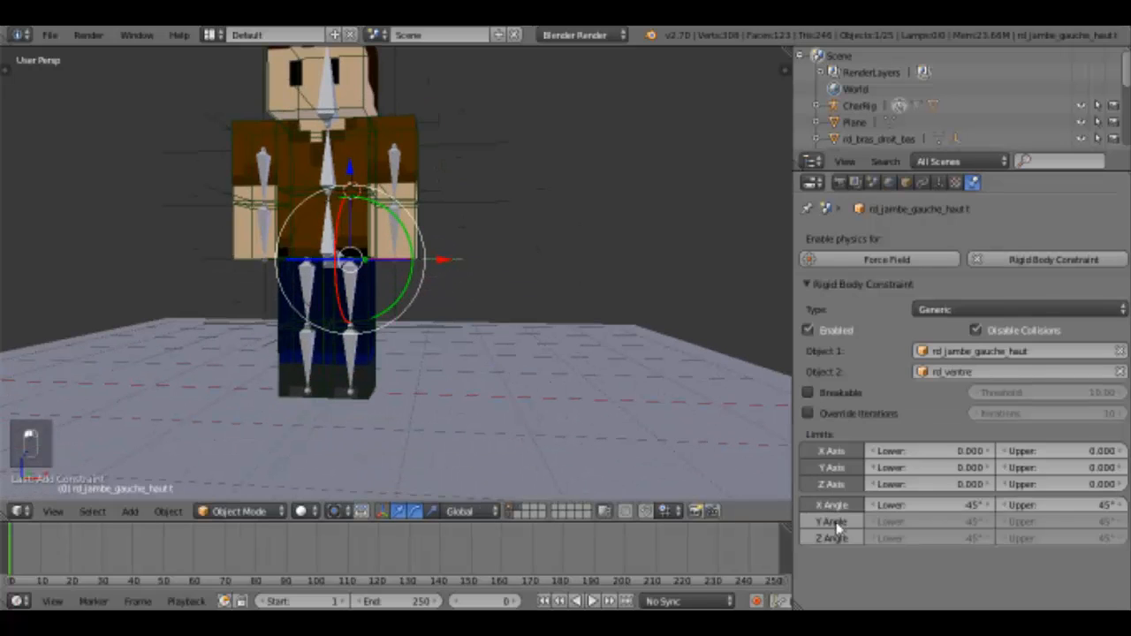
{"action": "left_click", "coordinate": [836, 523]}
{"action": "left_click", "coordinate": [836, 539]}
- Test the left leg's forward and backward swing and set the joint's X Angle limits to -90° lower and 90° upper
{"action": "mouse_move", "coordinate": [419, 251]}
{"action": "left_mouse_down"}
{"action": "mouse_move", "coordinate": [397, 212]}
{"action": "mouse_move", "coordinate": [424, 285]}
{"action": "mouse_move", "coordinate": [400, 208]}
{"action": "mouse_move", "coordinate": [411, 259]}
{"action": "left_mouse_up"}
{"action": "right_click", "coordinate": [411, 259]}
{"action": "mouse_move", "coordinate": [358, 199]}
{"action": "left_mouse_down"}
{"action": "mouse_move", "coordinate": [378, 248]}
{"action": "mouse_move", "coordinate": [386, 189]}
{"action": "mouse_move", "coordinate": [358, 184]}
{"action": "left_mouse_up"}
{"action": "key", "text": "Escape"}
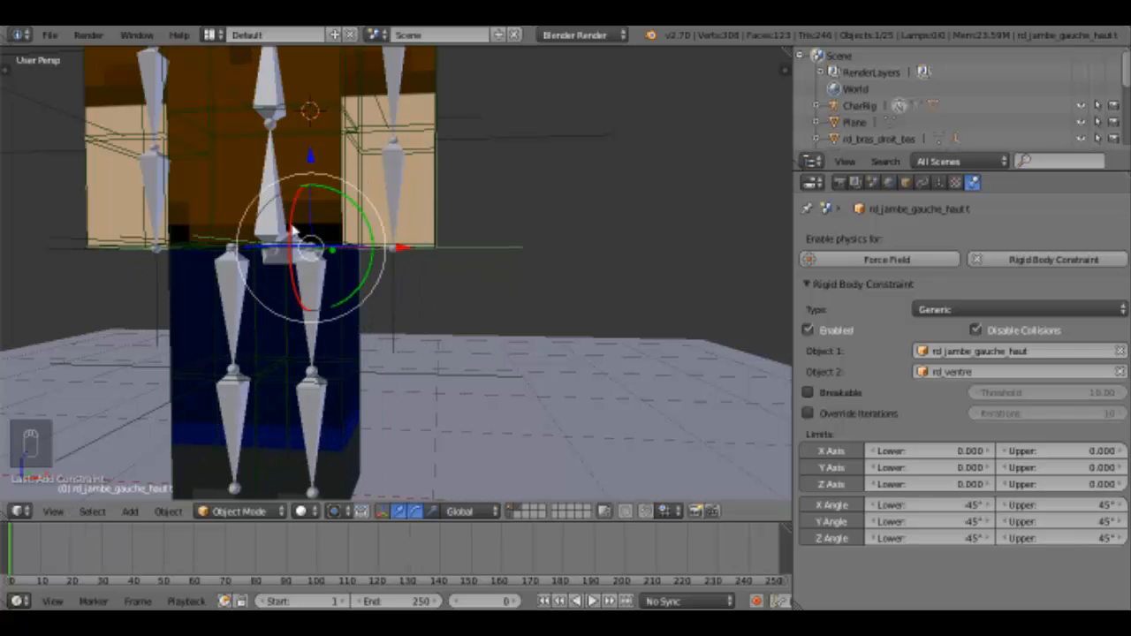
{"action": "left_click_drag", "start_coordinate": [303, 212], "coordinate": [369, 215]}
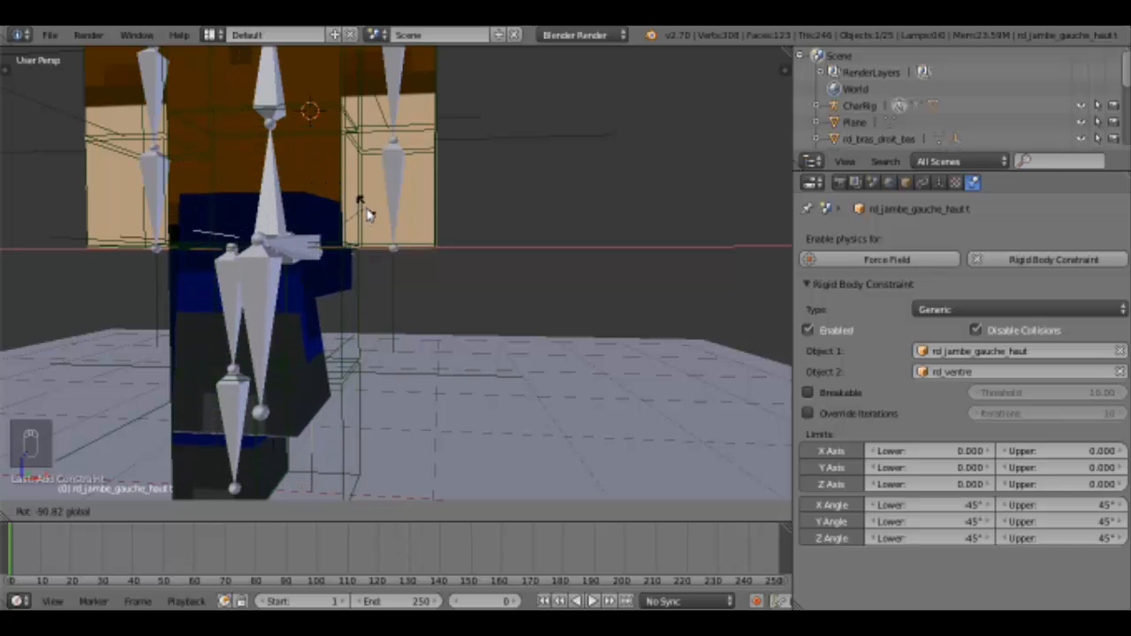
{"action": "right_click", "coordinate": [370, 215]}
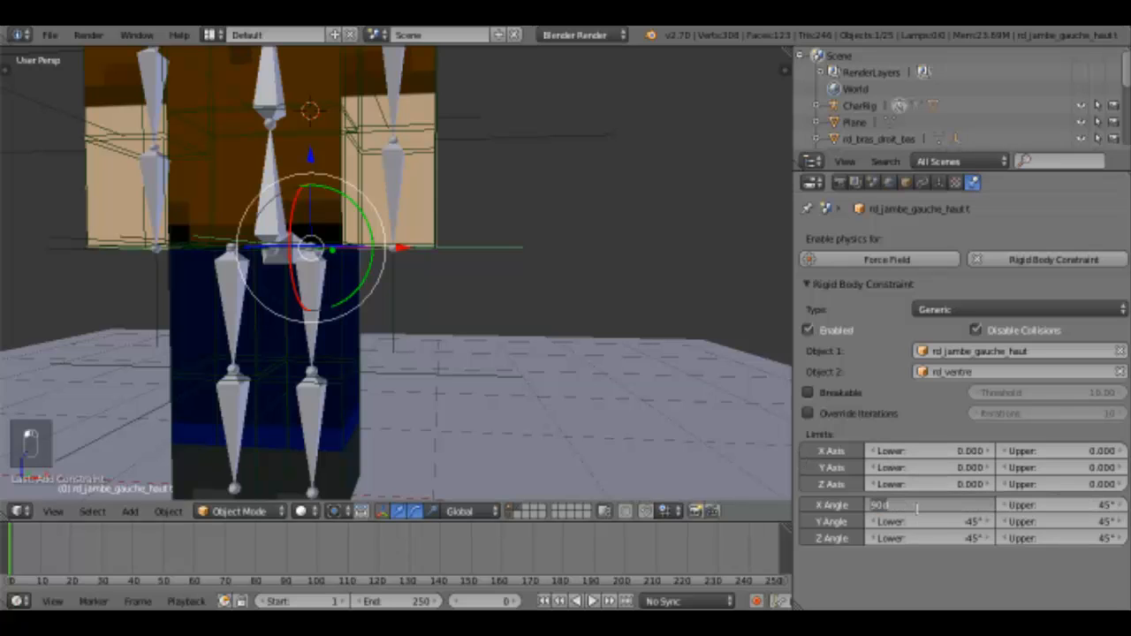
{"action": "key", "text": "Return"}
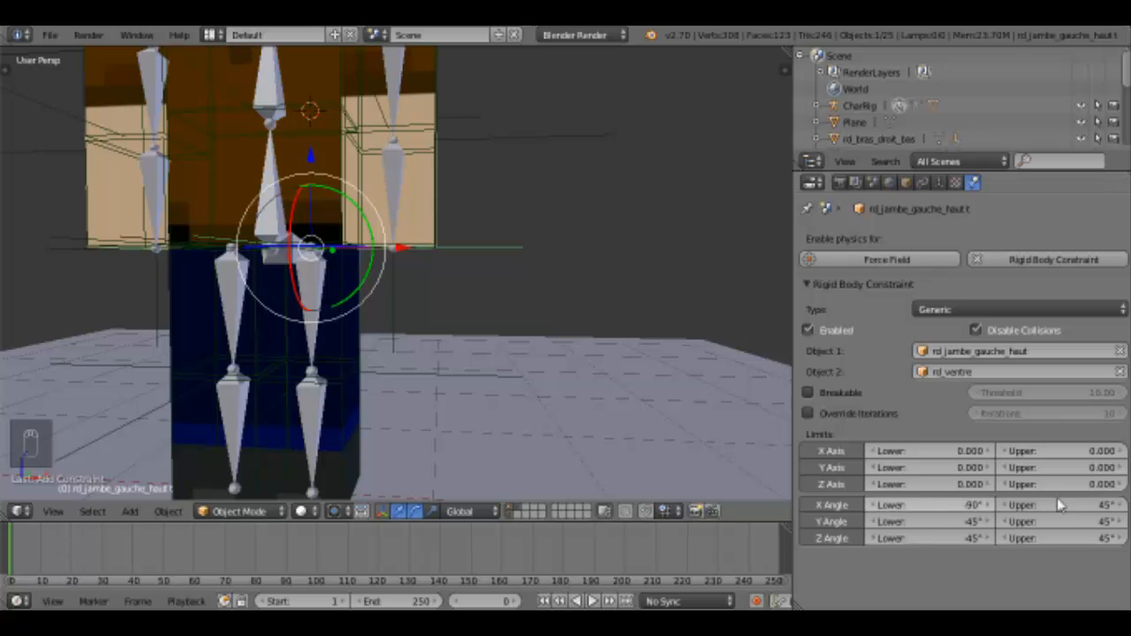
{"action": "left_click", "coordinate": [1060, 505]}
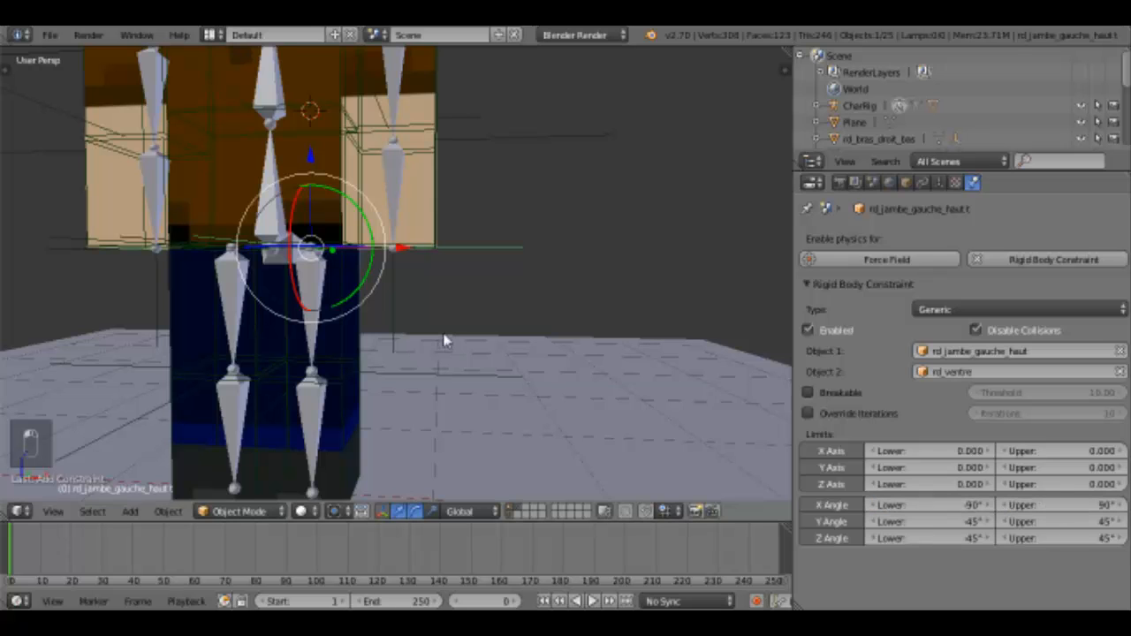
- Test the left leg's sideways rotation in both directions without keeping it
{"action": "middle_click_drag", "start_coordinate": [389, 283], "coordinate": [353, 250]}
{"action": "left_click_drag", "start_coordinate": [360, 238], "coordinate": [370, 320]}
{"action": "right_click", "coordinate": [369, 320]}
{"action": "left_click_drag", "start_coordinate": [367, 243], "coordinate": [366, 260]}
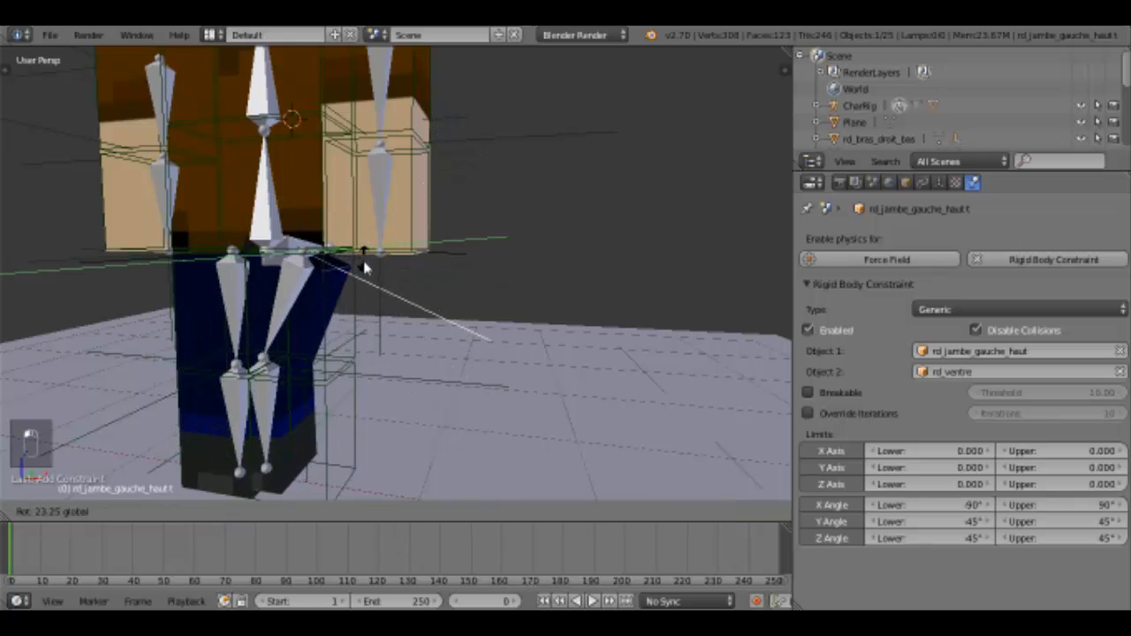
{"action": "right_click", "coordinate": [366, 260]}
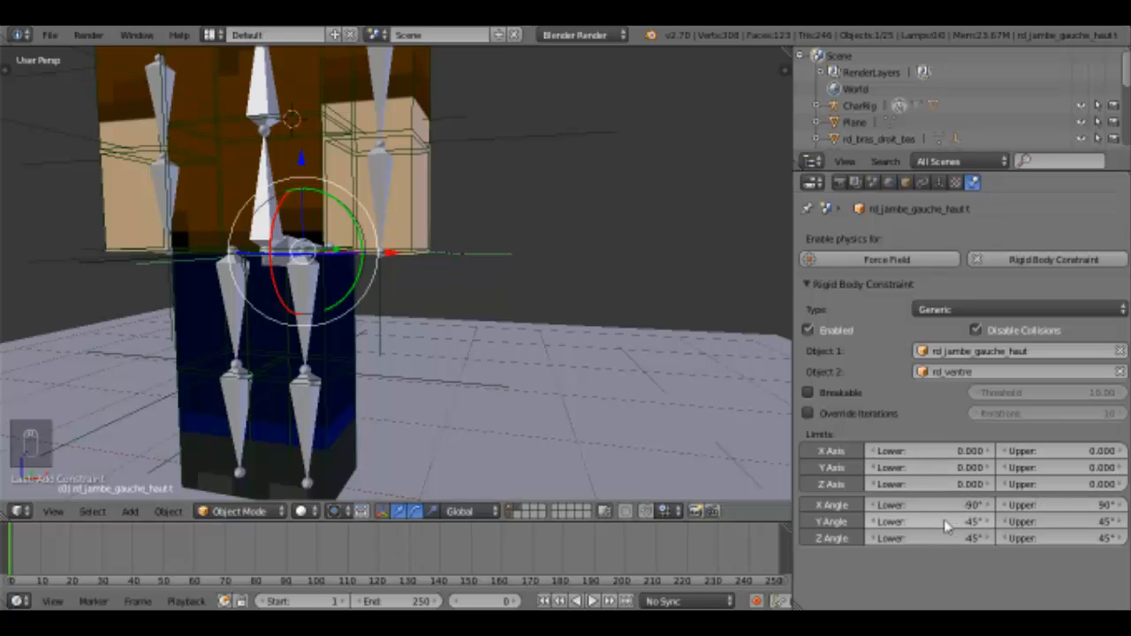
- Set the Y Angle limits of rd_jambe_gauche_haut t to -40° lower and 0° upper, and save the file
{"action": "left_click", "coordinate": [1047, 518]}
{"action": "type", "text": "0"}
{"action": "key", "text": "Return"}
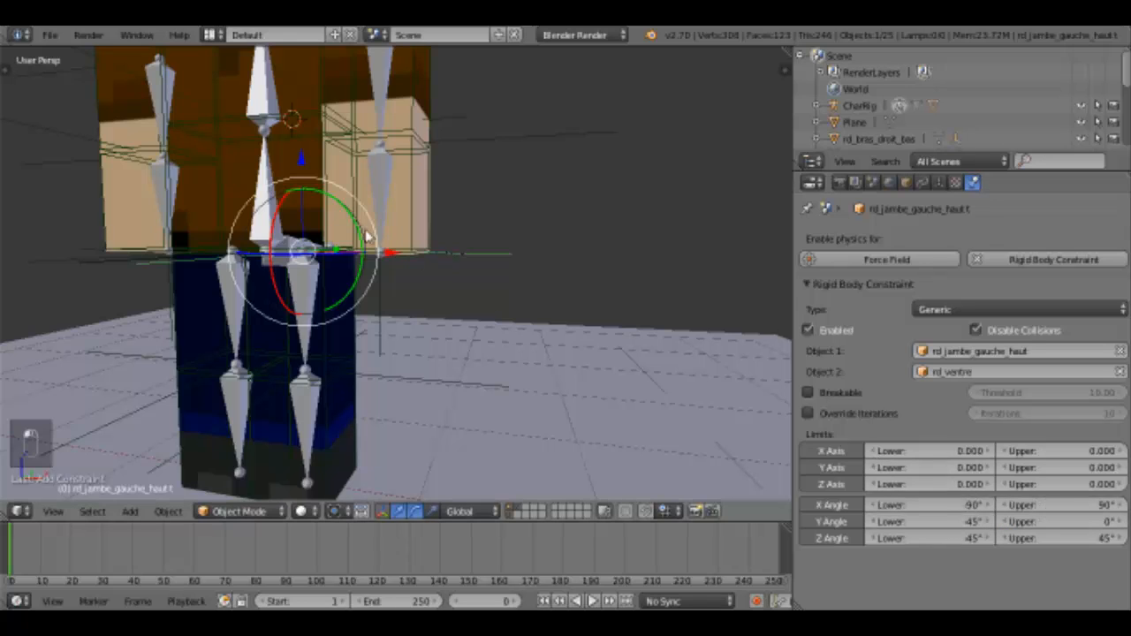
{"action": "left_click_drag", "start_coordinate": [367, 239], "coordinate": [340, 189]}
{"action": "right_click", "coordinate": [340, 189]}
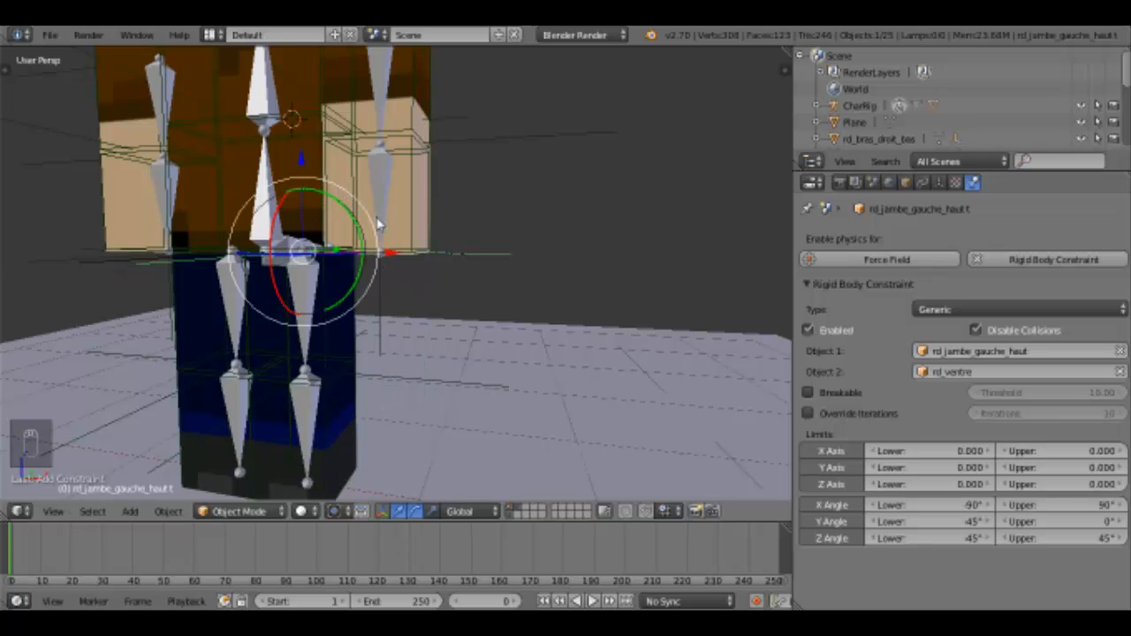
{"action": "left_click", "coordinate": [886, 522]}
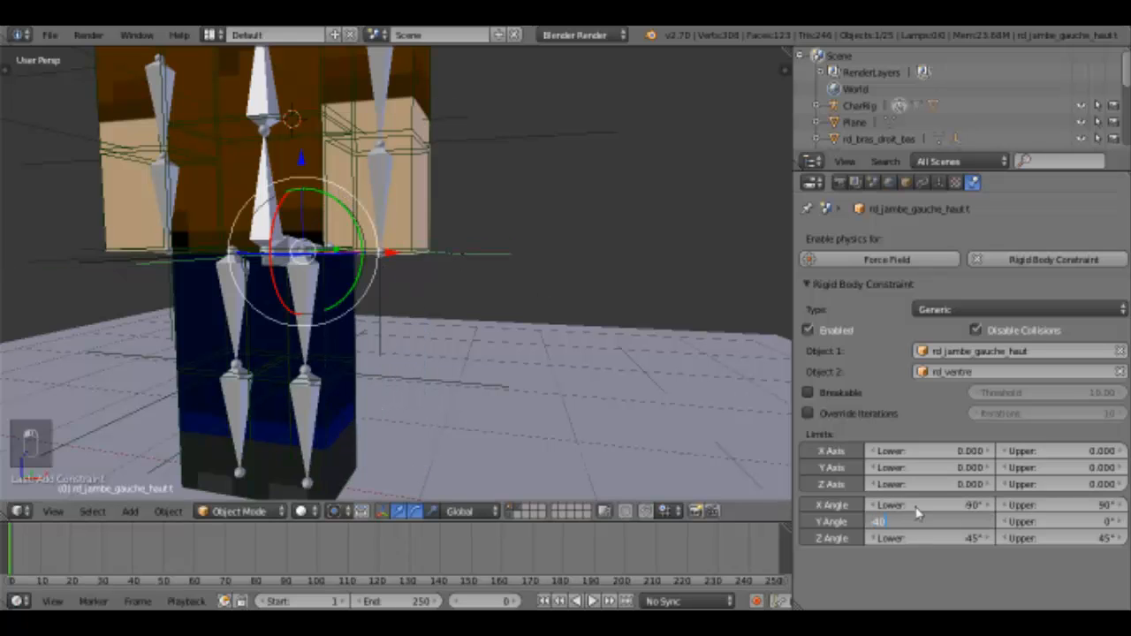
{"action": "key", "text": "Return"}
{"action": "left_click", "coordinate": [49, 35]}
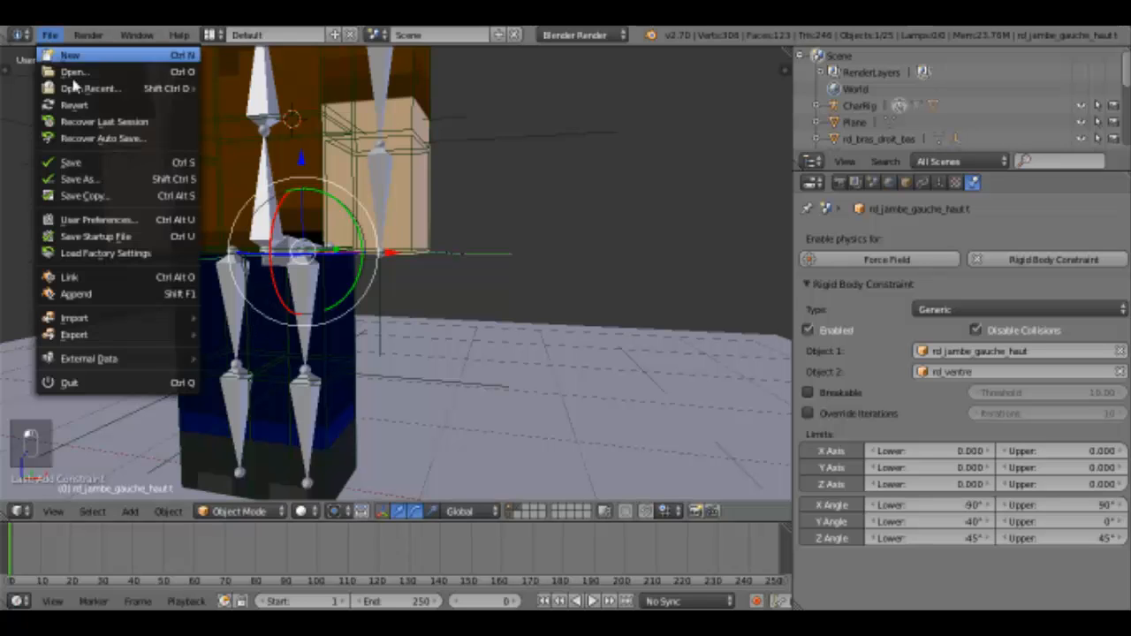
{"action": "left_click", "coordinate": [118, 163]}
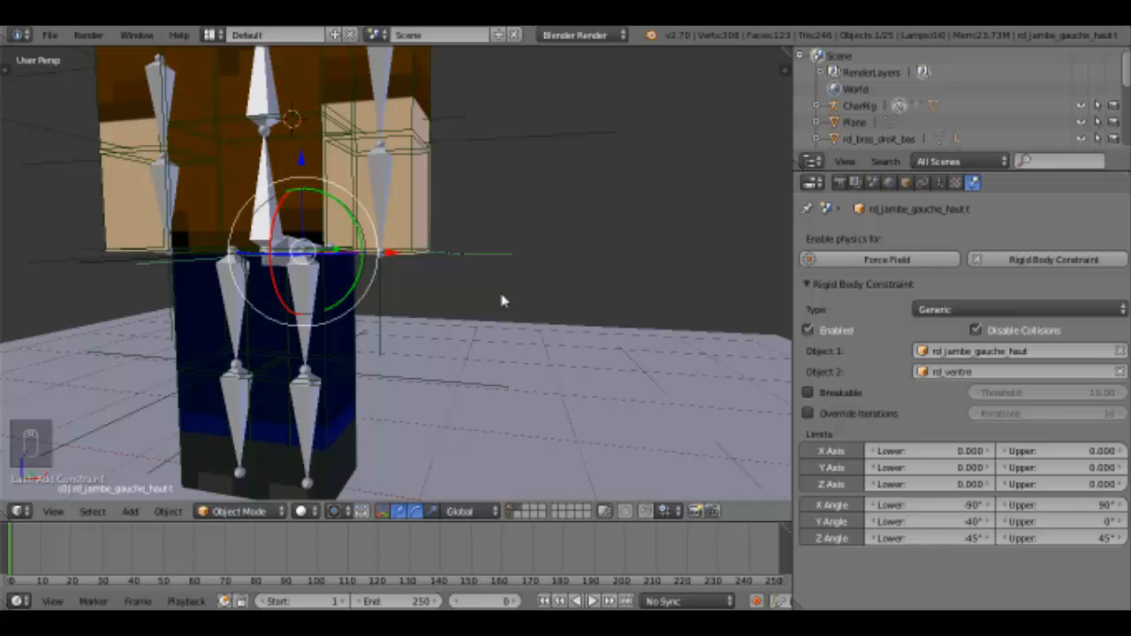
- Test the left leg's twist about Z and set the joint's Z Angle limits to -10° lower and 10° upper
{"action": "middle_click_drag", "start_coordinate": [342, 259], "coordinate": [344, 319]}
{"action": "left_click_drag", "start_coordinate": [340, 286], "coordinate": [333, 385]}
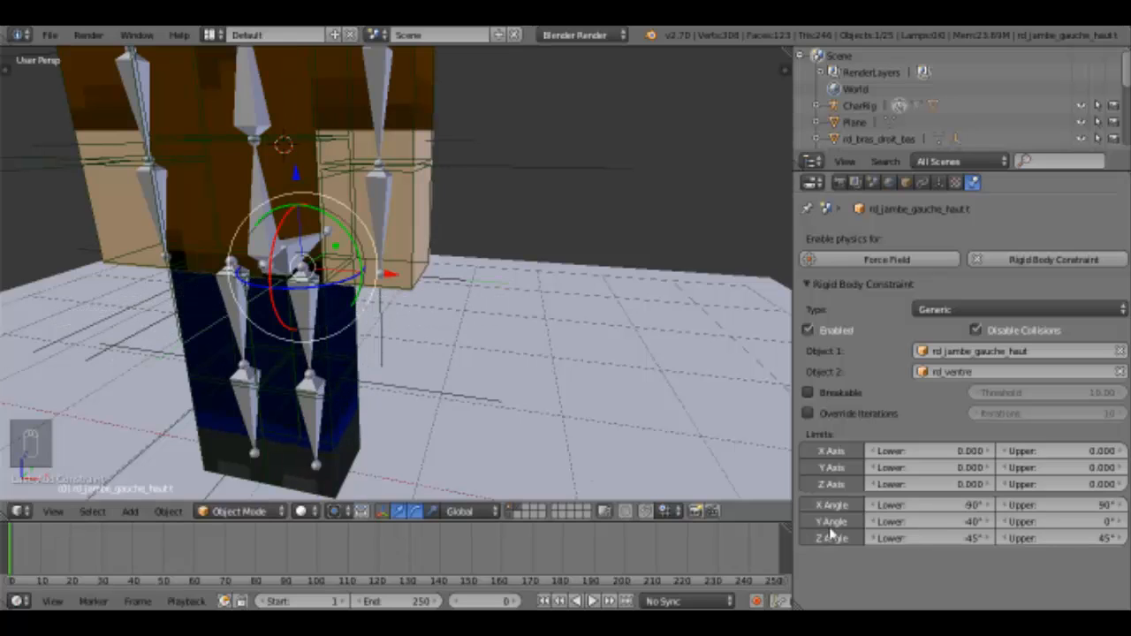
{"action": "left_click", "coordinate": [908, 538]}
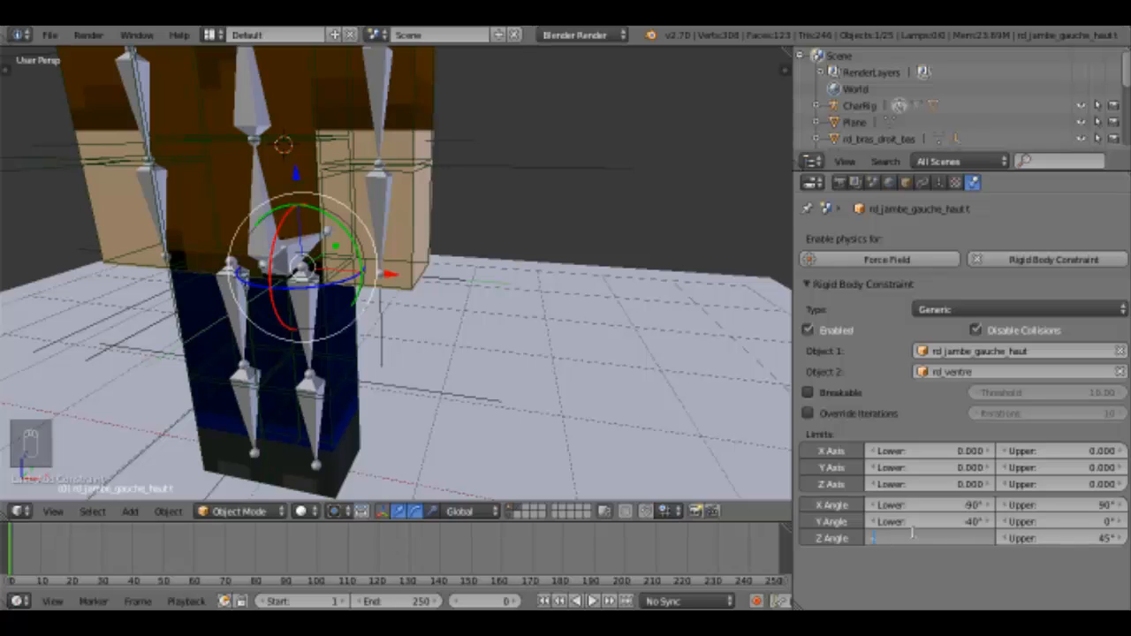
{"action": "type", "text": "-10"}
{"action": "key", "text": "Return"}
{"action": "left_click", "coordinate": [1065, 538]}
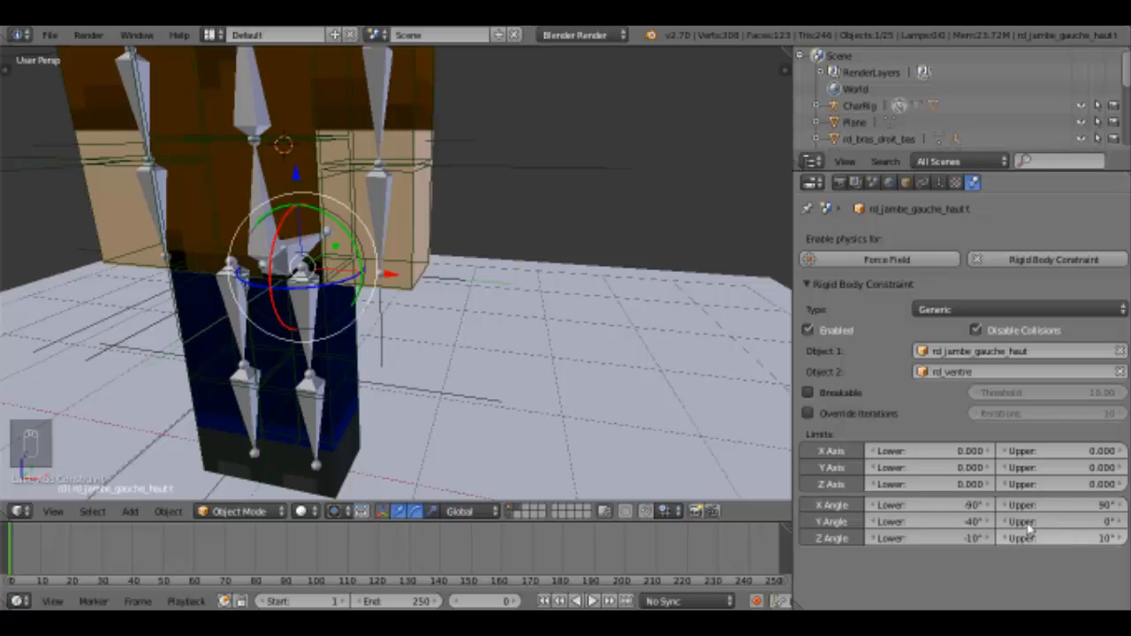
- Play the simulation to check the left leg's limits, stop it, and return to the start of the timeline
{"action": "left_click", "coordinate": [592, 601]}
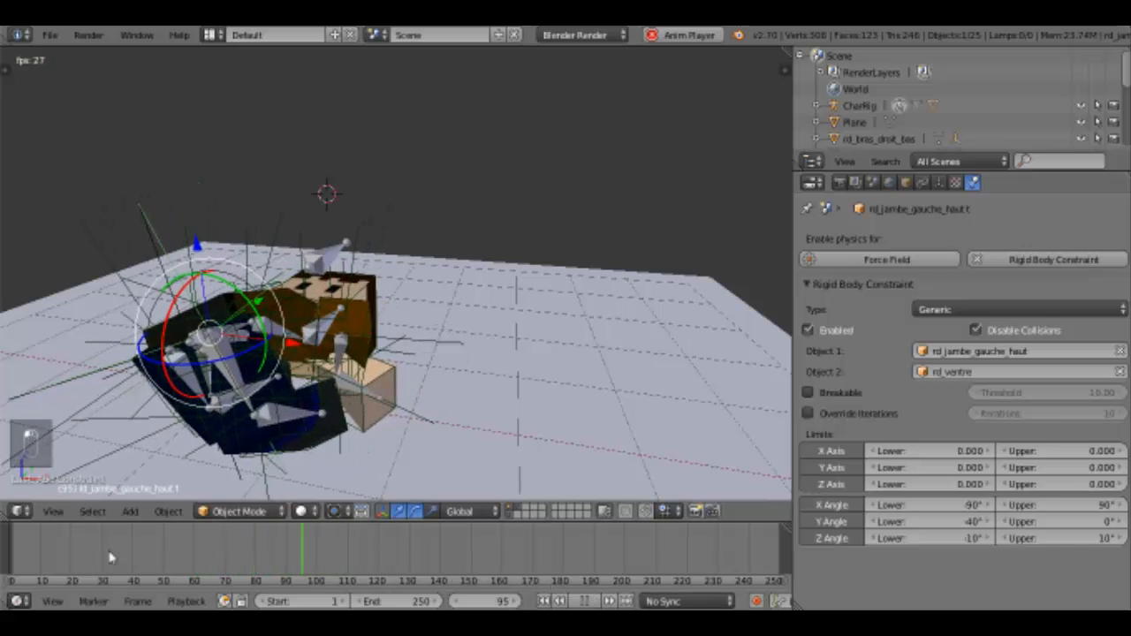
{"action": "left_click", "coordinate": [11, 558]}
{"action": "left_click", "coordinate": [585, 601]}
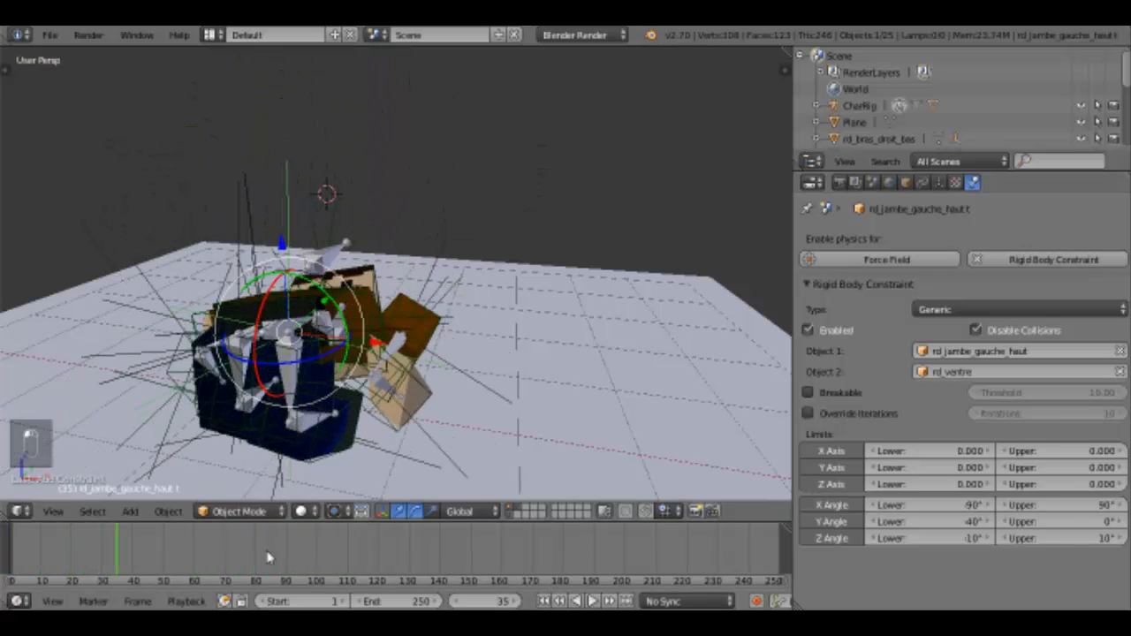
{"action": "left_click", "coordinate": [11, 558]}
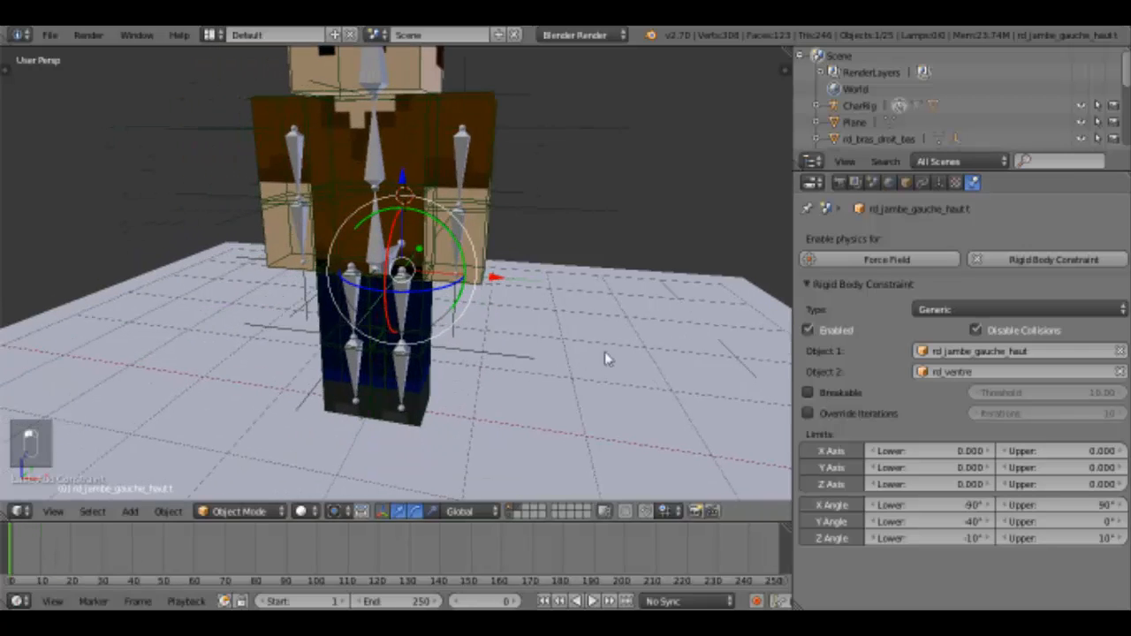
- Select the right upper leg joint rd_jambe_droite_haut t and enable its X, Y and Z Angle limits
{"action": "middle_click_drag", "start_coordinate": [557, 337], "coordinate": [586, 257]}
{"action": "right_click", "coordinate": [502, 395]}
{"action": "right_click", "coordinate": [481, 358]}
{"action": "right_click", "coordinate": [483, 358]}
{"action": "right_click", "coordinate": [593, 299]}
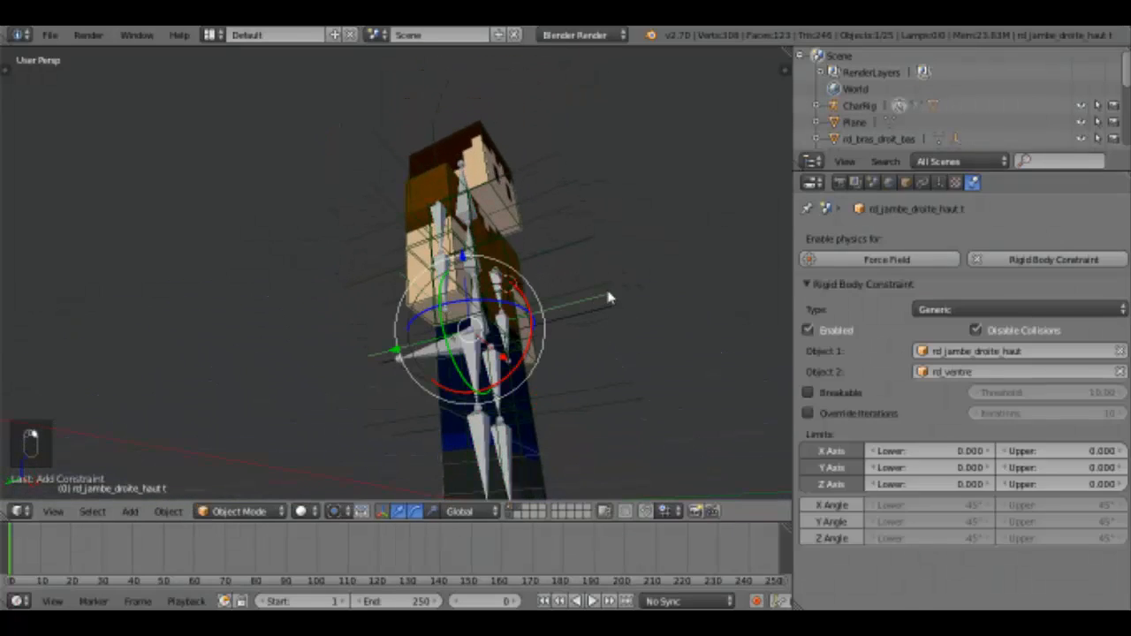
{"action": "middle_click_drag", "start_coordinate": [607, 293], "coordinate": [612, 428]}
{"action": "left_click", "coordinate": [841, 507]}
{"action": "left_click", "coordinate": [843, 522]}
{"action": "left_click", "coordinate": [842, 538]}
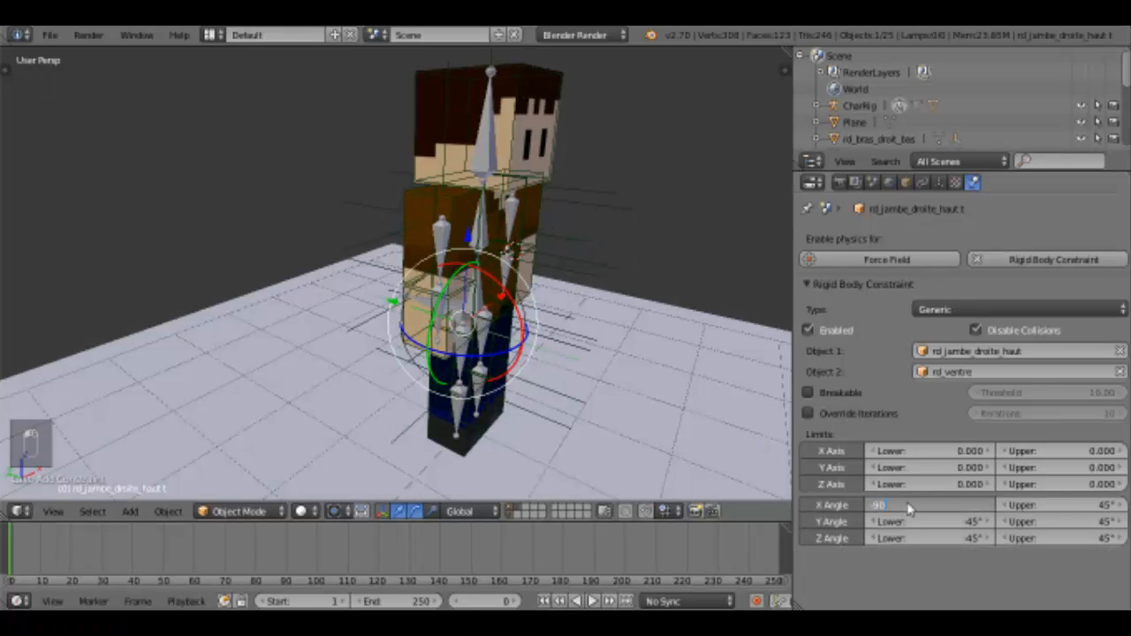
- Set the X Angle limits of rd_jambe_droite_haut t to -90° lower and 90° upper
{"action": "key", "text": "Return"}
{"action": "left_click", "coordinate": [1075, 505]}
{"action": "type", "text": "9"}
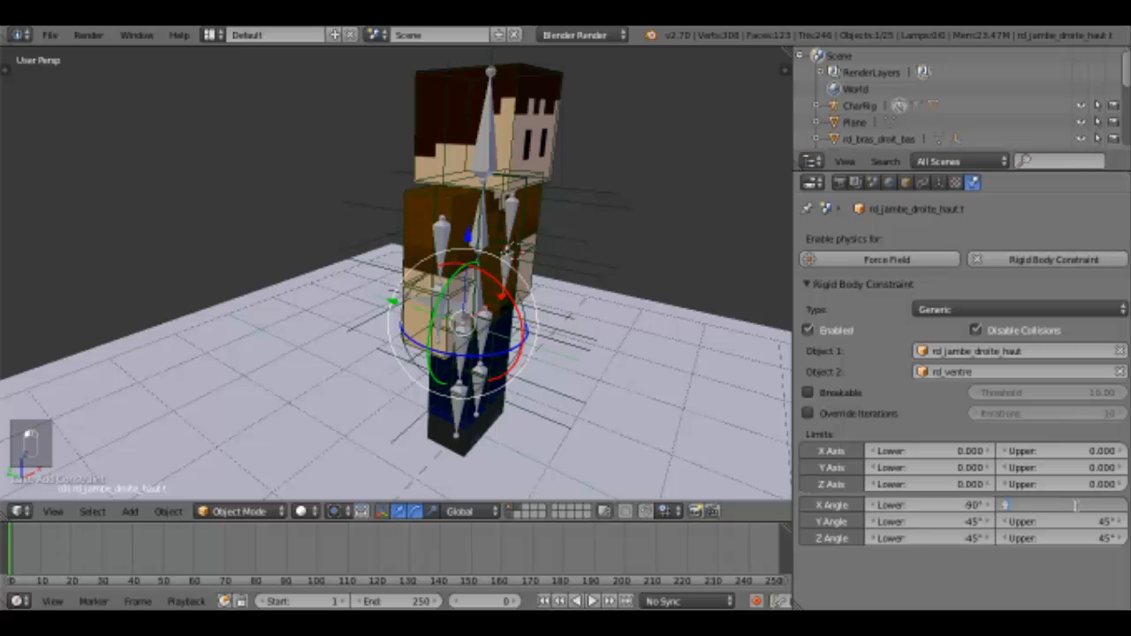
{"action": "type", "text": "0"}
{"action": "key", "text": "Return"}
- Test the right leg's sideways rotation without keeping it and compare with the left leg joint's limits
{"action": "scroll", "coordinate": [556, 432], "scroll_direction": "up", "scroll_amount": 3}
{"action": "middle_click_drag", "start_coordinate": [566, 422], "coordinate": [474, 357]}
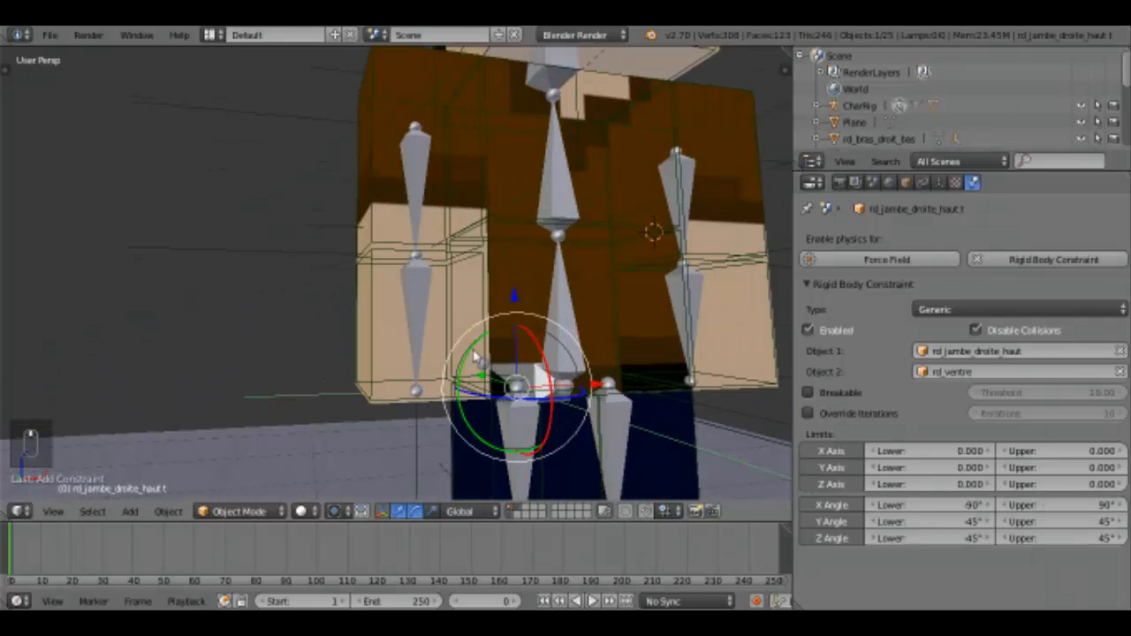
{"action": "left_click_drag", "start_coordinate": [472, 346], "coordinate": [497, 356]}
{"action": "right_click", "coordinate": [498, 355]}
{"action": "middle_click_drag", "start_coordinate": [719, 434], "coordinate": [695, 420]}
{"action": "scroll", "coordinate": [695, 419], "scroll_direction": "down", "scroll_amount": 2}
{"action": "right_click", "coordinate": [692, 356]}
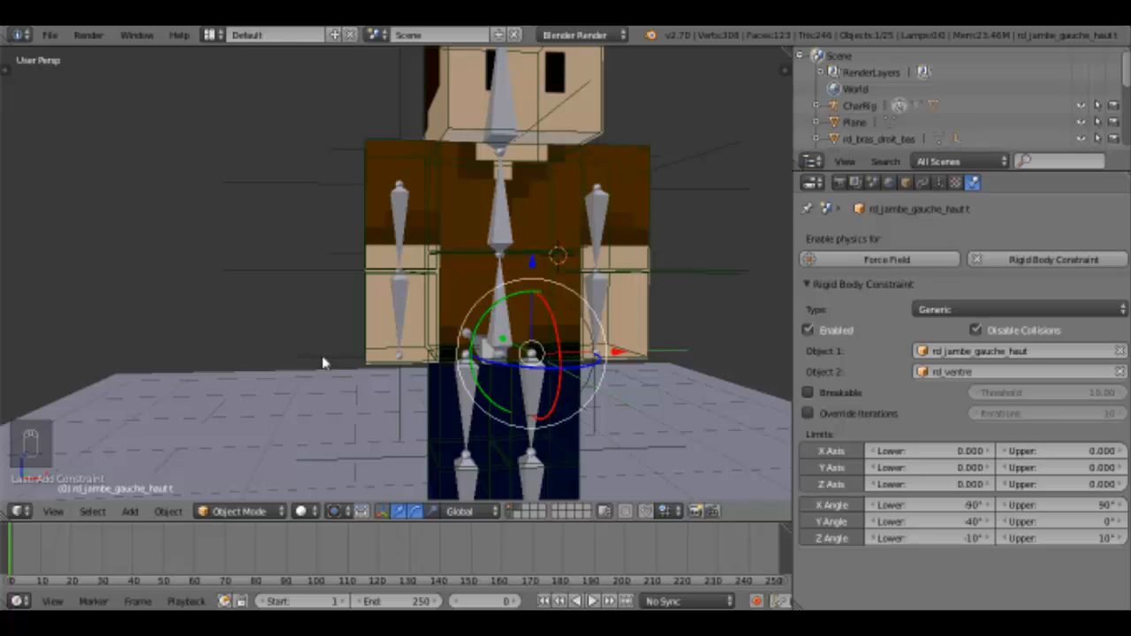
{"action": "right_click", "coordinate": [484, 428]}
{"action": "left_click_drag", "start_coordinate": [408, 334], "coordinate": [426, 317]}
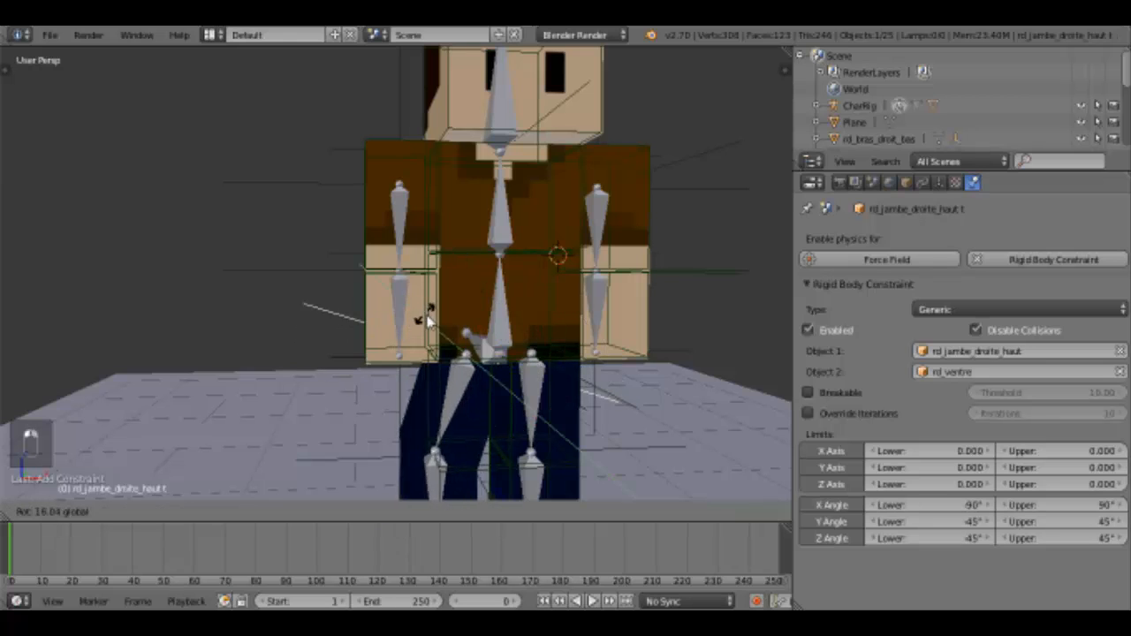
{"action": "right_click", "coordinate": [428, 317]}
- Set the Y Angle limits of rd_jambe_droite_haut t to 0° lower and 40° upper
{"action": "left_click", "coordinate": [1065, 521]}
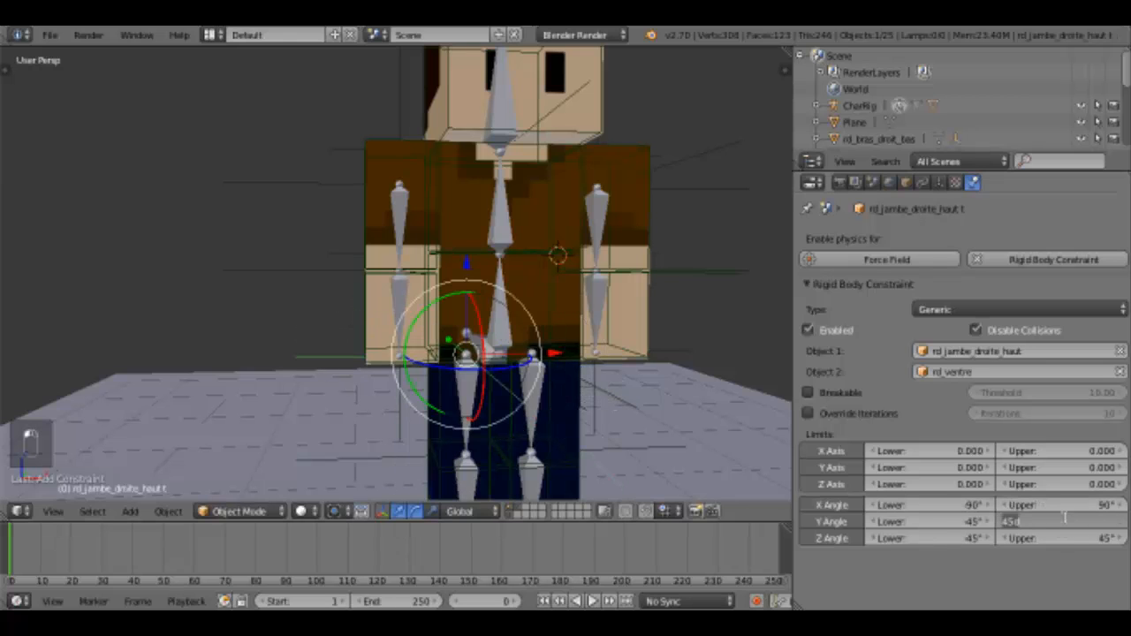
{"action": "type", "text": "40"}
{"action": "key", "text": "Return"}
{"action": "left_click", "coordinate": [965, 522]}
{"action": "type", "text": "0"}
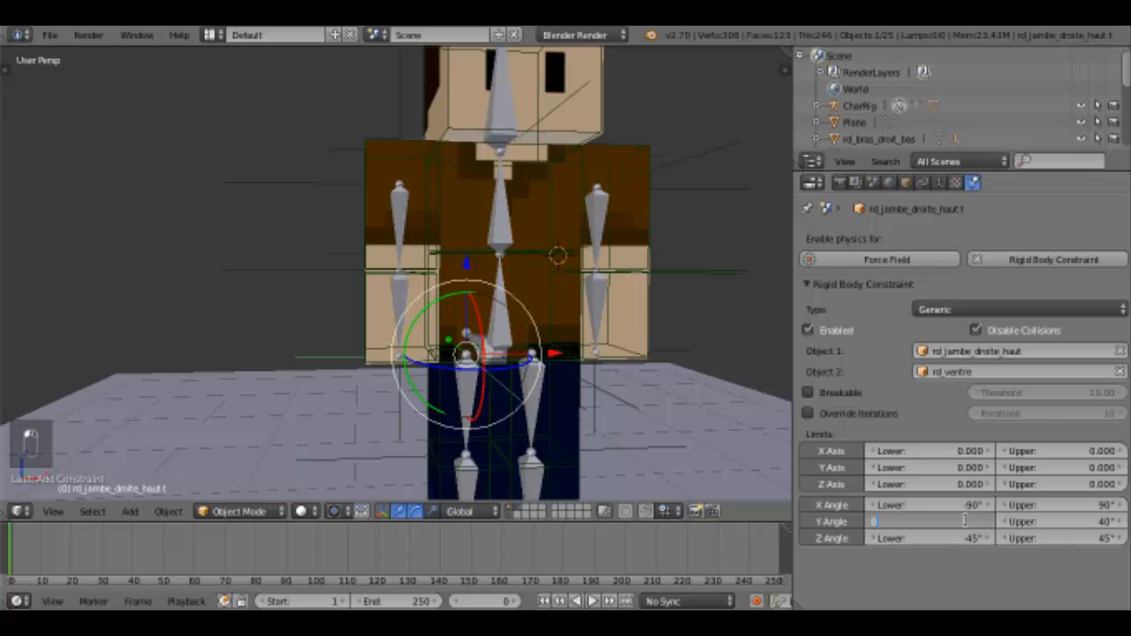
{"action": "type", "text": "d"}
{"action": "key", "text": "Return"}
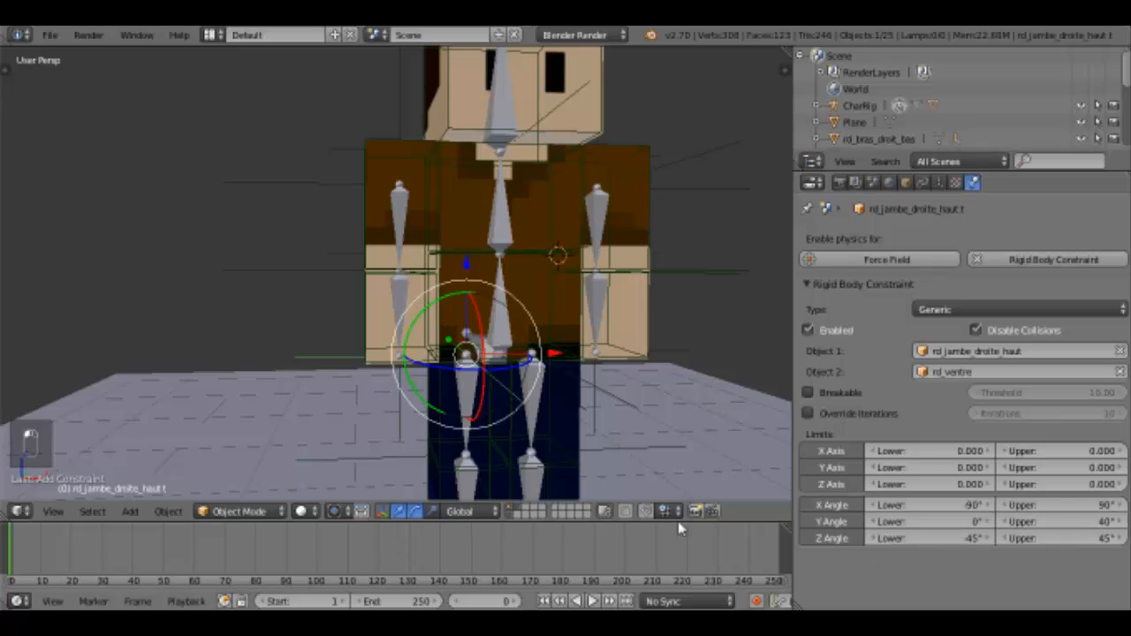
- Set the right upper leg joint's lower Y Angle limit to -5° and the left one's upper Y Angle limit to 5°
{"action": "left_click", "coordinate": [924, 521]}
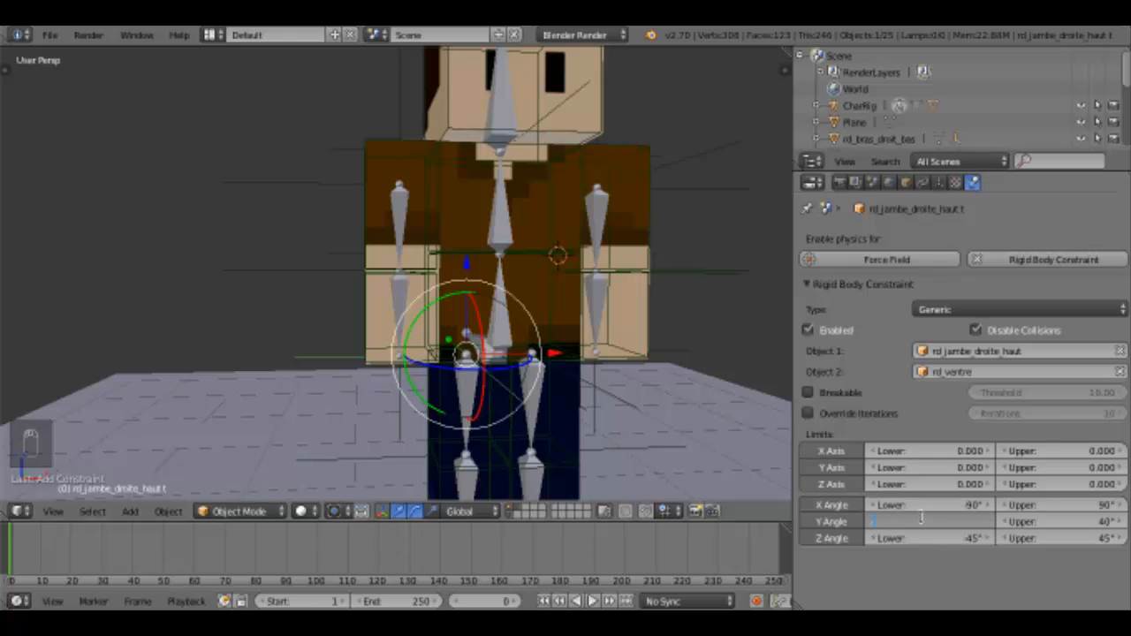
{"action": "type", "text": "0"}
{"action": "key", "text": "Return"}
{"action": "right_click", "coordinate": [677, 355]}
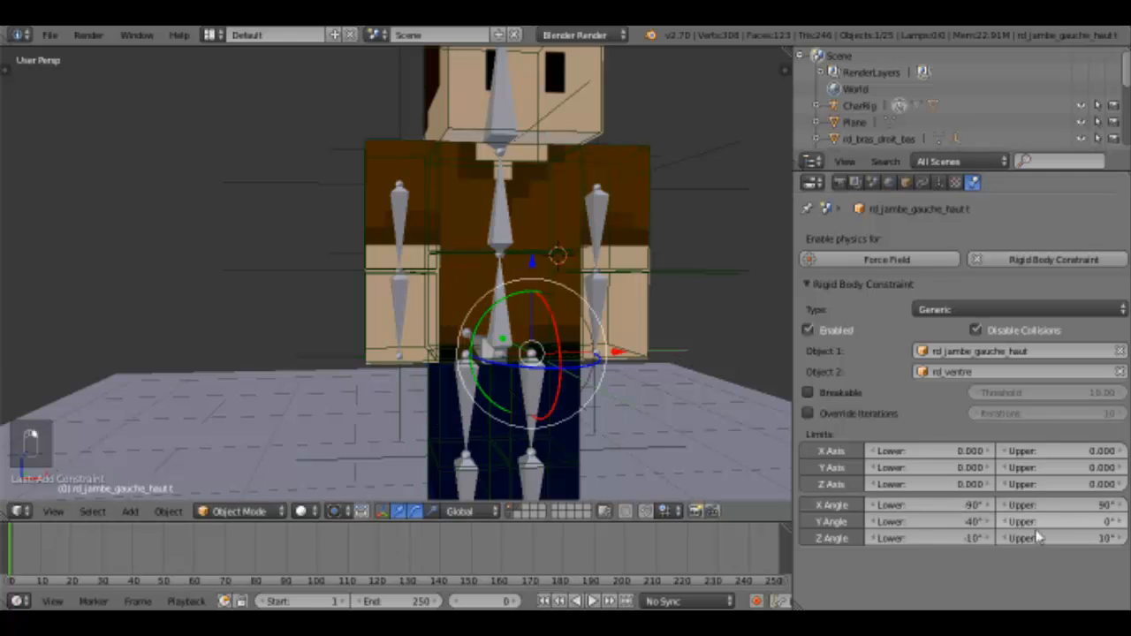
{"action": "left_click", "coordinate": [1067, 523]}
{"action": "key", "text": "Return"}
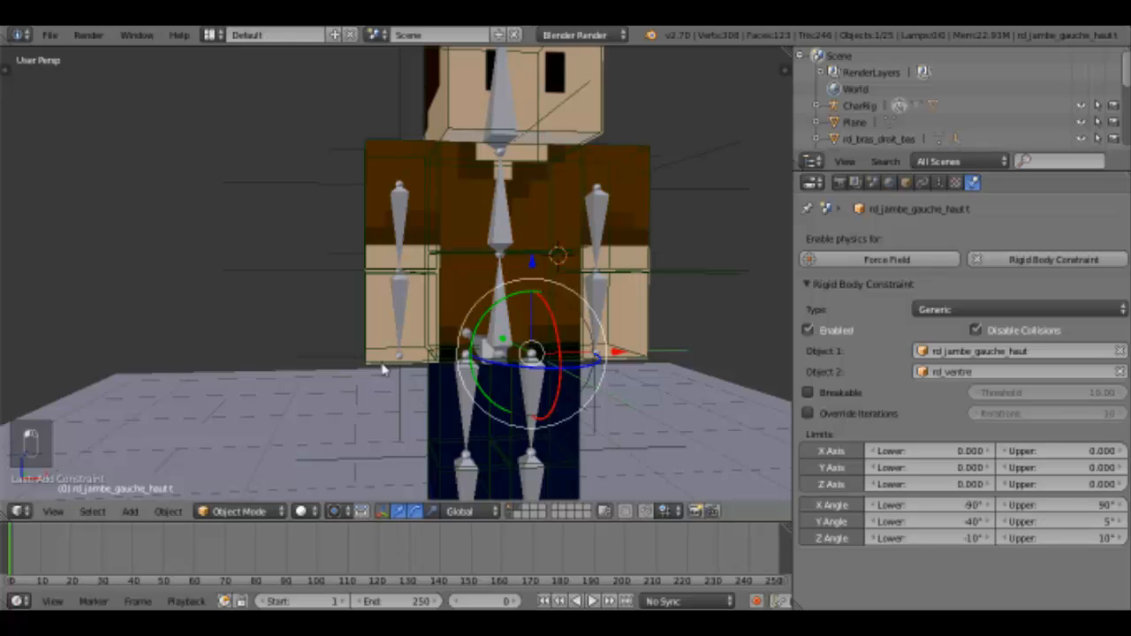
- Reselect rd_jambe_droite_haut t and set its lower Z Angle limit to -10°
{"action": "right_click", "coordinate": [360, 380]}
{"action": "left_click", "coordinate": [913, 536]}
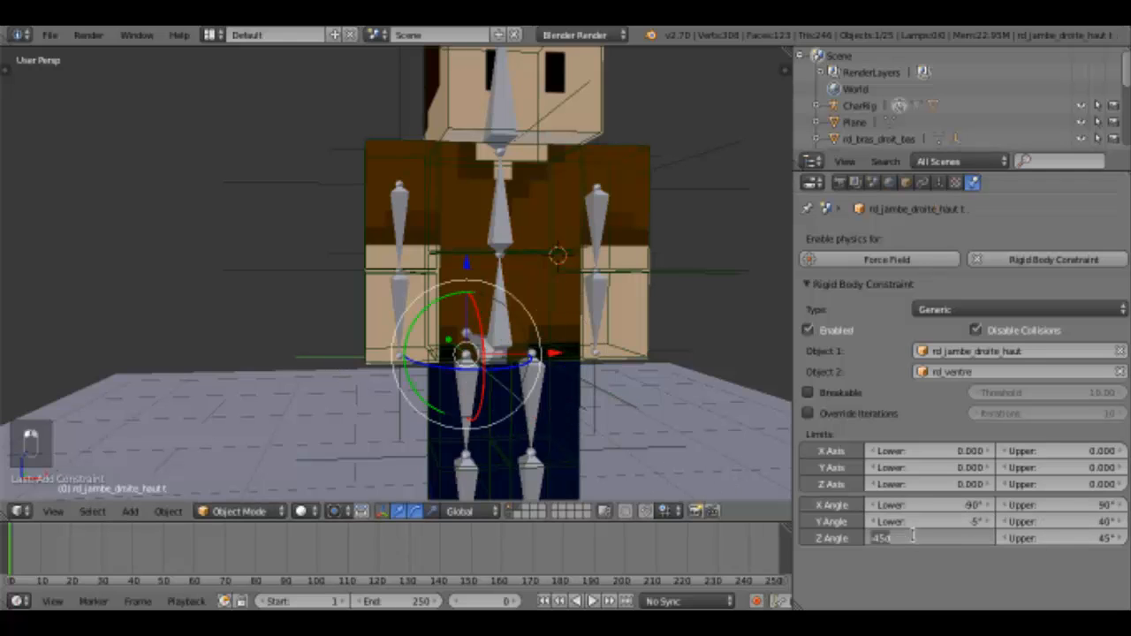
{"action": "type", "text": "-10"}
{"action": "key", "text": "Return"}
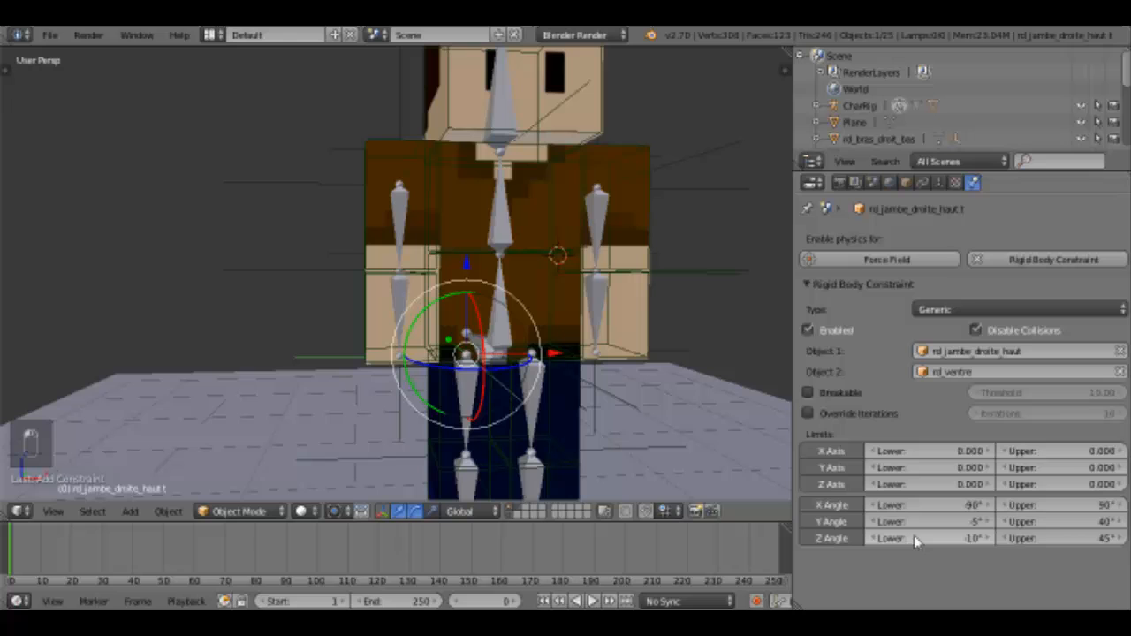
- Set the upper Z Angle limit of rd_jambe_droite_haut t to 10° and save the file
{"action": "left_click", "coordinate": [1087, 536]}
{"action": "key", "text": "Return"}
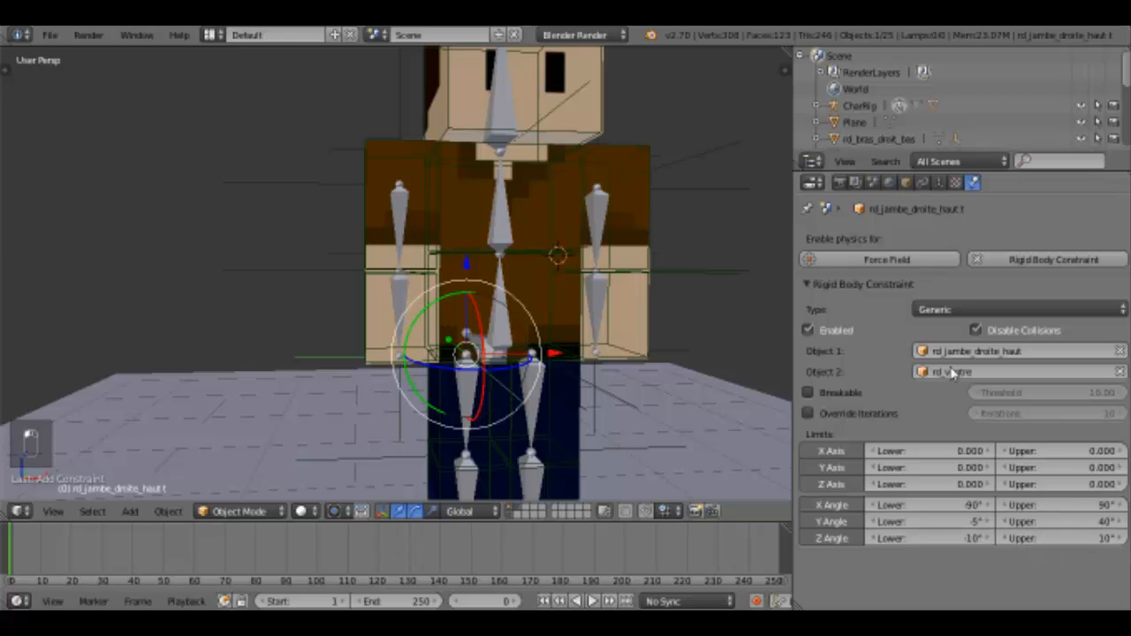
{"action": "left_click", "coordinate": [50, 34]}
{"action": "left_click", "coordinate": [87, 162]}
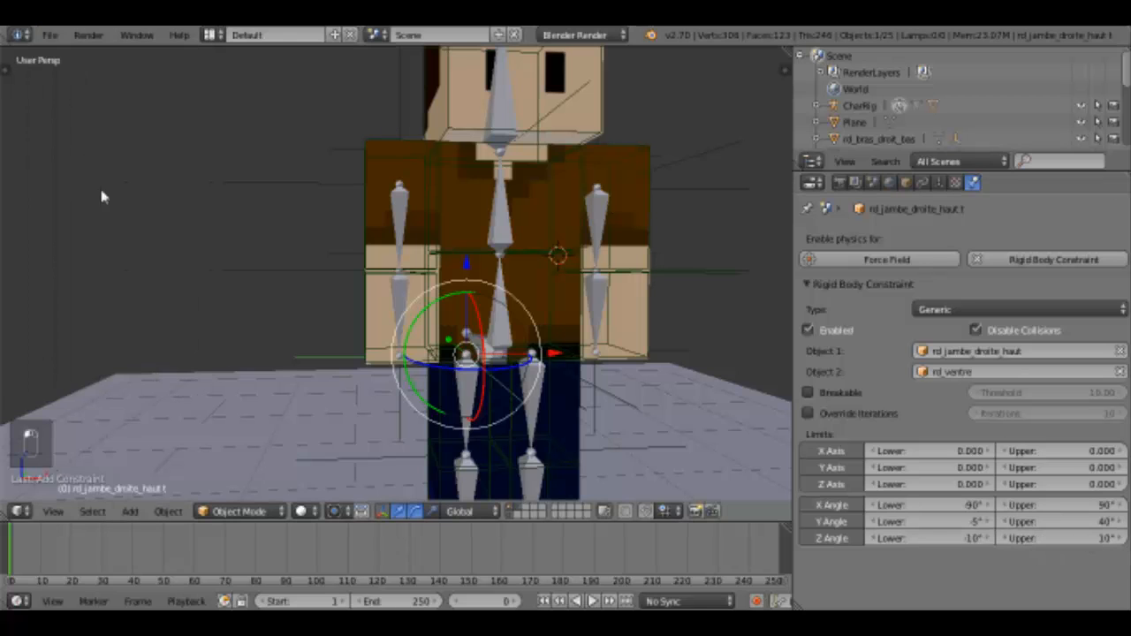
- Play the ragdoll simulation twice to examine how the legs fall, and return the timeline to frame 0
{"action": "left_click", "coordinate": [594, 601]}
{"action": "scroll", "coordinate": [508, 431], "scroll_direction": "down", "scroll_amount": 3}
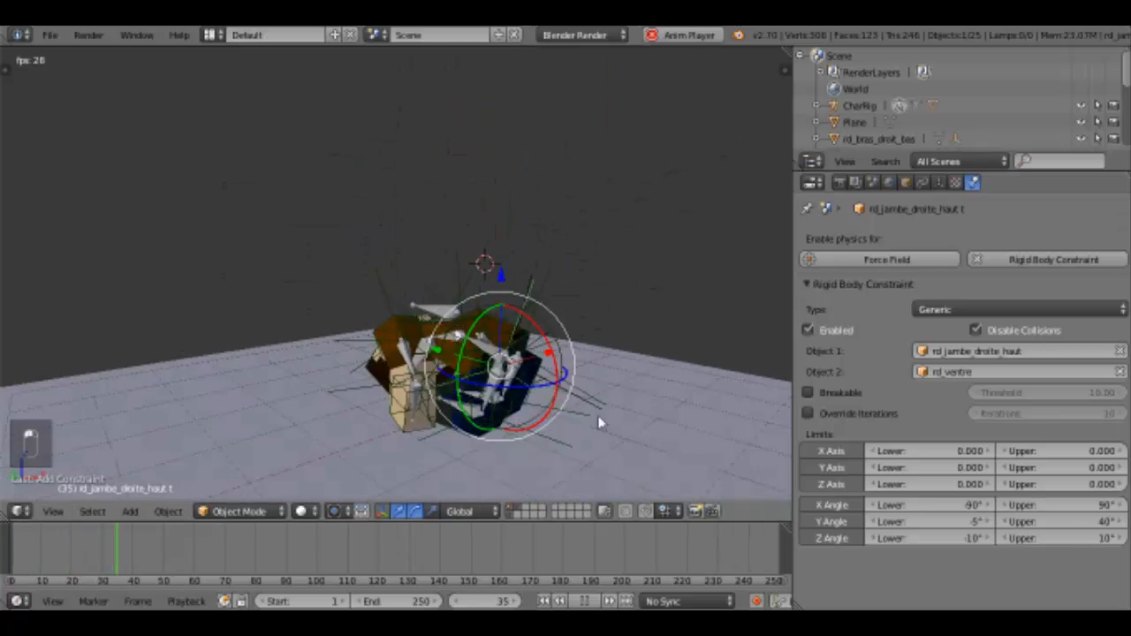
{"action": "middle_click_drag", "start_coordinate": [591, 463], "coordinate": [579, 506]}
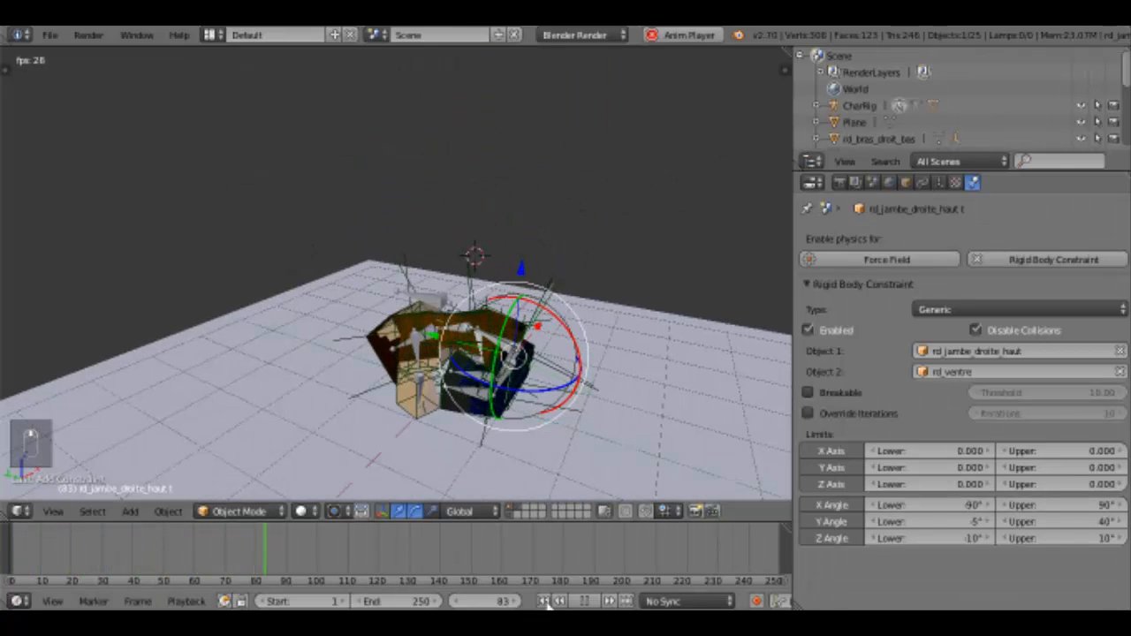
{"action": "key", "text": "shift+Left"}
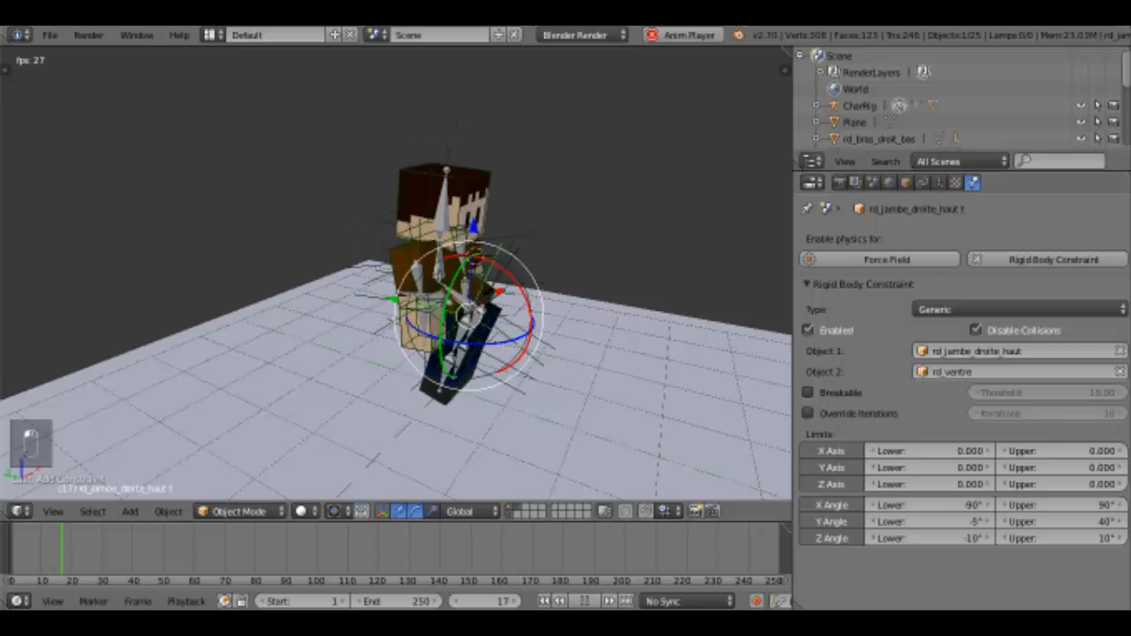
{"action": "left_click", "coordinate": [584, 601]}
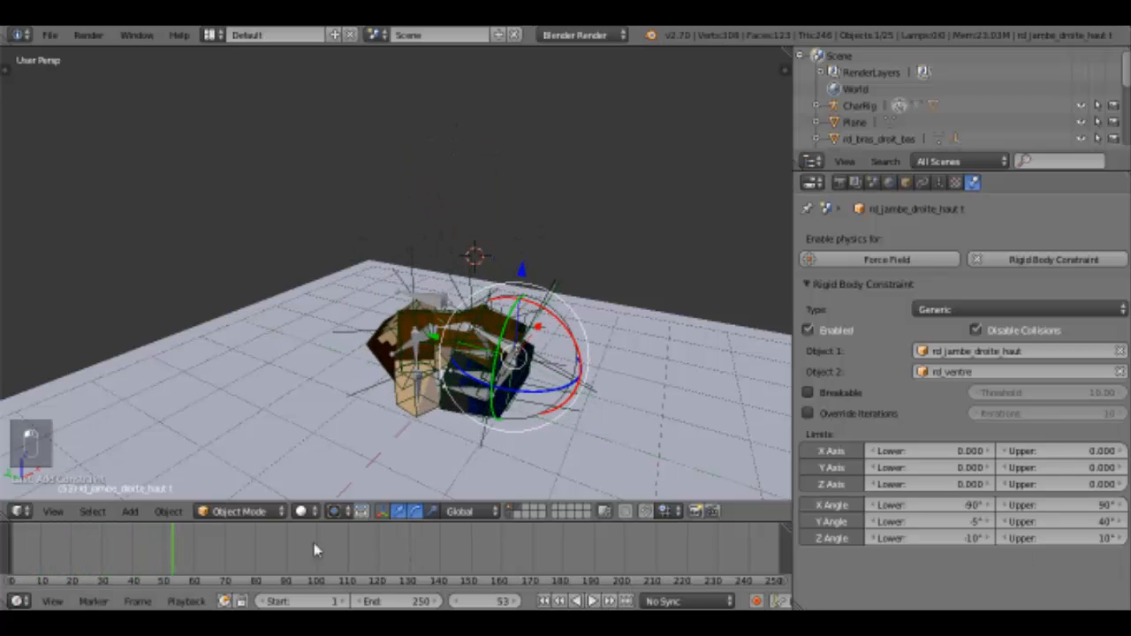
{"action": "left_click_drag", "start_coordinate": [186, 546], "coordinate": [8, 548]}
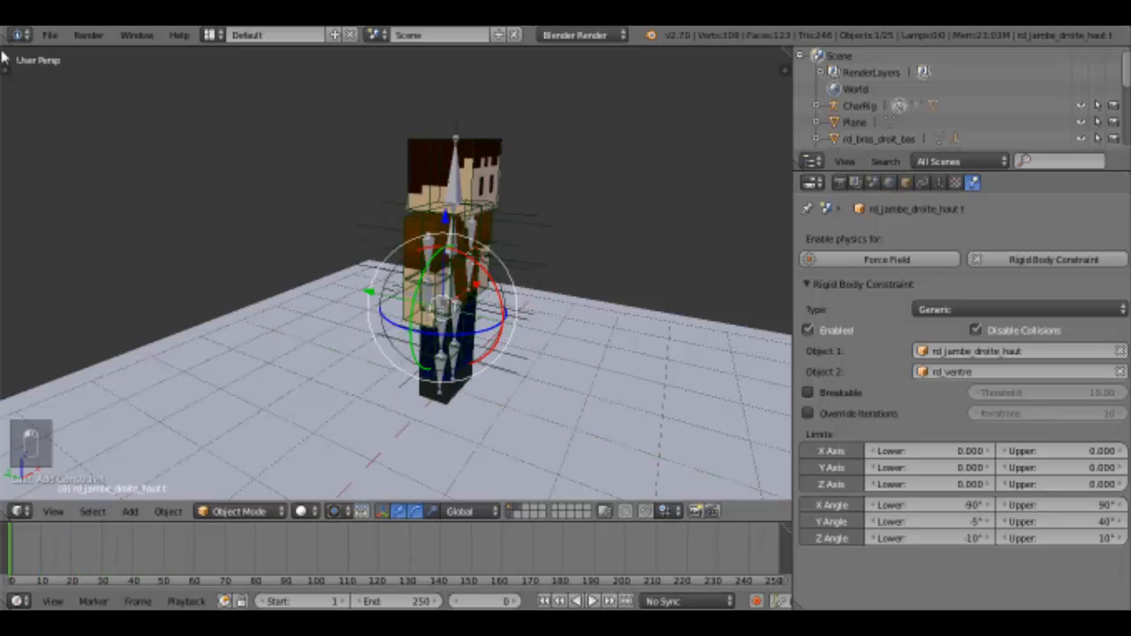
{"action": "left_click", "coordinate": [49, 34]}
- Select the right shoulder joint rd_bras_droit_haut t and enable its X, Y and Z Angle limits
{"action": "middle_click_drag", "start_coordinate": [182, 230], "coordinate": [354, 304]}
{"action": "scroll", "coordinate": [385, 315], "scroll_direction": "up", "scroll_amount": 3}
{"action": "right_click", "coordinate": [331, 305]}
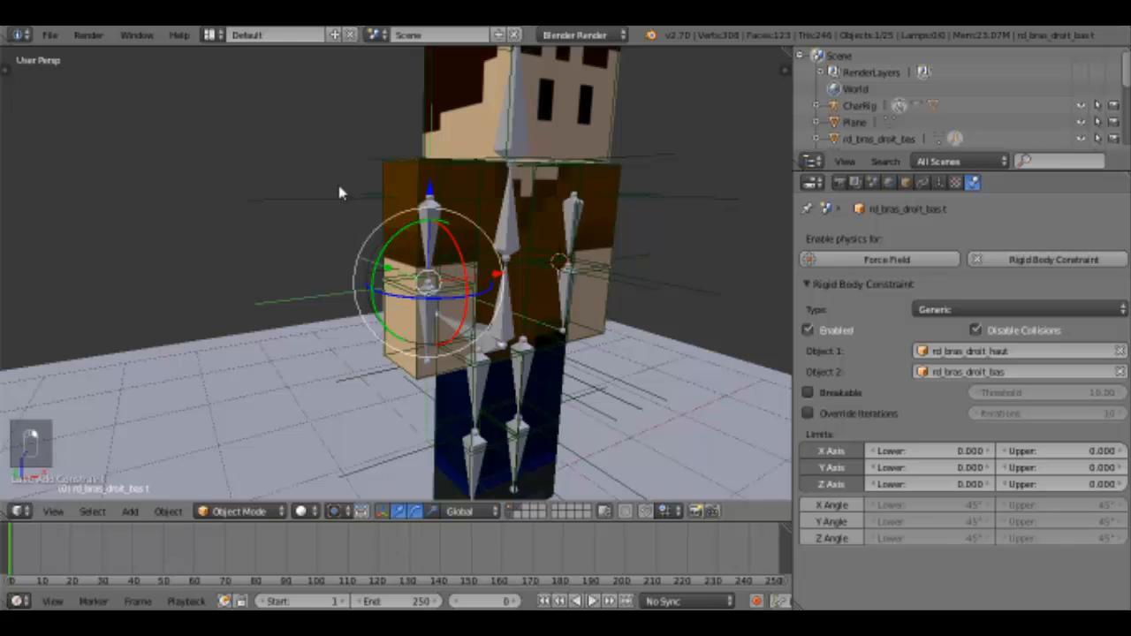
{"action": "right_click", "coordinate": [331, 217]}
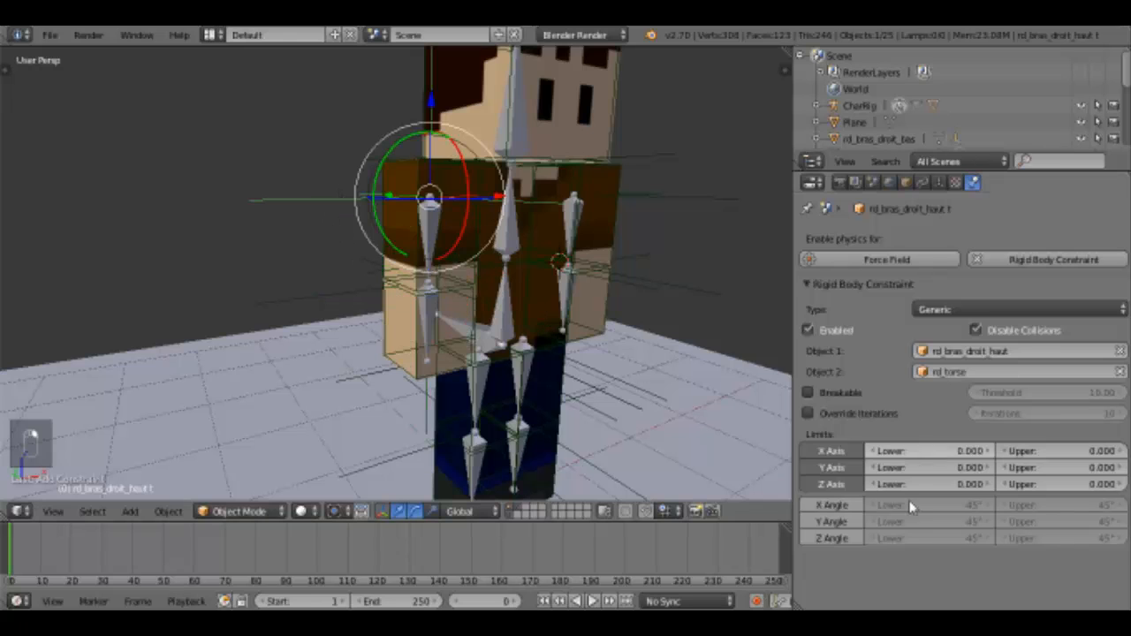
{"action": "left_click", "coordinate": [831, 504]}
{"action": "left_click", "coordinate": [831, 522]}
{"action": "left_click", "coordinate": [831, 538]}
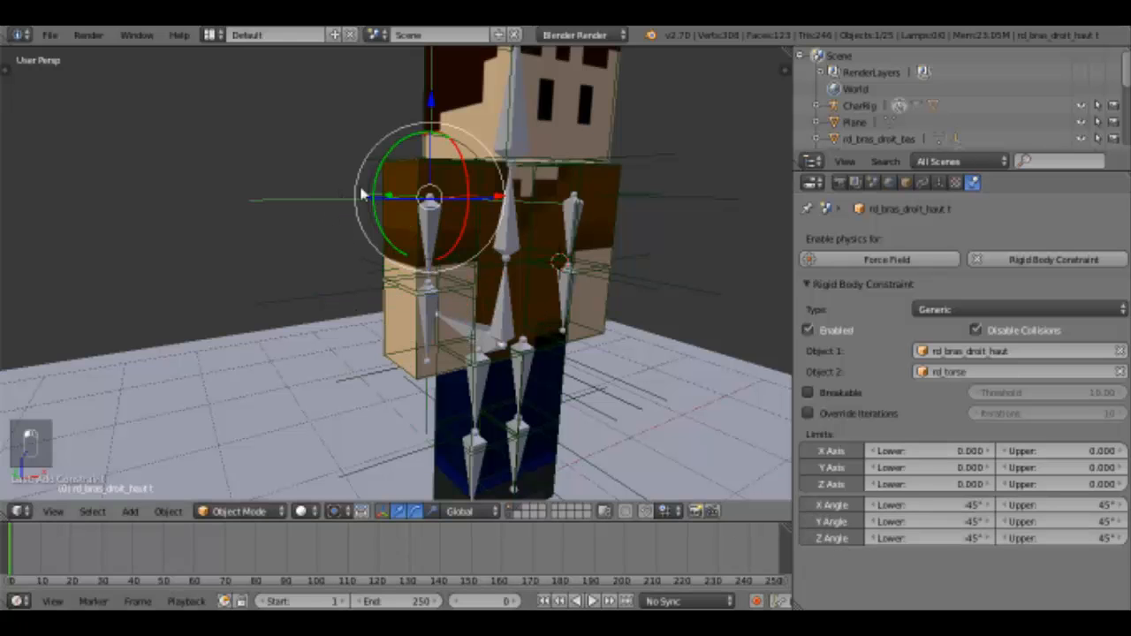
- Test the right shoulder joint's rotation without keeping it and set its upper Y Angle limit to 180°
{"action": "key", "text": "r"}
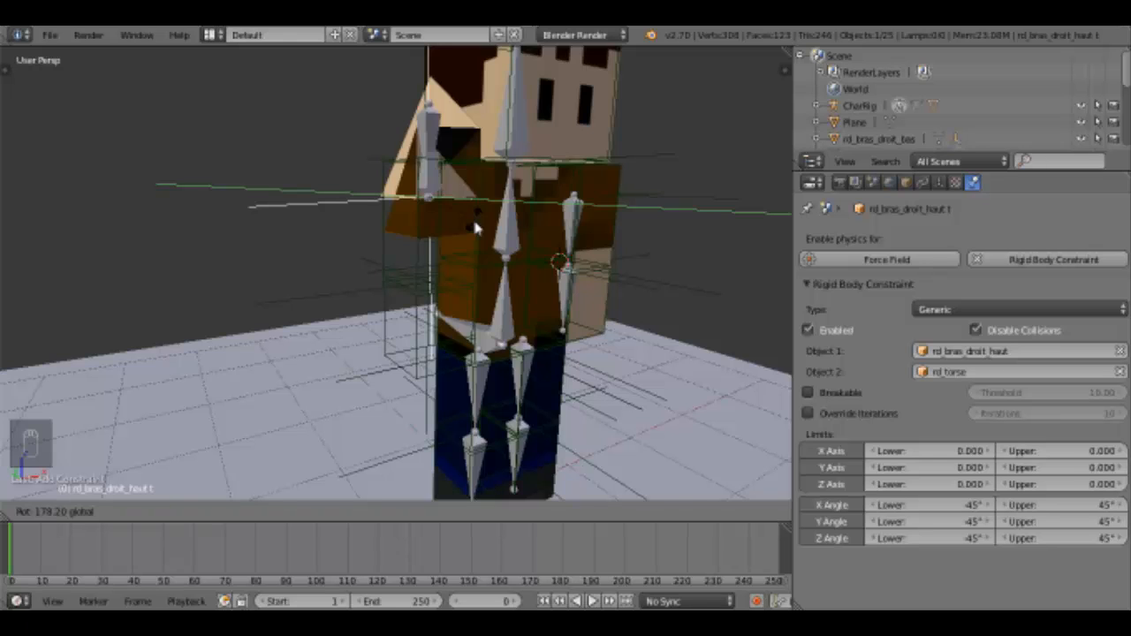
{"action": "right_click", "coordinate": [474, 224]}
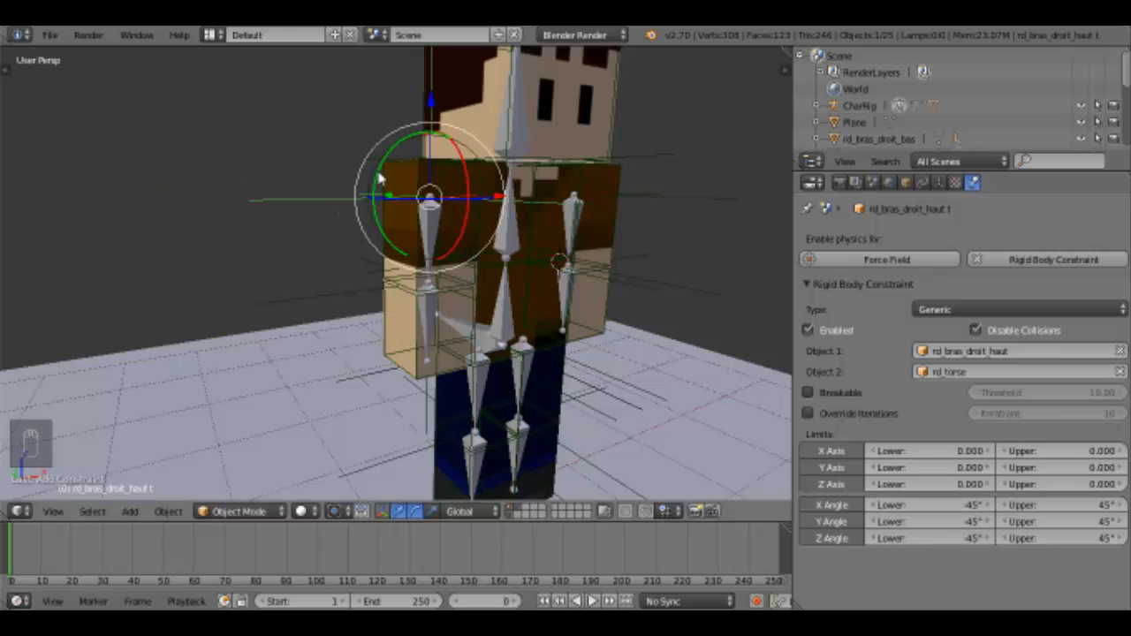
{"action": "left_click_drag", "start_coordinate": [378, 173], "coordinate": [414, 157]}
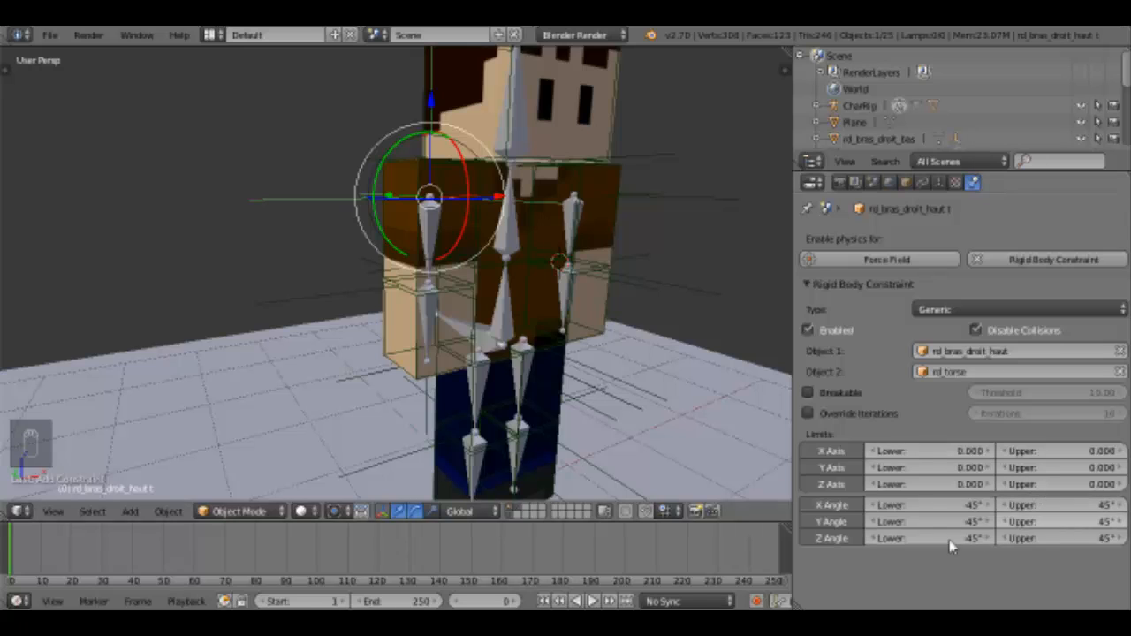
{"action": "left_click", "coordinate": [1051, 522]}
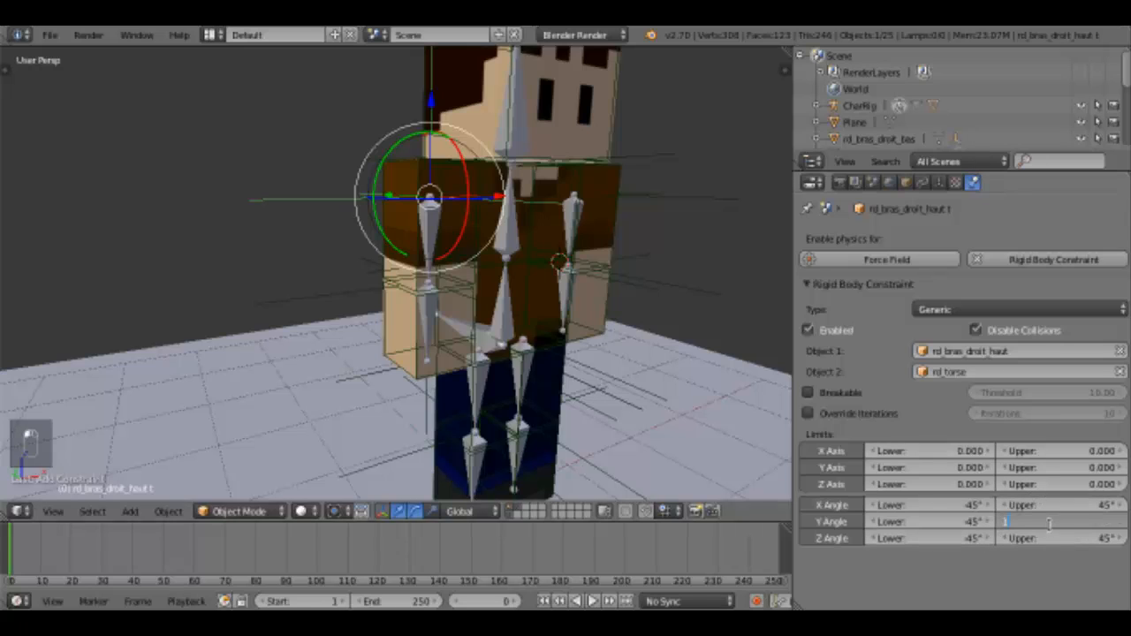
{"action": "type", "text": "180"}
{"action": "key", "text": "Return"}
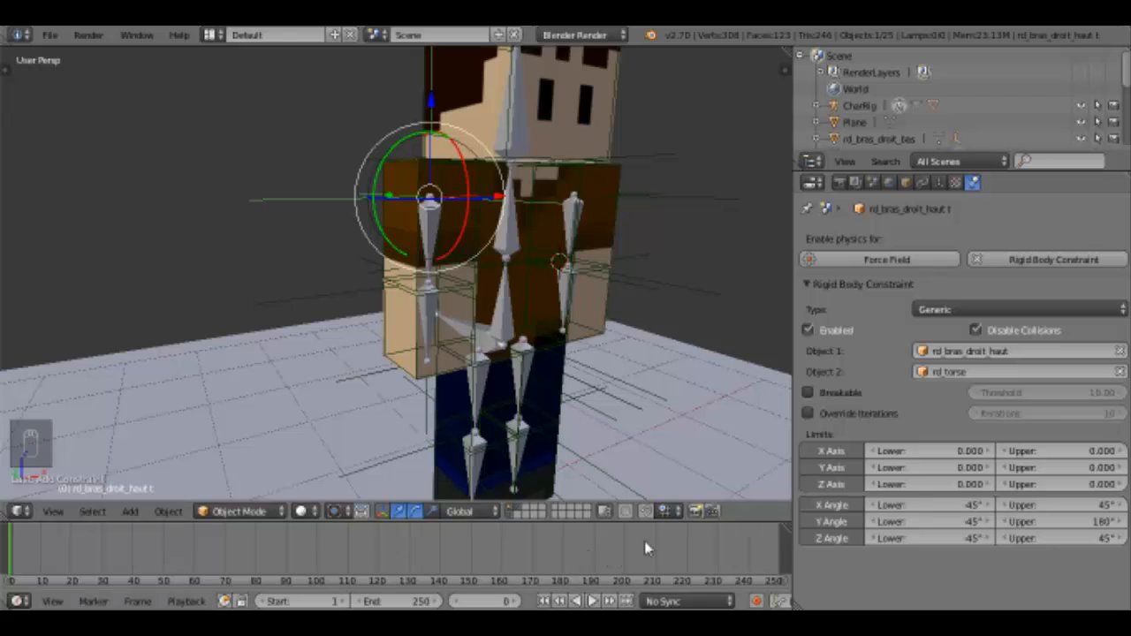
- Test the right shoulder joint's other rotations without keeping them and set its X Angle limits to -90° lower and 90° upper
{"action": "mouse_move", "coordinate": [396, 221]}
{"action": "left_mouse_down"}
{"action": "mouse_move", "coordinate": [391, 168]}
{"action": "mouse_move", "coordinate": [440, 218]}
{"action": "mouse_move", "coordinate": [379, 228]}
{"action": "left_mouse_up"}
{"action": "right_click", "coordinate": [378, 227]}
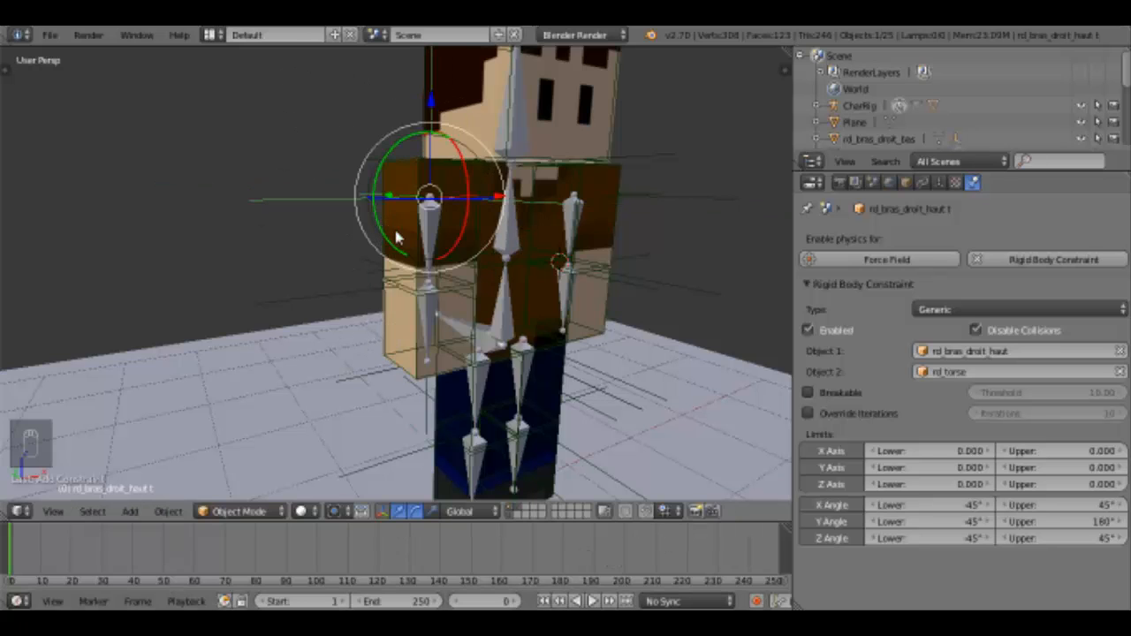
{"action": "left_click_drag", "start_coordinate": [469, 155], "coordinate": [477, 250]}
{"action": "right_click", "coordinate": [477, 251]}
{"action": "left_click_drag", "start_coordinate": [468, 181], "coordinate": [439, 150]}
{"action": "right_click", "coordinate": [438, 150]}
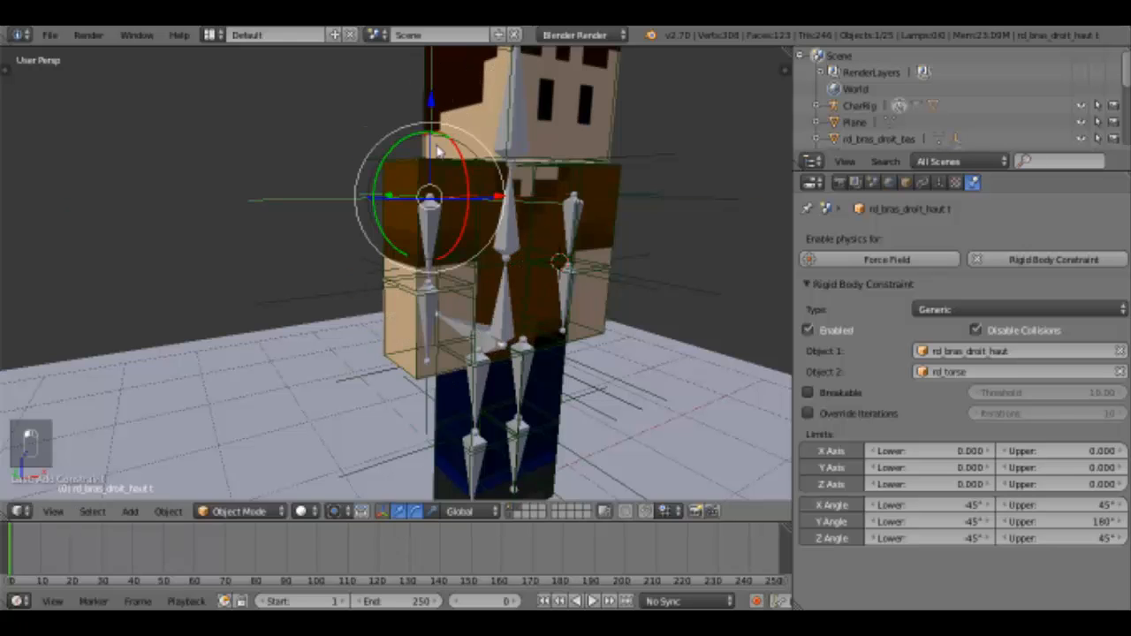
{"action": "left_click", "coordinate": [919, 505]}
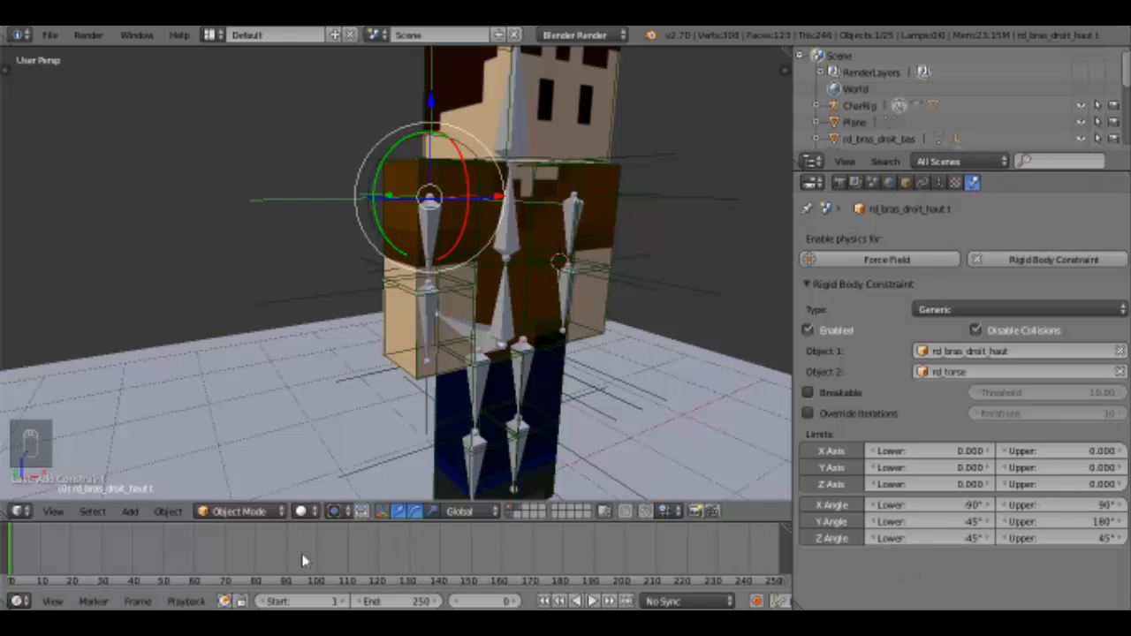
- Play the ragdoll simulation to check the right arm's movement and return the timeline to frame 0
{"action": "left_click", "coordinate": [594, 601]}
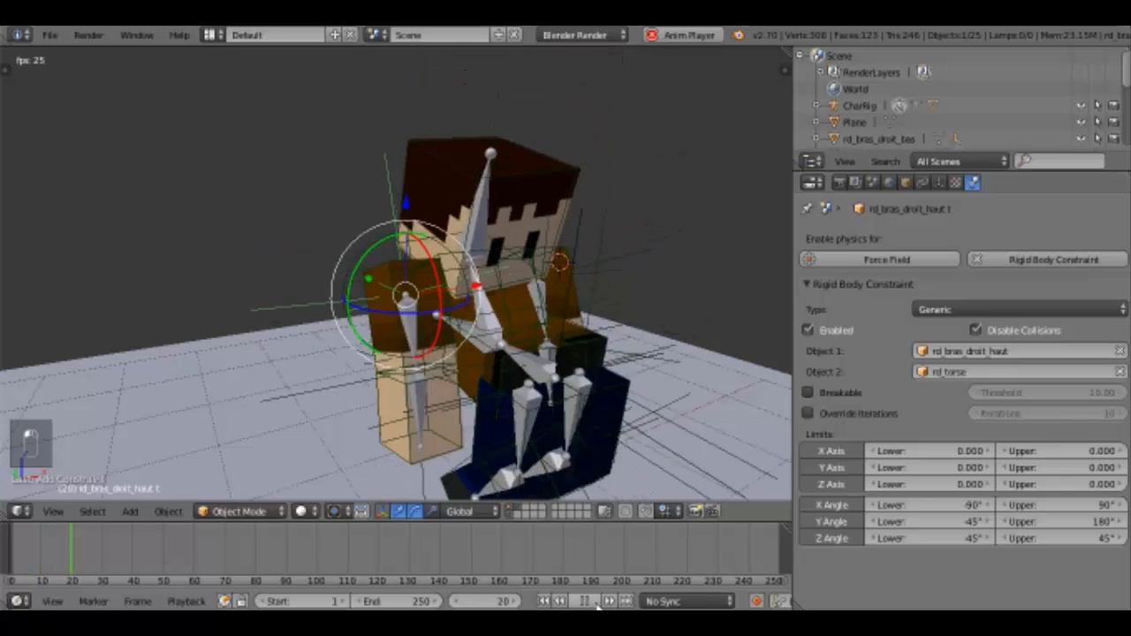
{"action": "left_click", "coordinate": [594, 605]}
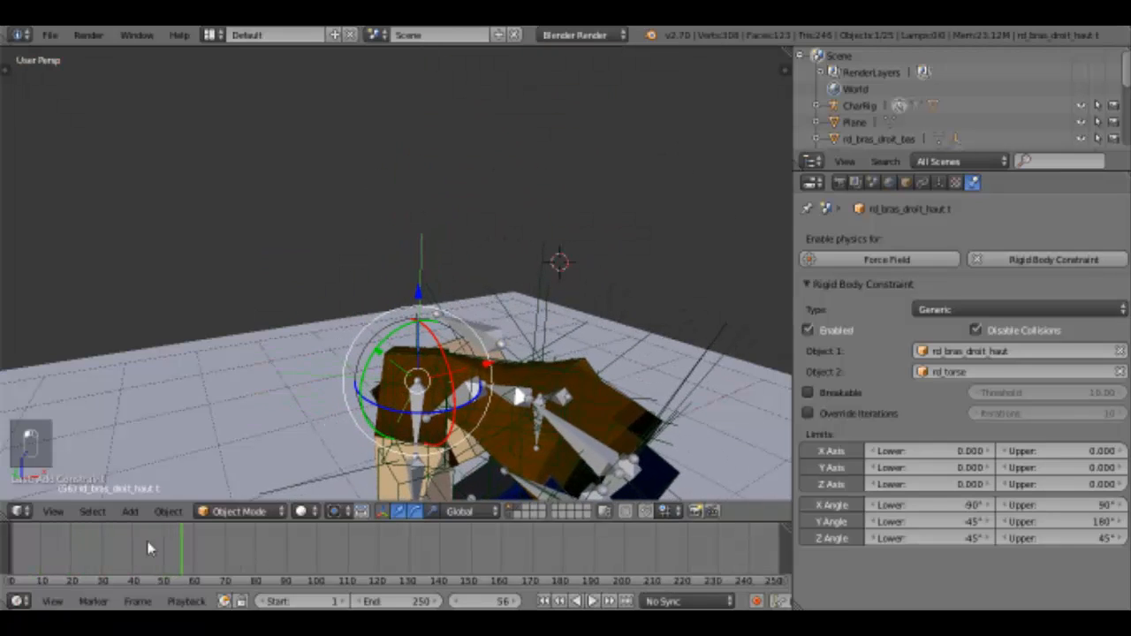
{"action": "left_click_drag", "start_coordinate": [147, 544], "coordinate": [10, 546]}
- Select the right elbow joint rd_bras_droit_bas t and enable its X, Y and Z Angle limits
{"action": "right_click", "coordinate": [397, 318]}
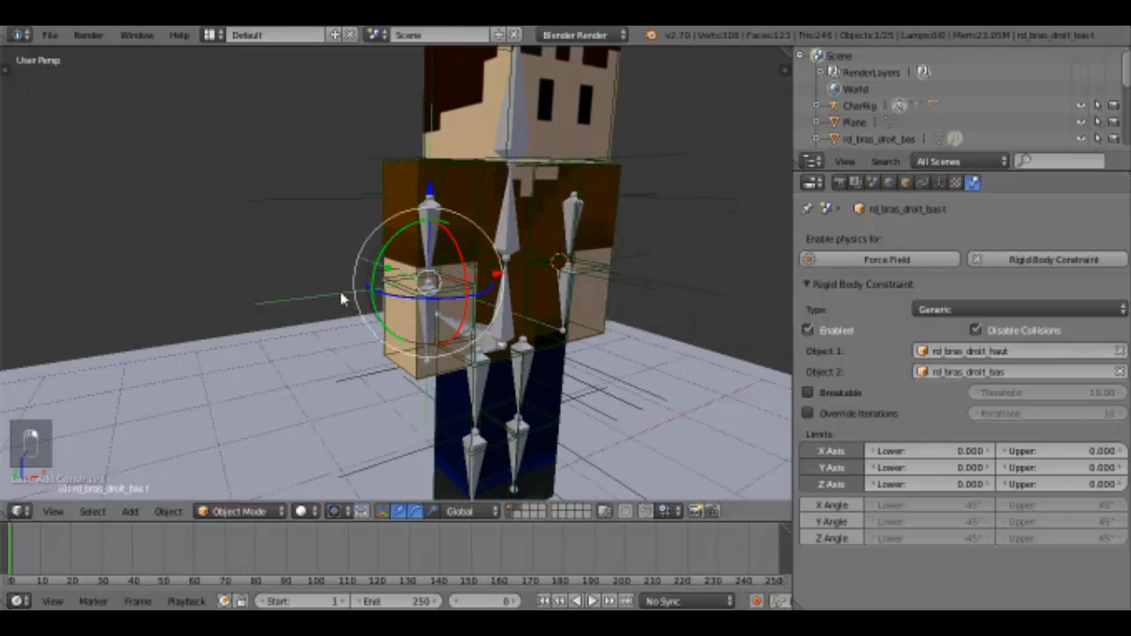
{"action": "middle_click_drag", "start_coordinate": [424, 309], "coordinate": [482, 295]}
{"action": "left_click", "coordinate": [843, 507]}
{"action": "left_click", "coordinate": [843, 522]}
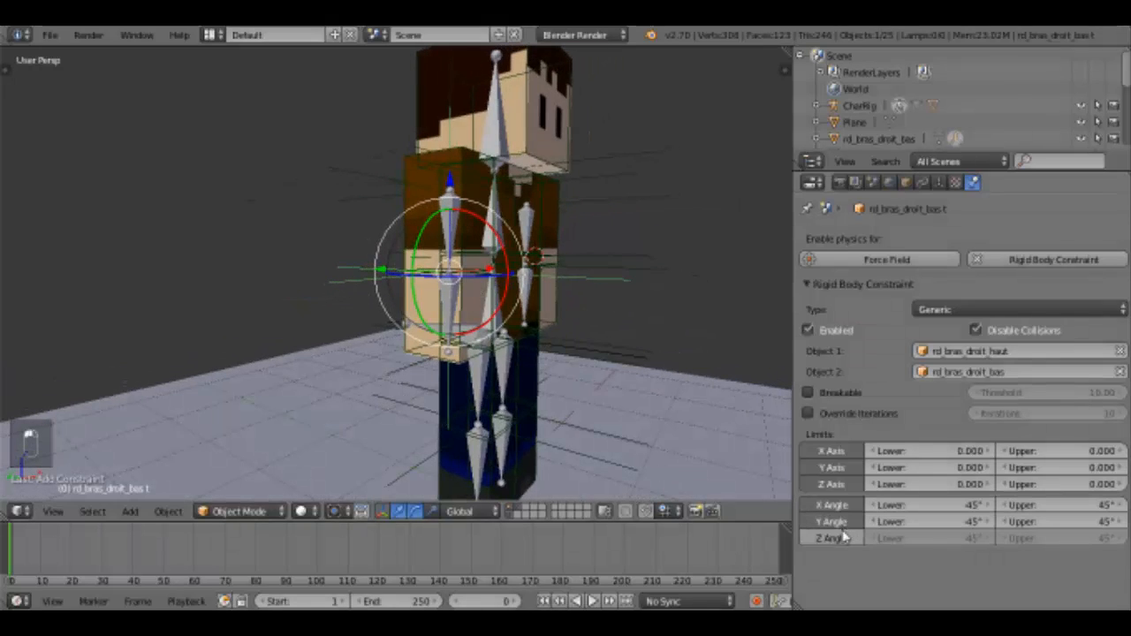
{"action": "left_click", "coordinate": [844, 535]}
- Test the right elbow joint's rotation in several directions without keeping any of it
{"action": "mouse_move", "coordinate": [511, 257]}
{"action": "left_mouse_down"}
{"action": "mouse_move", "coordinate": [517, 297]}
{"action": "mouse_move", "coordinate": [510, 225]}
{"action": "left_mouse_up"}
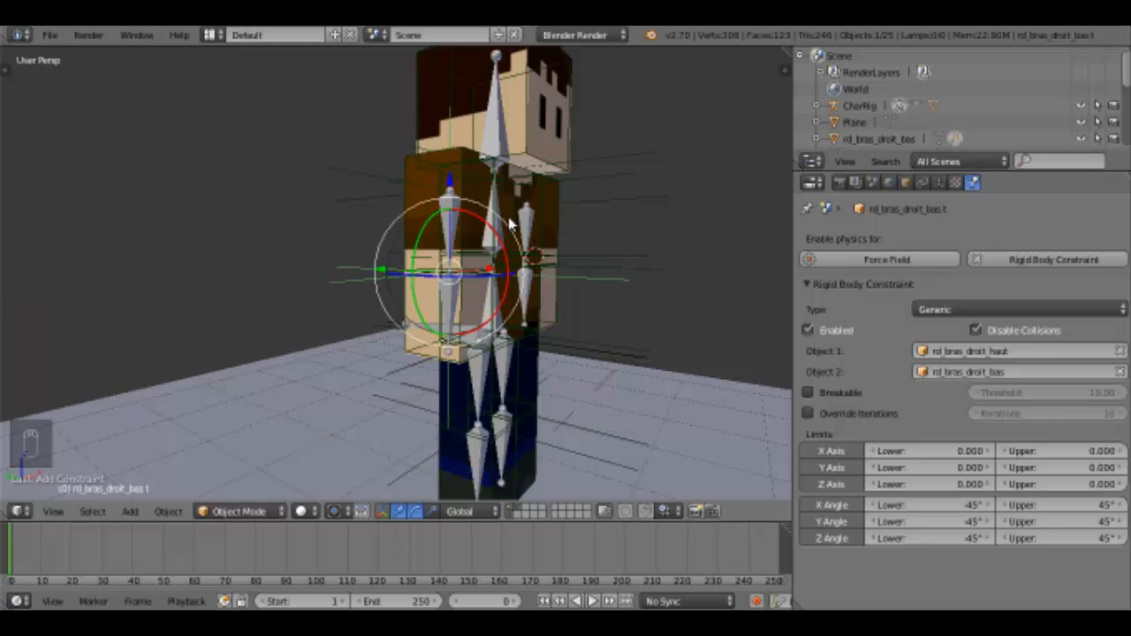
{"action": "right_click", "coordinate": [383, 183]}
{"action": "left_click_drag", "start_coordinate": [489, 134], "coordinate": [521, 258]}
{"action": "right_click", "coordinate": [485, 202]}
{"action": "right_click", "coordinate": [369, 267]}
{"action": "left_click_drag", "start_coordinate": [493, 234], "coordinate": [488, 232]}
{"action": "right_click", "coordinate": [488, 232]}
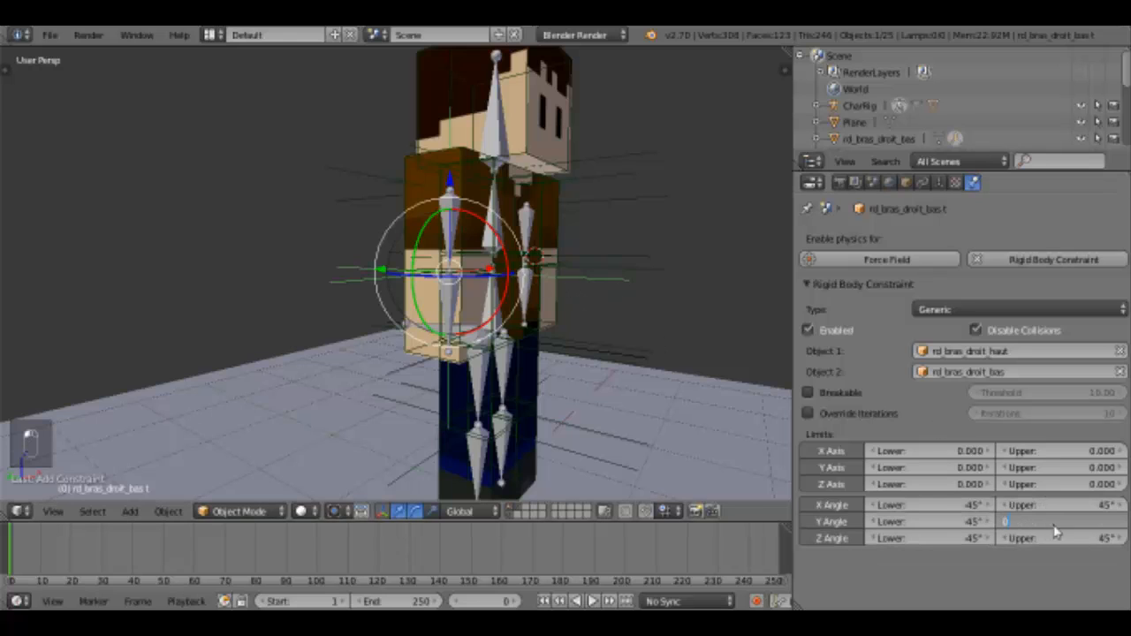
- Set the right elbow joint's Y Angle limits to -50° lower and 0° upper, testing its rotation without keeping it
{"action": "key", "text": "Return"}
{"action": "left_click_drag", "start_coordinate": [510, 260], "coordinate": [459, 252]}
{"action": "right_click", "coordinate": [459, 252]}
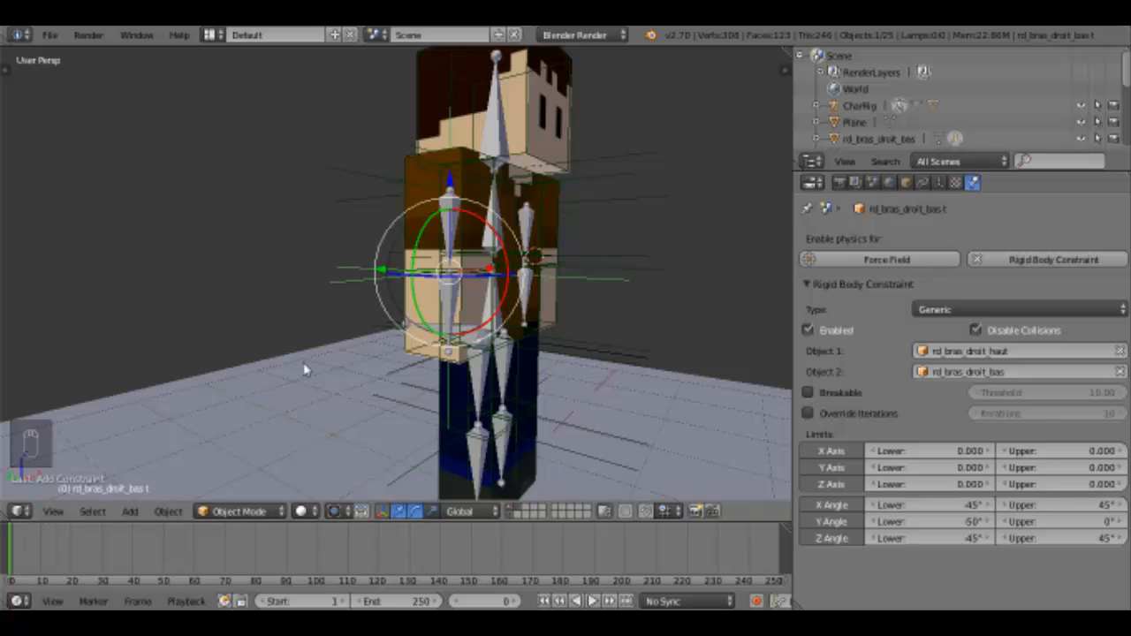
- Recheck the right elbow's bending direction, then set its X Angle limits to -50° lower and 0° upper and its lower Y Angle limit to 0°
{"action": "middle_click_drag", "start_coordinate": [304, 369], "coordinate": [390, 248]}
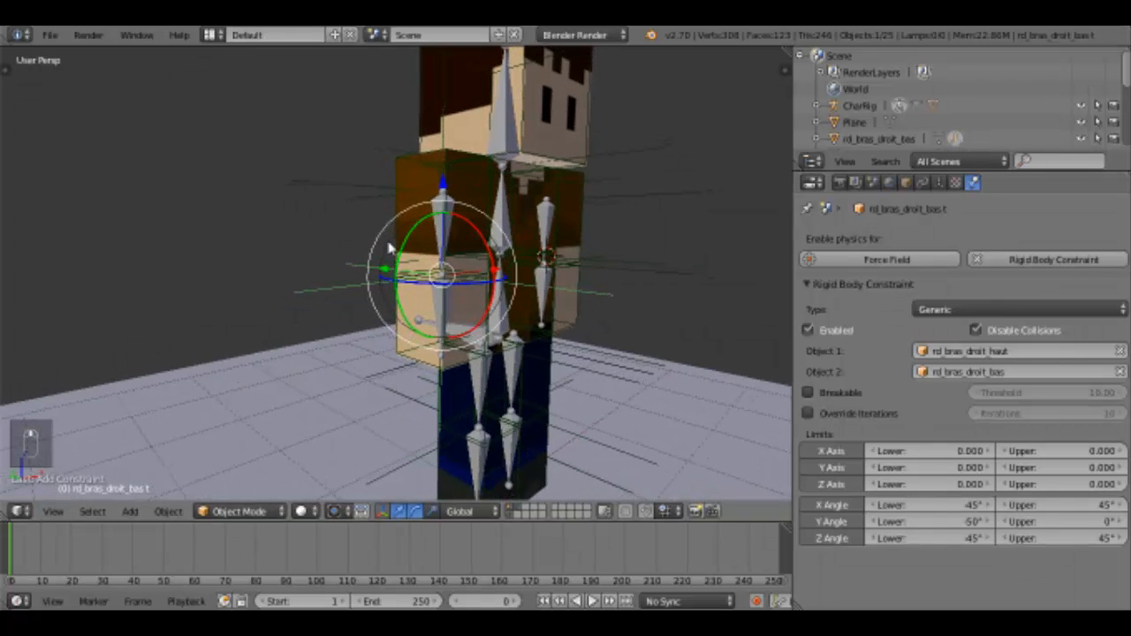
{"action": "mouse_move", "coordinate": [403, 248]}
{"action": "left_mouse_down"}
{"action": "mouse_move", "coordinate": [399, 214]}
{"action": "mouse_move", "coordinate": [400, 243]}
{"action": "left_mouse_up"}
{"action": "right_click", "coordinate": [401, 243]}
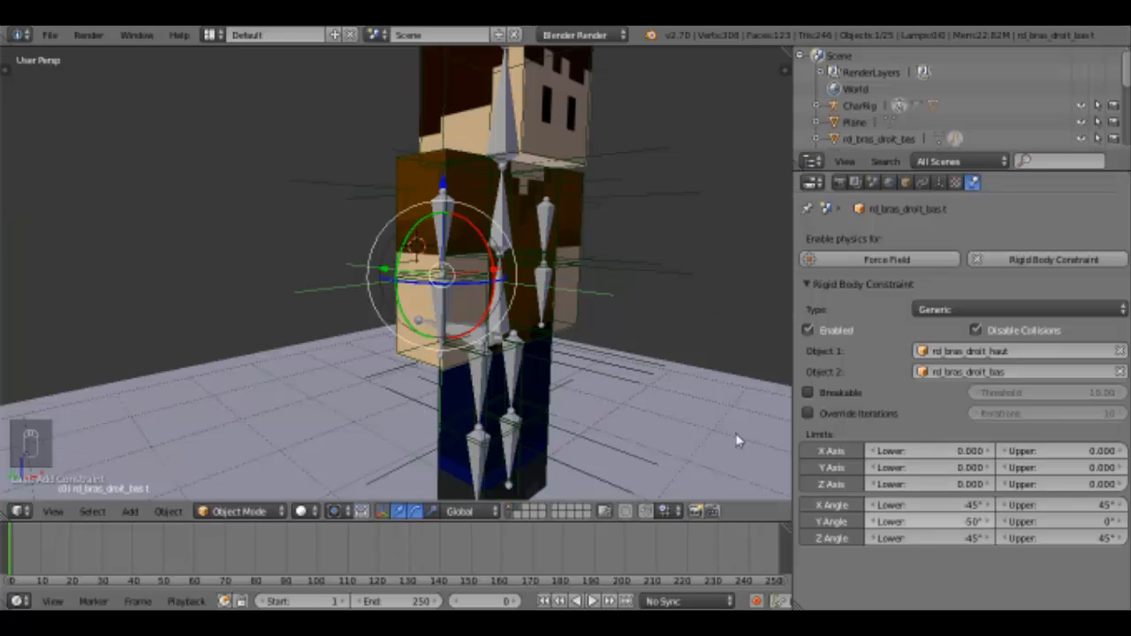
{"action": "left_click_drag", "start_coordinate": [408, 249], "coordinate": [412, 240]}
{"action": "right_click", "coordinate": [414, 240]}
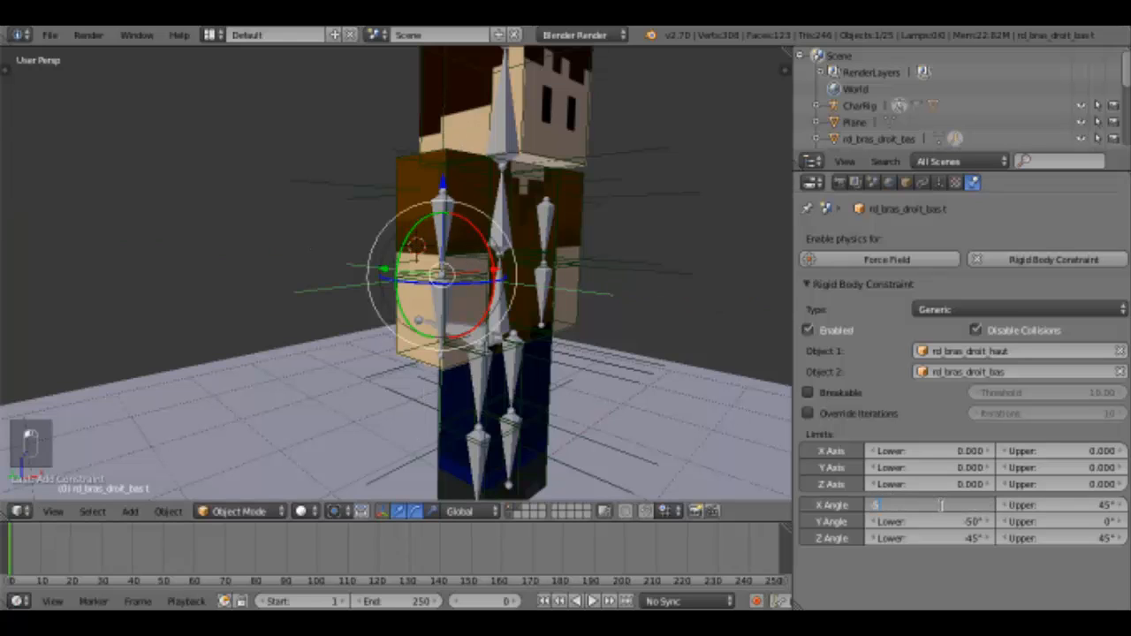
{"action": "type", "text": "0"}
{"action": "key", "text": "Return"}
{"action": "left_click", "coordinate": [971, 524]}
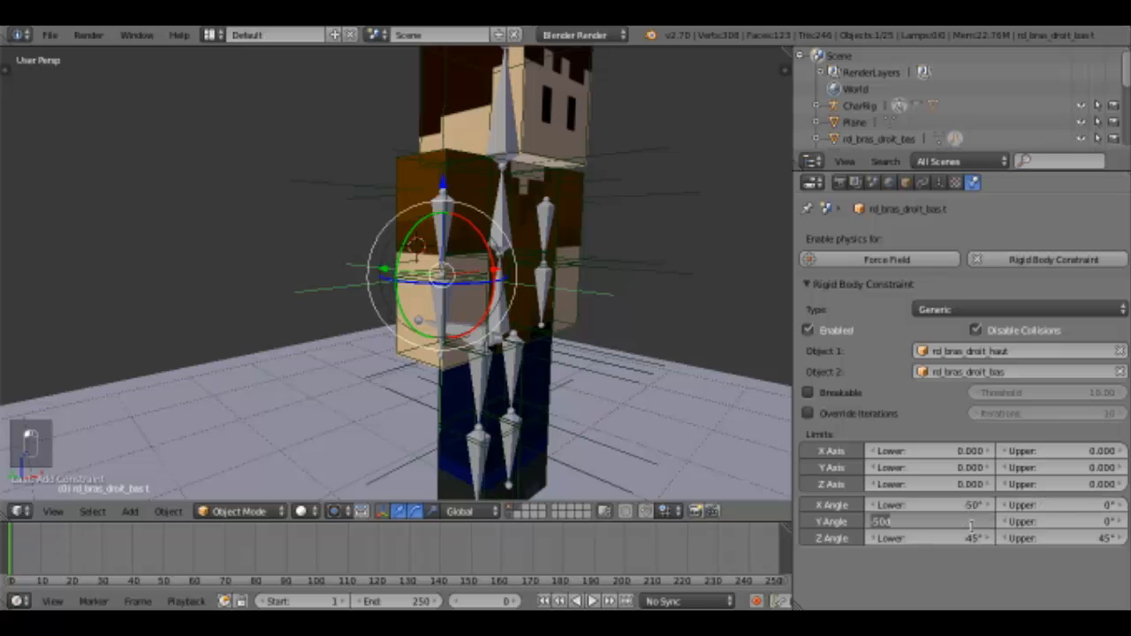
{"action": "key", "text": "Return"}
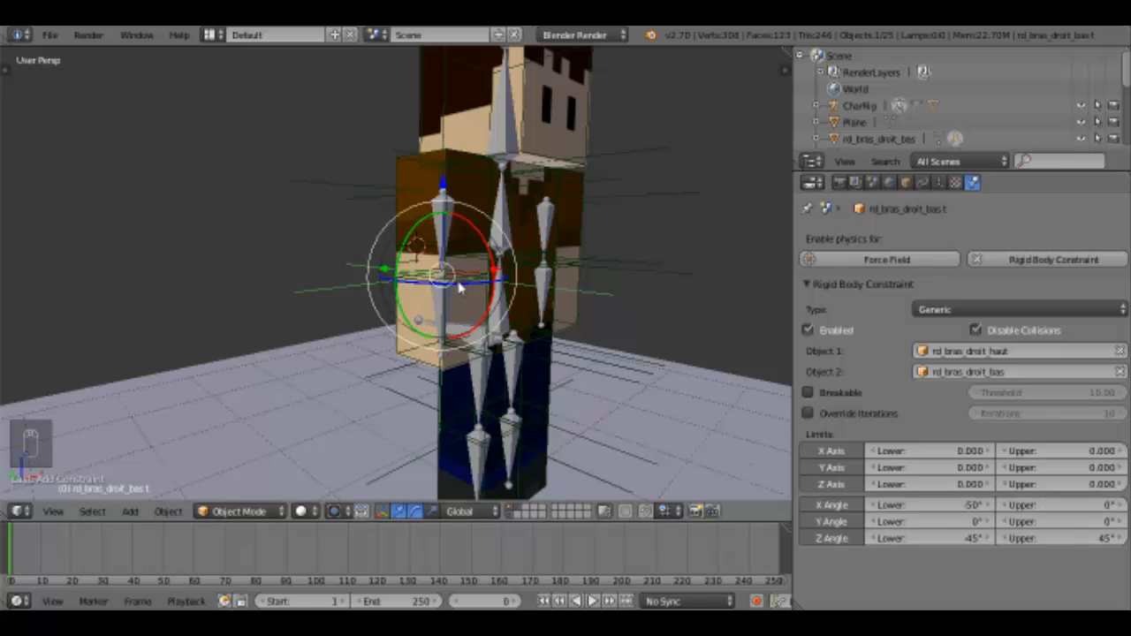
- Set the Z Angle limits of rd_bras_droit_bas t to -5° lower and 5° upper
{"action": "left_click_drag", "start_coordinate": [459, 286], "coordinate": [517, 338]}
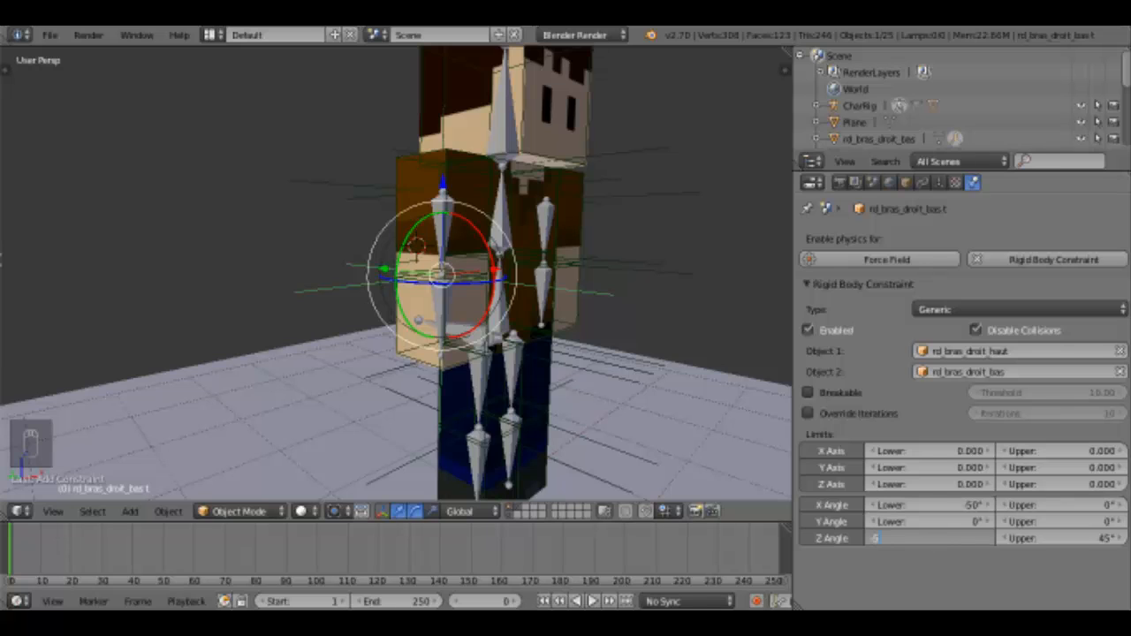
{"action": "type", "text": "-5"}
{"action": "key", "text": "Return"}
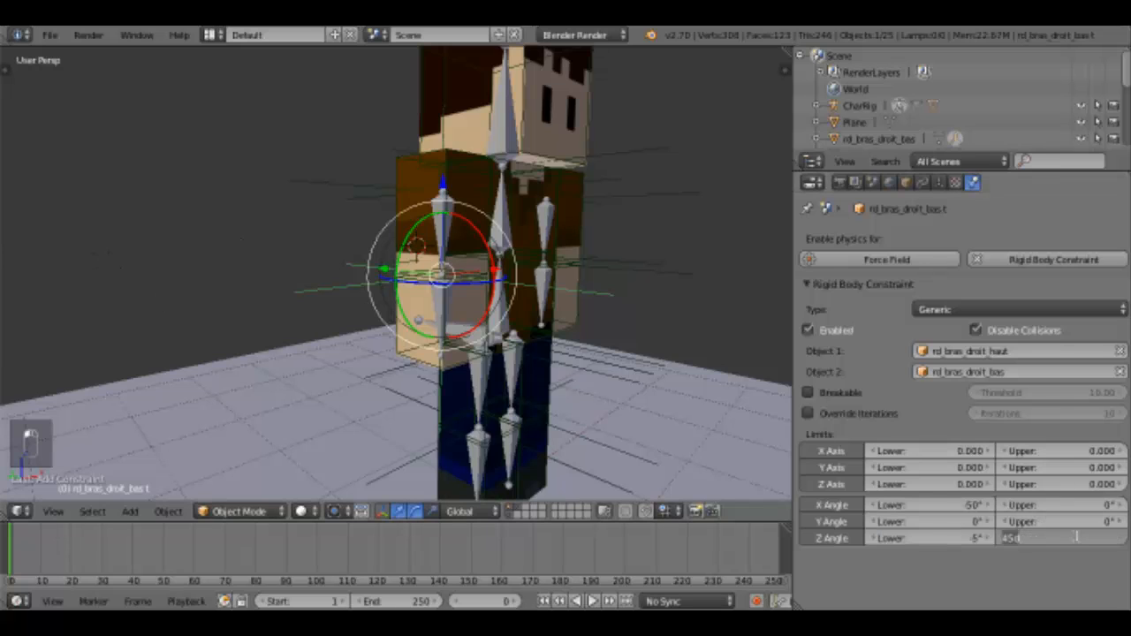
{"action": "left_click", "coordinate": [1073, 538]}
{"action": "type", "text": "5"}
{"action": "key", "text": "Return"}
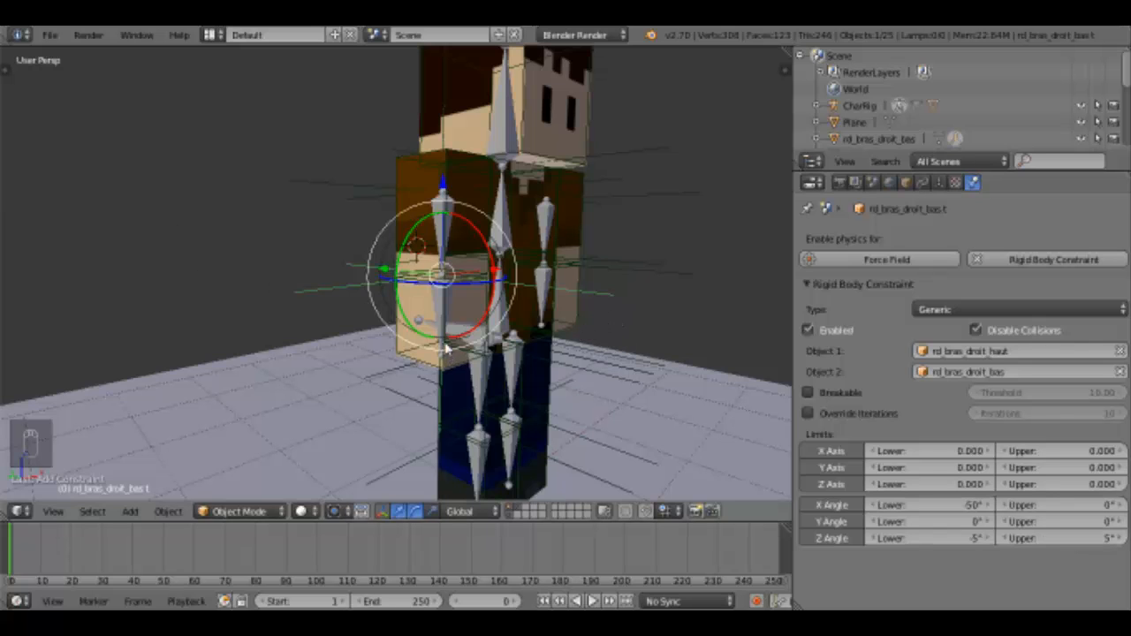
- Play the ragdoll simulation and examine how the character falls with the new elbow limits
{"action": "key", "text": "alt+a"}
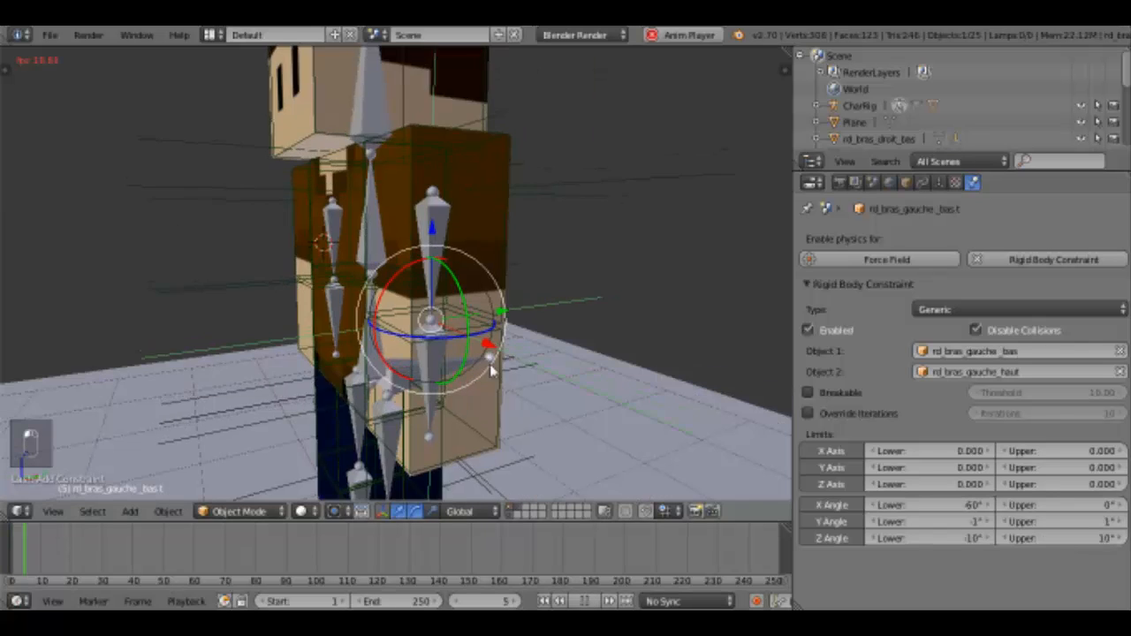
{"action": "scroll", "coordinate": [486, 370], "scroll_direction": "down", "scroll_amount": 2}
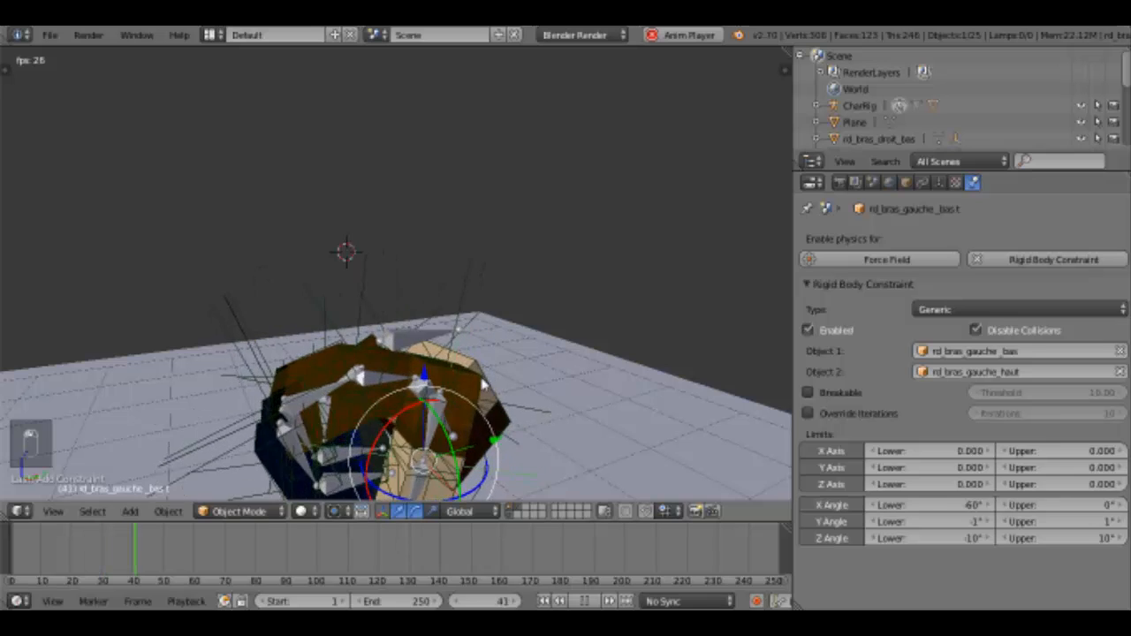
{"action": "scroll", "coordinate": [484, 385], "scroll_direction": "down", "scroll_amount": 2}
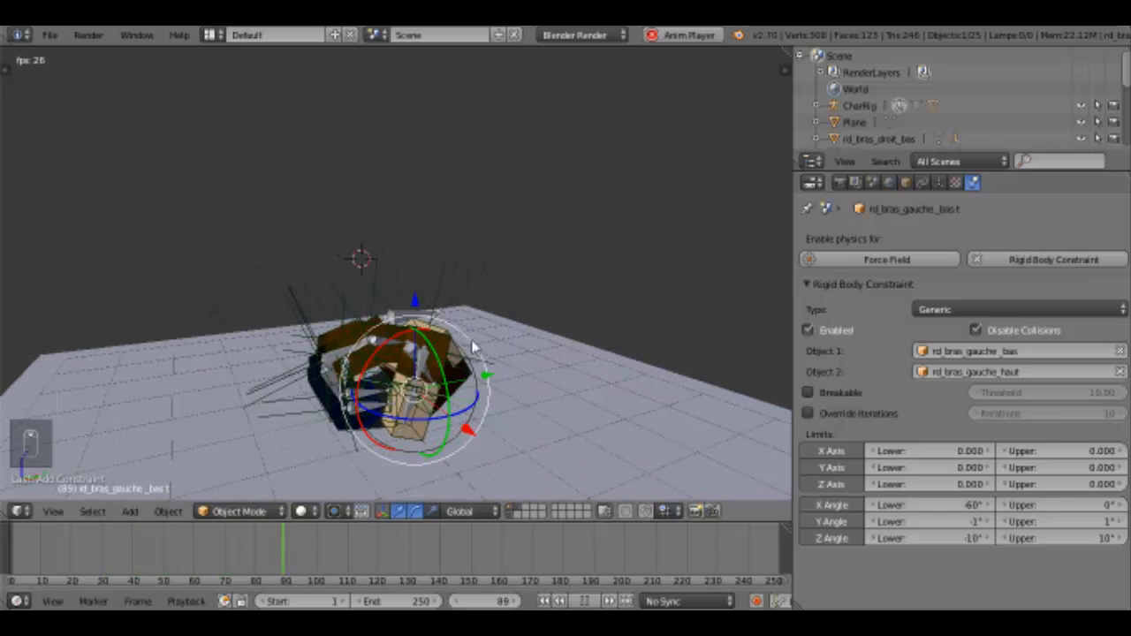
{"action": "middle_click_drag", "start_coordinate": [476, 359], "coordinate": [490, 329]}
- Try moving the ground Plane during playback without keeping the move, and return the stopped simulation to frame 0
{"action": "right_click_drag", "start_coordinate": [482, 331], "coordinate": [510, 215]}
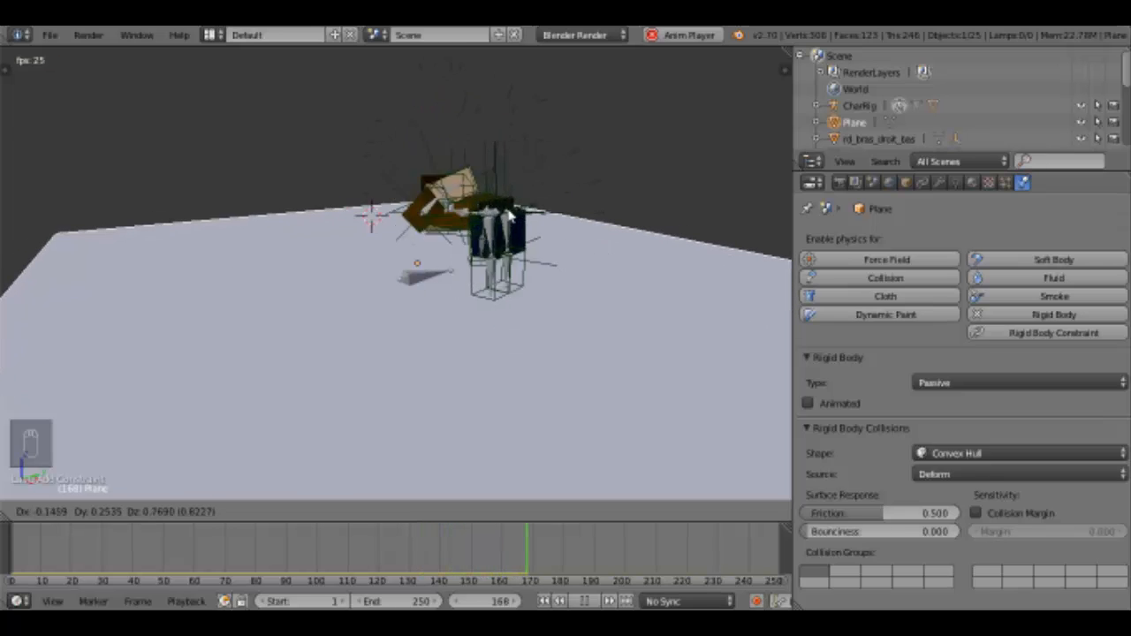
{"action": "right_click", "coordinate": [511, 214]}
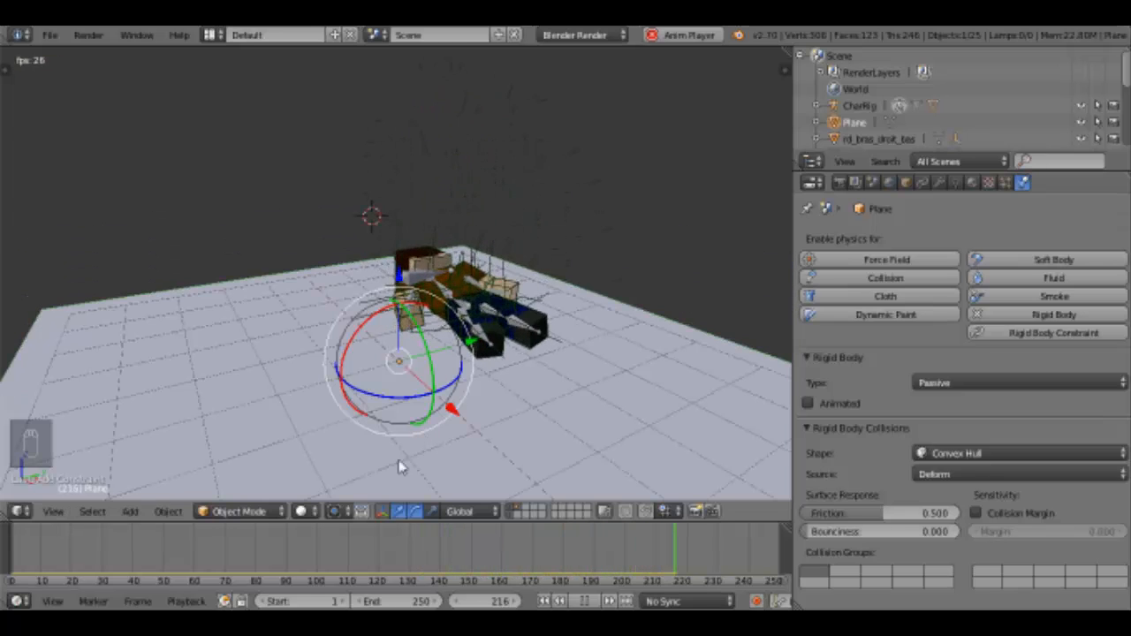
{"action": "middle_click_drag", "start_coordinate": [448, 421], "coordinate": [380, 390]}
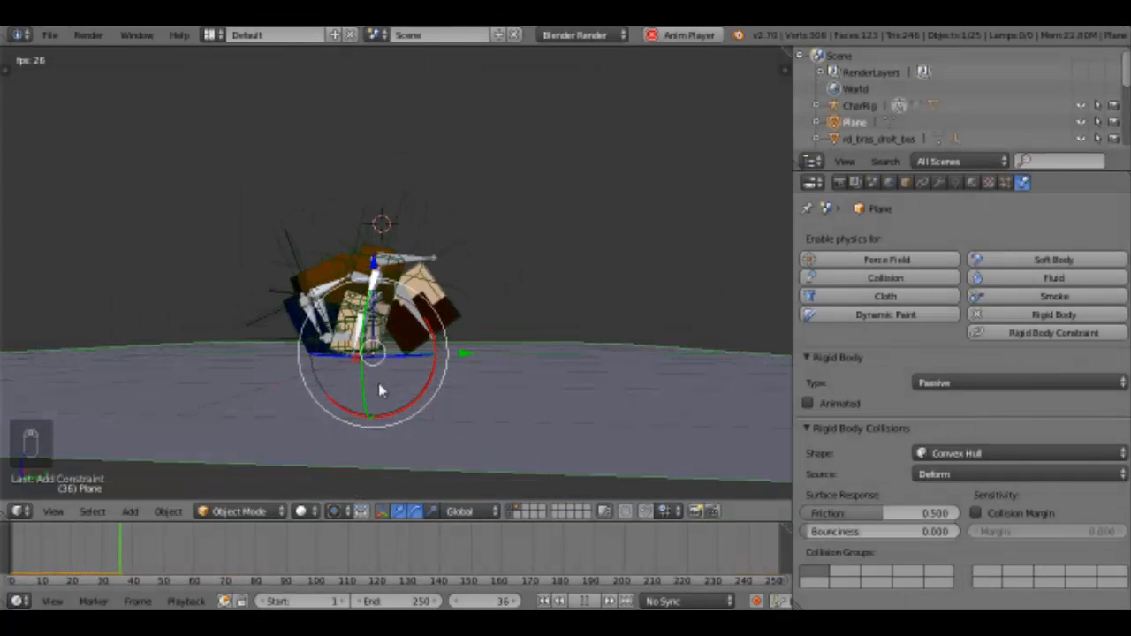
{"action": "left_click", "coordinate": [586, 602]}
{"action": "left_click_drag", "start_coordinate": [159, 548], "coordinate": [11, 548]}
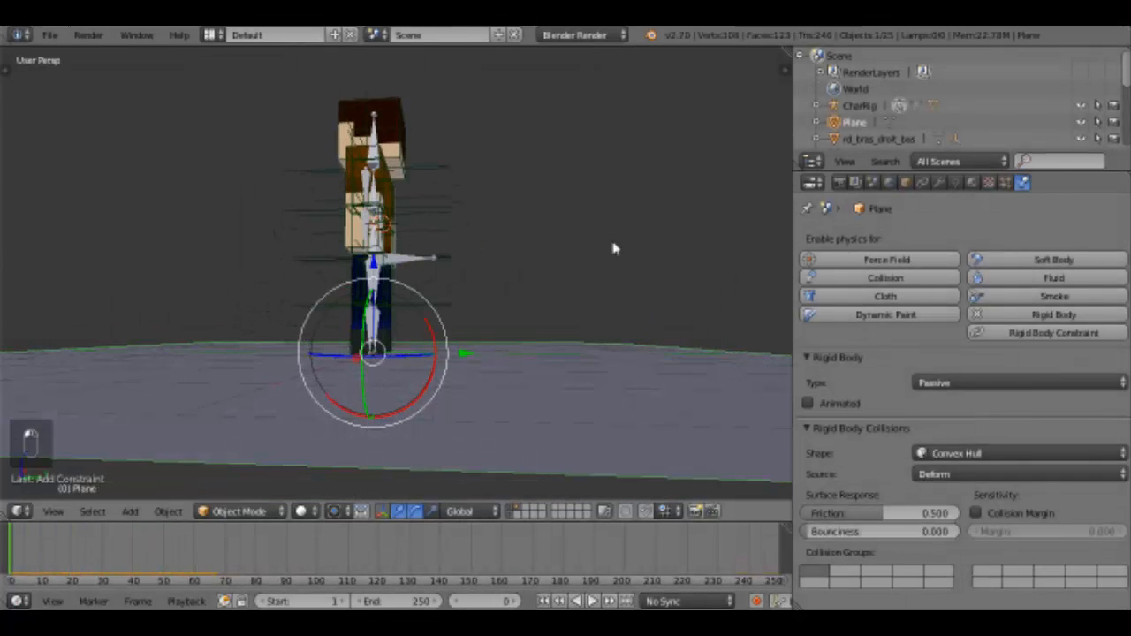
- Save the ragdoll project file
{"action": "left_click", "coordinate": [50, 34]}
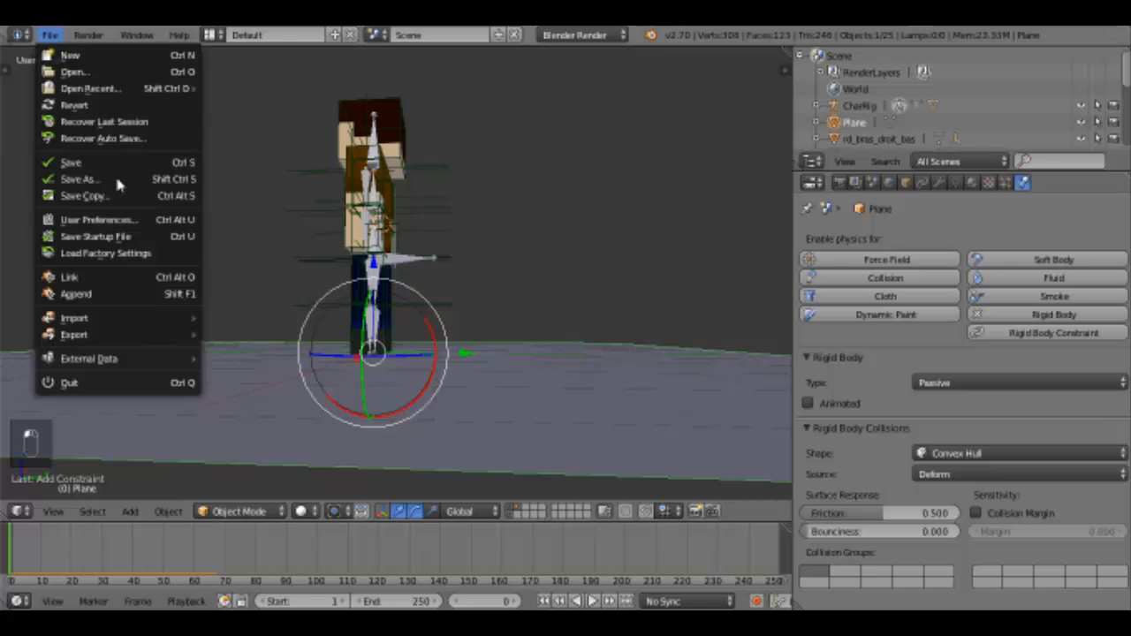
{"action": "left_click", "coordinate": [80, 162]}
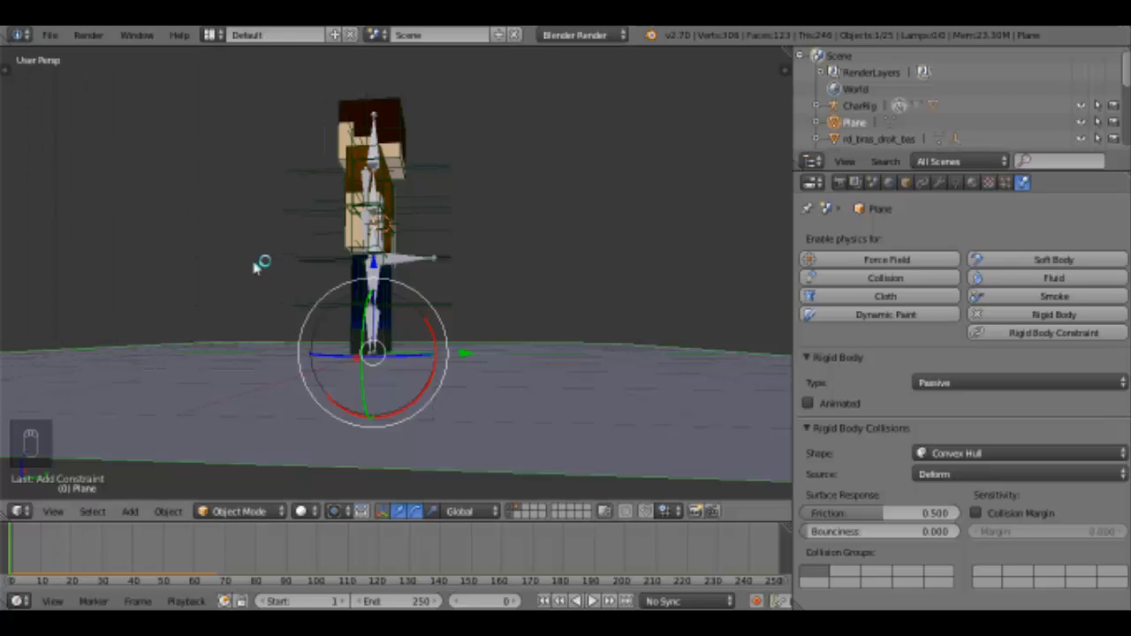
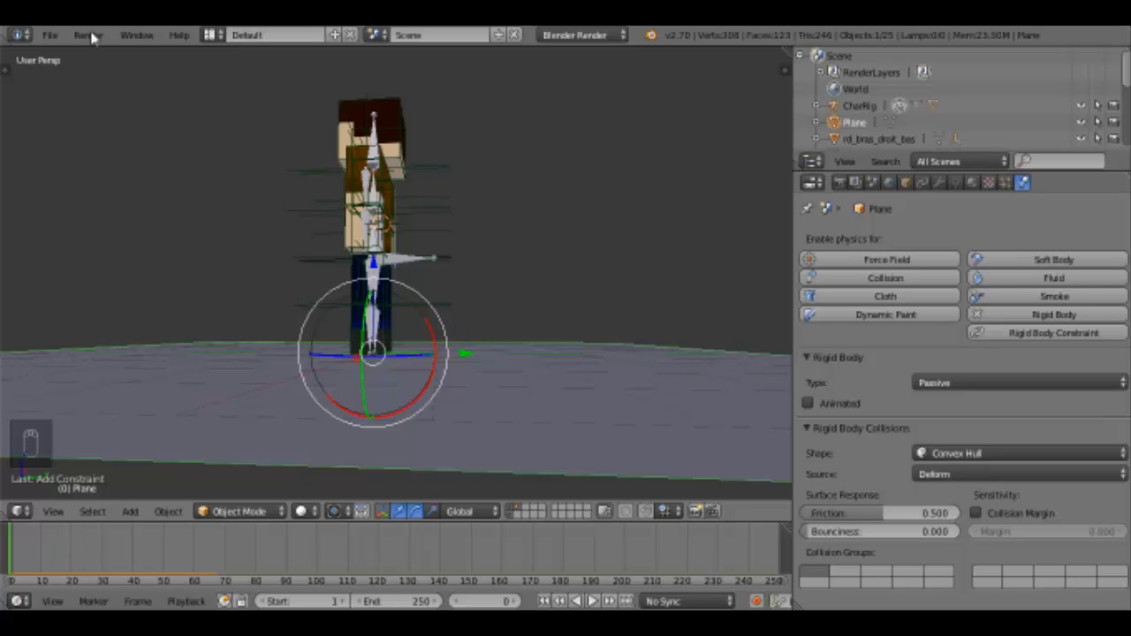
{"action": "left_click", "coordinate": [51, 36]}
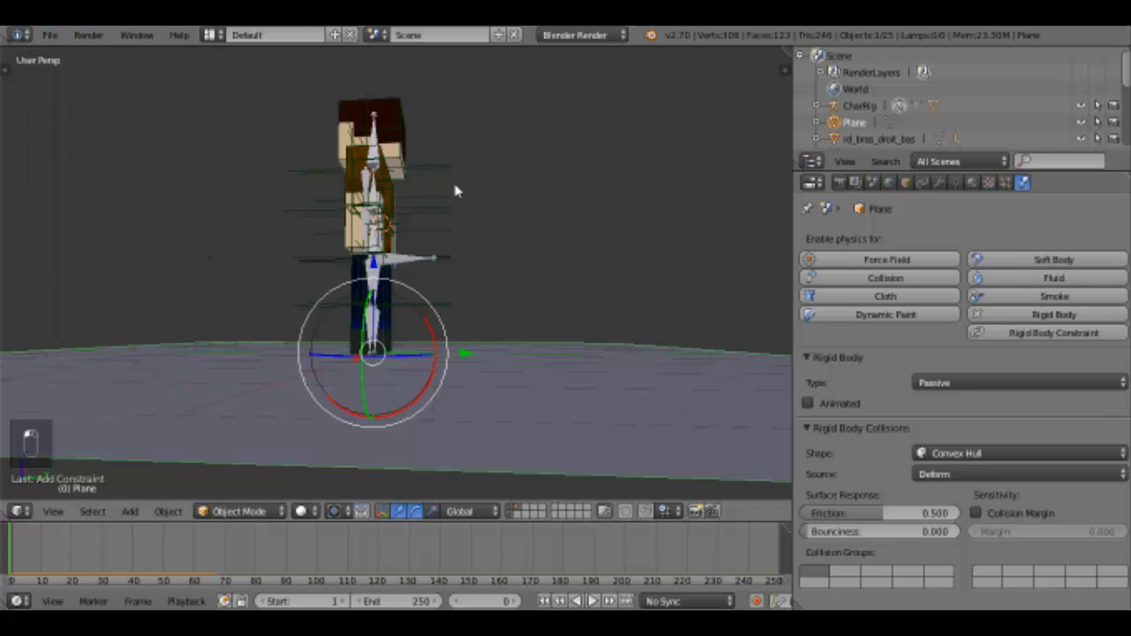
{"action": "middle_click_drag", "start_coordinate": [457, 189], "coordinate": [448, 242]}
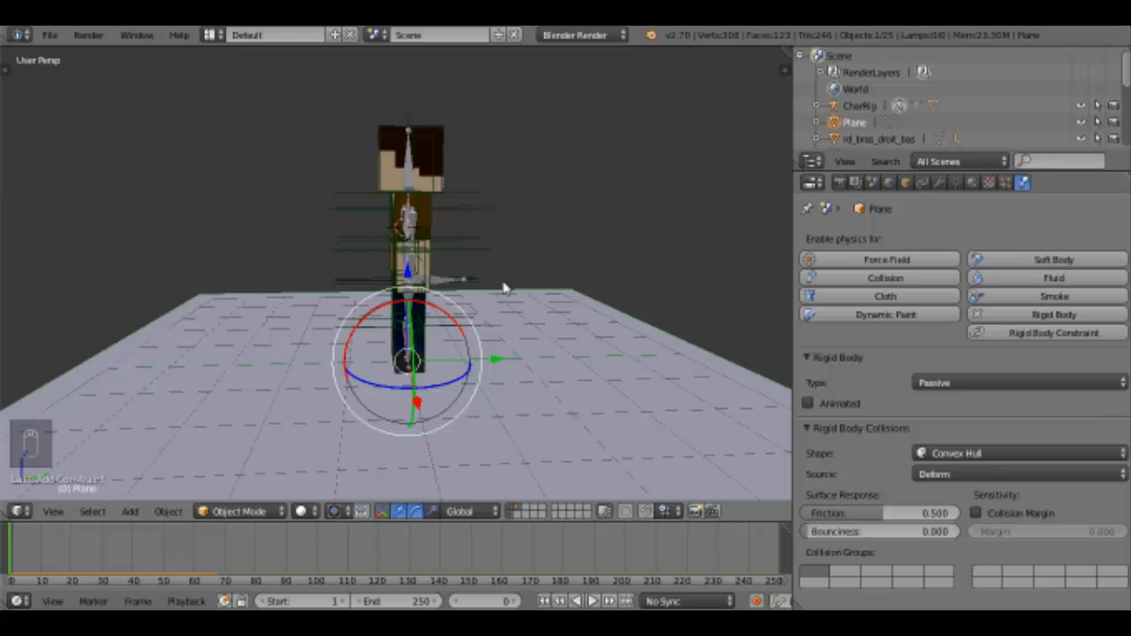
{"action": "left_click", "coordinate": [48, 34]}
{"action": "middle_click_drag", "start_coordinate": [490, 324], "coordinate": [597, 321]}
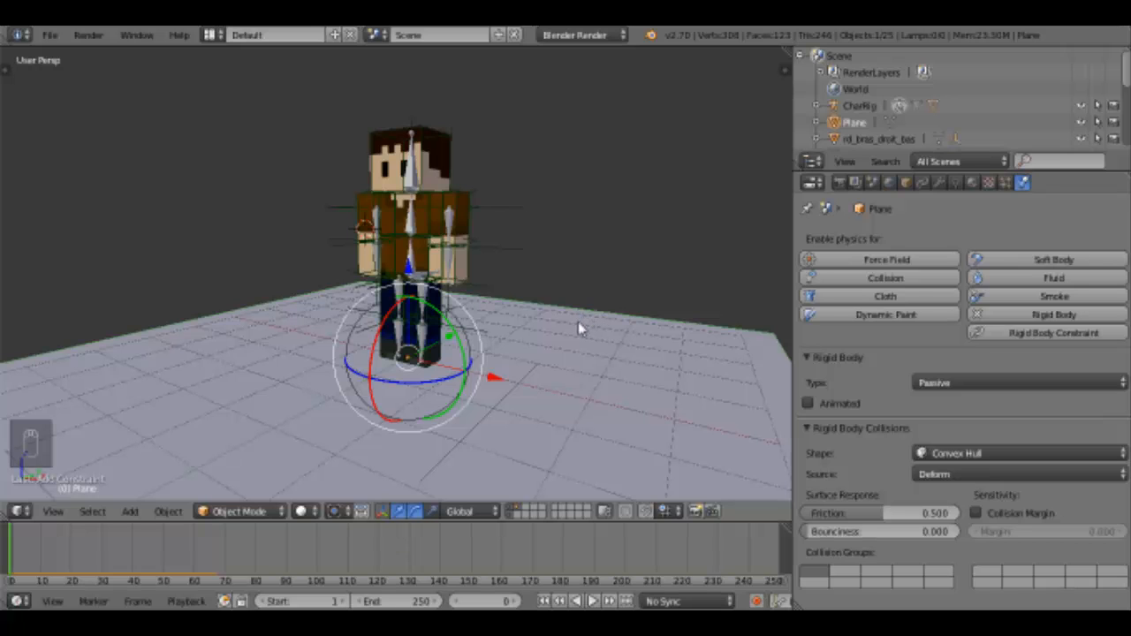
- Add a UV Sphere beside the character and raise it along Z above the ground plane
{"action": "middle_click_drag", "start_coordinate": [555, 331], "coordinate": [407, 334]}
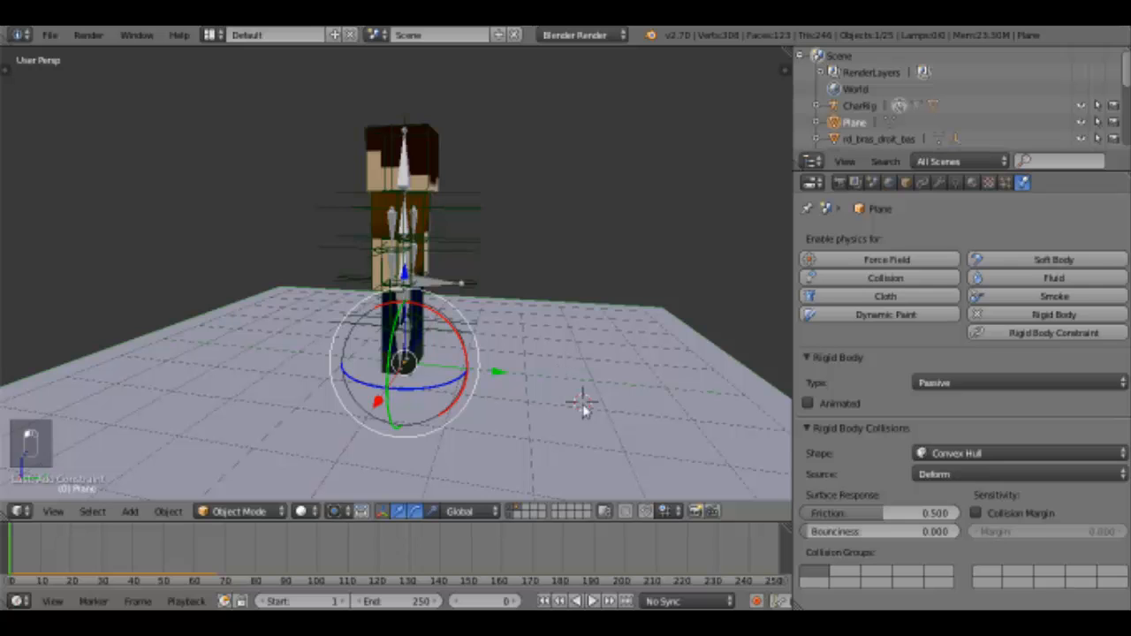
{"action": "middle_click_drag", "start_coordinate": [588, 387], "coordinate": [571, 373]}
{"action": "key", "text": "shift+a"}
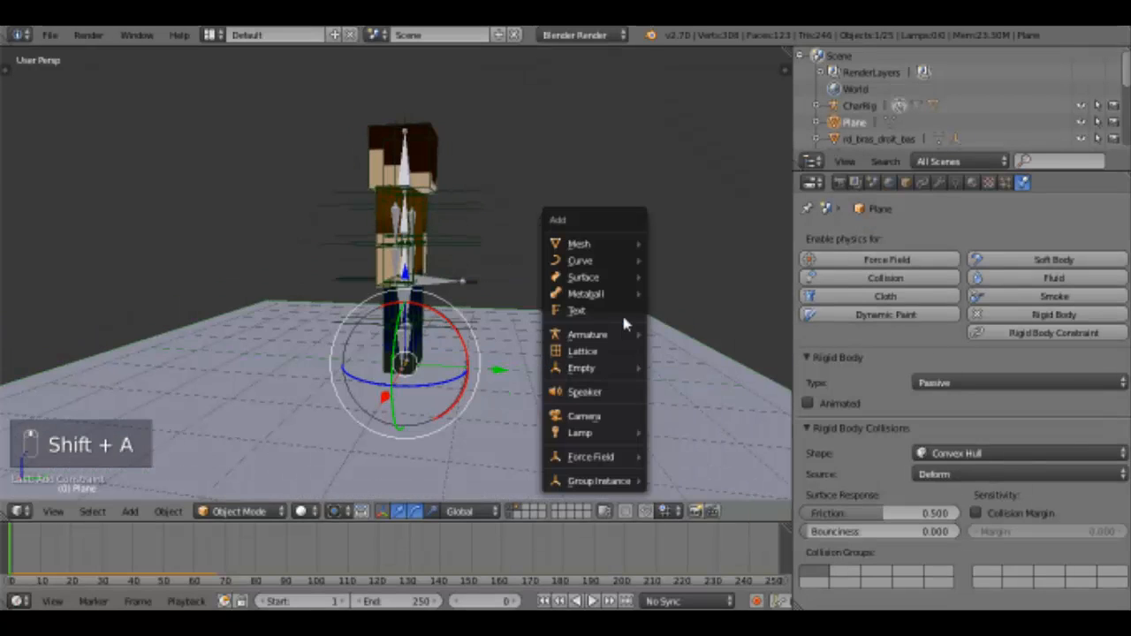
{"action": "mouse_move", "coordinate": [643, 244]}
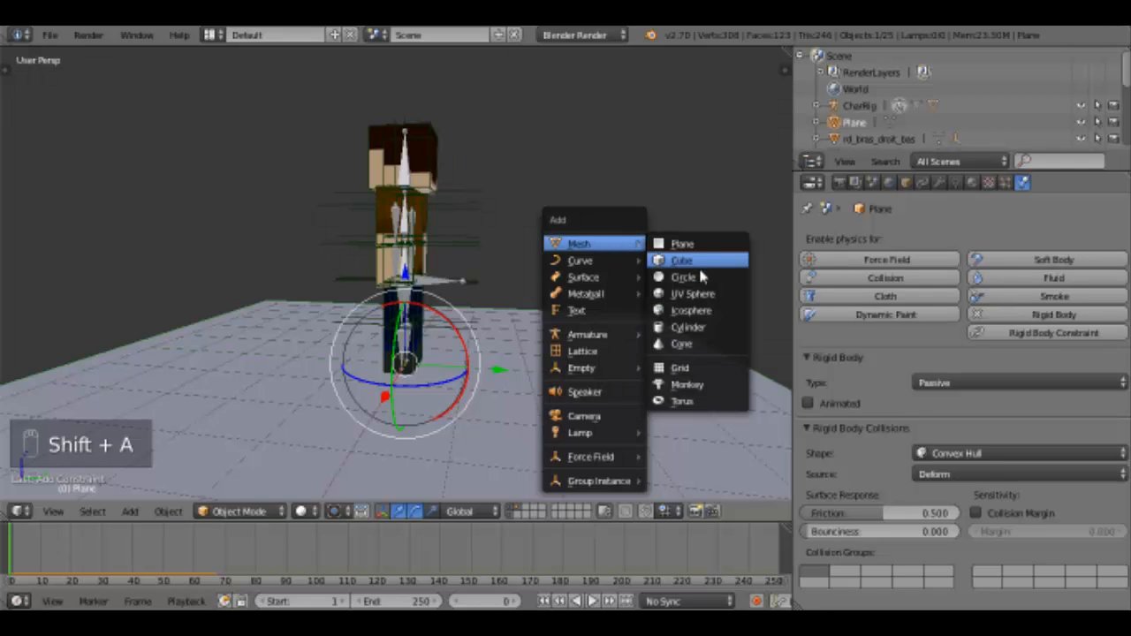
{"action": "left_click", "coordinate": [694, 294]}
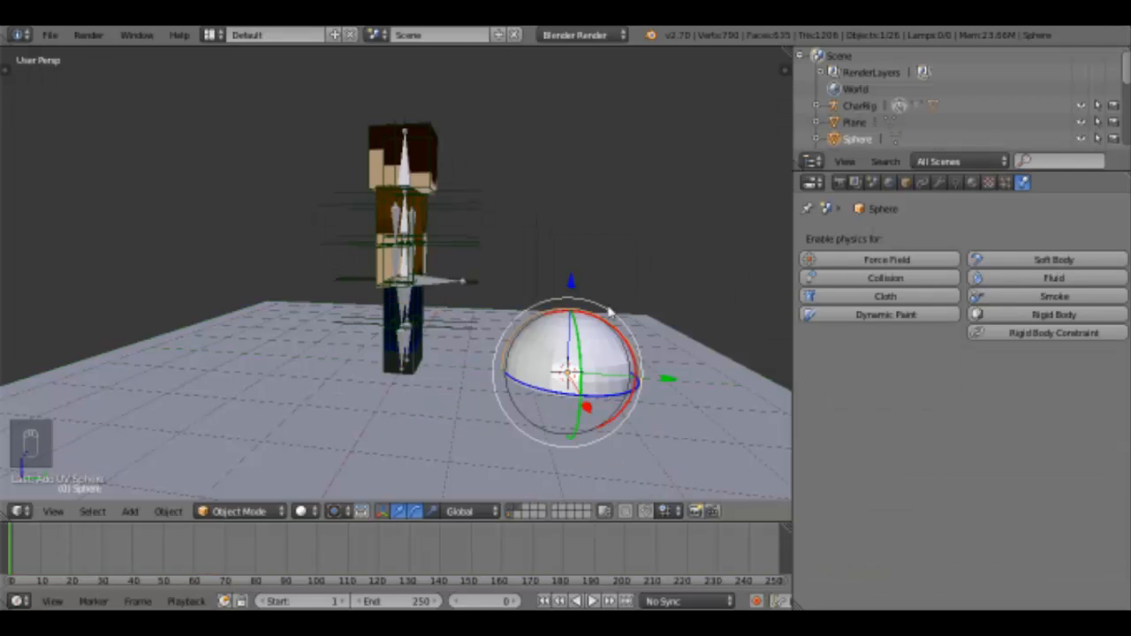
{"action": "left_click_drag", "start_coordinate": [569, 281], "coordinate": [613, 137]}
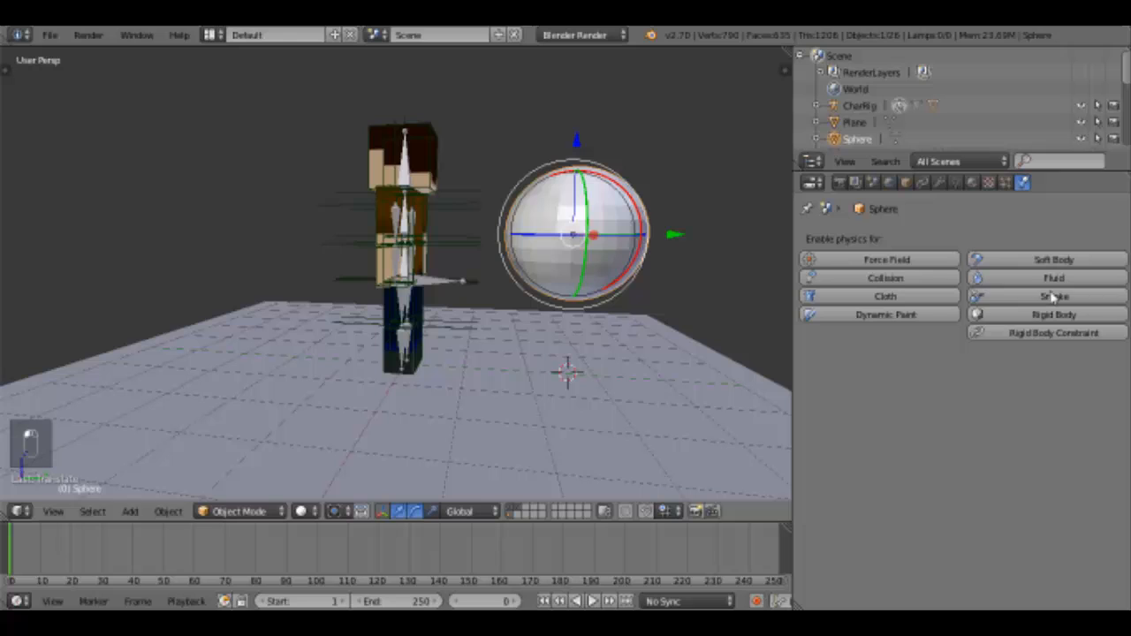
- Make the sphere a Passive, Animated rigid body with a Sphere collision shape
{"action": "left_click", "coordinate": [982, 317]}
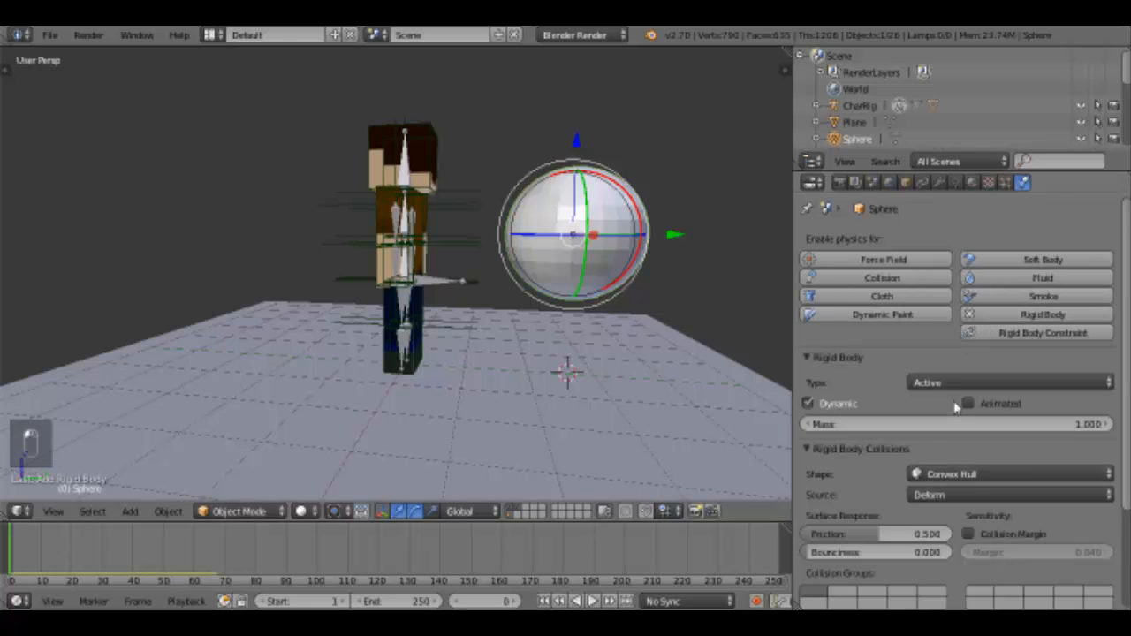
{"action": "left_click", "coordinate": [959, 383]}
{"action": "left_click", "coordinate": [960, 345]}
{"action": "left_click", "coordinate": [809, 403]}
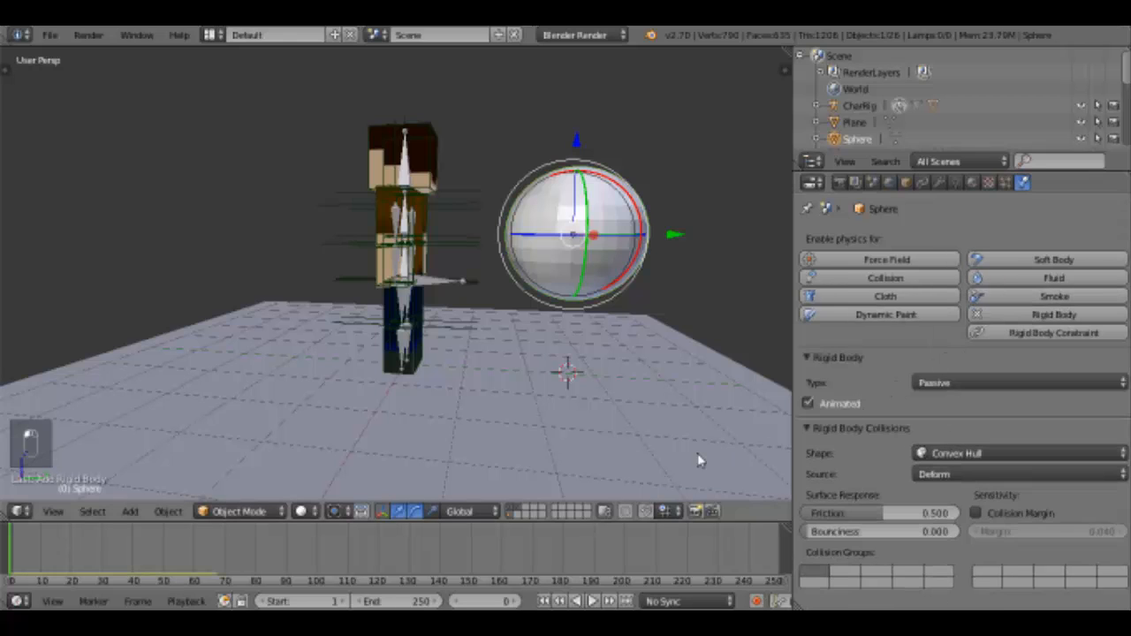
{"action": "left_click", "coordinate": [1008, 453]}
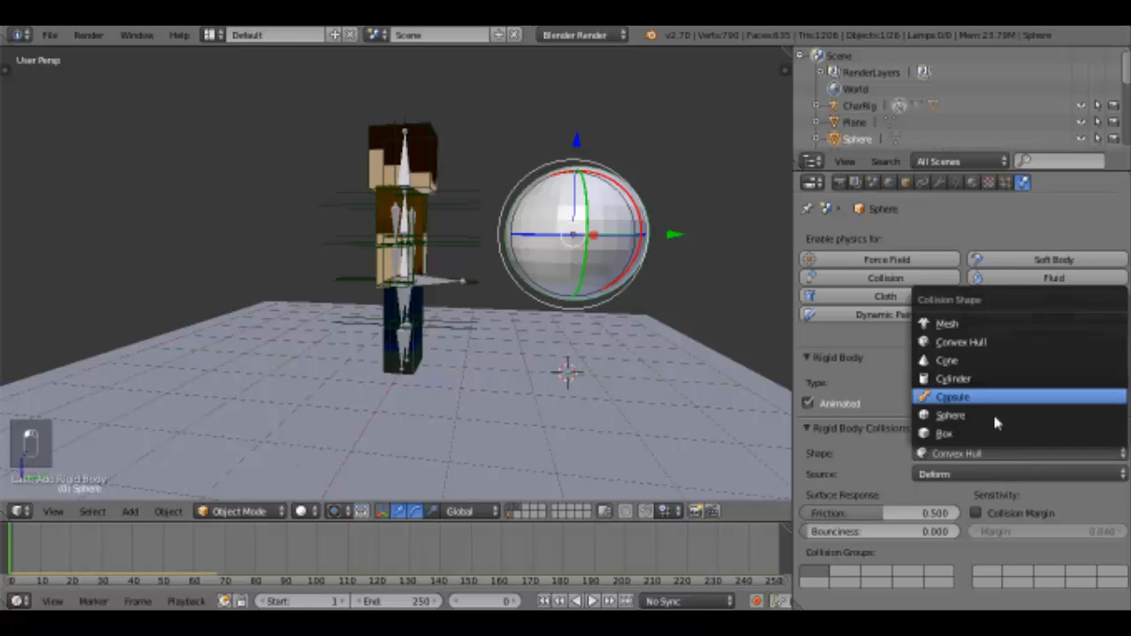
{"action": "left_click", "coordinate": [992, 413]}
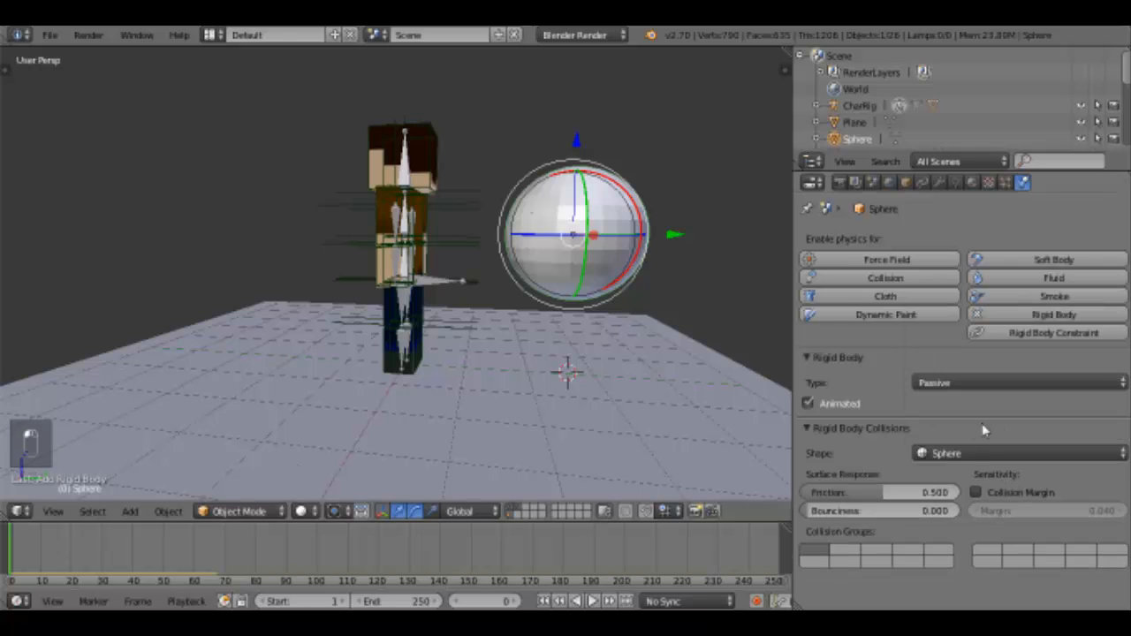
- Move the sphere along Y closer to the character, testing the simulation before and after, and return to frame 0
{"action": "left_click", "coordinate": [593, 601]}
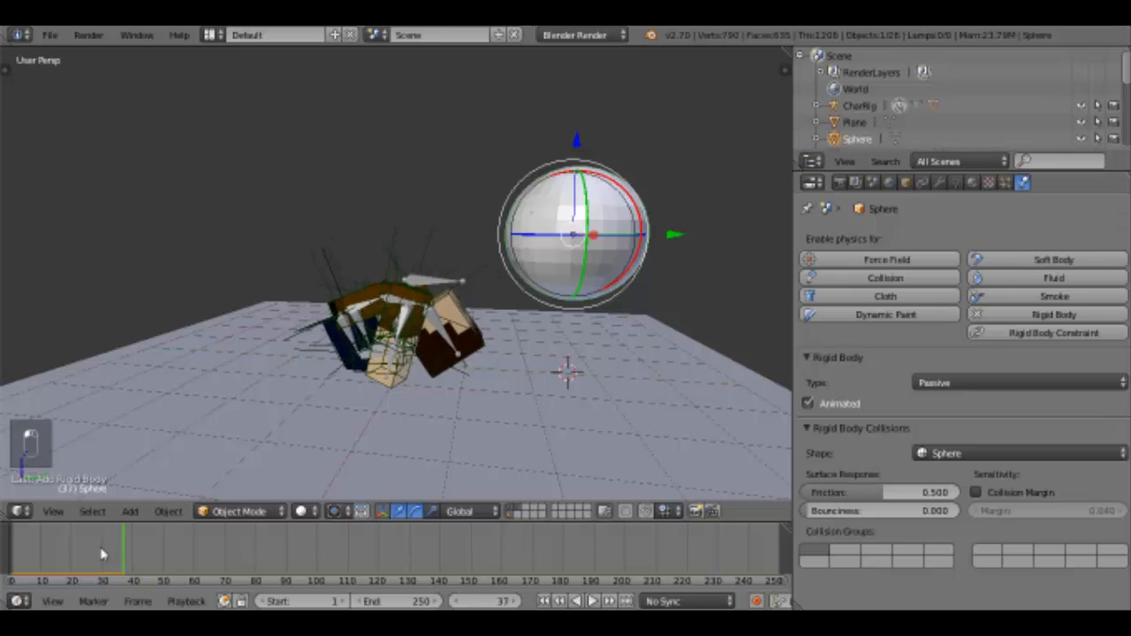
{"action": "key", "text": "Escape"}
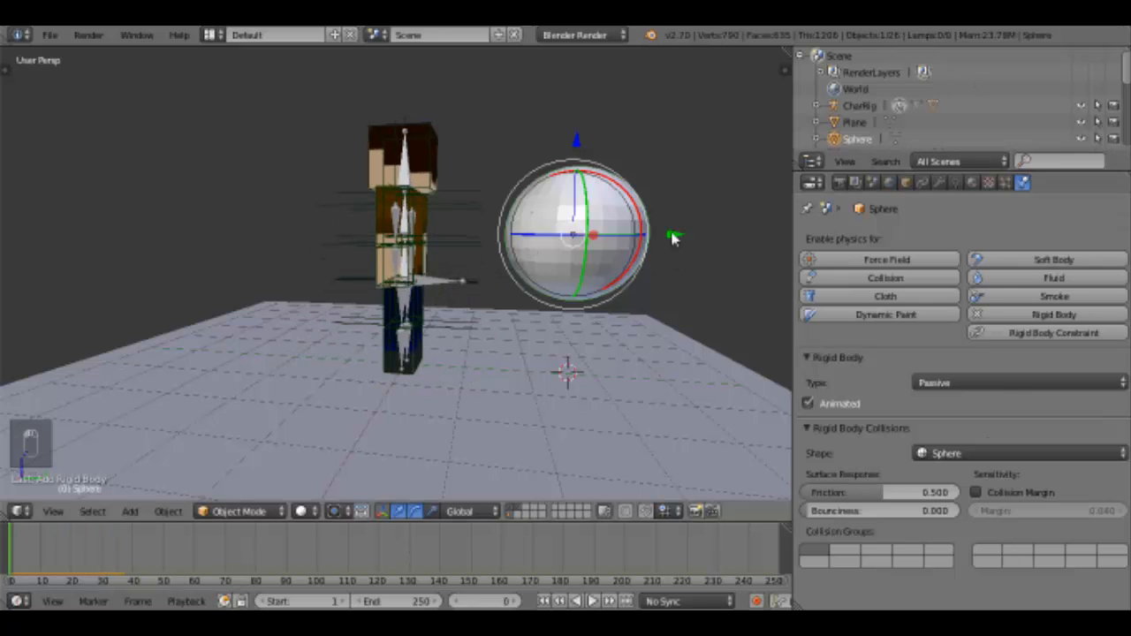
{"action": "left_click_drag", "start_coordinate": [672, 237], "coordinate": [585, 291]}
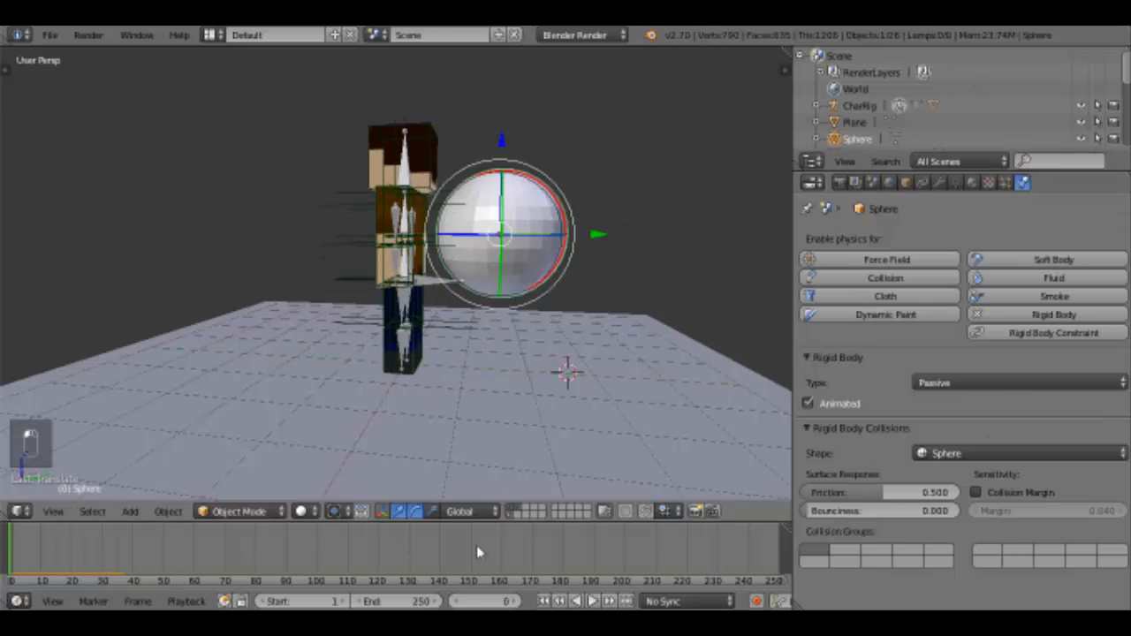
{"action": "left_click", "coordinate": [592, 602]}
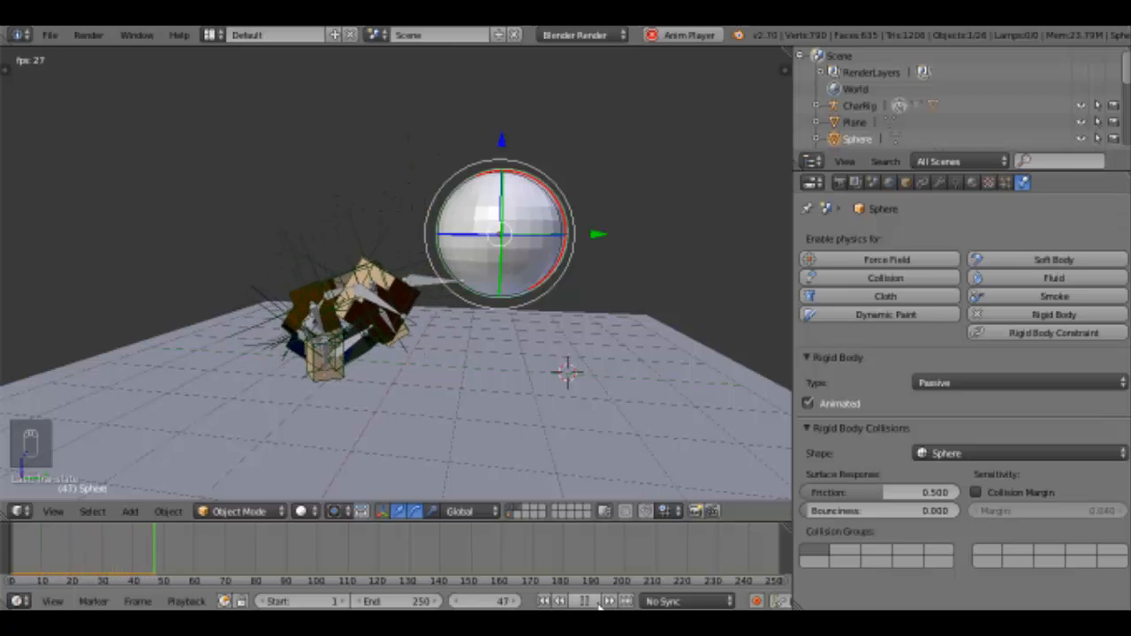
{"action": "left_click", "coordinate": [597, 604]}
{"action": "left_click_drag", "start_coordinate": [46, 538], "coordinate": [9, 538]}
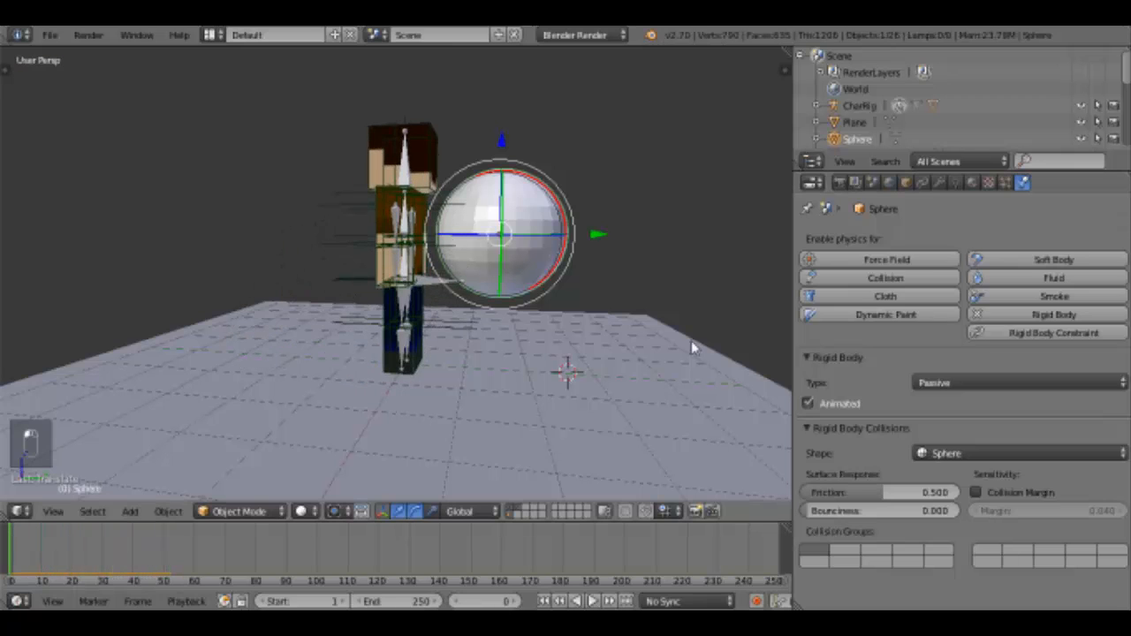
- Insert LocRotScale keyframes for the sphere at frame 0 and, moved along Y to the character's other side, at frame 11
{"action": "key", "text": "i"}
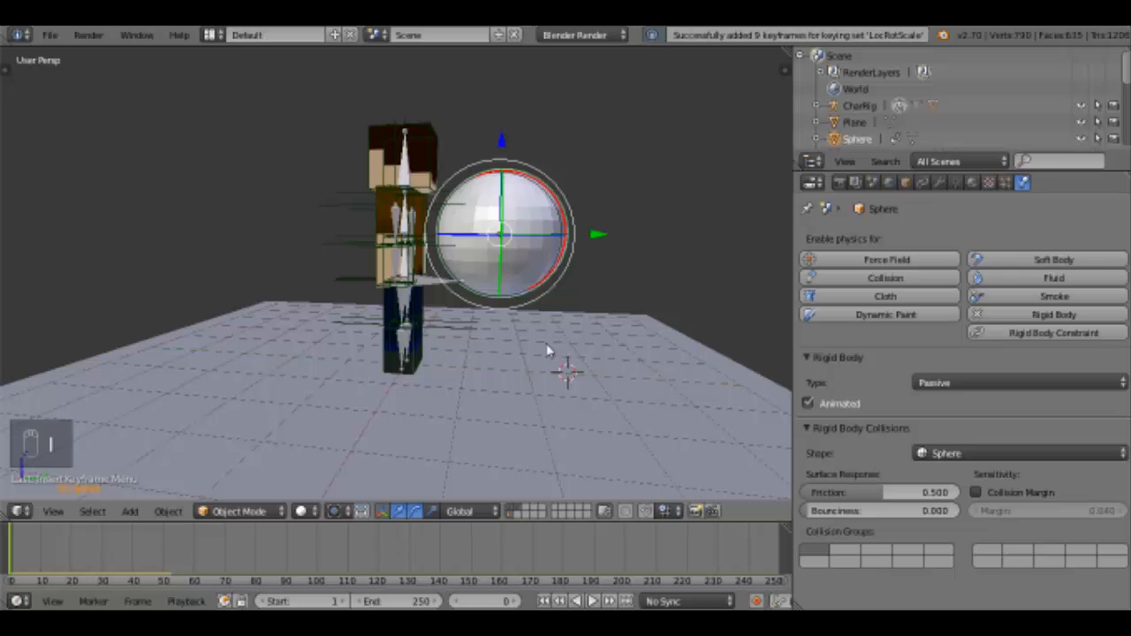
{"action": "key", "text": "Right"}
{"action": "key", "text": "Right"}
{"action": "key", "text": "Right"}
{"action": "key", "text": "Right"}
{"action": "key", "text": "Right"}
{"action": "key", "text": "Right"}
{"action": "key", "text": "Right"}
{"action": "key", "text": "Right"}
{"action": "key", "text": "Right"}
{"action": "key", "text": "Right"}
{"action": "key", "text": "Right"}
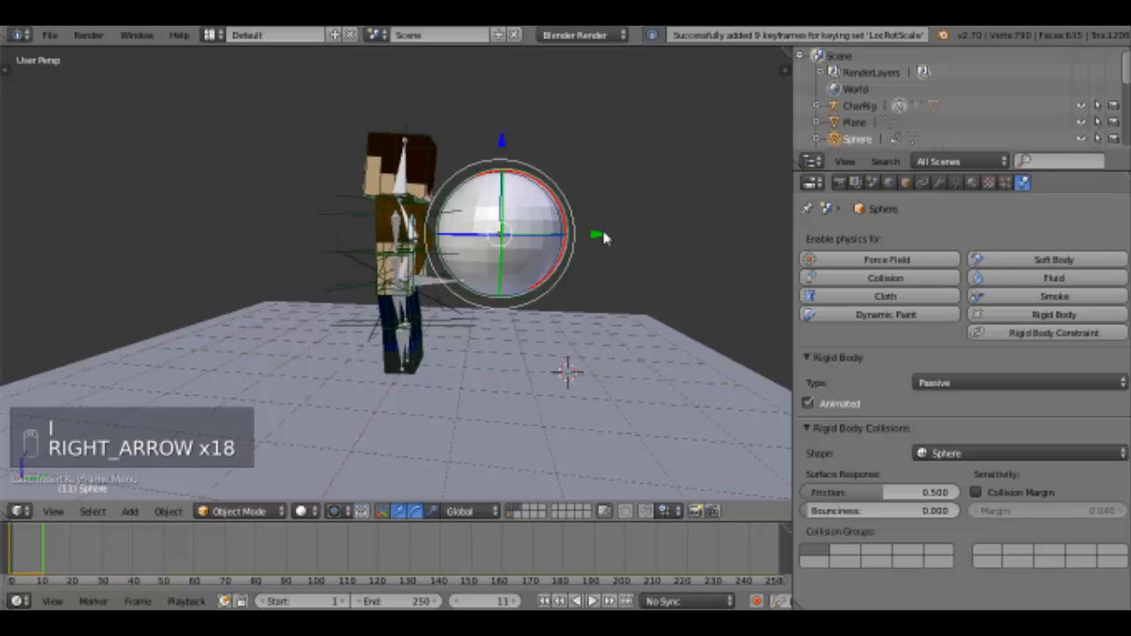
{"action": "key", "text": "g"}
{"action": "key", "text": "y"}
{"action": "left_click", "coordinate": [356, 307]}
{"action": "key", "text": "i"}
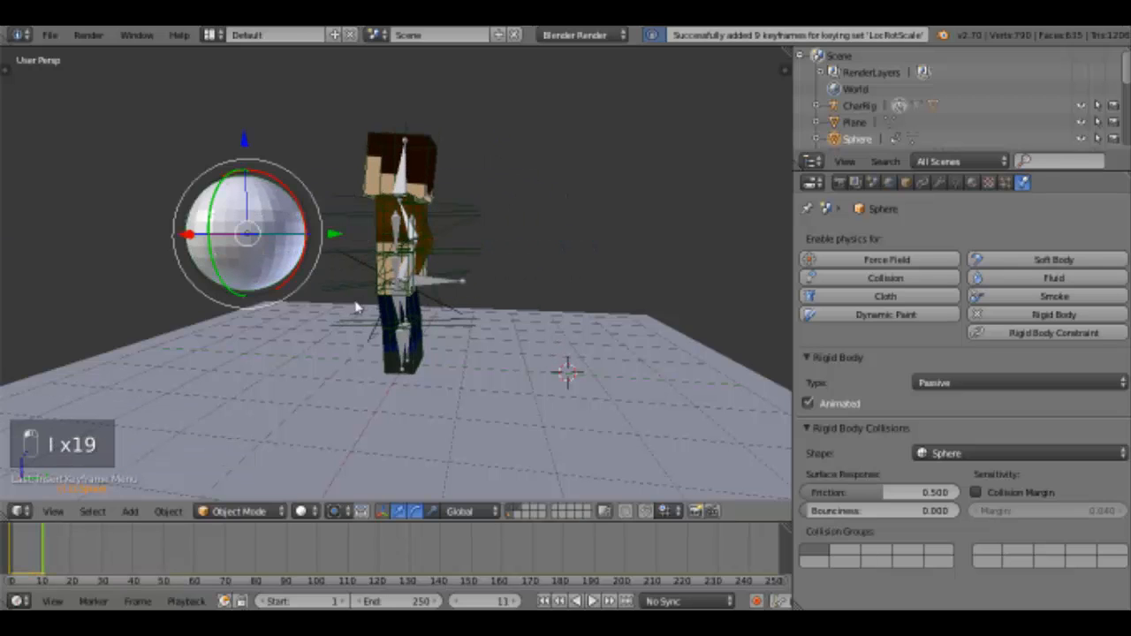
- Lower the sphere along Z to the character's legs at frame 4 and insert a LocRotScale keyframe
{"action": "left_click", "coordinate": [25, 554]}
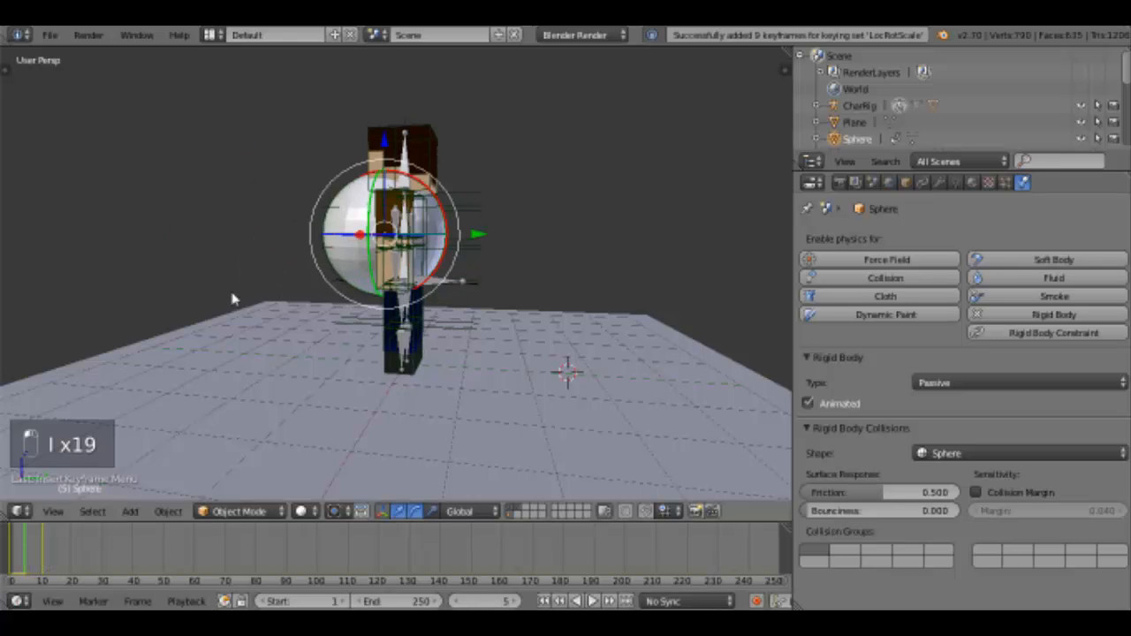
{"action": "key", "text": "Left"}
{"action": "left_click_drag", "start_coordinate": [425, 179], "coordinate": [426, 220]}
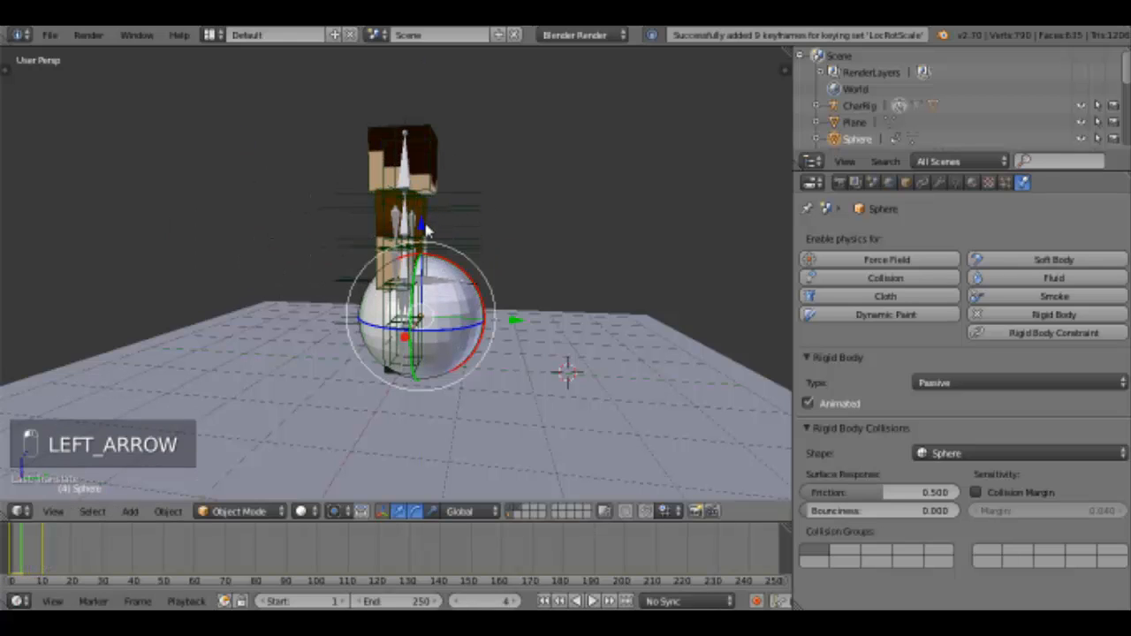
{"action": "key", "text": "i"}
- Play the simulation to watch the sphere strike the character, and return to frame 0
{"action": "left_click", "coordinate": [13, 547]}
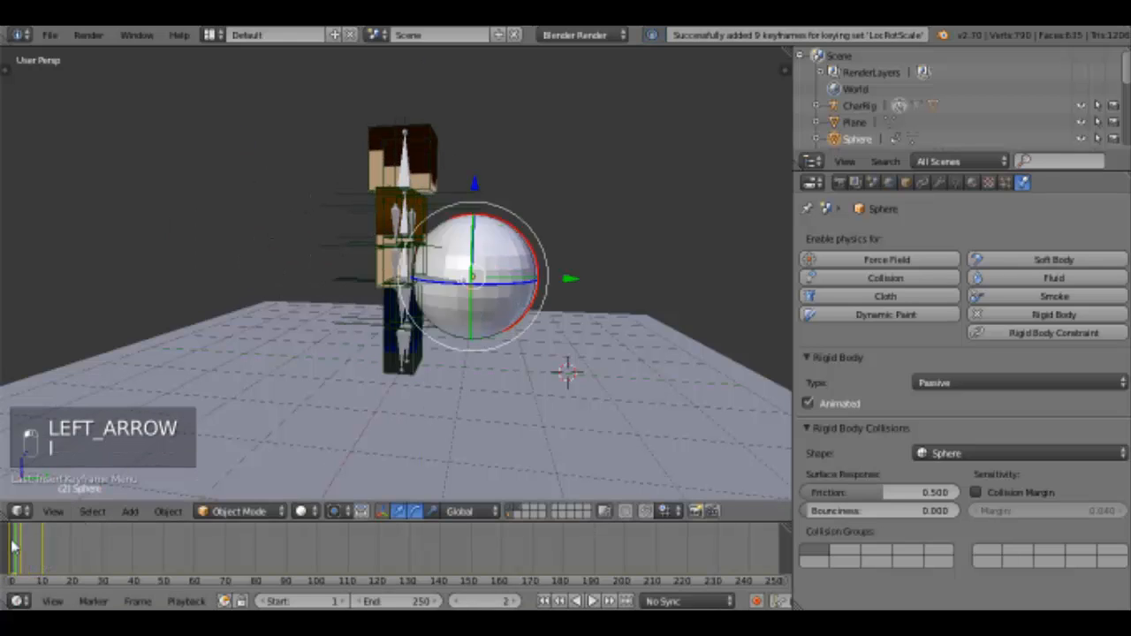
{"action": "left_click", "coordinate": [592, 601]}
{"action": "scroll", "coordinate": [167, 297], "scroll_direction": "down", "scroll_amount": 7}
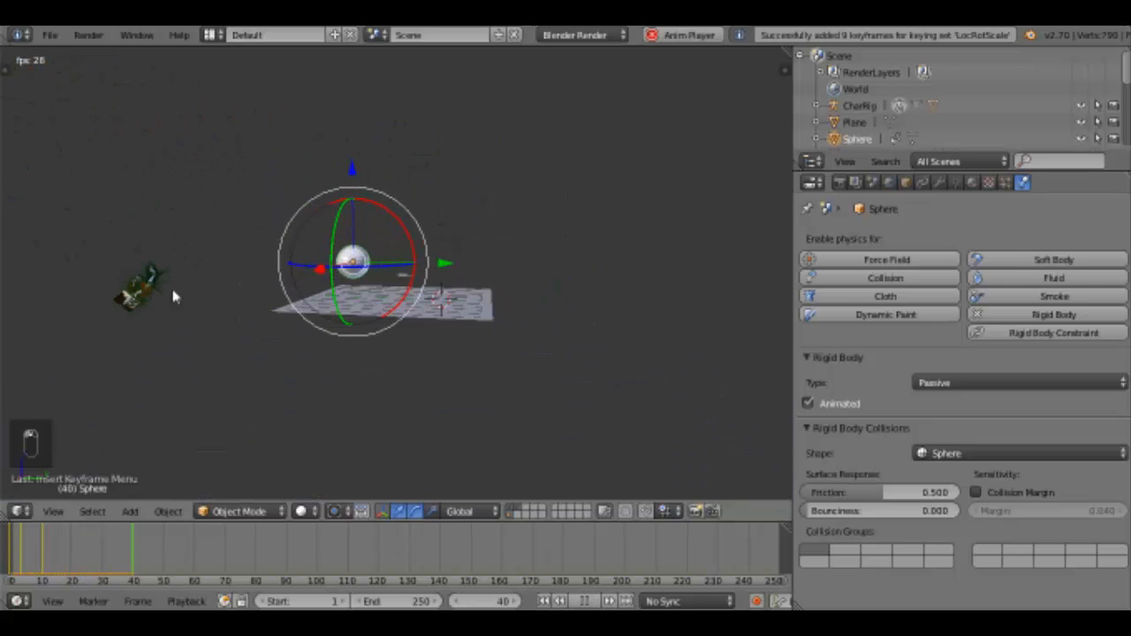
{"action": "middle_click_drag", "start_coordinate": [226, 389], "coordinate": [388, 395], "text": "shift"}
{"action": "key", "text": "Escape"}
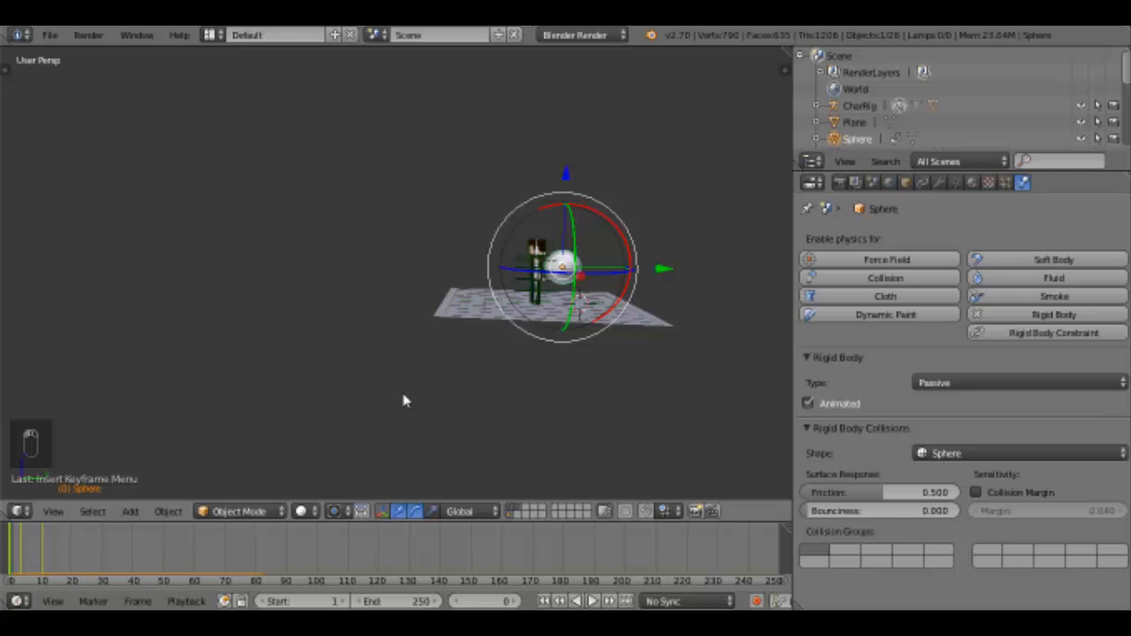
- Lower the sphere further along Z into the ground at frame 4 and insert a LocRotScale keyframe
{"action": "key", "text": "Right"}
{"action": "key", "text": "Right"}
{"action": "key", "text": "Right"}
{"action": "key", "text": "Right"}
{"action": "key", "text": "Right"}
{"action": "key", "text": "Right"}
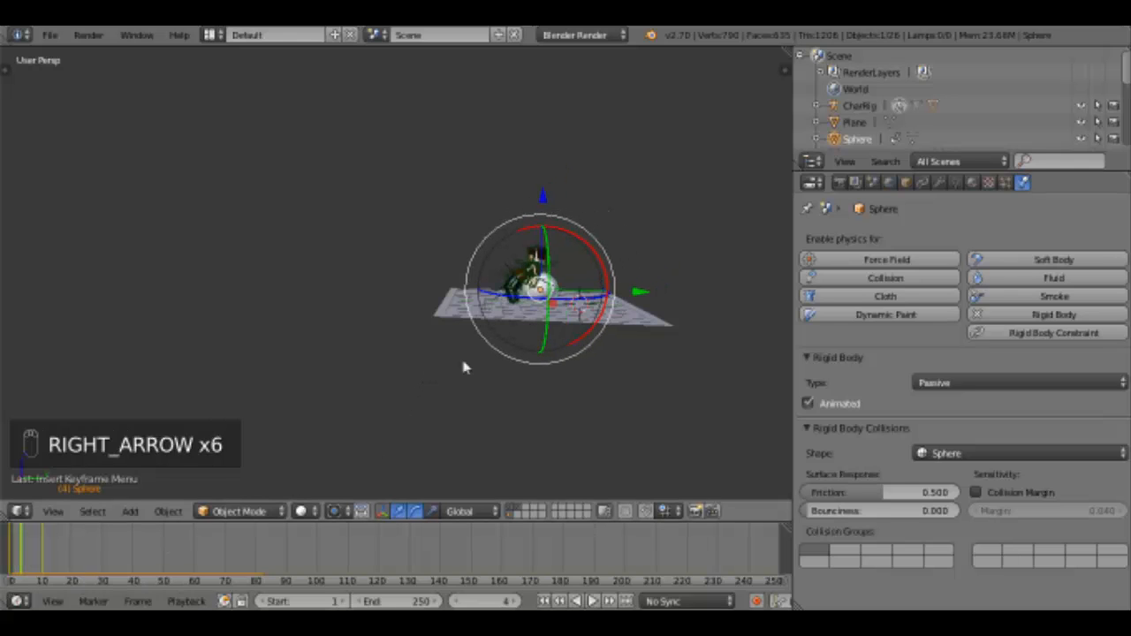
{"action": "scroll", "coordinate": [570, 306], "scroll_direction": "up", "scroll_amount": 3}
{"action": "middle_click_drag", "start_coordinate": [609, 323], "coordinate": [614, 325]}
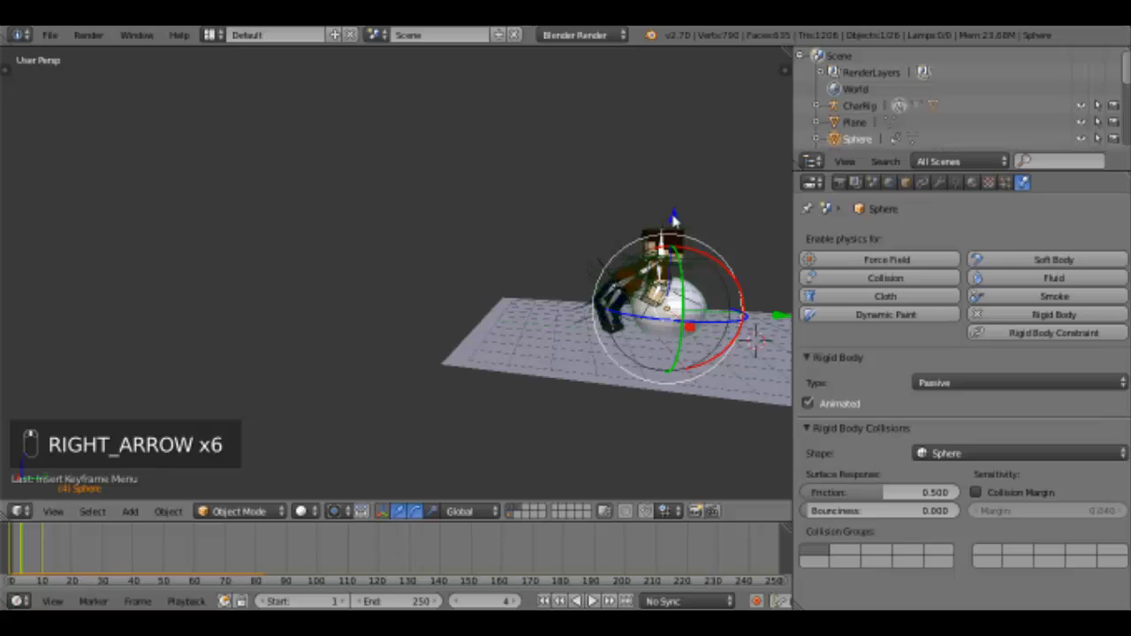
{"action": "left_click_drag", "start_coordinate": [674, 219], "coordinate": [675, 246]}
{"action": "key", "text": "i"}
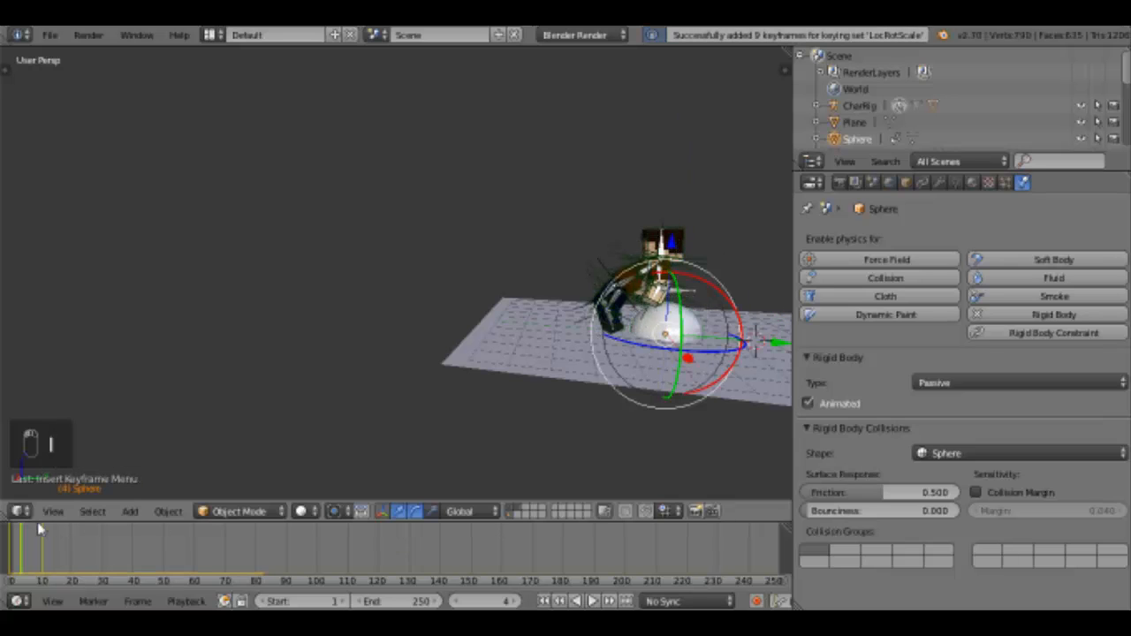
- Play the simulation from frame 0 to watch the lowered sphere hit the character's legs, and stop it
{"action": "left_click_drag", "start_coordinate": [38, 528], "coordinate": [9, 541]}
{"action": "left_click", "coordinate": [593, 602]}
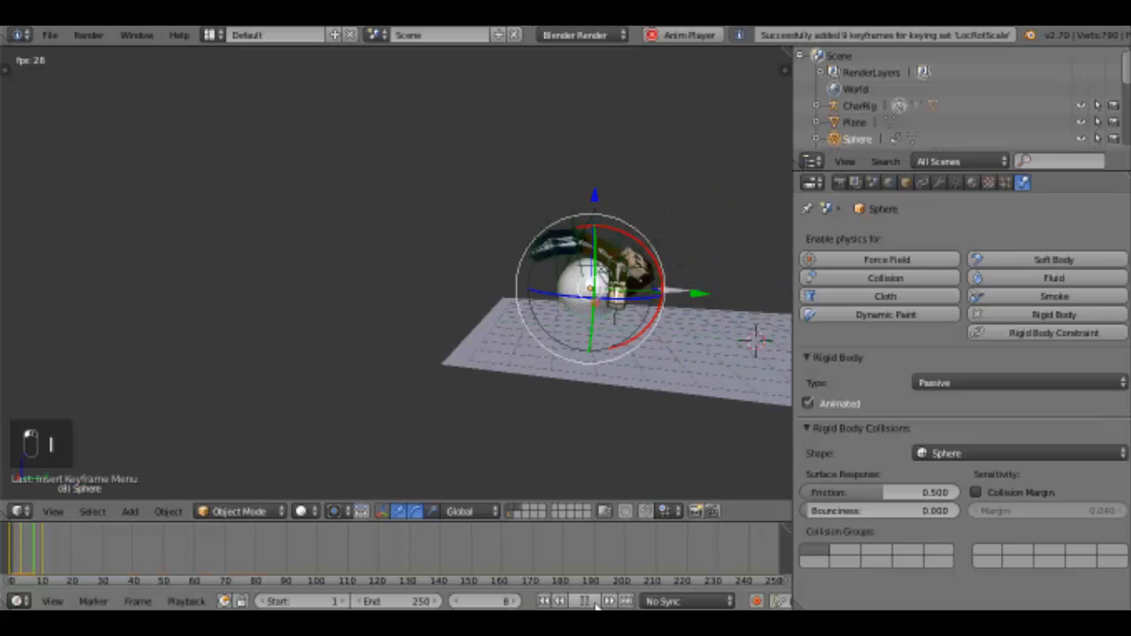
{"action": "left_click", "coordinate": [593, 602]}
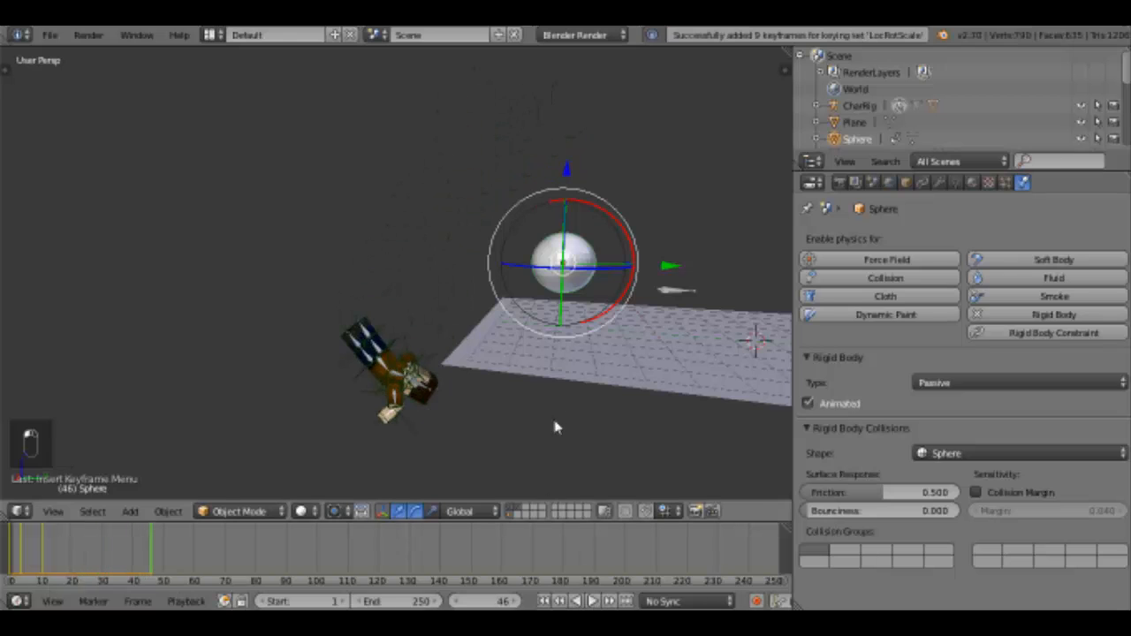
- Scale the ground plane up by about 1.83 and apply its transform
{"action": "right_click", "coordinate": [597, 373]}
{"action": "key", "text": "s"}
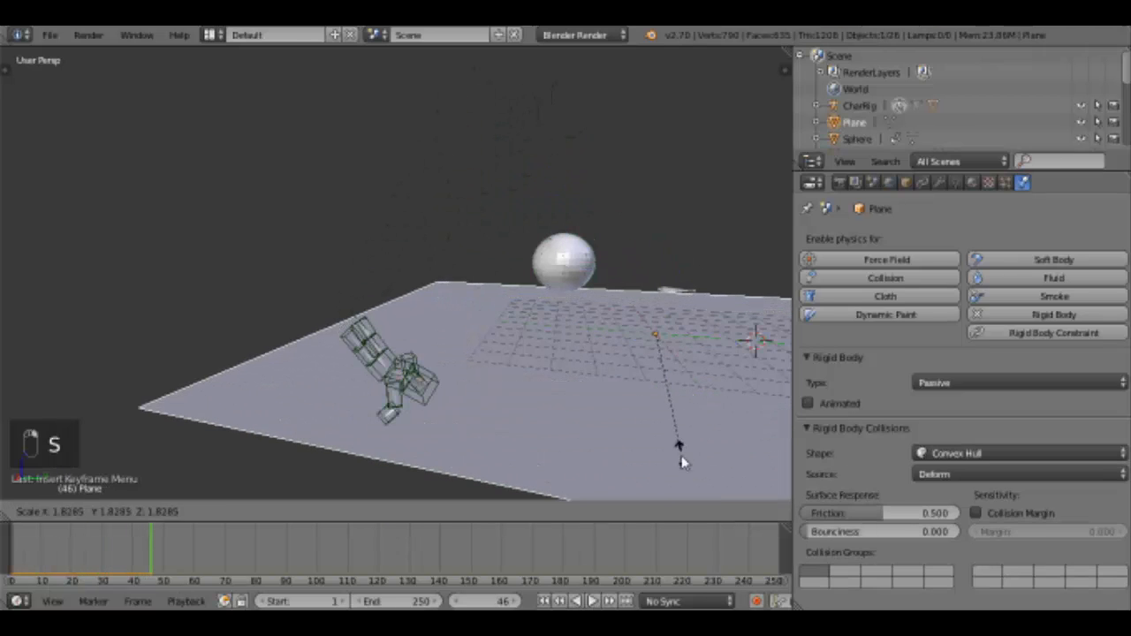
{"action": "left_click", "coordinate": [657, 445]}
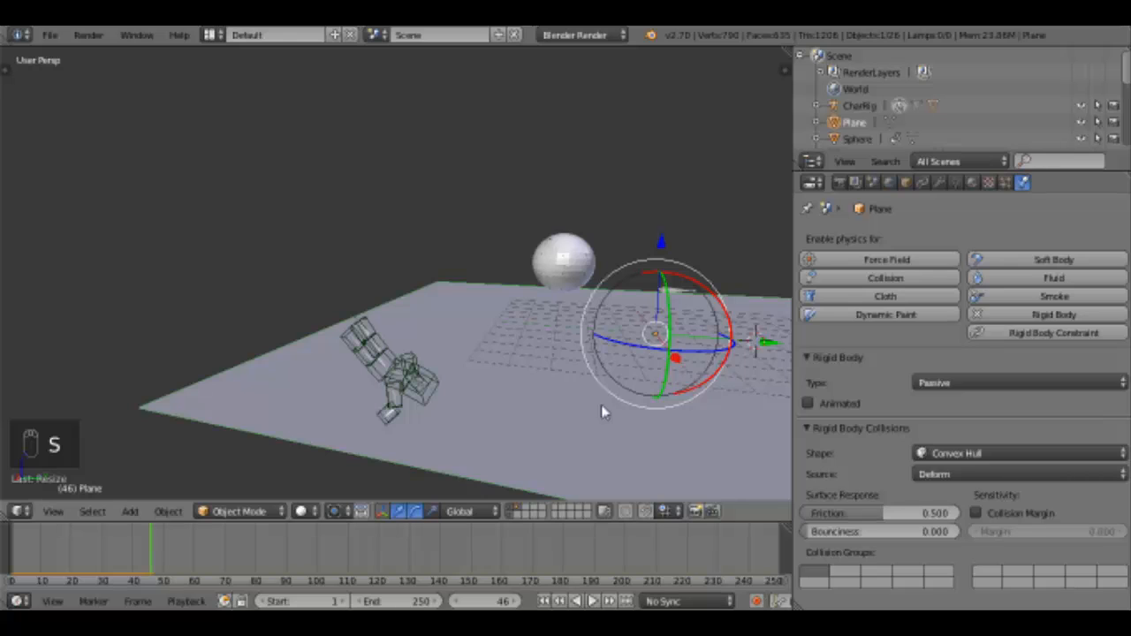
{"action": "key", "text": "ctrl+a"}
{"action": "left_click", "coordinate": [596, 436]}
- Play the simulation from frame 0 on the enlarged plane, stop it, and shift the plane along Y towards the character's landing side
{"action": "left_click", "coordinate": [9, 573]}
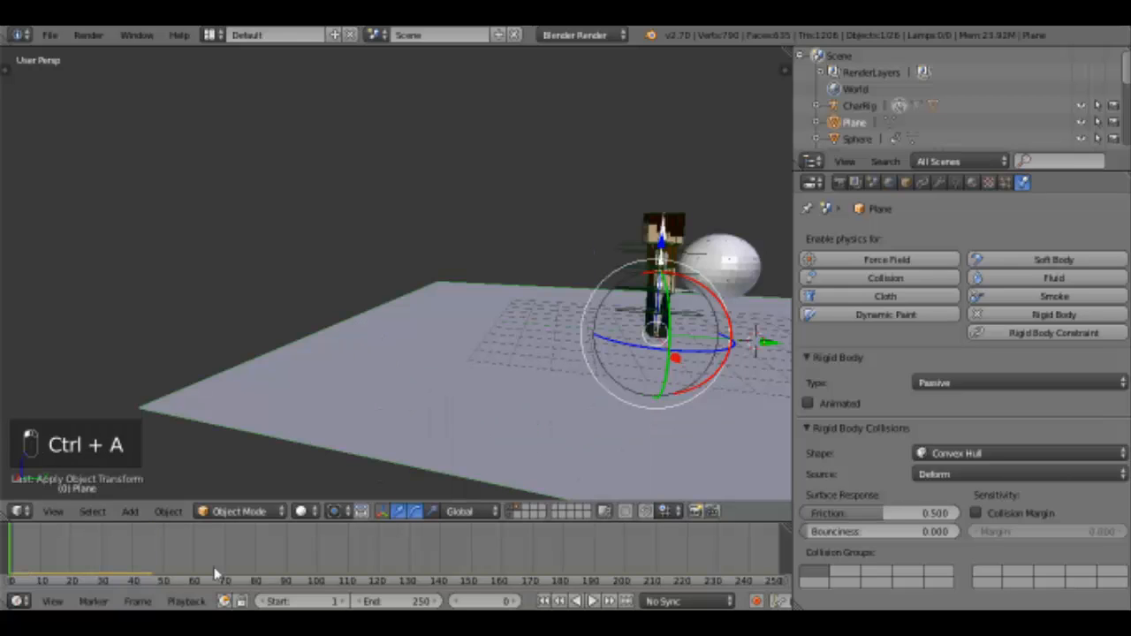
{"action": "left_click", "coordinate": [591, 602]}
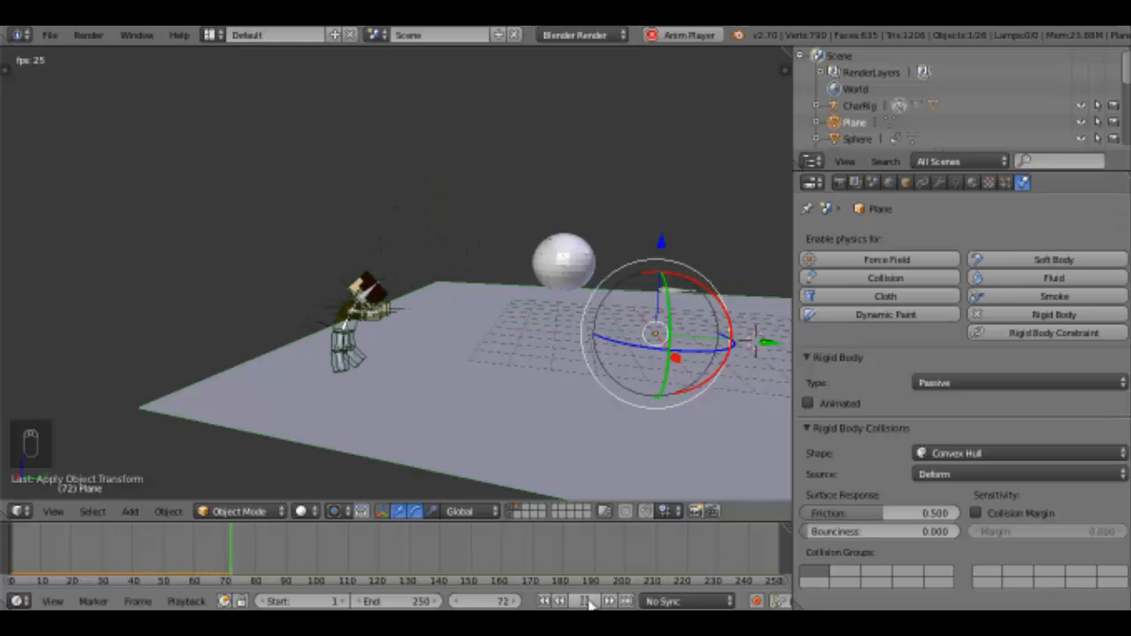
{"action": "left_click", "coordinate": [587, 602]}
{"action": "left_click_drag", "start_coordinate": [723, 346], "coordinate": [653, 361]}
- Replay the simulation from the start, viewing the character's fall on the moved plane closely, and stop it
{"action": "left_click", "coordinate": [6, 570]}
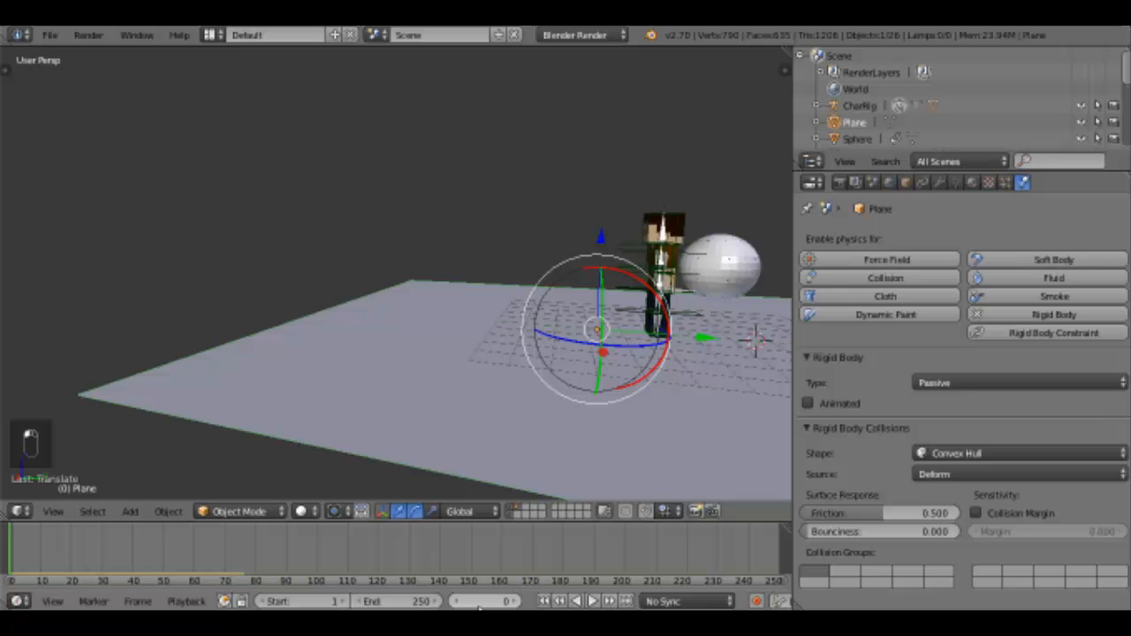
{"action": "left_click", "coordinate": [592, 601]}
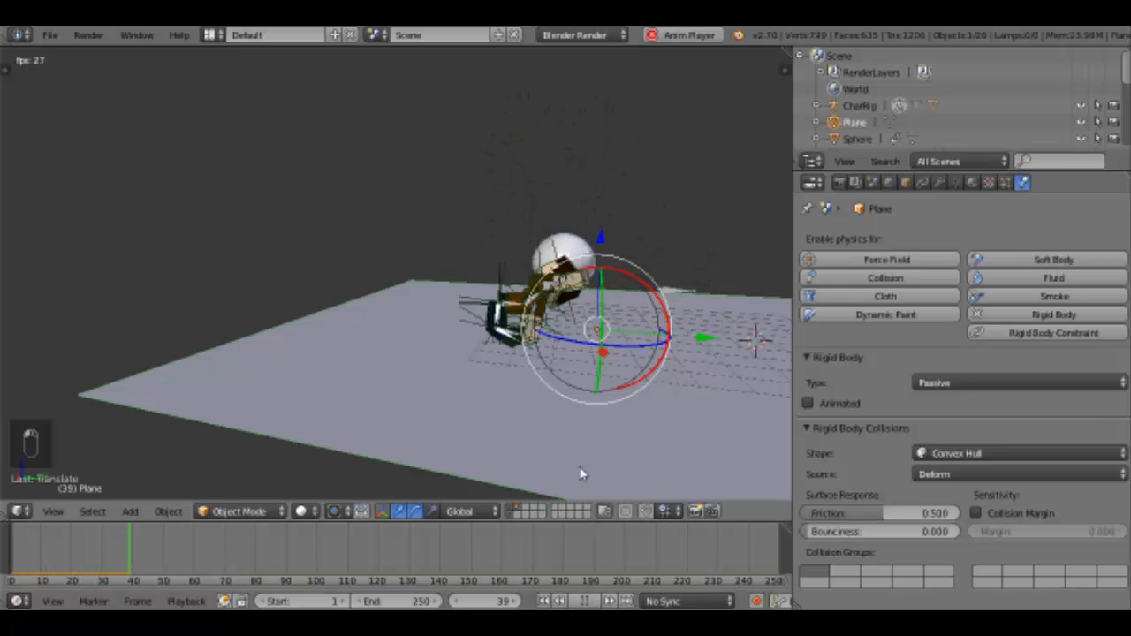
{"action": "middle_click_drag", "start_coordinate": [584, 415], "coordinate": [538, 361]}
{"action": "scroll", "coordinate": [564, 389], "scroll_direction": "up", "scroll_amount": 2}
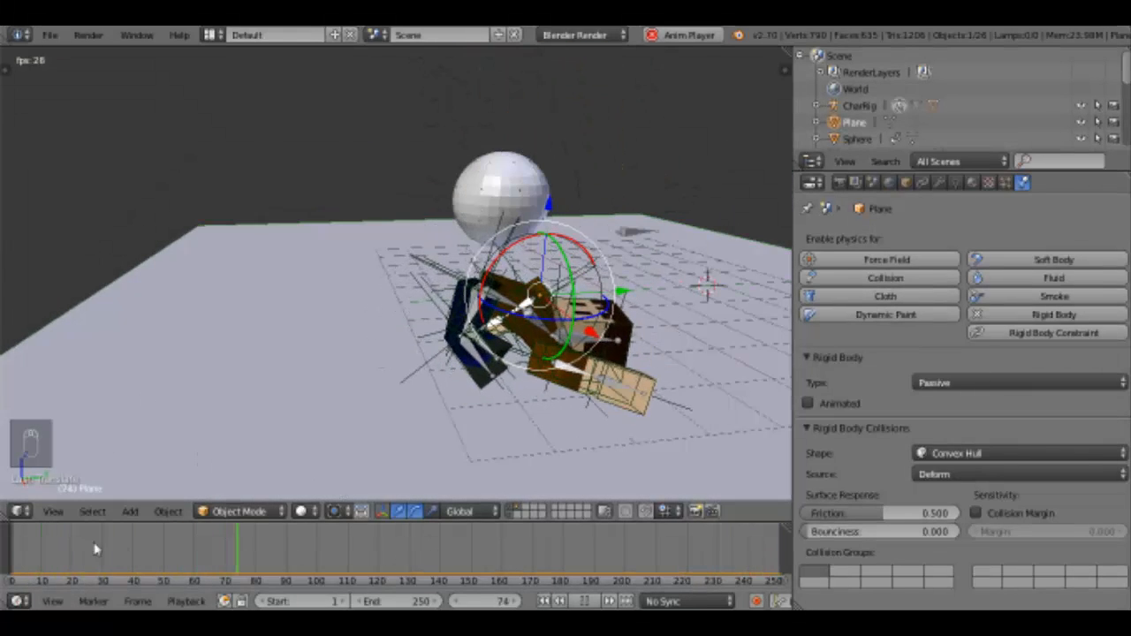
{"action": "left_click", "coordinate": [15, 556]}
{"action": "left_click", "coordinate": [583, 602]}
{"action": "scroll", "coordinate": [502, 346], "scroll_direction": "down", "scroll_amount": 2}
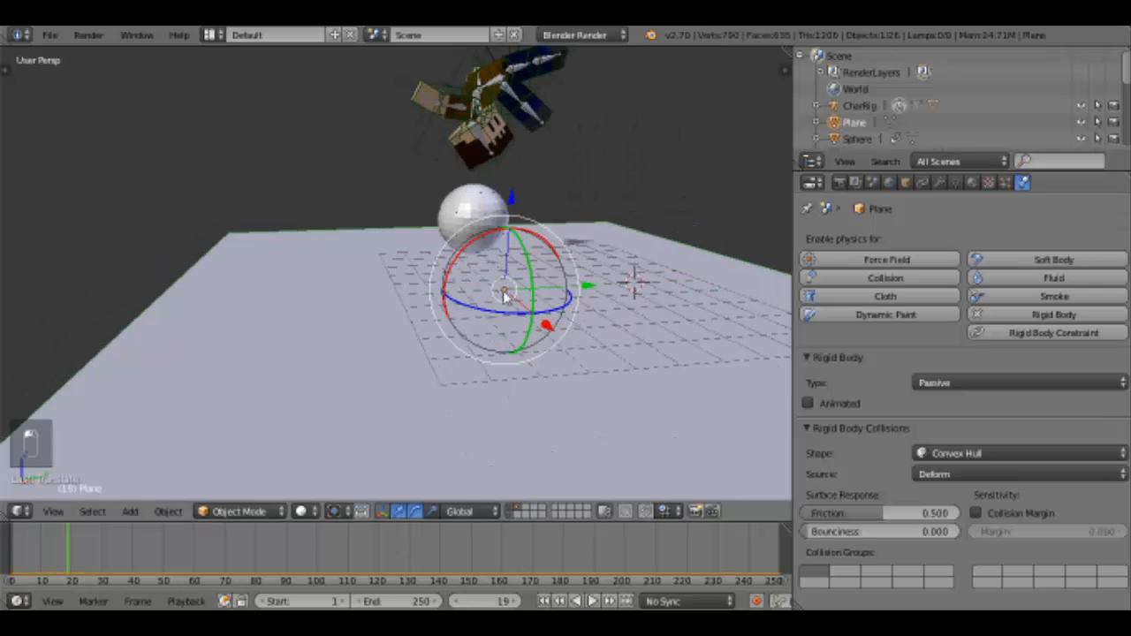
- Step through the simulation frame by frame to frame 58, examining how the character's limbs bend during the fall
{"action": "middle_click_drag", "start_coordinate": [504, 296], "coordinate": [520, 316]}
{"action": "key", "text": "Right"}
{"action": "key", "text": "Right"}
{"action": "key", "text": "Right"}
{"action": "key", "text": "Right"}
{"action": "key", "text": "Right"}
{"action": "key", "text": "Right"}
{"action": "key", "text": "Right"}
{"action": "key", "text": "Right"}
{"action": "key", "text": "Right"}
{"action": "key", "text": "Right"}
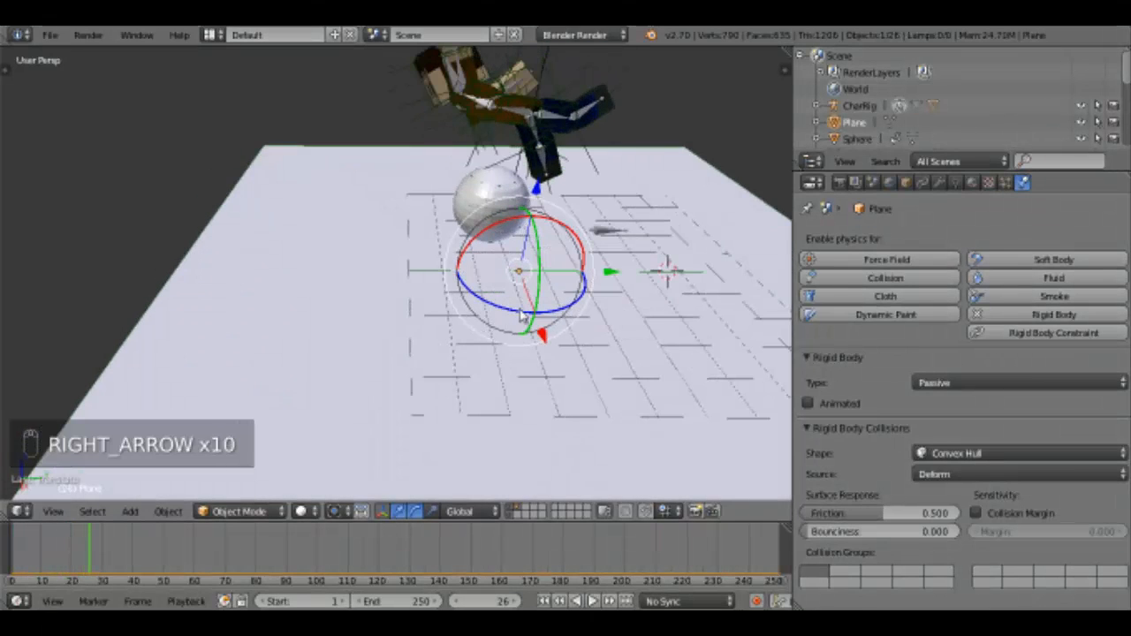
{"action": "key", "text": "Right"}
{"action": "key", "text": "Right"}
{"action": "key", "text": "Right"}
{"action": "key", "text": "Right"}
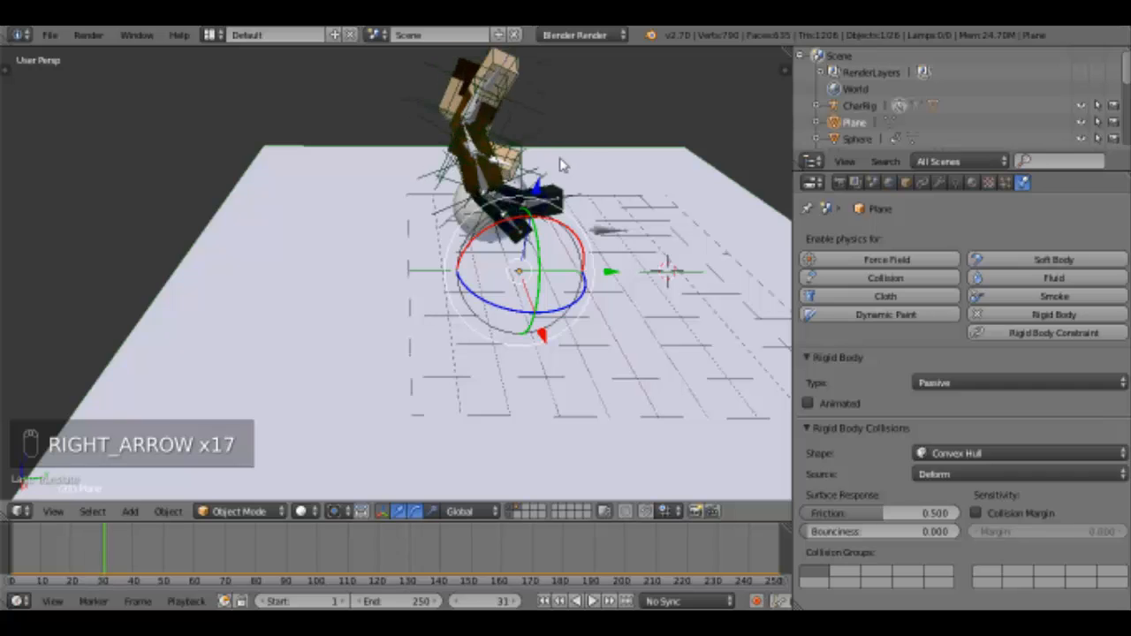
{"action": "key", "text": "Right"}
{"action": "key", "text": "Right"}
{"action": "middle_click_drag", "start_coordinate": [560, 167], "coordinate": [568, 406]}
{"action": "key", "text": "Right"}
{"action": "key", "text": "Right"}
{"action": "key", "text": "Right"}
{"action": "key", "text": "Right"}
{"action": "key", "text": "Right"}
{"action": "key", "text": "Right"}
{"action": "key", "text": "Right"}
{"action": "key", "text": "Right"}
{"action": "key", "text": "Right"}
{"action": "key", "text": "Right"}
{"action": "key", "text": "Right"}
{"action": "key", "text": "Right"}
{"action": "key", "text": "Right"}
{"action": "key", "text": "Right"}
{"action": "key", "text": "Right"}
{"action": "key", "text": "Right"}
{"action": "key", "text": "Right"}
{"action": "key", "text": "Right"}
{"action": "key", "text": "Right"}
{"action": "key", "text": "Right"}
{"action": "key", "text": "Right"}
{"action": "key", "text": "Right"}
{"action": "key", "text": "Right"}
{"action": "key", "text": "Right"}
{"action": "key", "text": "Right"}
{"action": "key", "text": "Right"}
{"action": "key", "text": "Right"}
{"action": "key", "text": "Right"}
{"action": "key", "text": "Right"}
{"action": "key", "text": "Right"}
{"action": "key", "text": "Right"}
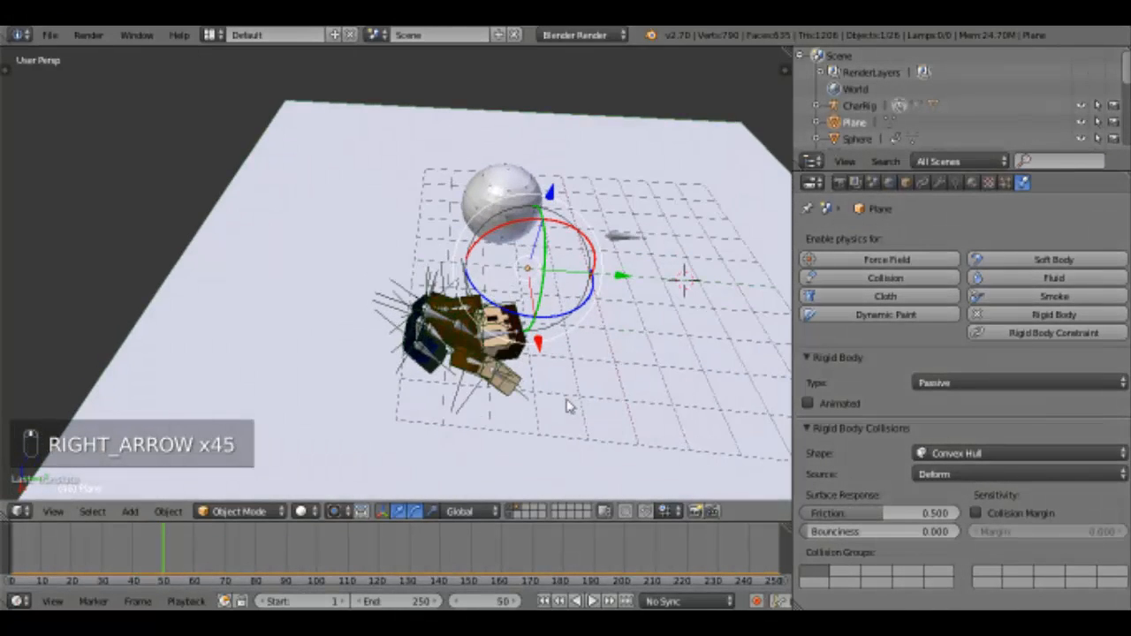
{"action": "key", "text": "Right"}
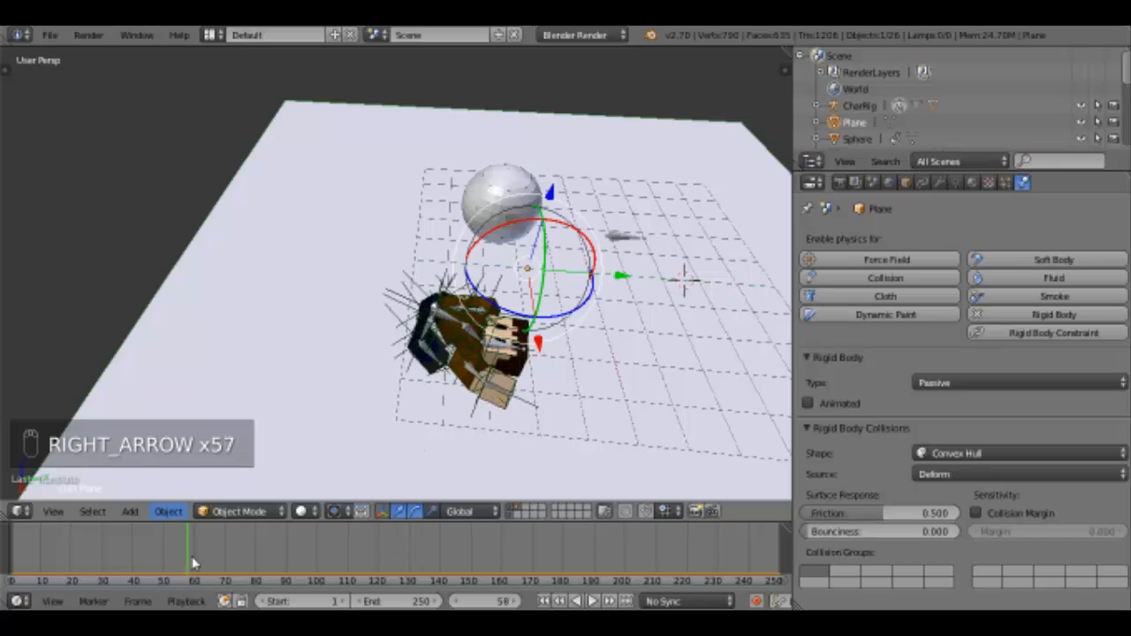
- Return to frame 0 and save the file
{"action": "left_click_drag", "start_coordinate": [187, 566], "coordinate": [11, 566]}
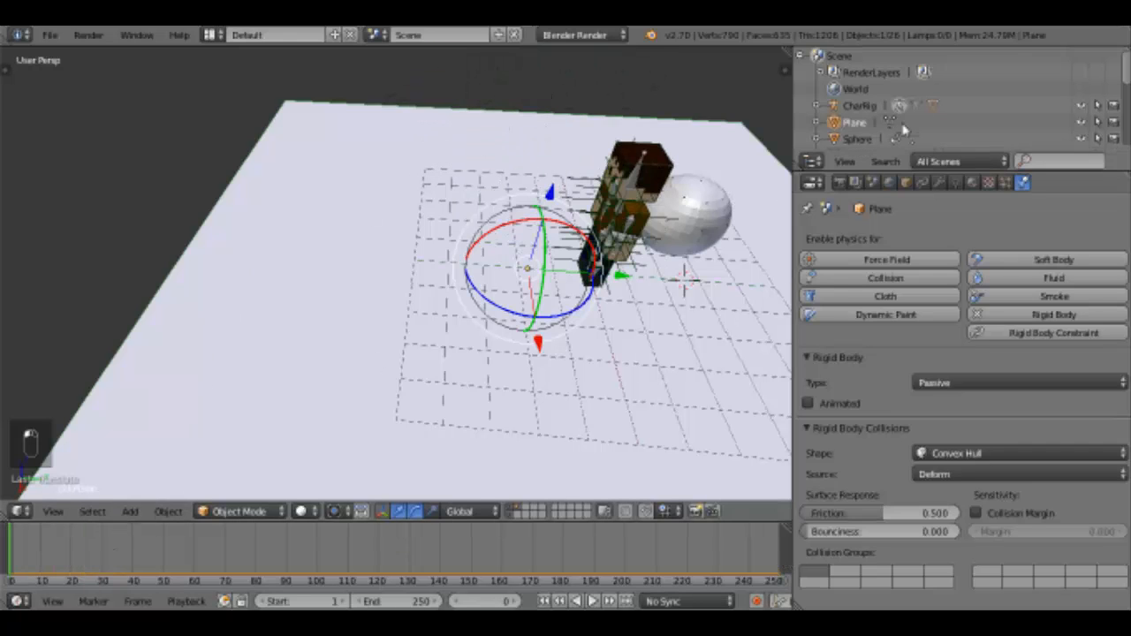
{"action": "left_click", "coordinate": [51, 35]}
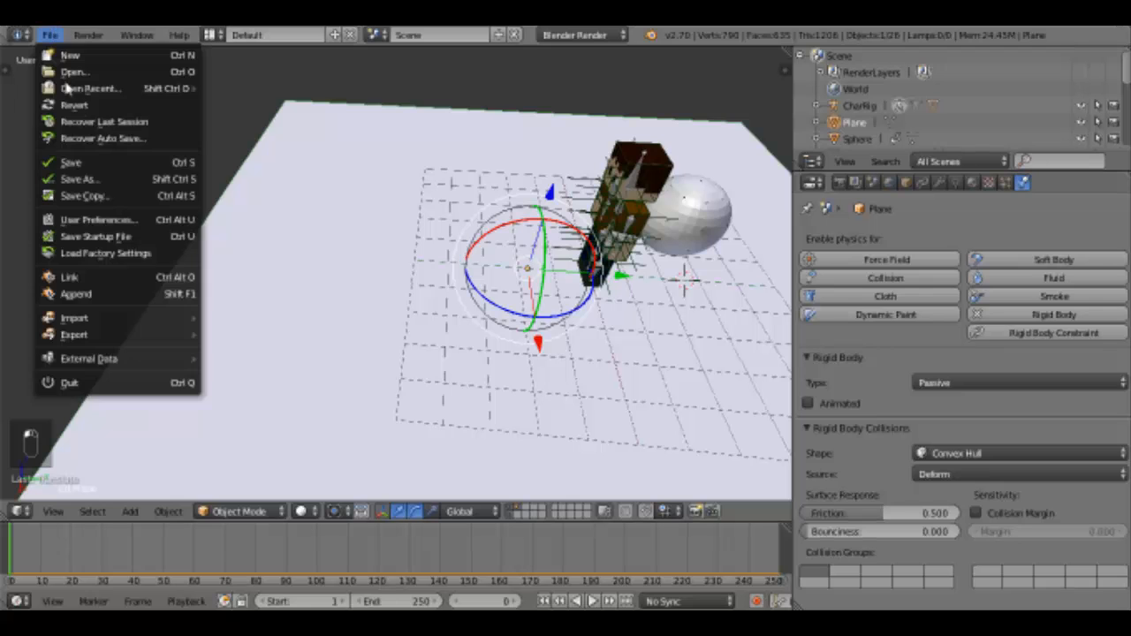
{"action": "left_click", "coordinate": [114, 166]}
- Make the left upper arm constraint between rd_bras_gauche_haut and rd_torse breakable with a threshold of 52
{"action": "middle_click_drag", "start_coordinate": [388, 188], "coordinate": [159, 193], "text": "shift"}
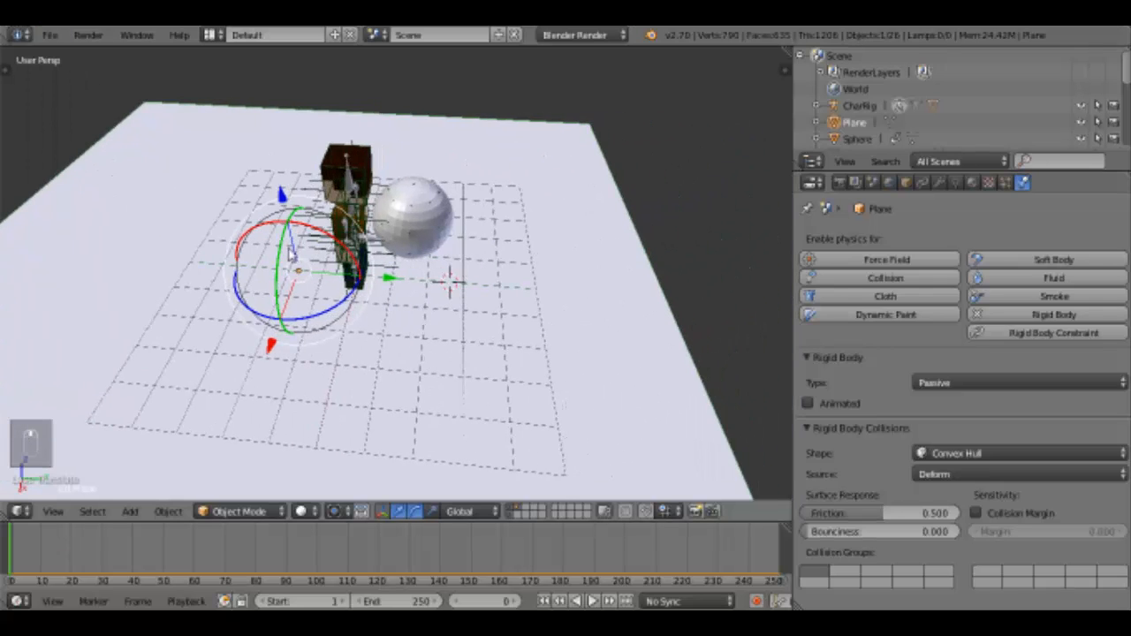
{"action": "middle_click_drag", "start_coordinate": [290, 253], "coordinate": [486, 159]}
{"action": "scroll", "coordinate": [379, 219], "scroll_direction": "up", "scroll_amount": 4}
{"action": "right_click", "coordinate": [345, 163]}
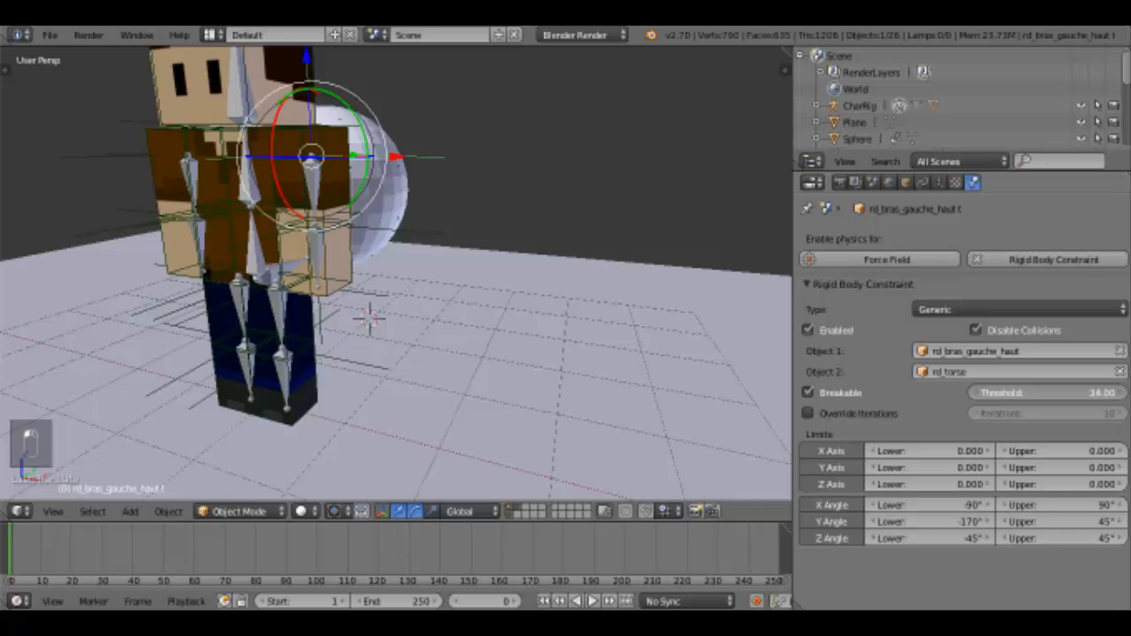
{"action": "middle_click_drag", "start_coordinate": [211, 211], "coordinate": [228, 210]}
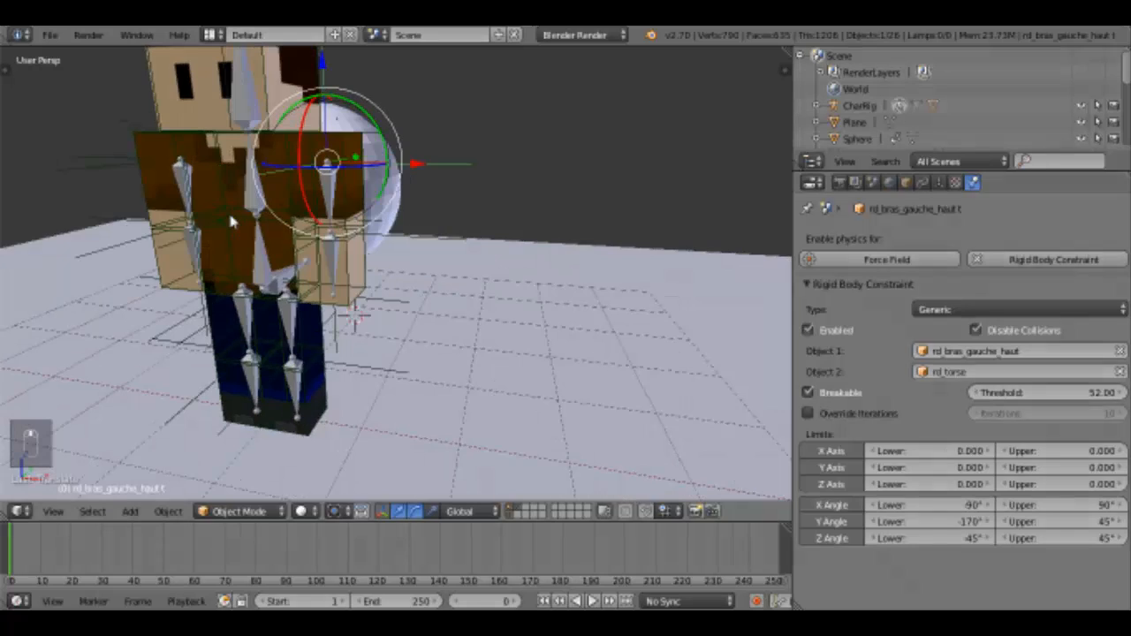
{"action": "middle_click_drag", "start_coordinate": [379, 321], "coordinate": [468, 278]}
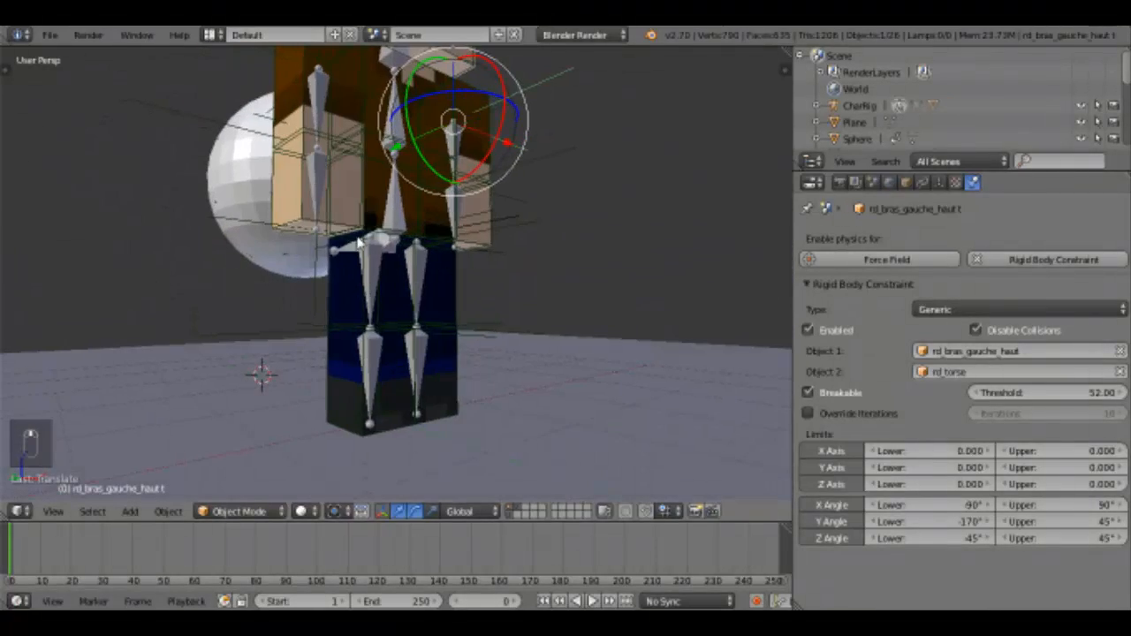
- Make the right upper leg constraint between rd_jambe_droite_haut and rd_ventre breakable with a threshold of 29
{"action": "right_click", "coordinate": [325, 251]}
{"action": "right_click", "coordinate": [322, 256]}
{"action": "right_click", "coordinate": [321, 254]}
{"action": "middle_click_drag", "start_coordinate": [311, 256], "coordinate": [345, 257]}
{"action": "right_click", "coordinate": [344, 246]}
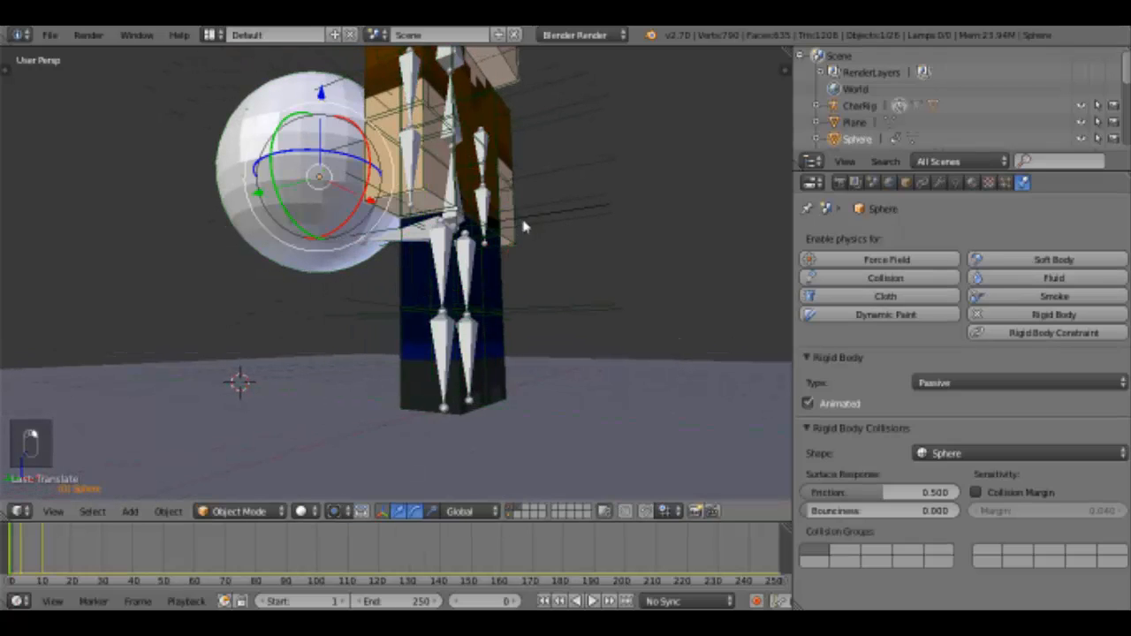
{"action": "middle_click_drag", "start_coordinate": [523, 227], "coordinate": [556, 189]}
{"action": "right_click", "coordinate": [591, 163]}
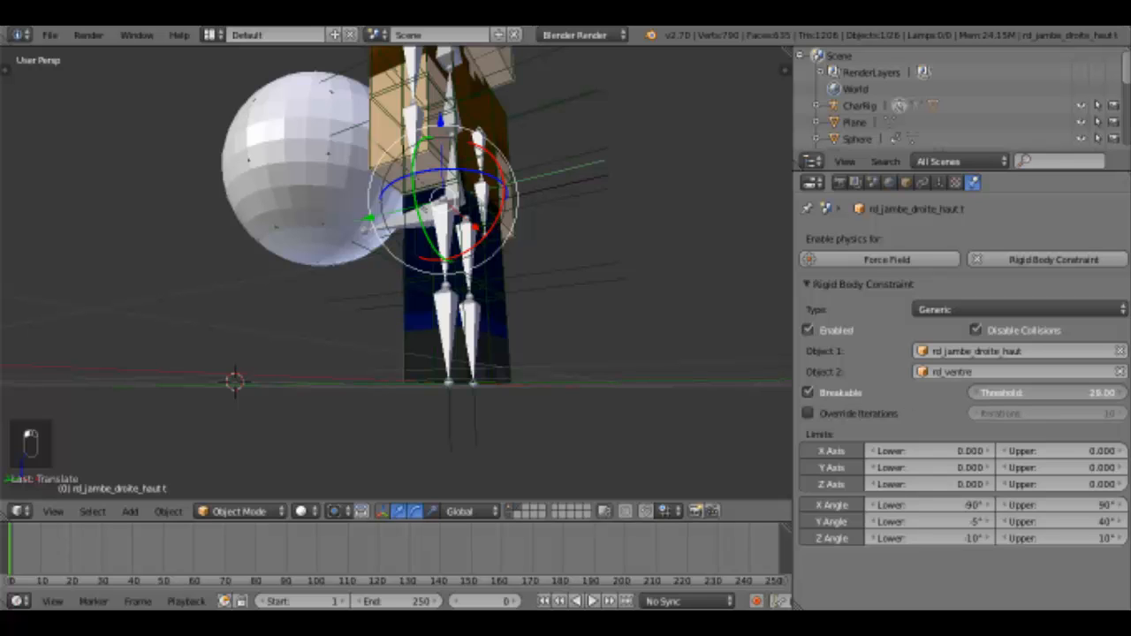
{"action": "middle_click_drag", "start_coordinate": [652, 354], "coordinate": [530, 371]}
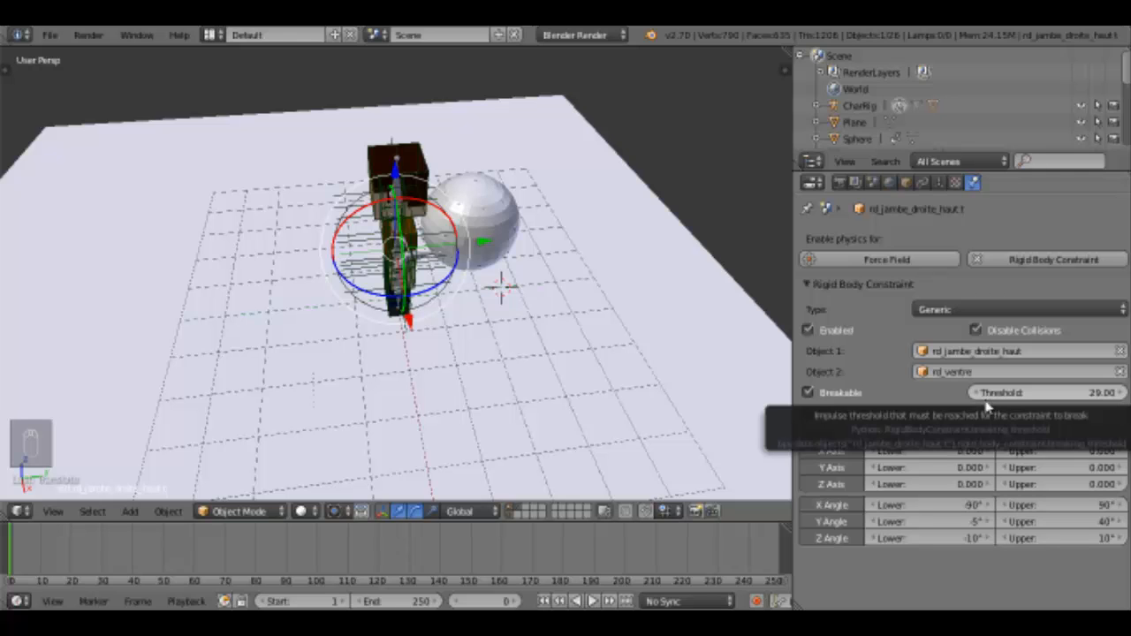
- Play the simulation to test whether the breakable joints come apart on impact, and stop it
{"action": "scroll", "coordinate": [373, 394], "scroll_direction": "down", "scroll_amount": 3}
{"action": "left_click", "coordinate": [593, 601]}
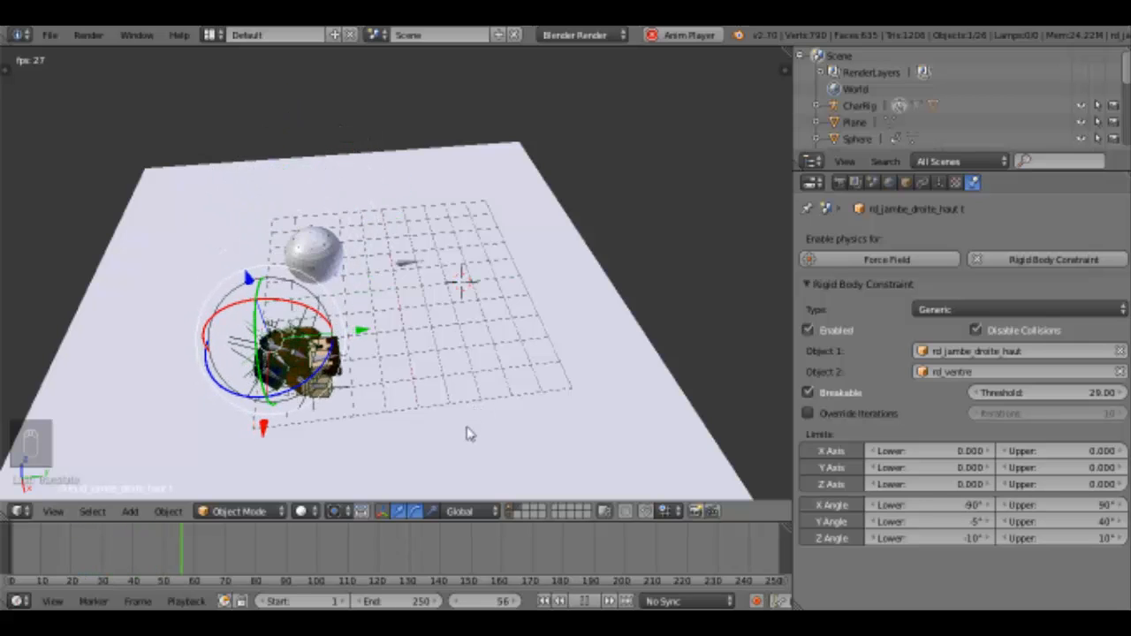
{"action": "left_click", "coordinate": [592, 602]}
- Return to frame 0 and set the right upper leg constraint's breaking threshold to 8
{"action": "left_click_drag", "start_coordinate": [256, 547], "coordinate": [5, 545]}
{"action": "scroll", "coordinate": [530, 387], "scroll_direction": "up", "scroll_amount": 5}
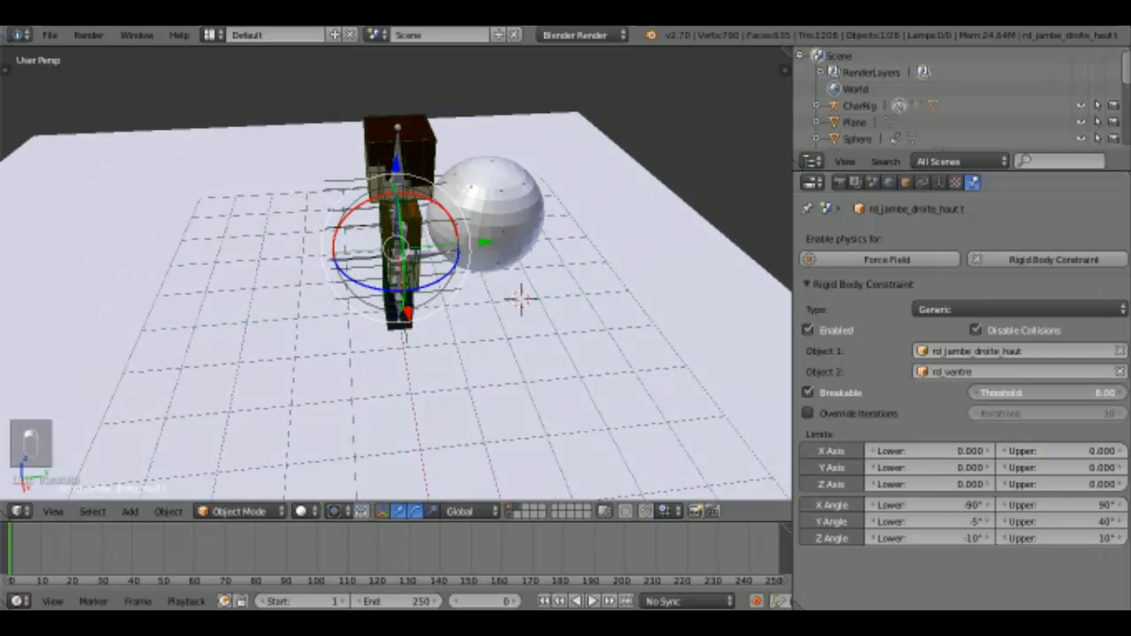
{"action": "middle_click_drag", "start_coordinate": [481, 477], "coordinate": [496, 545]}
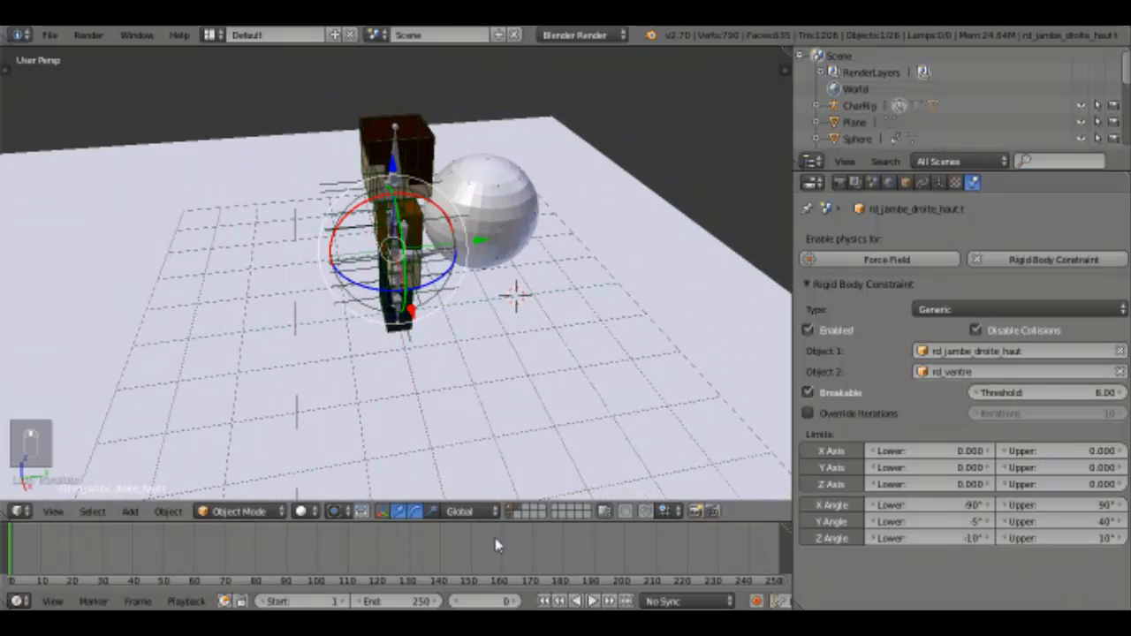
- Play the simulation twice to examine the right leg joint on impact, and return to frame 0
{"action": "left_click", "coordinate": [587, 601]}
{"action": "scroll", "coordinate": [223, 334], "scroll_direction": "down", "scroll_amount": 6}
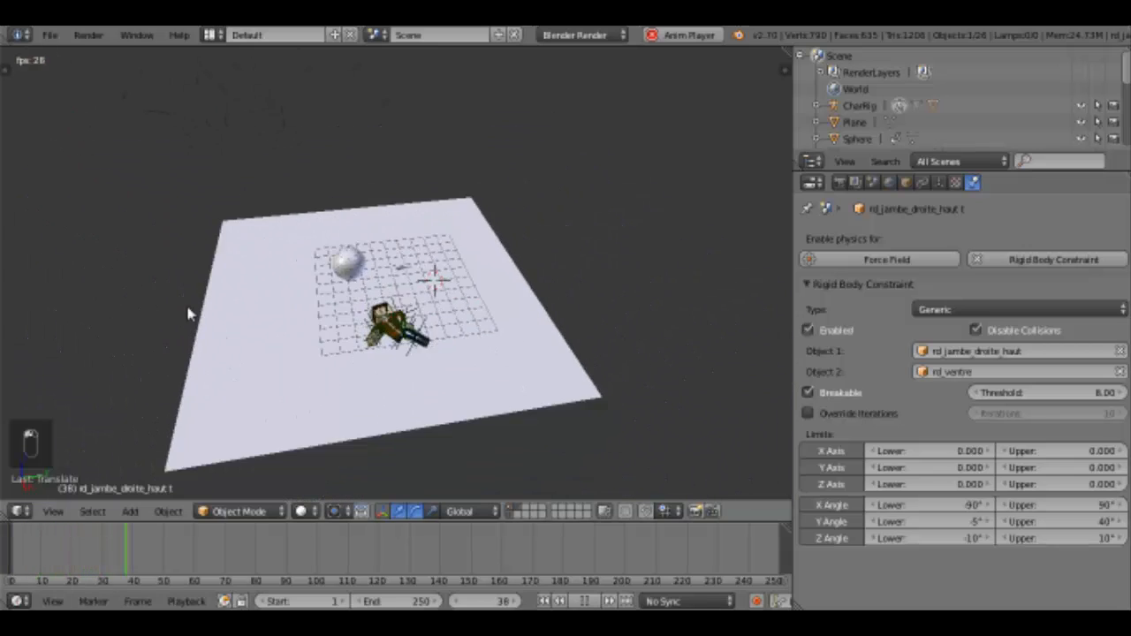
{"action": "scroll", "coordinate": [189, 313], "scroll_direction": "down", "scroll_amount": 4}
{"action": "scroll", "coordinate": [185, 303], "scroll_direction": "up", "scroll_amount": 7}
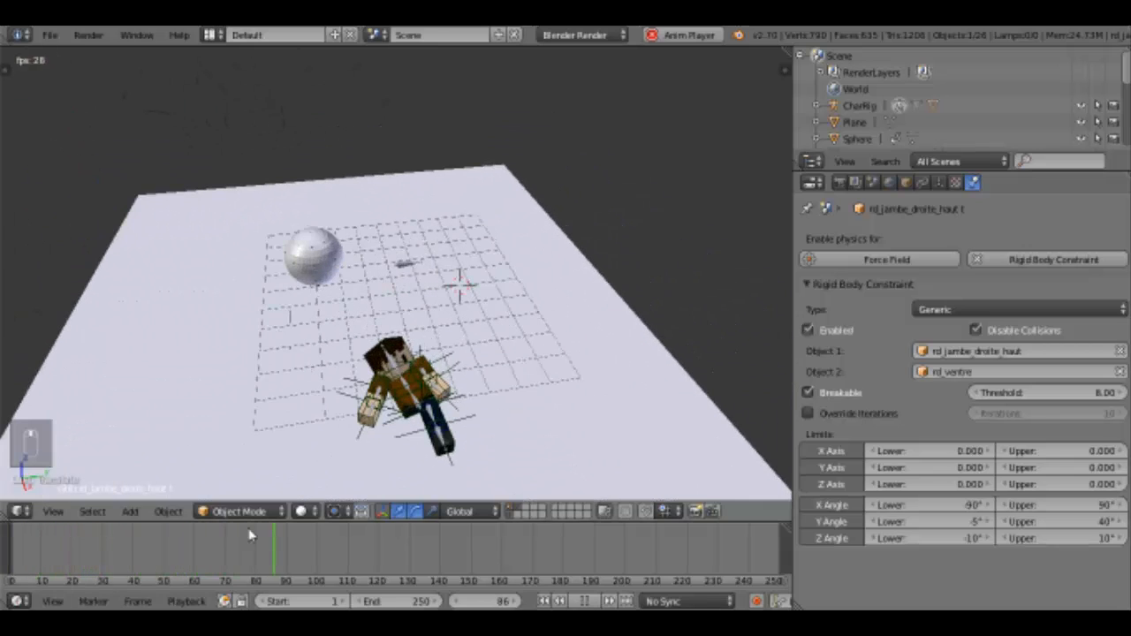
{"action": "left_click", "coordinate": [2, 540]}
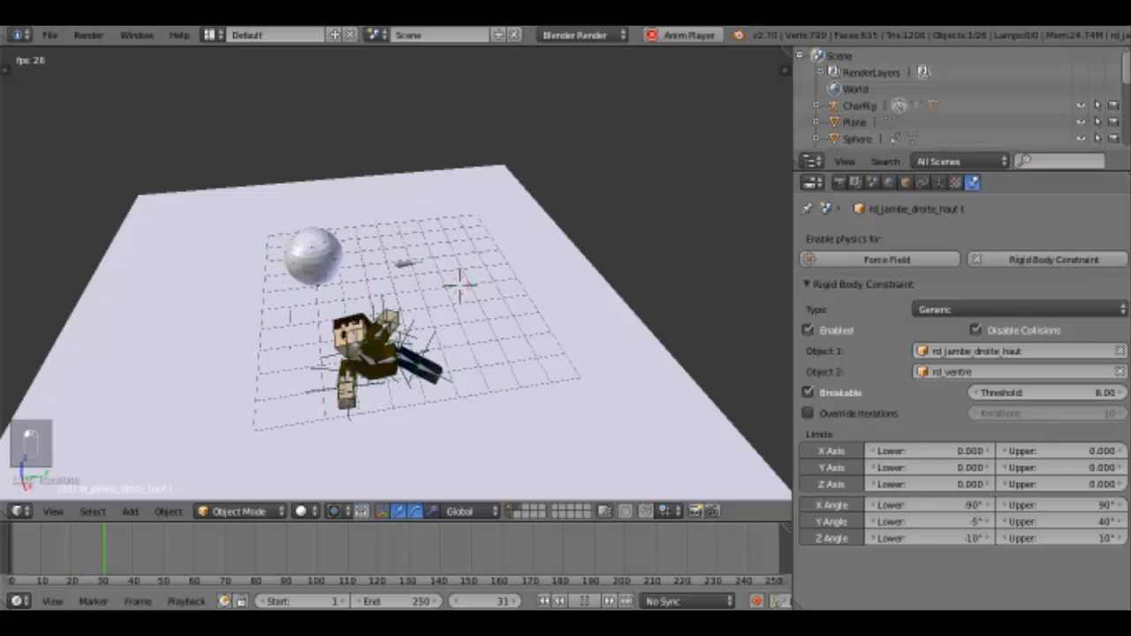
{"action": "left_click", "coordinate": [585, 601]}
{"action": "left_click_drag", "start_coordinate": [112, 552], "coordinate": [3, 549]}
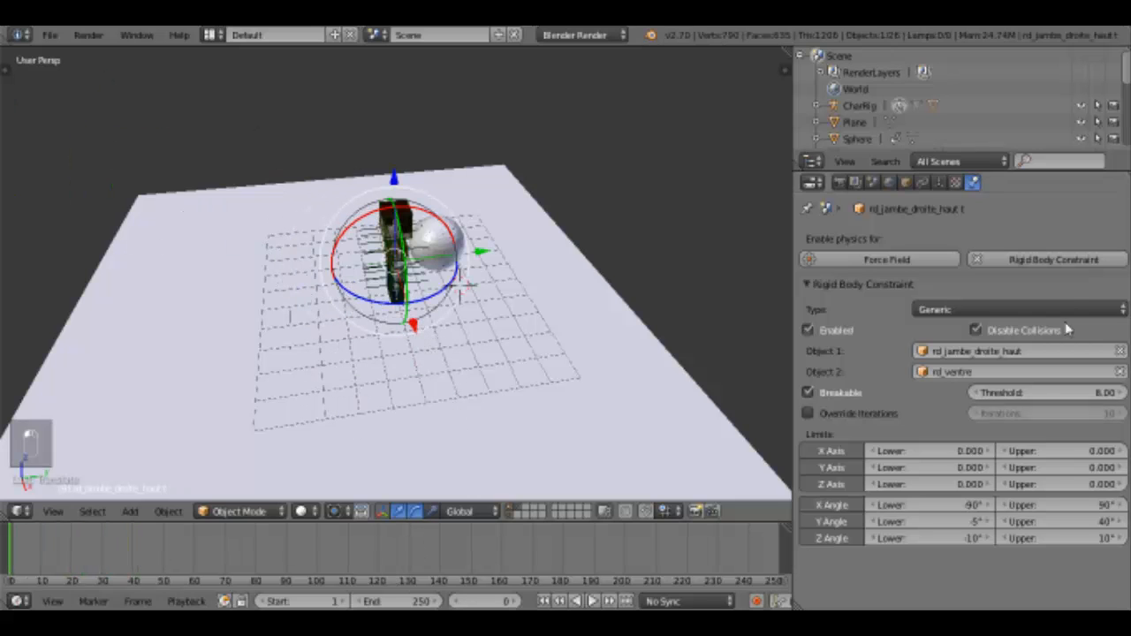
- Select the left upper arm constraint to rd_torse and set its breaking threshold to 14
{"action": "middle_click_drag", "start_coordinate": [669, 327], "coordinate": [459, 203]}
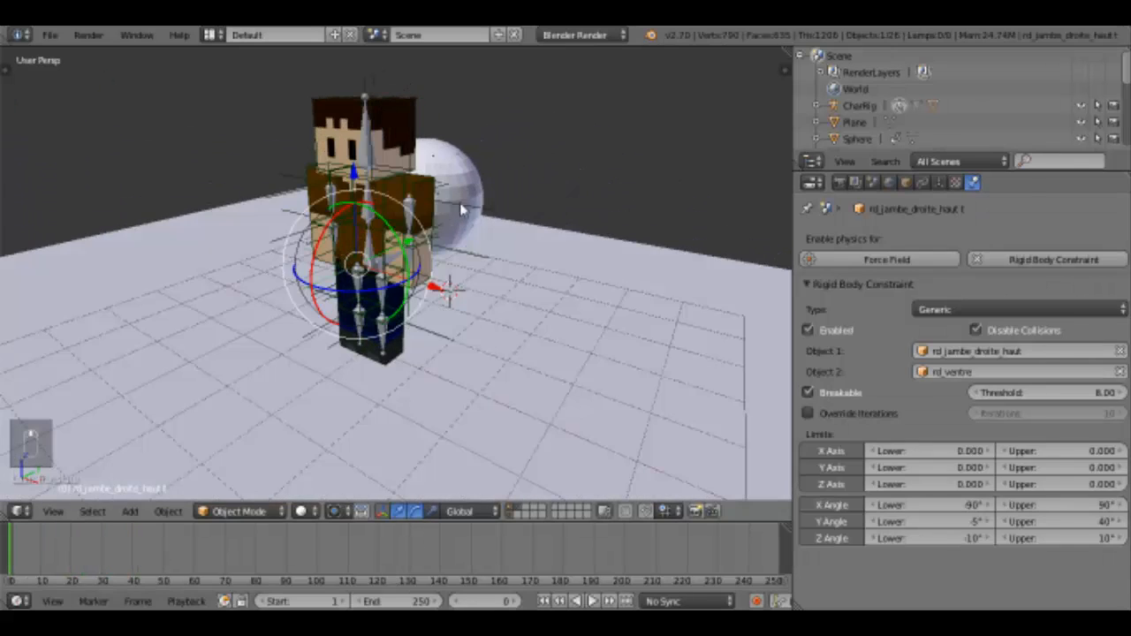
{"action": "right_click", "coordinate": [482, 219]}
{"action": "right_click", "coordinate": [495, 221]}
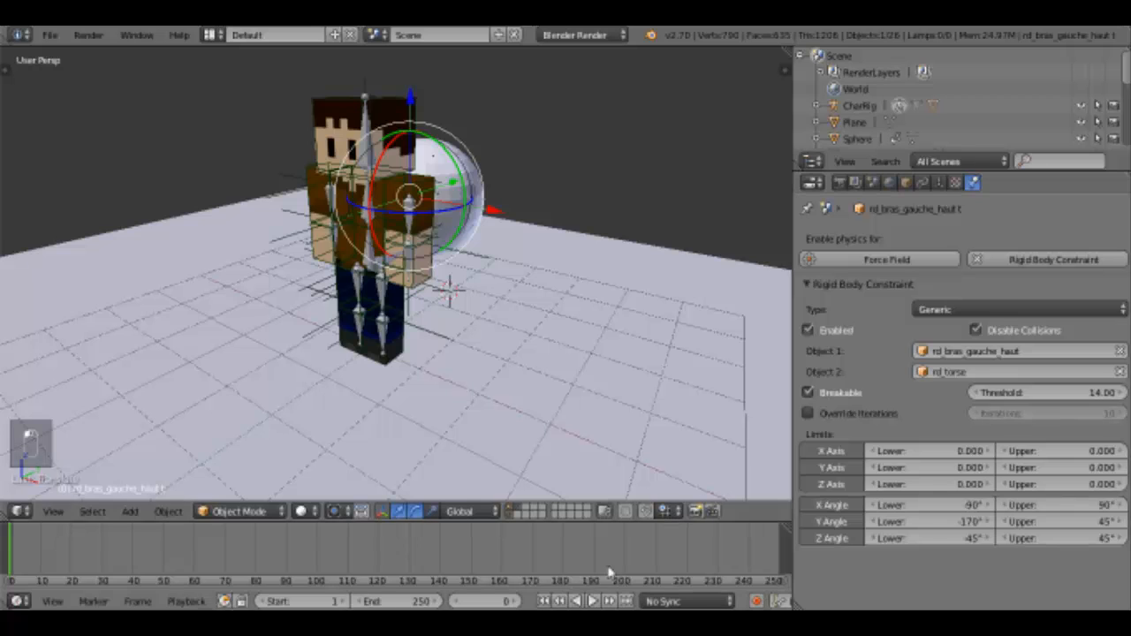
- Play the simulation and lower the left upper arm constraint's breaking threshold to 5, restarting playback to test it
{"action": "left_click", "coordinate": [593, 602]}
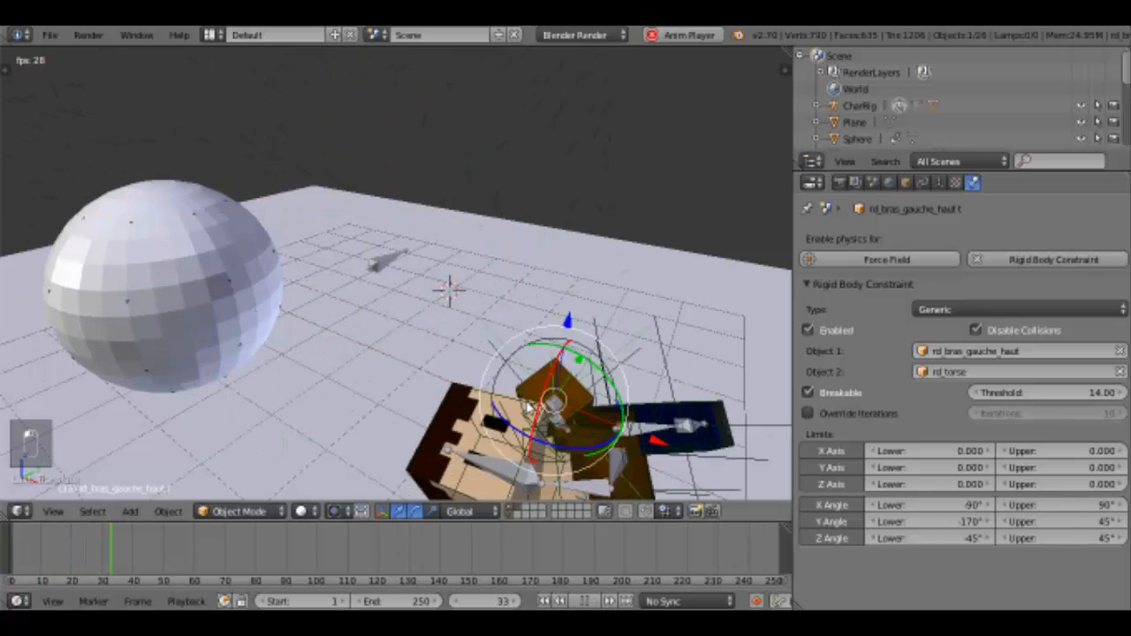
{"action": "scroll", "coordinate": [527, 405], "scroll_direction": "down", "scroll_amount": 1}
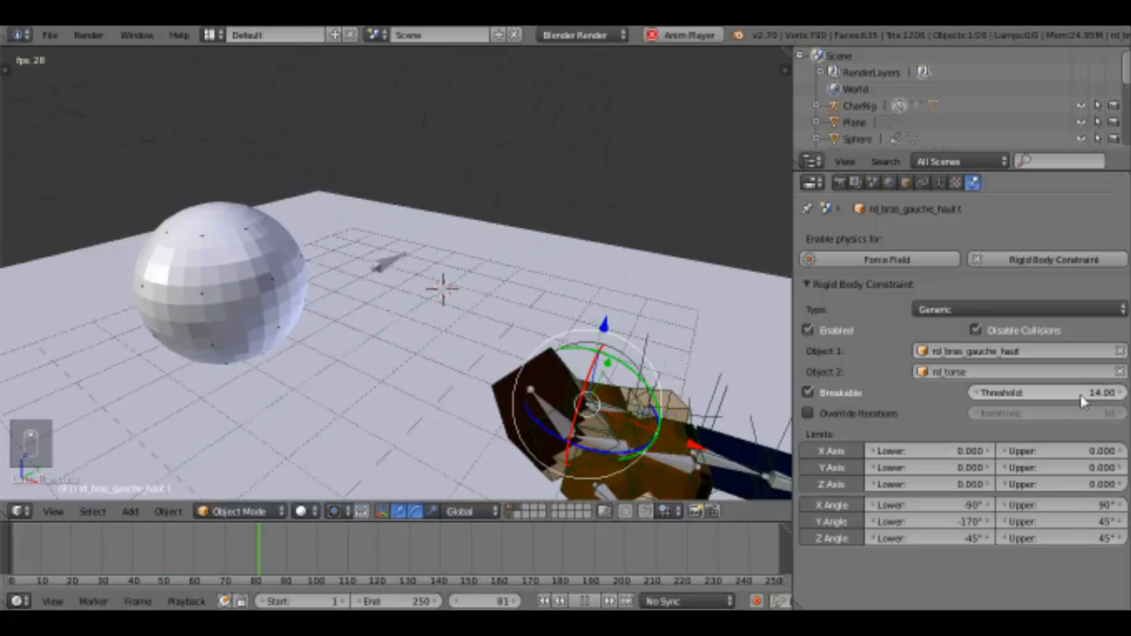
{"action": "left_click_drag", "start_coordinate": [1084, 397], "coordinate": [1060, 397]}
{"action": "left_click", "coordinate": [31, 562]}
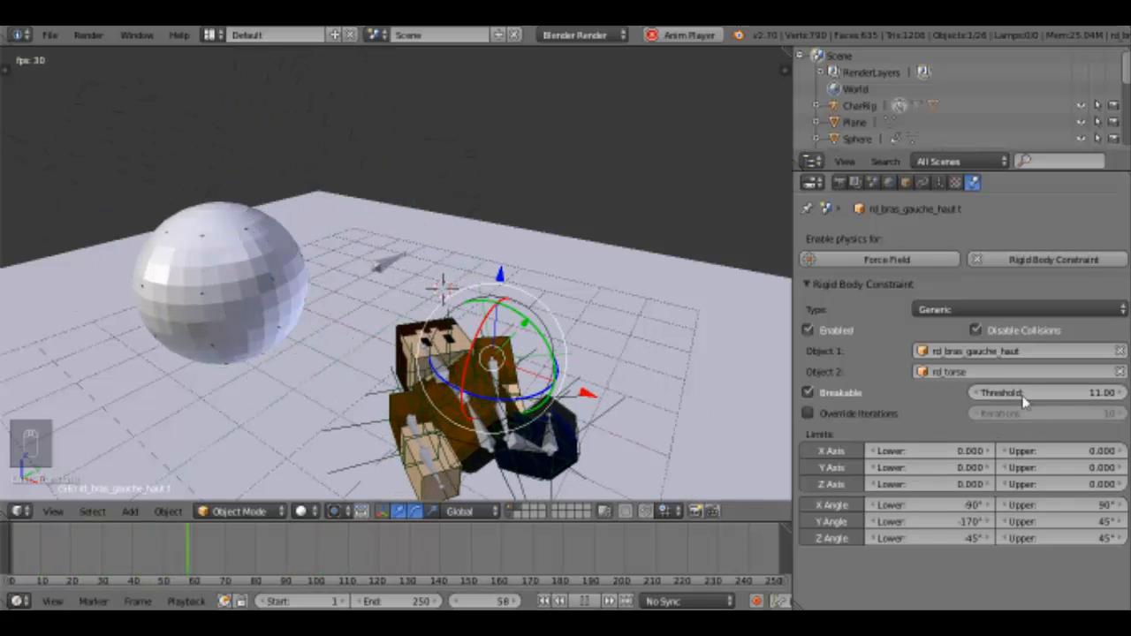
{"action": "left_click", "coordinate": [27, 563]}
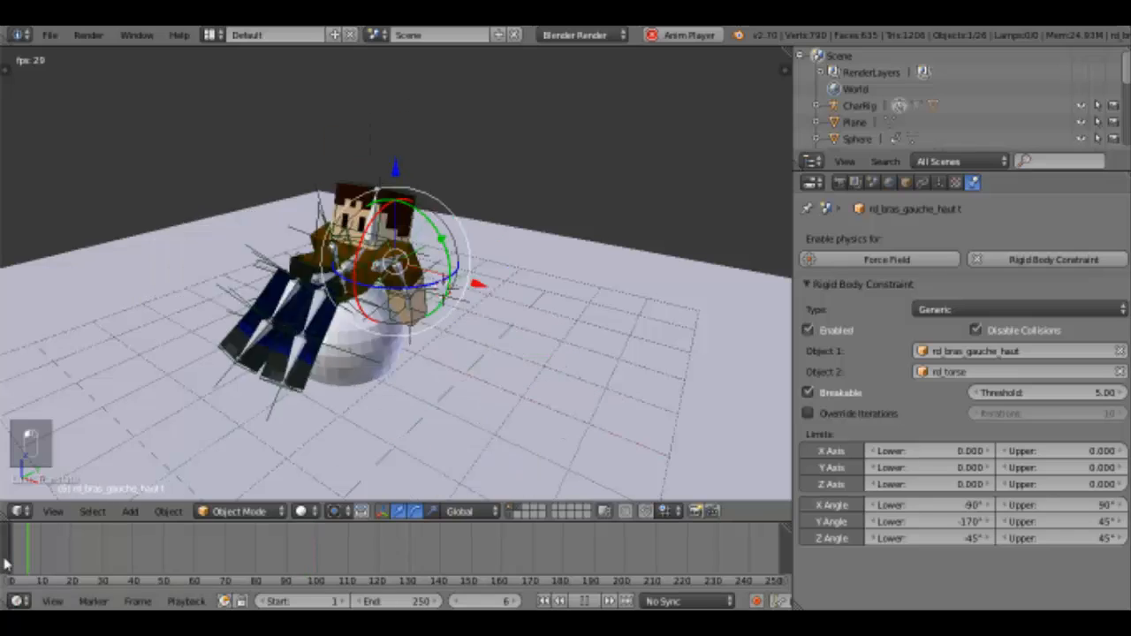
- Examine the left arm and body from several angles during the simulation, and return to frame 0
{"action": "scroll", "coordinate": [369, 469], "scroll_direction": "down", "scroll_amount": 2}
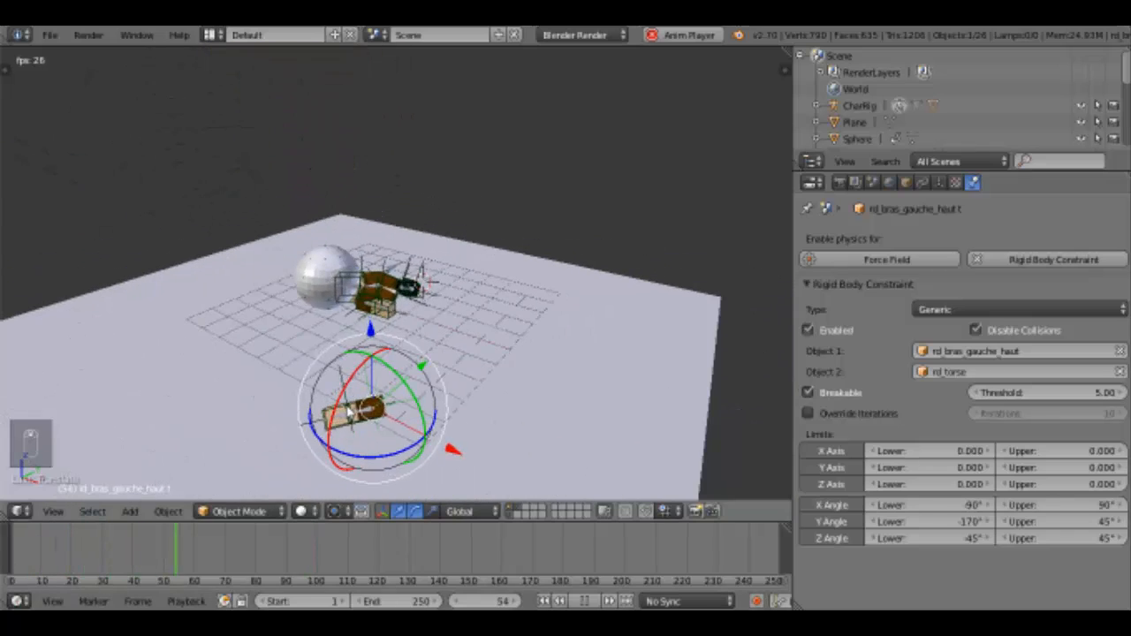
{"action": "middle_click_drag", "start_coordinate": [310, 411], "coordinate": [212, 415]}
{"action": "scroll", "coordinate": [276, 395], "scroll_direction": "up", "scroll_amount": 4}
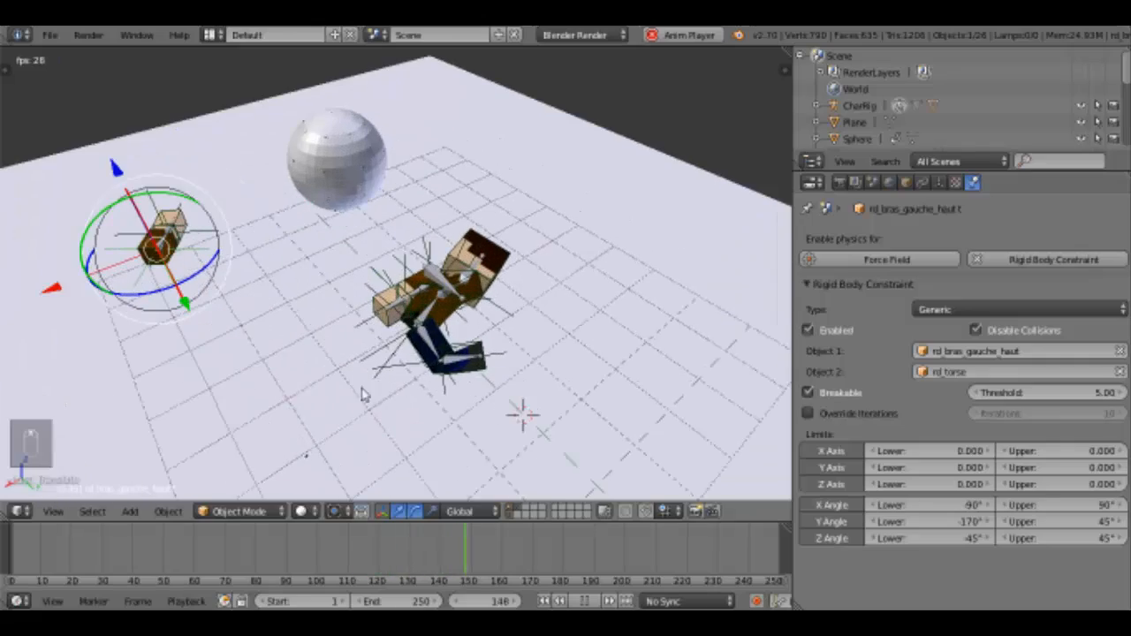
{"action": "middle_click_drag", "start_coordinate": [362, 395], "coordinate": [466, 329]}
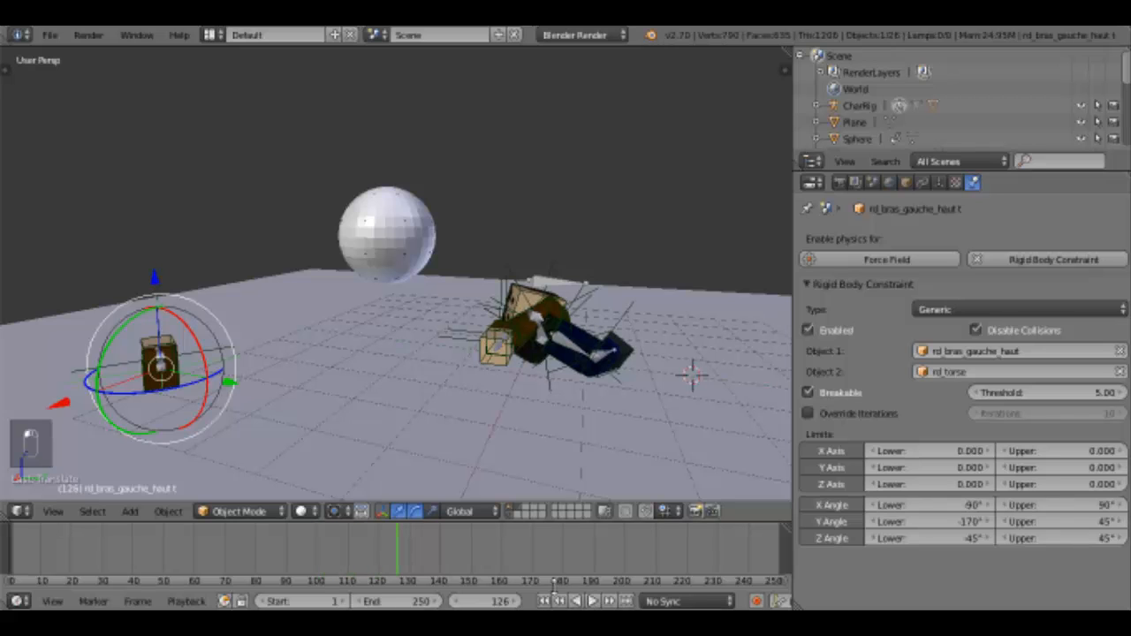
{"action": "left_click_drag", "start_coordinate": [281, 591], "coordinate": [10, 576]}
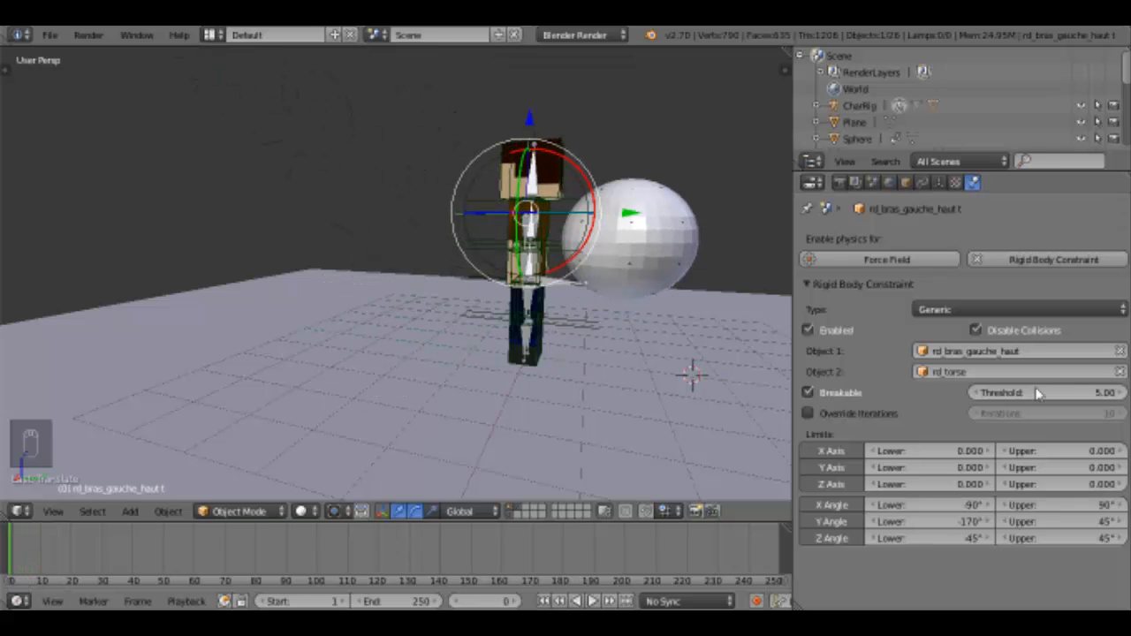
- Turn off breaking for the left upper arm and right upper leg constraints, and save the file
{"action": "middle_click_drag", "start_coordinate": [555, 330], "coordinate": [610, 328]}
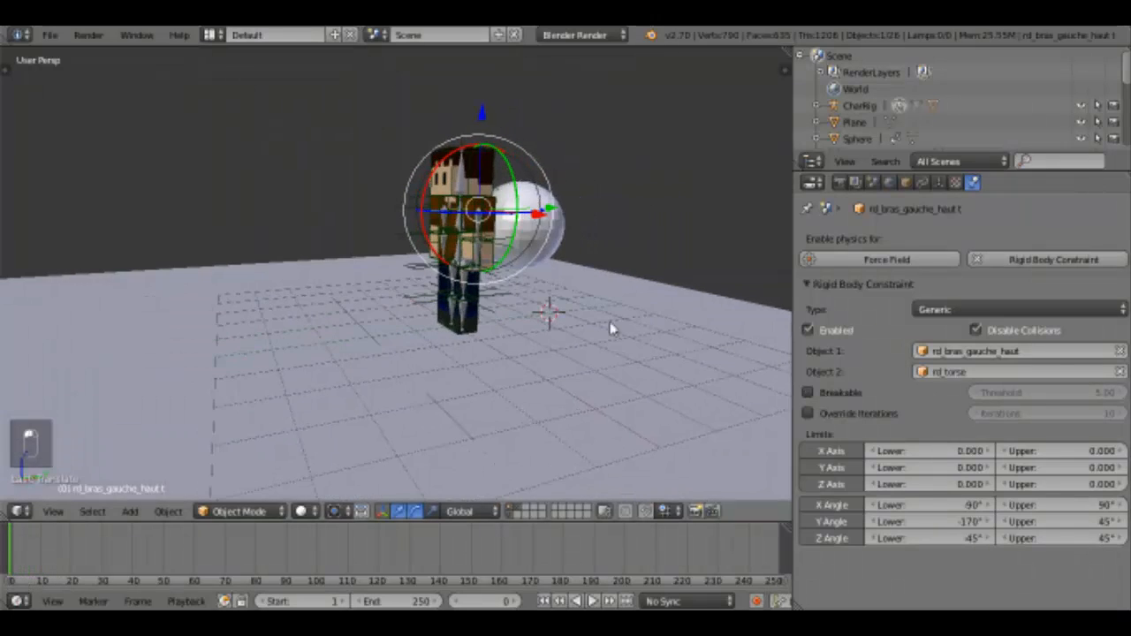
{"action": "right_click", "coordinate": [406, 275]}
{"action": "right_click", "coordinate": [402, 273]}
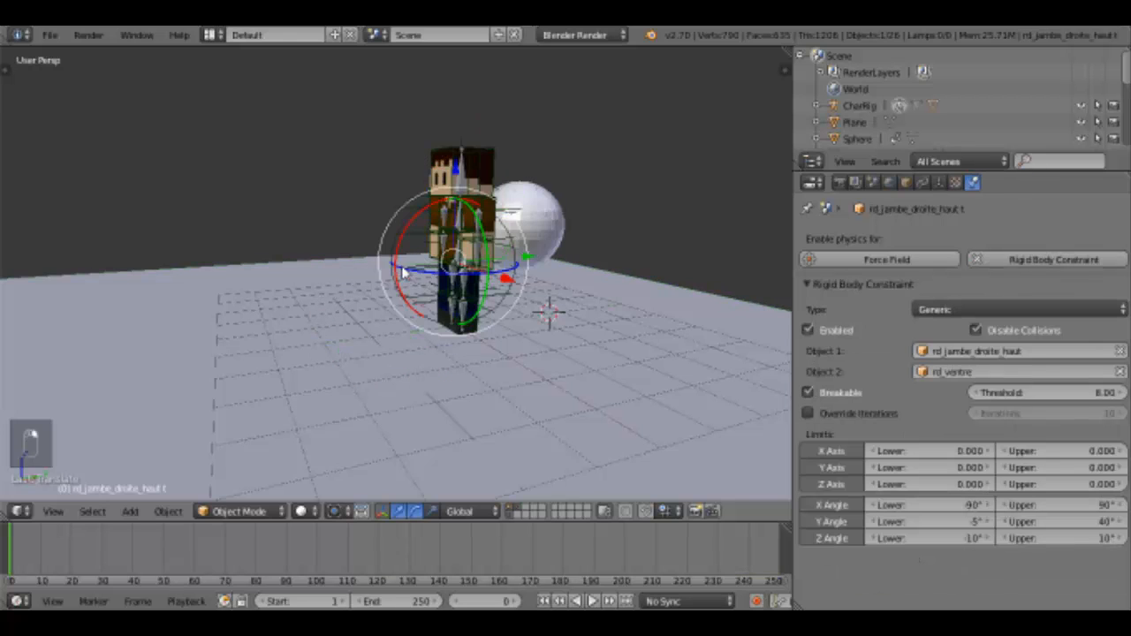
{"action": "left_click", "coordinate": [809, 393]}
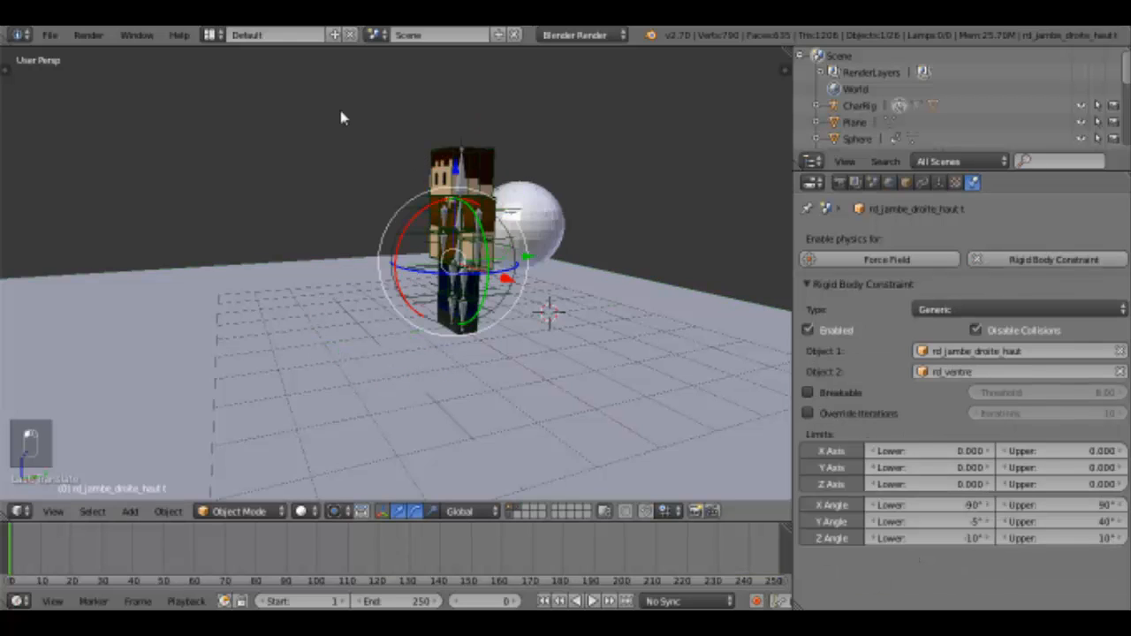
{"action": "left_click", "coordinate": [50, 35]}
{"action": "left_click", "coordinate": [81, 166]}
- Select the torso constraint to rd_ventre, make it breakable and set its breaking threshold to 4
{"action": "scroll", "coordinate": [407, 238], "scroll_direction": "up", "scroll_amount": 10}
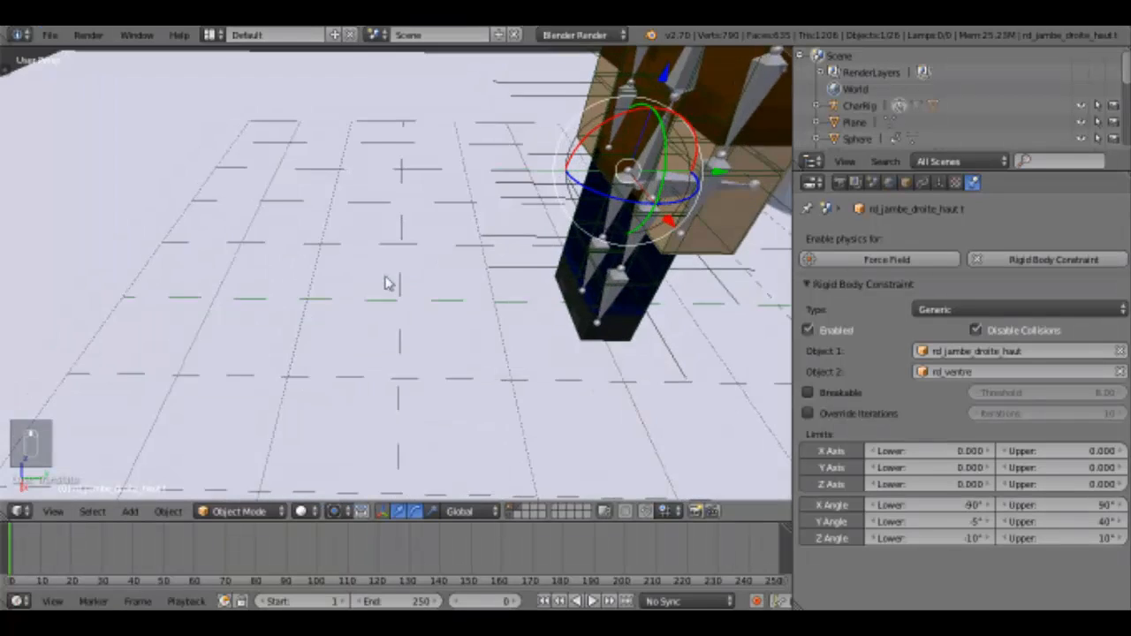
{"action": "middle_click_drag", "start_coordinate": [469, 223], "coordinate": [398, 105]}
{"action": "right_click", "coordinate": [527, 170]}
{"action": "scroll", "coordinate": [730, 274], "scroll_direction": "up", "scroll_amount": 2}
{"action": "scroll", "coordinate": [730, 276], "scroll_direction": "down", "scroll_amount": 1}
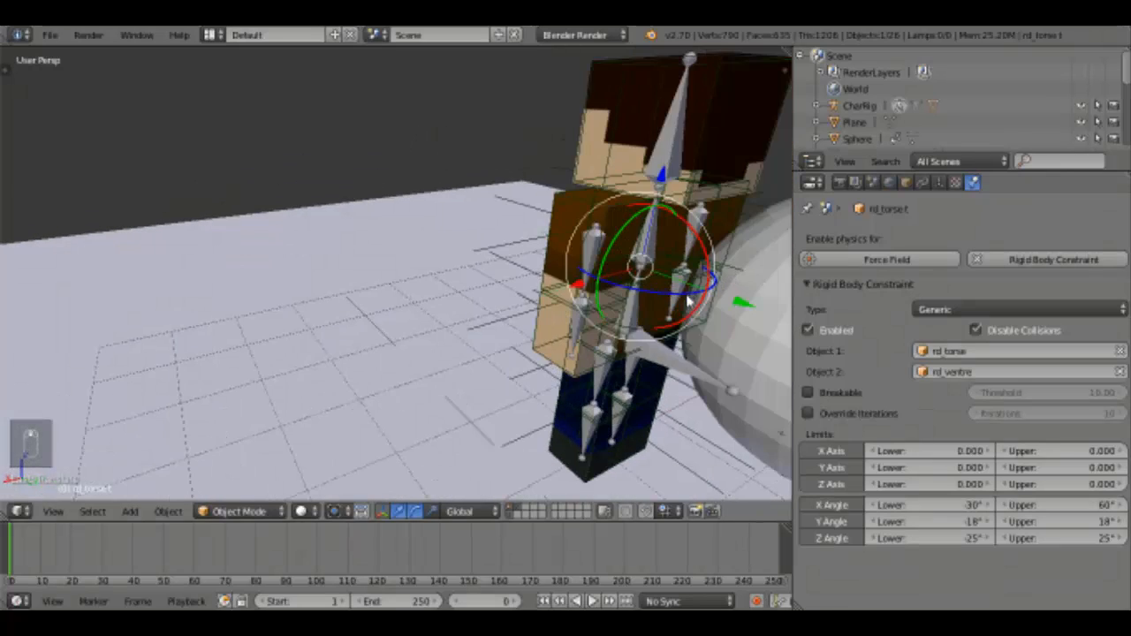
{"action": "mouse_move", "coordinate": [690, 302]}
{"action": "middle_mouse_down"}
{"action": "mouse_move", "coordinate": [655, 283]}
{"action": "mouse_move", "coordinate": [678, 313]}
{"action": "middle_mouse_up"}
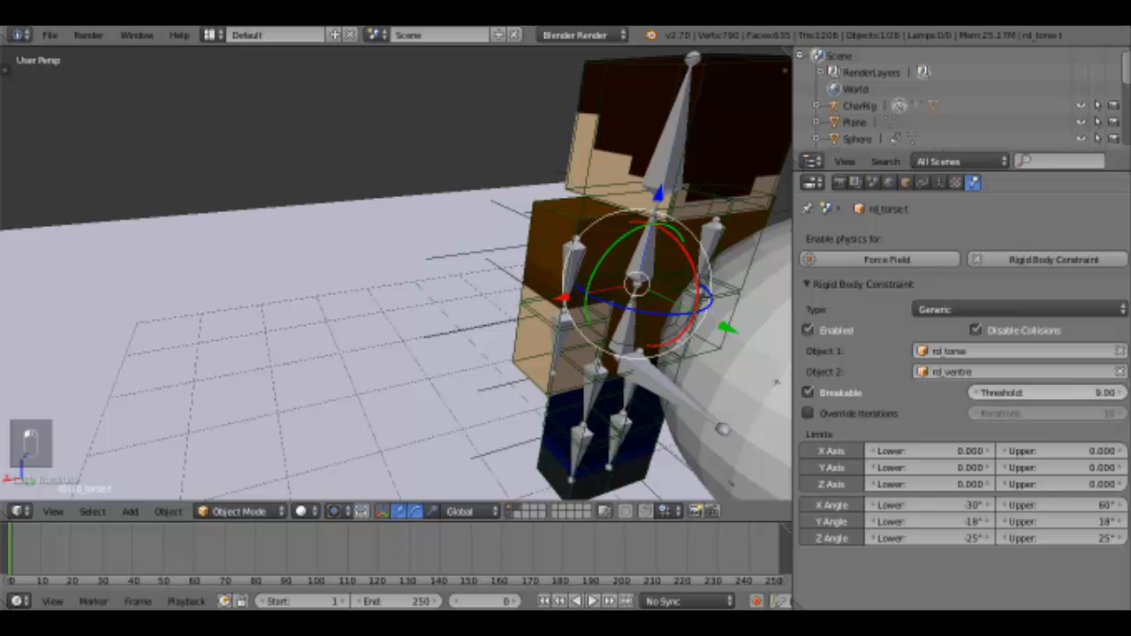
{"action": "scroll", "coordinate": [451, 394], "scroll_direction": "down", "scroll_amount": 5}
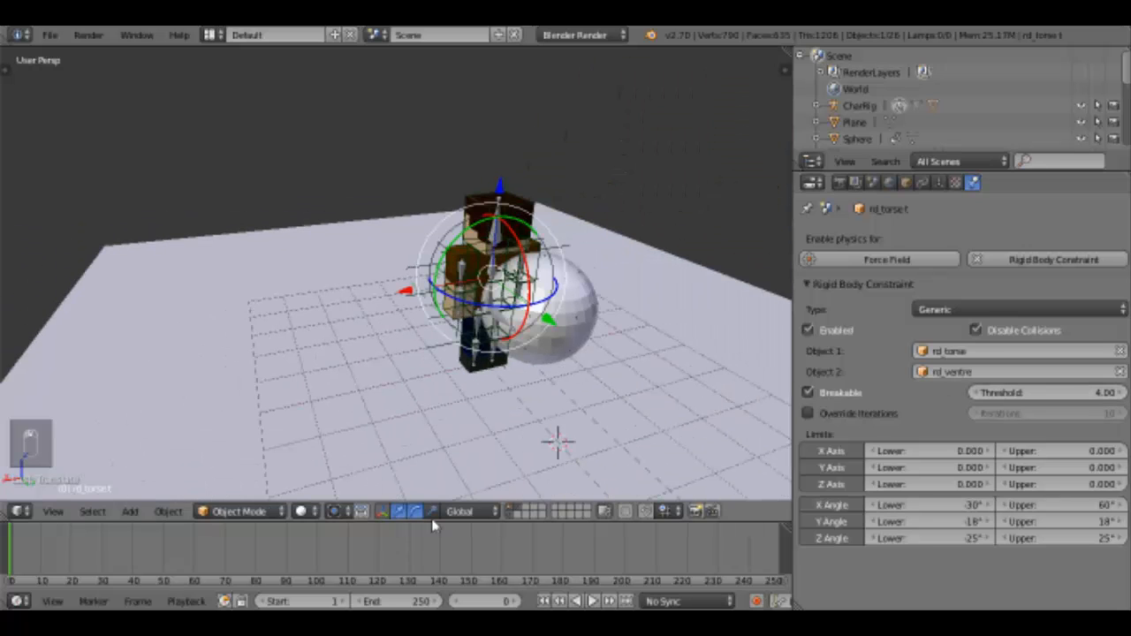
- Play the simulation repeatedly from the start to examine how the torso joint reacts to the impact, and stop it
{"action": "left_click", "coordinate": [592, 601]}
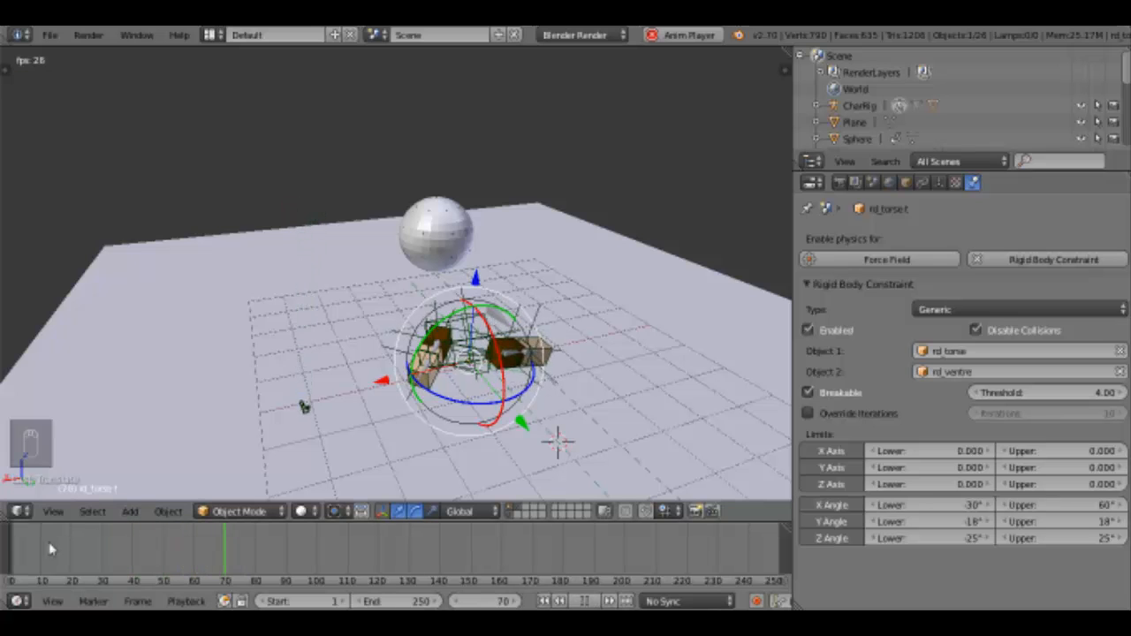
{"action": "left_click", "coordinate": [13, 556]}
{"action": "left_click", "coordinate": [14, 557]}
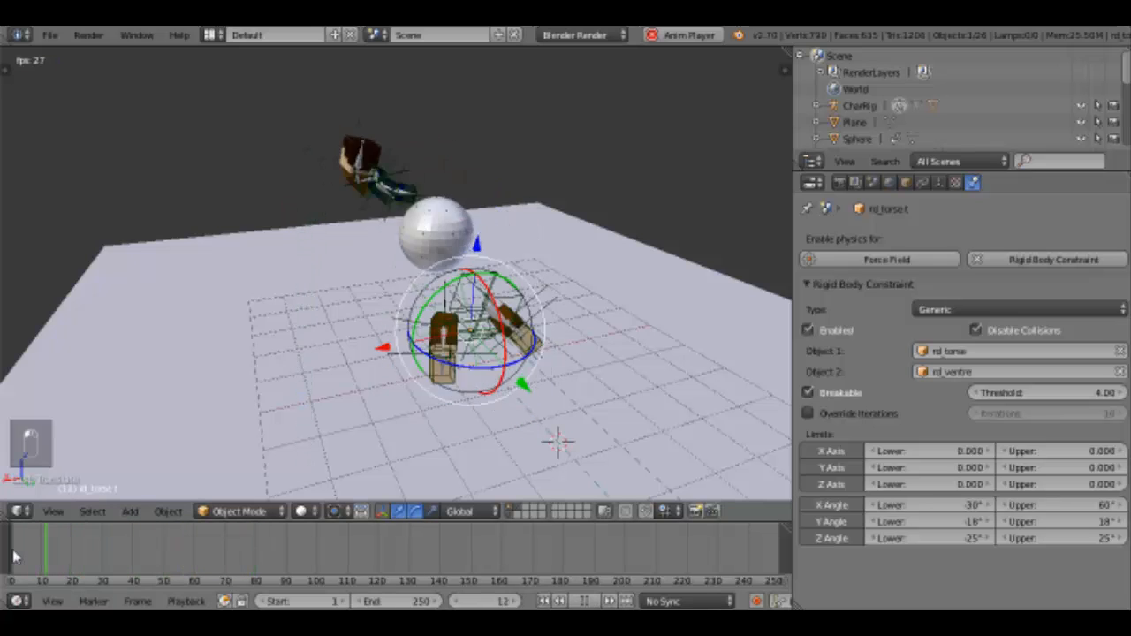
{"action": "left_click", "coordinate": [13, 556]}
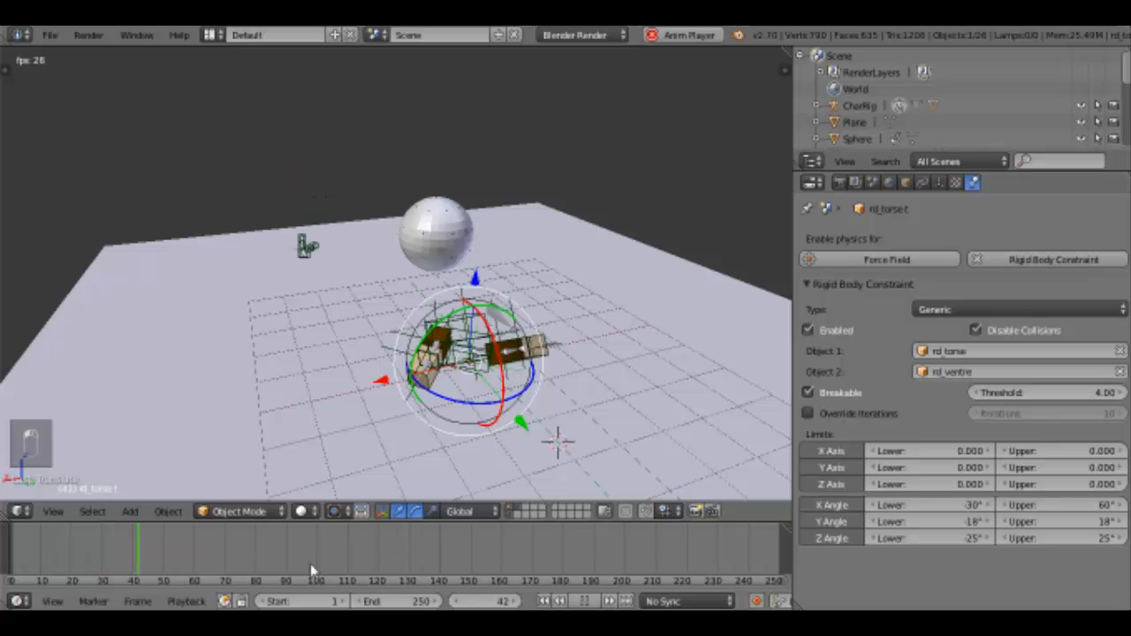
{"action": "middle_click_drag", "start_coordinate": [442, 380], "coordinate": [563, 356]}
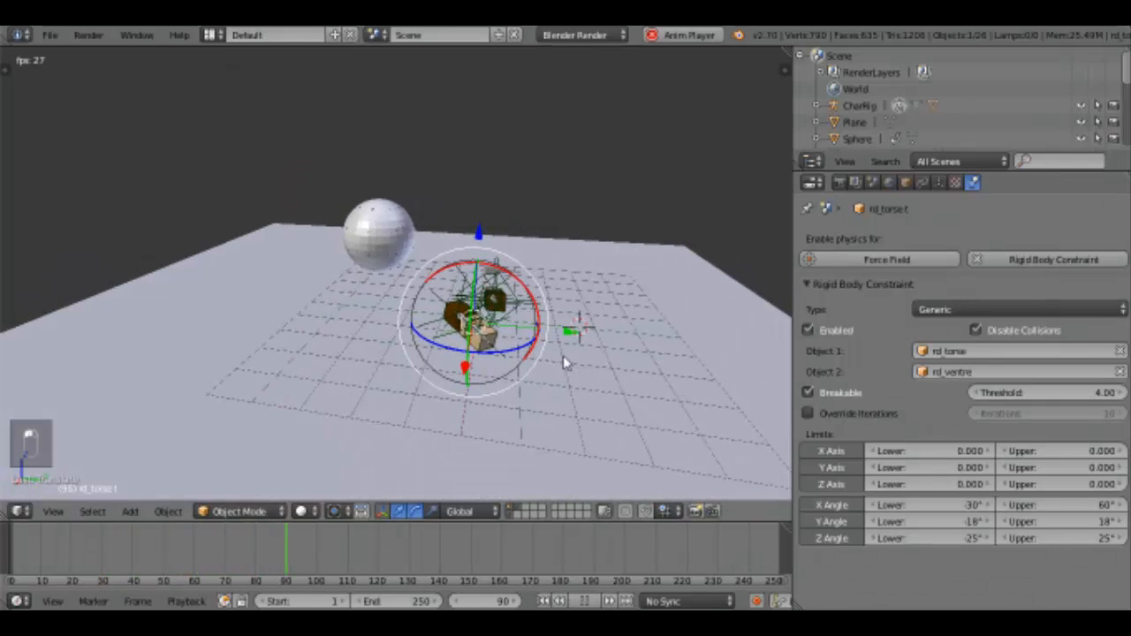
{"action": "left_click", "coordinate": [5, 550]}
{"action": "left_click", "coordinate": [7, 550]}
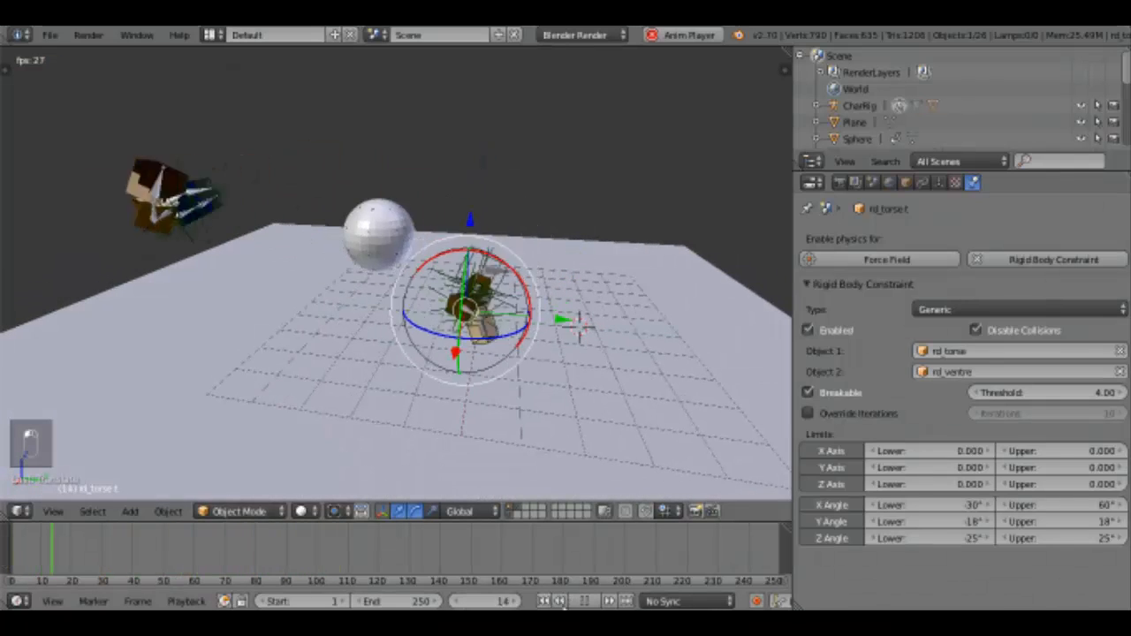
{"action": "key", "text": "alt+a"}
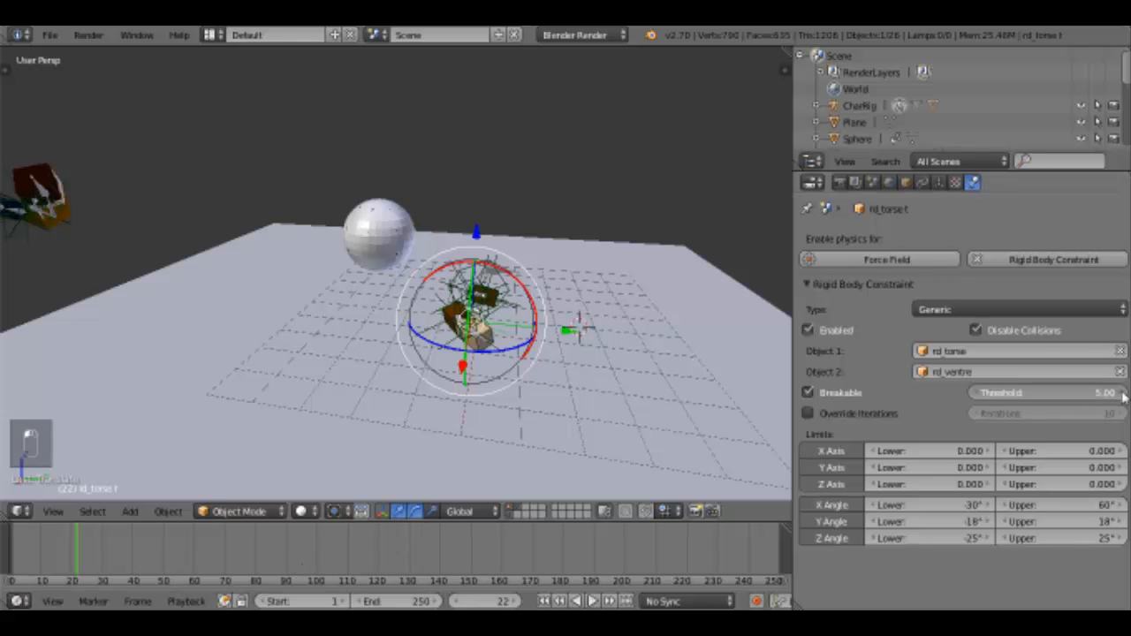
- Set the torso constraint's breaking threshold to 7, test it by playing the simulation from frame 0, and return to frame 0
{"action": "left_click", "coordinate": [1122, 393]}
{"action": "left_click", "coordinate": [1122, 393]}
{"action": "left_click", "coordinate": [5, 562]}
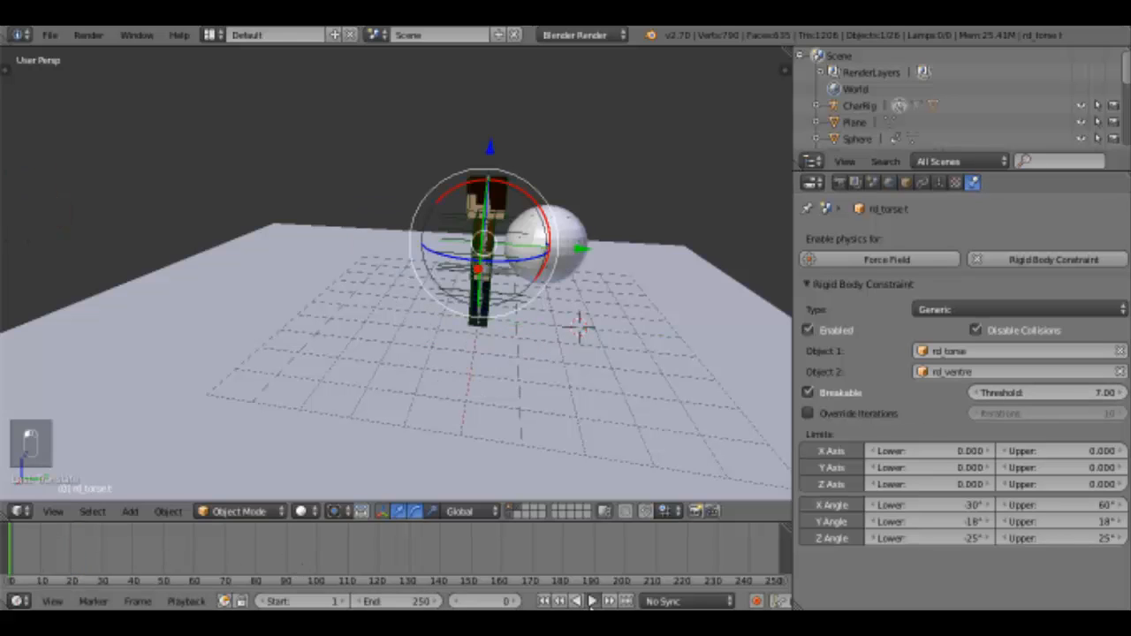
{"action": "left_click", "coordinate": [591, 602]}
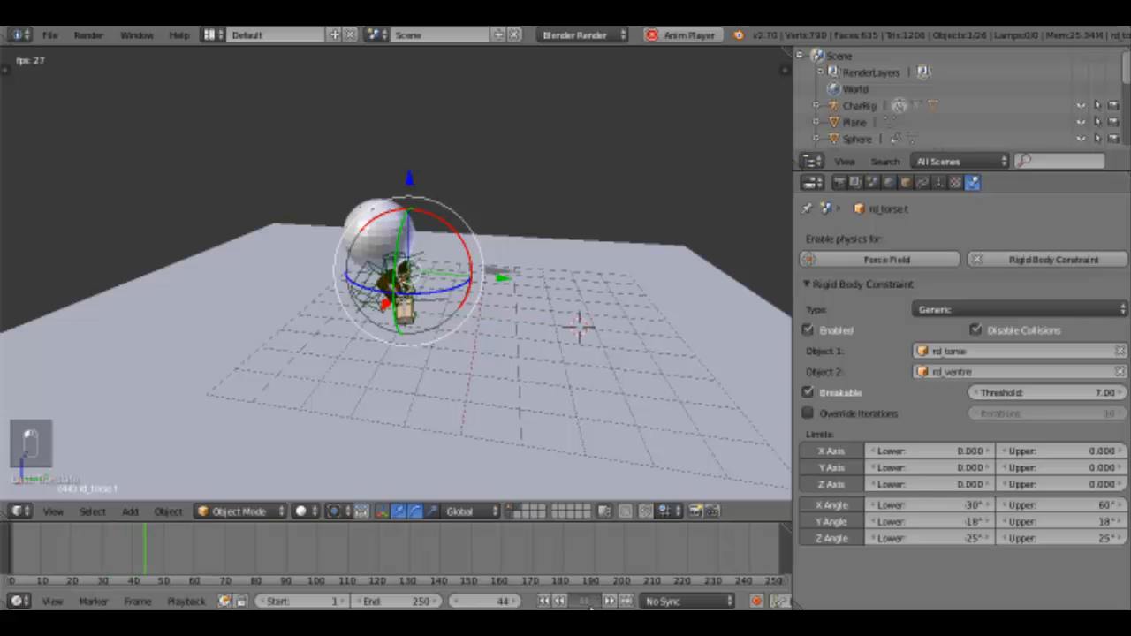
{"action": "left_click", "coordinate": [7, 570]}
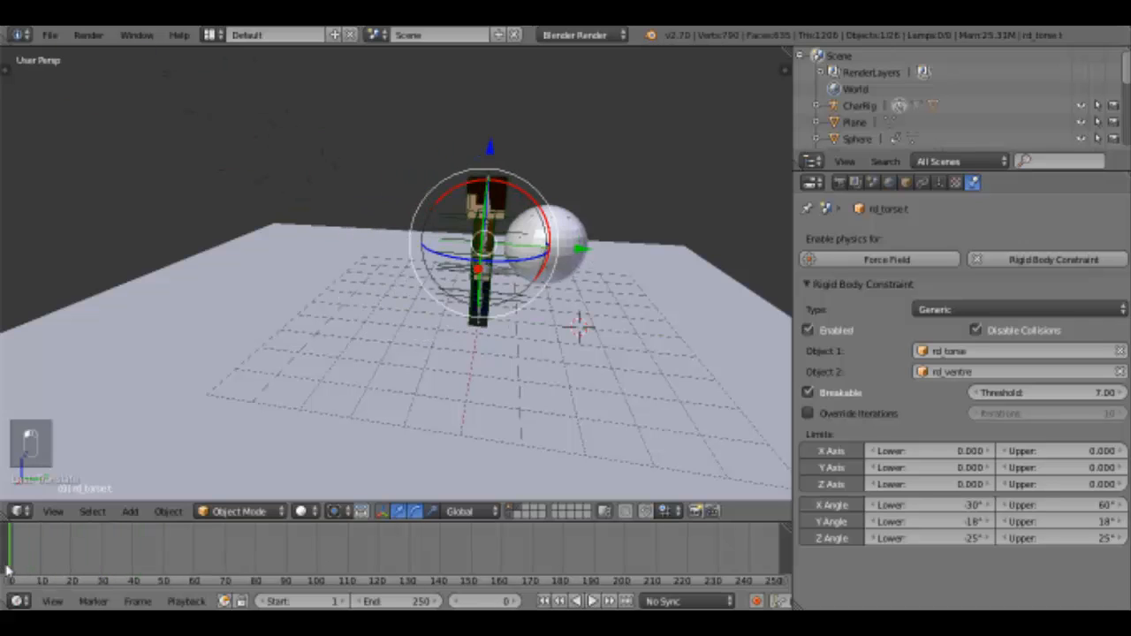
- Turn off breaking for the torso constraint, and make the left foot constraint breakable with a threshold of 4
{"action": "scroll", "coordinate": [546, 331], "scroll_direction": "up", "scroll_amount": 6}
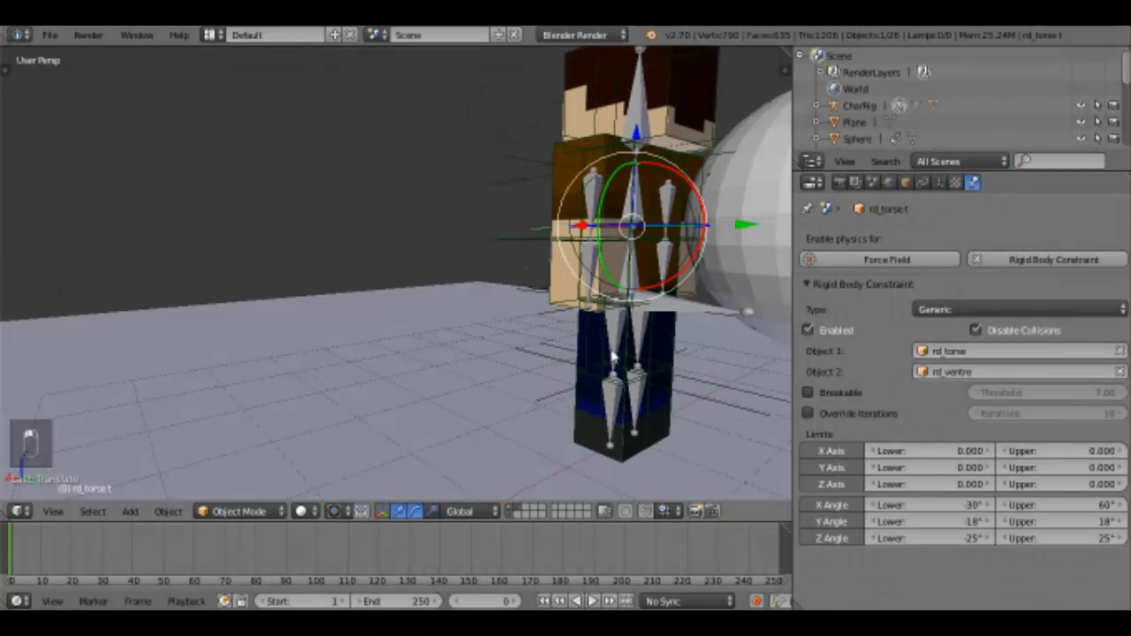
{"action": "right_click", "coordinate": [555, 368]}
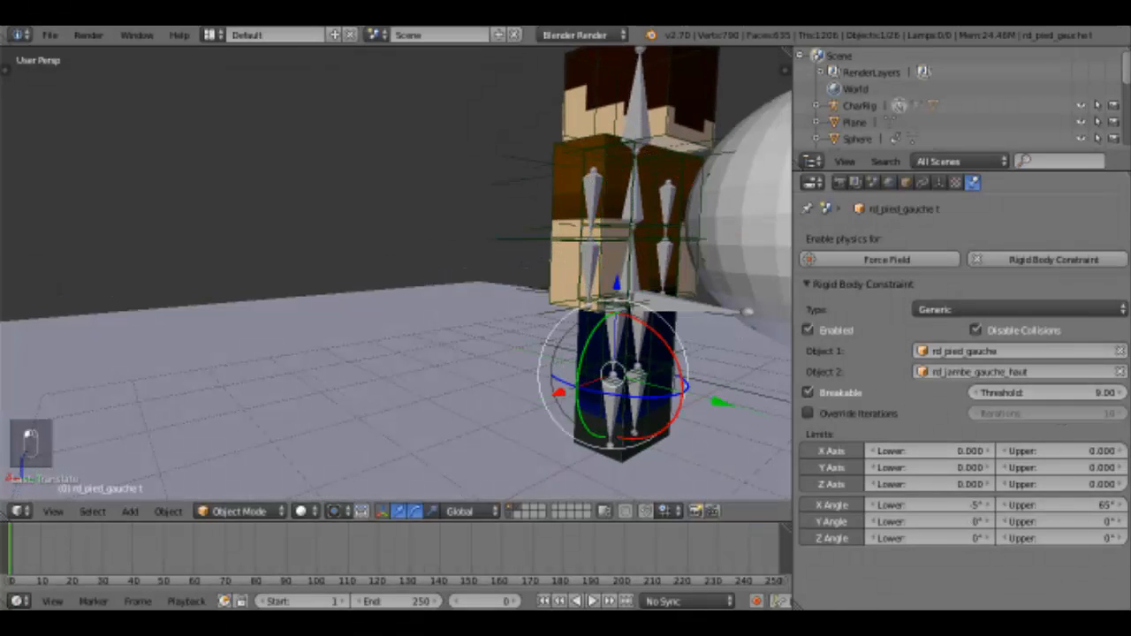
- Play the simulation to examine the left foot joint on impact, and stop it at frame 38
{"action": "left_click", "coordinate": [592, 601]}
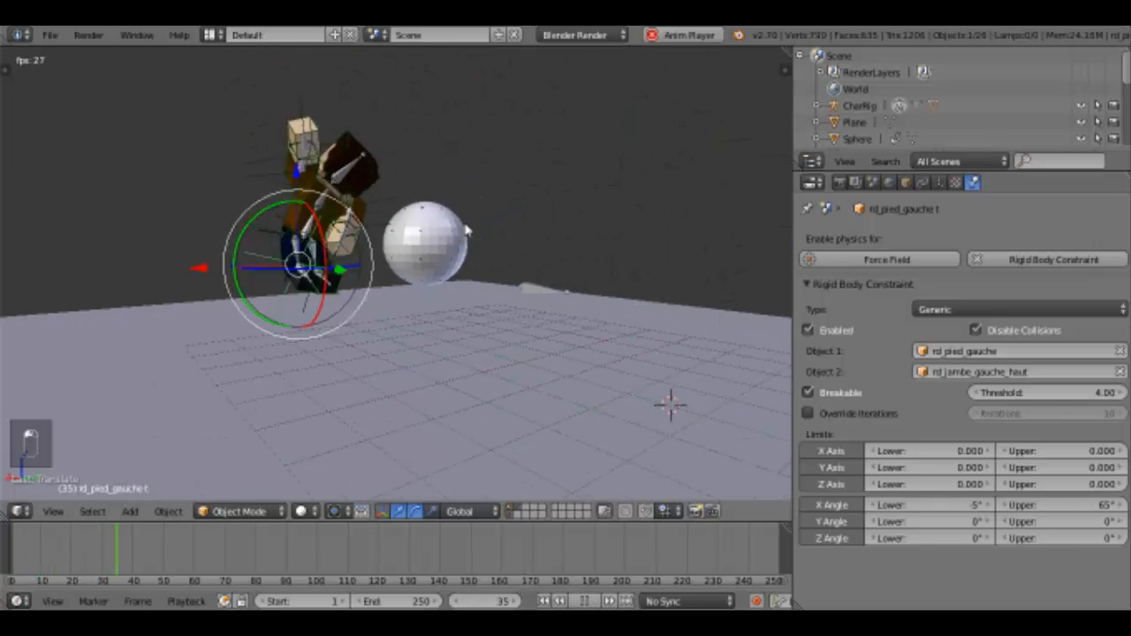
{"action": "middle_click_drag", "start_coordinate": [380, 300], "coordinate": [636, 293]}
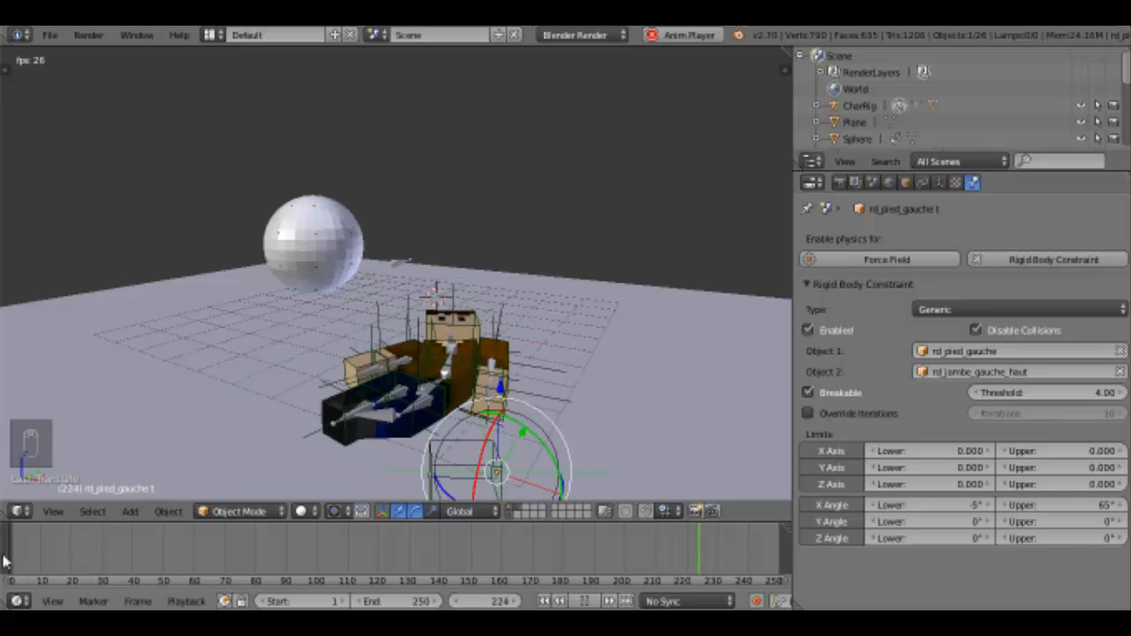
{"action": "key", "text": "alt+a"}
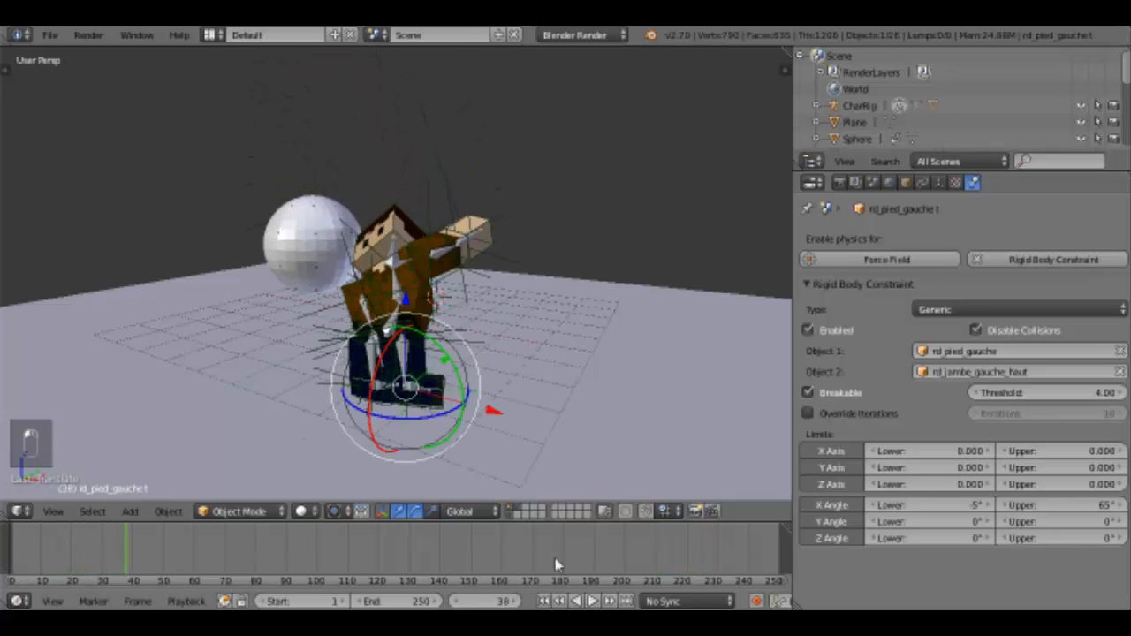
- Advance frame by frame from frame 38 to frame 89, examining the left foot and the body from several angles
{"action": "key", "text": "Right"}
{"action": "key", "text": "Right"}
{"action": "key", "text": "Right"}
{"action": "key", "text": "Right"}
{"action": "key", "text": "Right"}
{"action": "key", "text": "Right"}
{"action": "key", "text": "Right"}
{"action": "key", "text": "Right"}
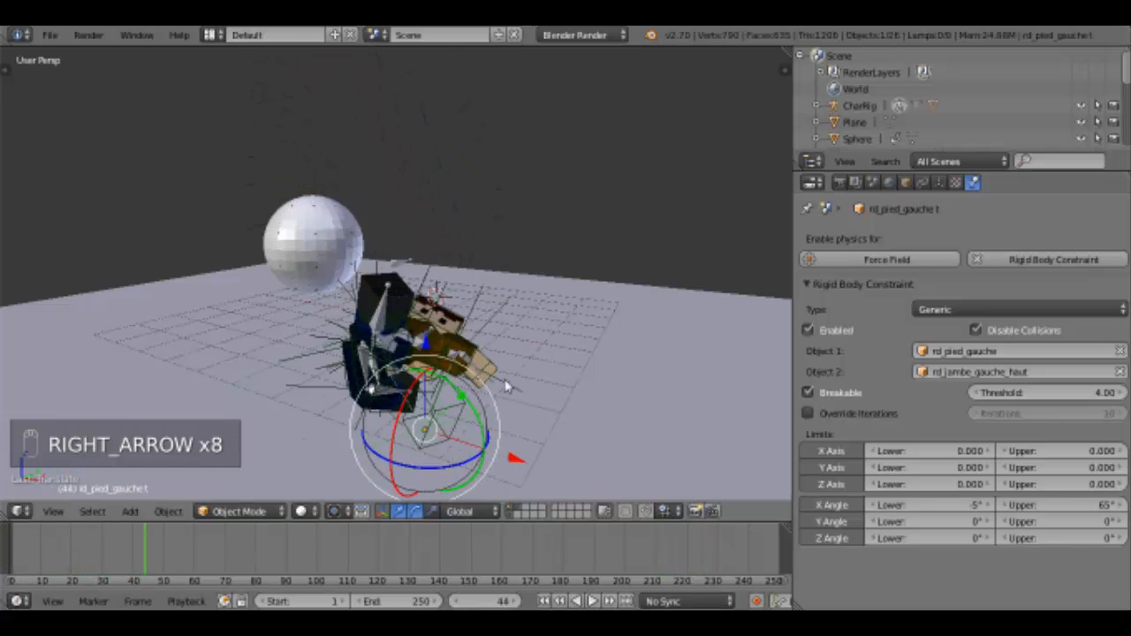
{"action": "key", "text": "Right"}
{"action": "key", "text": "Right"}
{"action": "middle_click_drag", "start_coordinate": [484, 384], "coordinate": [617, 368]}
{"action": "key", "text": "Right"}
{"action": "key", "text": "Right"}
{"action": "key", "text": "Right"}
{"action": "key", "text": "Right"}
{"action": "key", "text": "Right"}
{"action": "key", "text": "Right"}
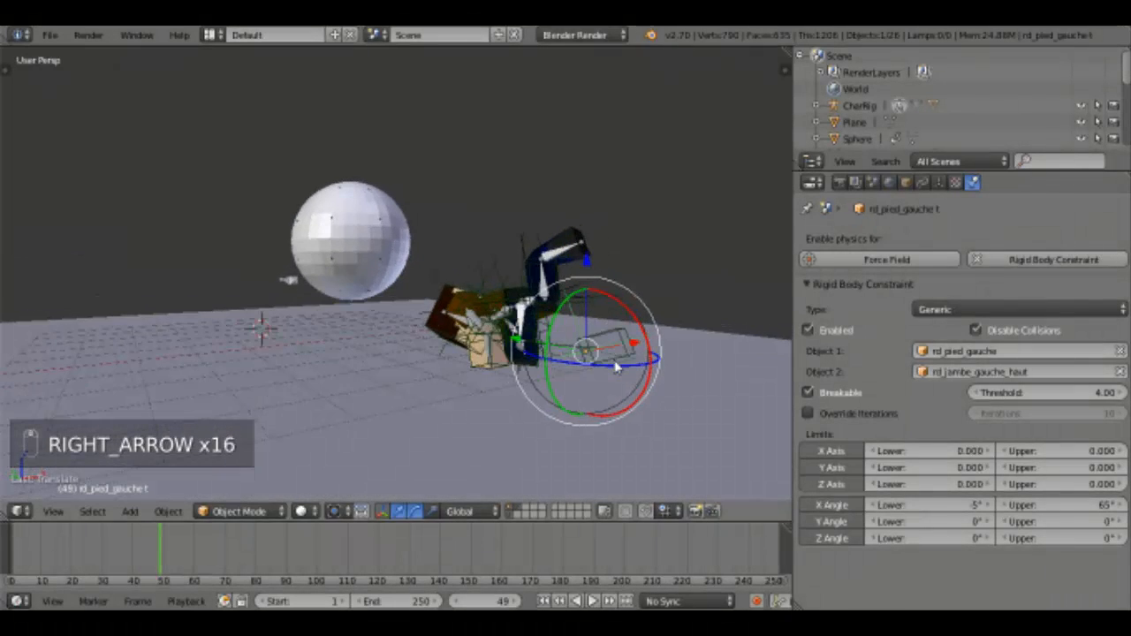
{"action": "key", "text": "Right"}
{"action": "key", "text": "Right"}
{"action": "key", "text": "Right"}
{"action": "key", "text": "Right"}
{"action": "key", "text": "Right"}
{"action": "key", "text": "Right"}
{"action": "key", "text": "Right"}
{"action": "key", "text": "Right"}
{"action": "key", "text": "Right"}
{"action": "key", "text": "Right"}
{"action": "key", "text": "Right"}
{"action": "key", "text": "Right"}
{"action": "key", "text": "Right"}
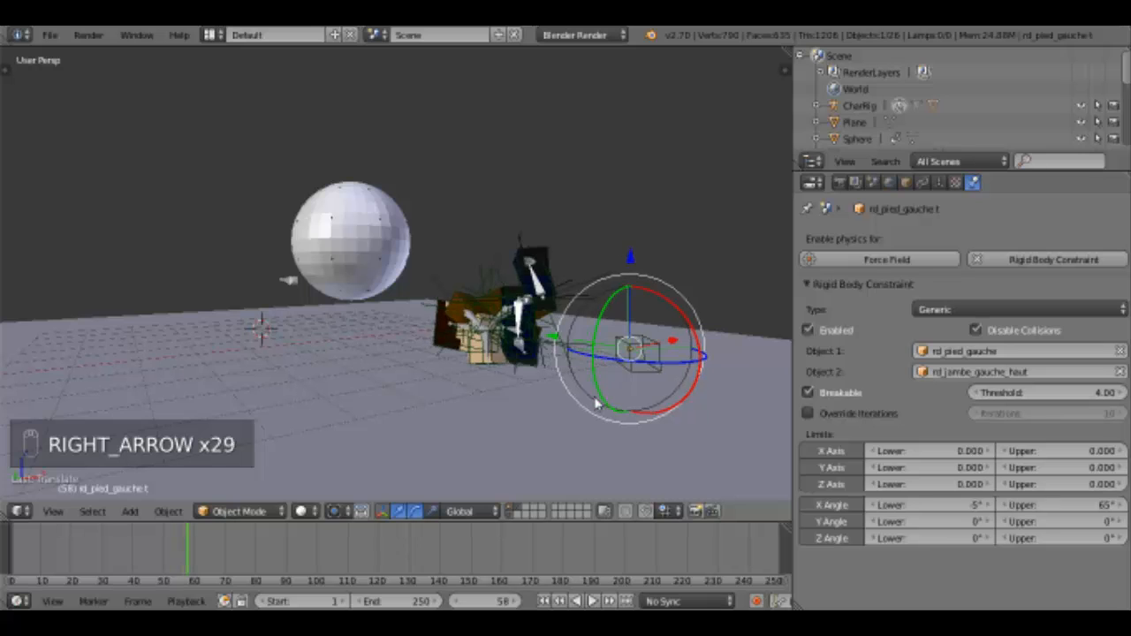
{"action": "key", "text": "Right"}
{"action": "key", "text": "Right"}
{"action": "key", "text": "Right"}
{"action": "key", "text": "Right"}
{"action": "key", "text": "Right"}
{"action": "key", "text": "Right"}
{"action": "key", "text": "Right"}
{"action": "key", "text": "Right"}
{"action": "key", "text": "Right"}
{"action": "key", "text": "Right"}
{"action": "middle_click_drag", "start_coordinate": [576, 306], "coordinate": [352, 334]}
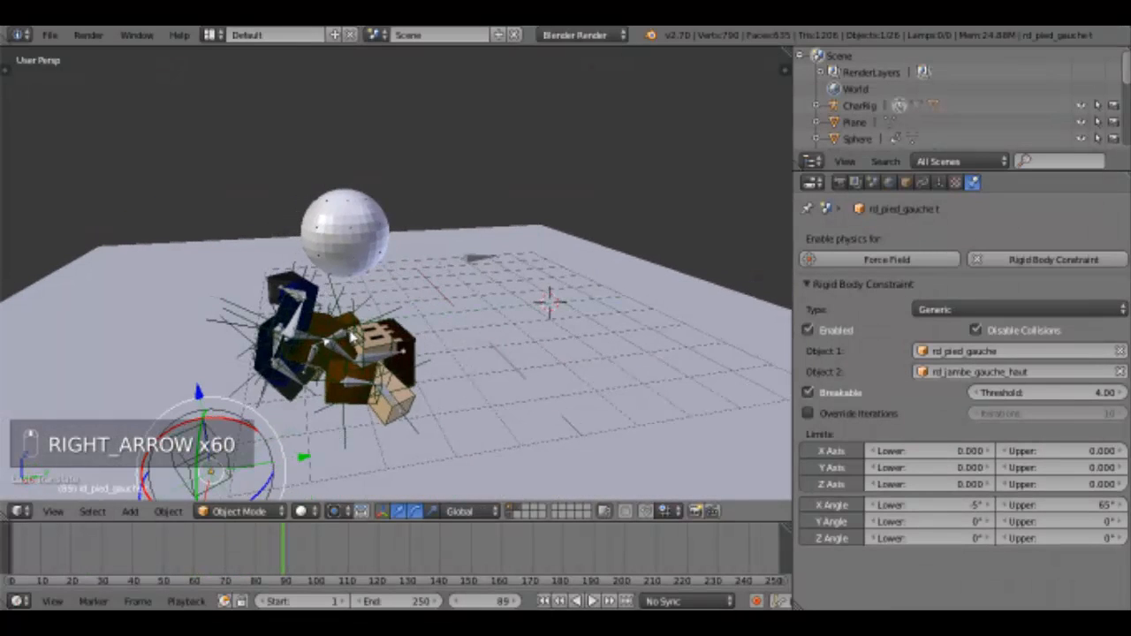
- Turn off breaking for the left foot constraint and return to frame 0
{"action": "left_click", "coordinate": [823, 398]}
{"action": "key", "text": "Left"}
{"action": "key", "text": "Left"}
{"action": "left_click_drag", "start_coordinate": [193, 569], "coordinate": [6, 559]}
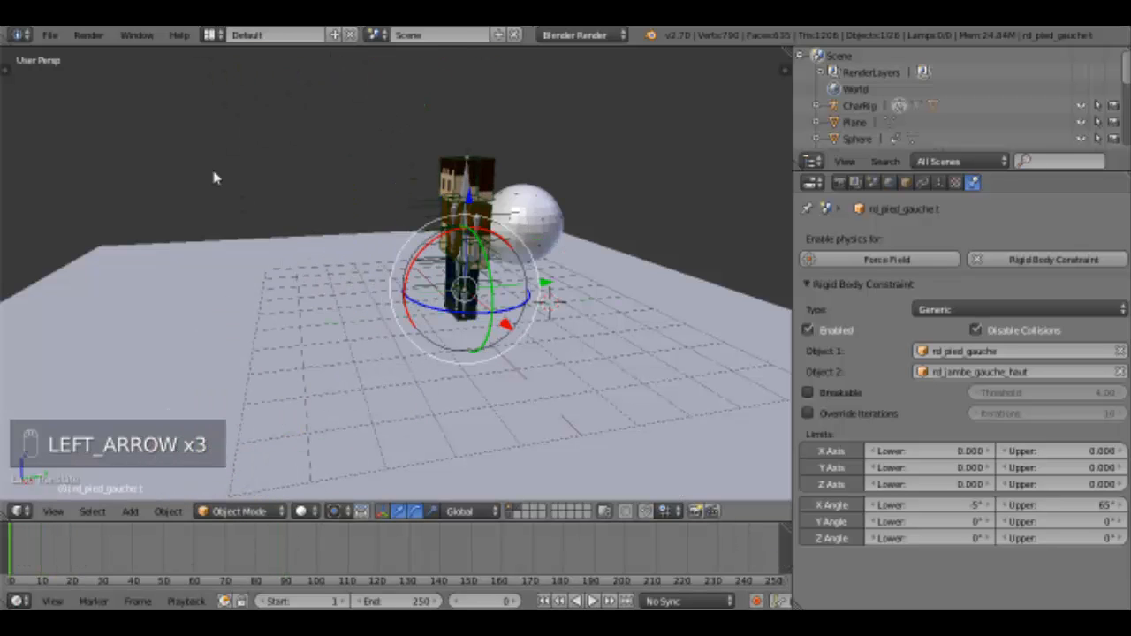
{"action": "left_click", "coordinate": [50, 35]}
{"action": "left_click", "coordinate": [46, 55]}
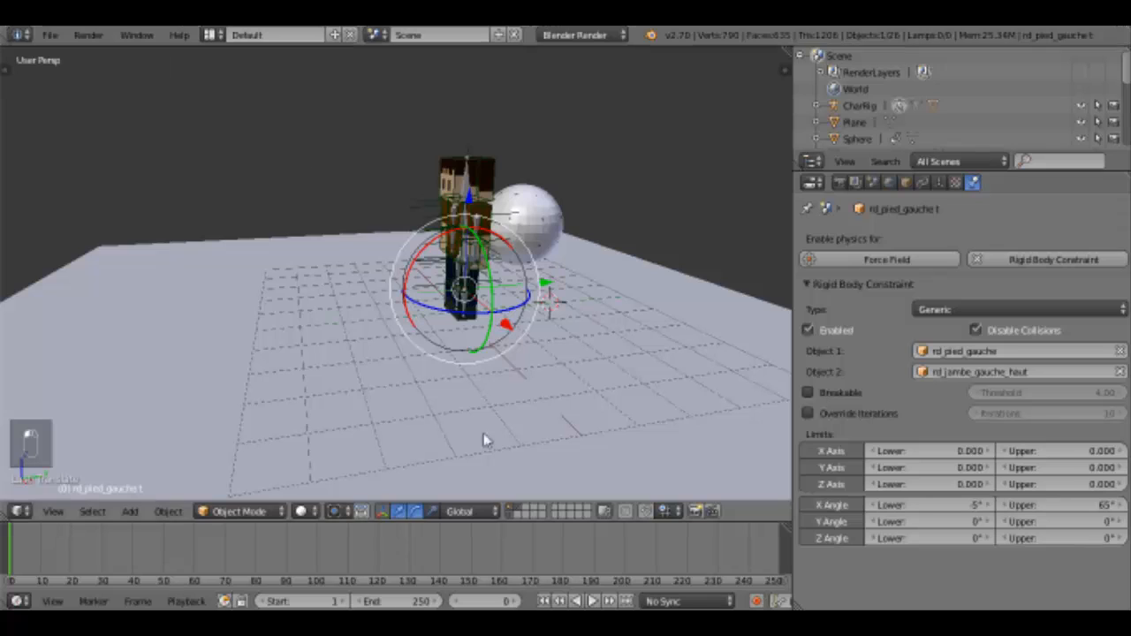
- Play the ragdoll simulation from frame 0, stop it at frame 11, and step back to frame 6
{"action": "left_click", "coordinate": [51, 34]}
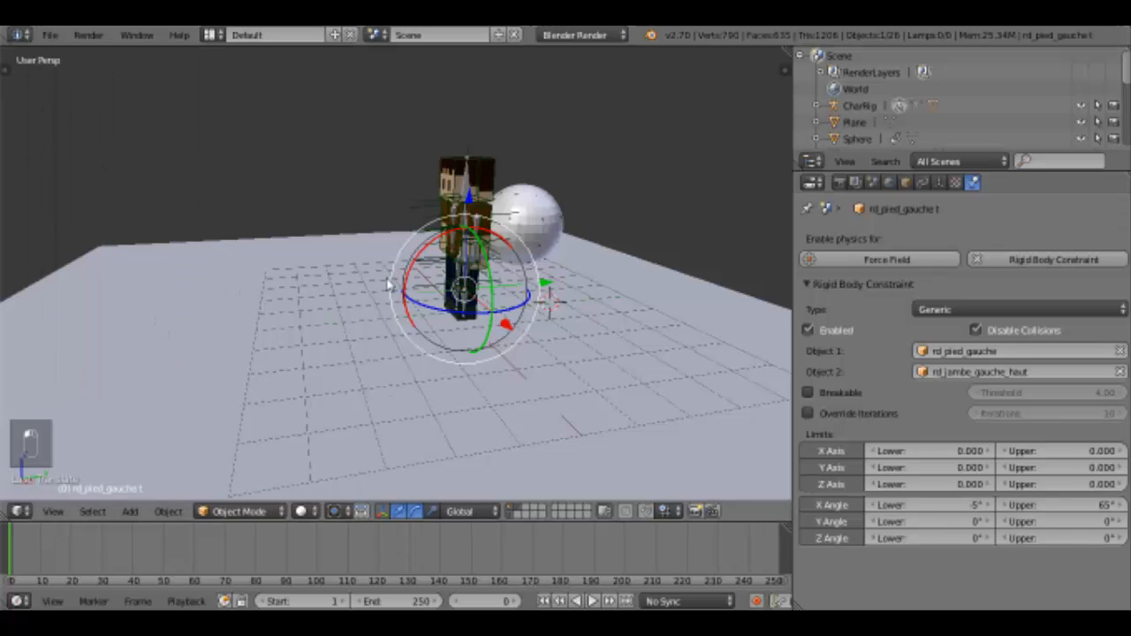
{"action": "left_click", "coordinate": [92, 554]}
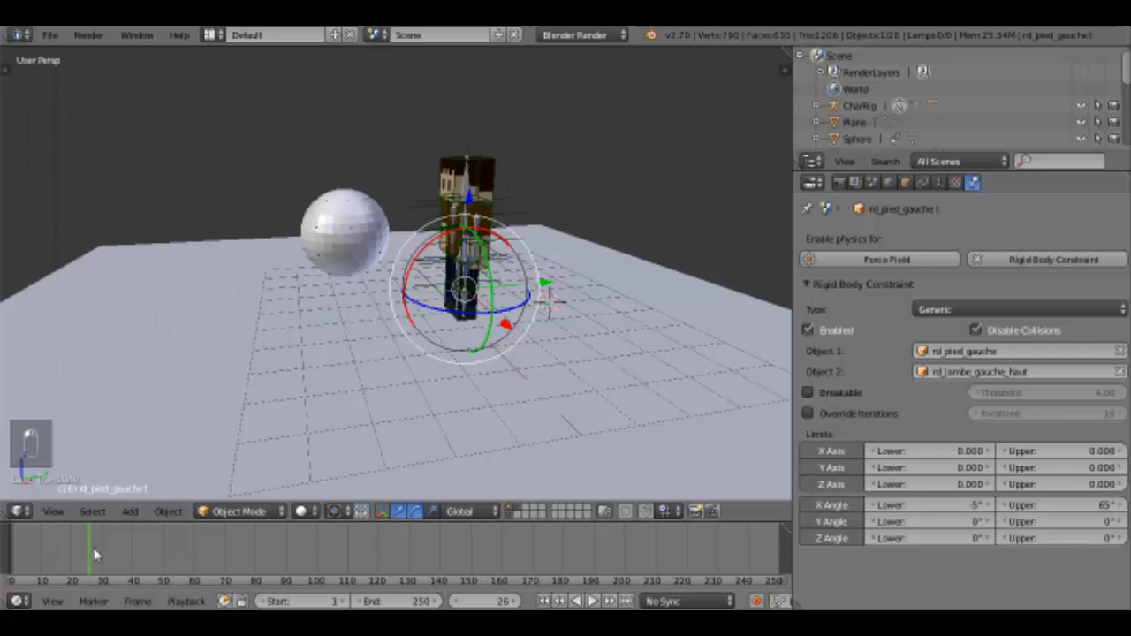
{"action": "left_click", "coordinate": [11, 555]}
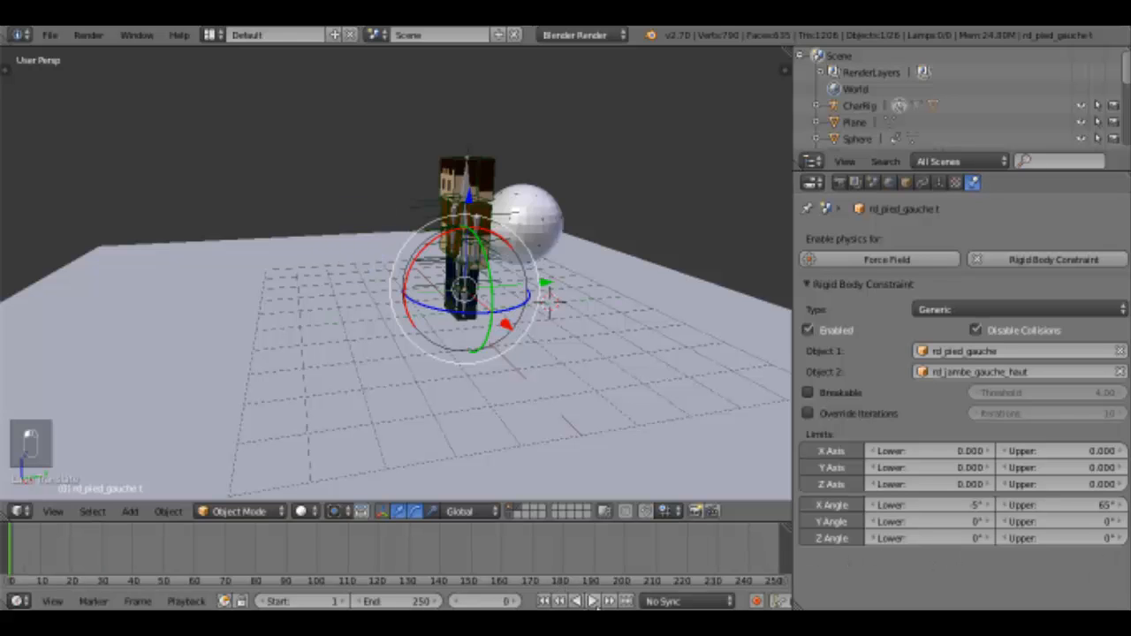
{"action": "left_click", "coordinate": [593, 601]}
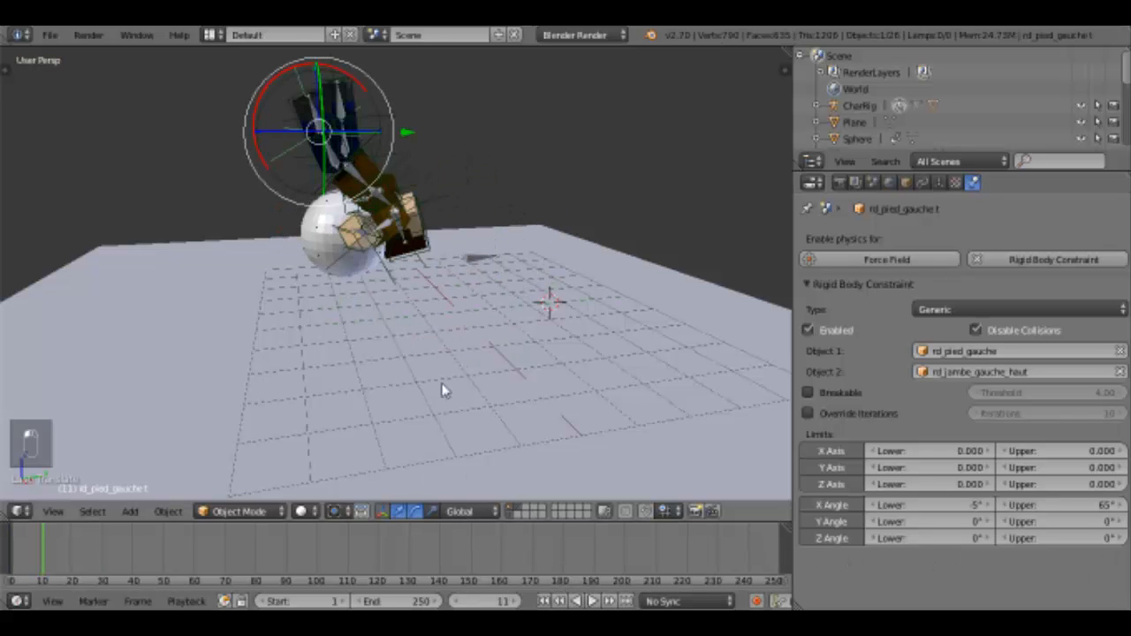
{"action": "key", "text": "Left"}
{"action": "key", "text": "Left"}
{"action": "key", "text": "Left"}
{"action": "key", "text": "Left"}
{"action": "key", "text": "Left"}
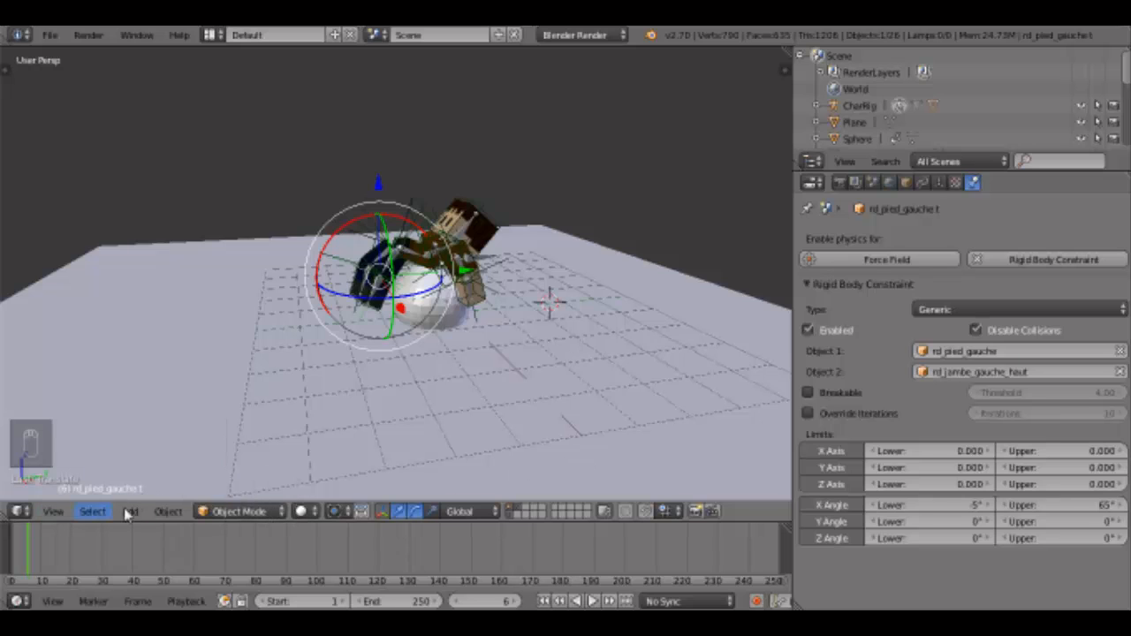
- Select the ground plane and switch the viewport shading to Rendered
{"action": "right_click", "coordinate": [355, 386]}
{"action": "left_click", "coordinate": [275, 513]}
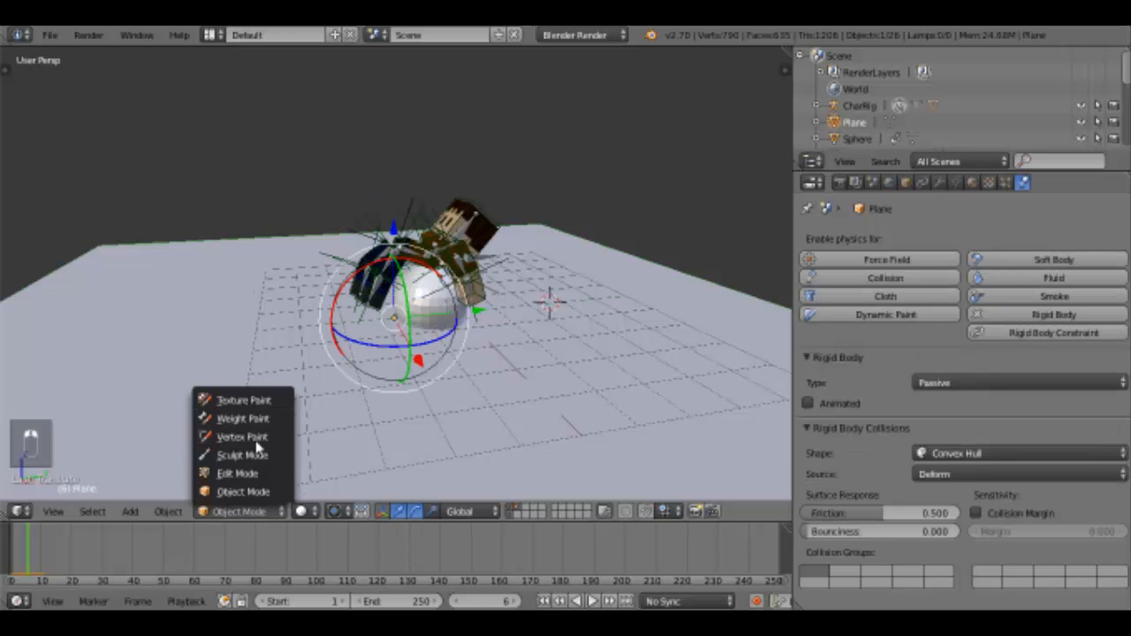
{"action": "left_click", "coordinate": [301, 512]}
{"action": "left_click", "coordinate": [349, 426]}
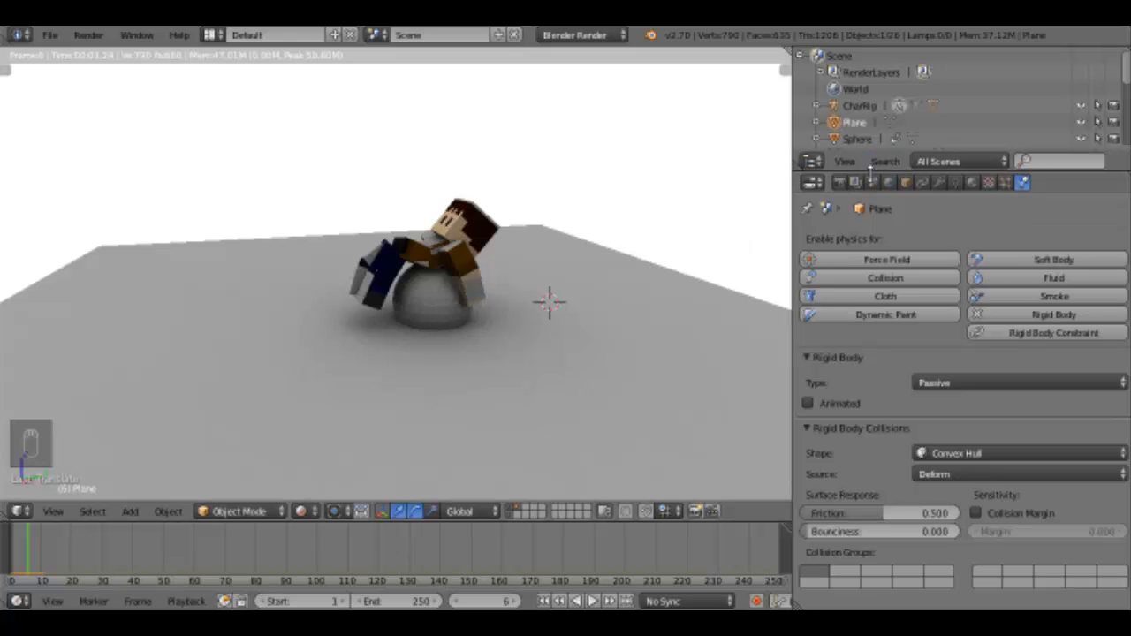
- Enlarge the outliner and exclude all the rd_ body-part boxes from rendering, from rd_bras_droit_bas to rd_ventre
{"action": "left_click_drag", "start_coordinate": [871, 151], "coordinate": [871, 393]}
{"action": "left_click", "coordinate": [918, 309]}
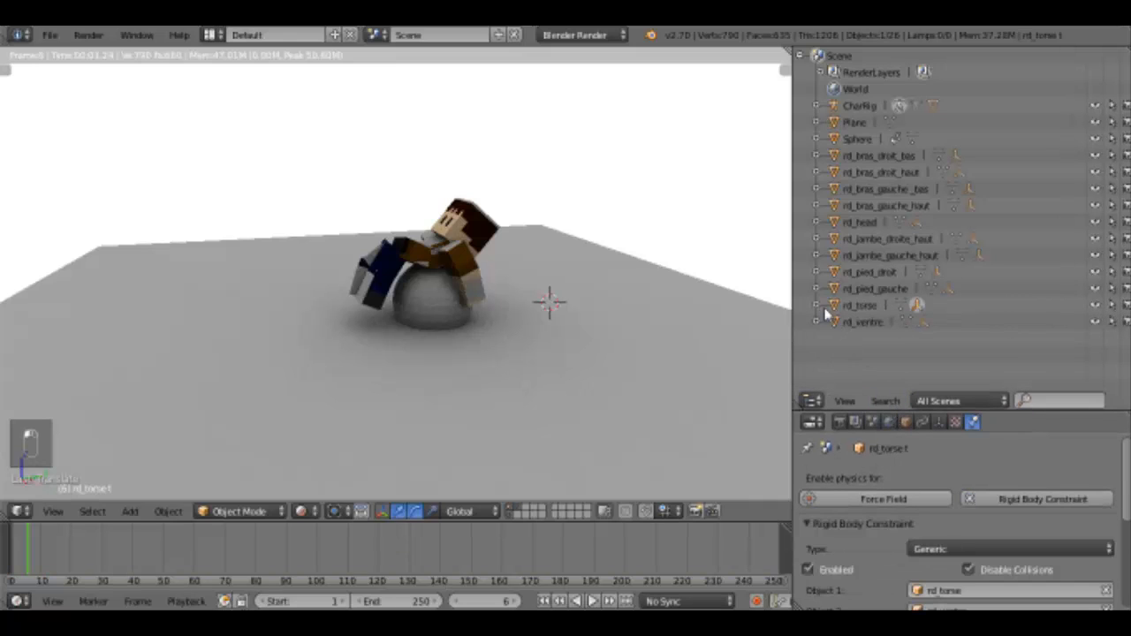
{"action": "left_click", "coordinate": [813, 306]}
{"action": "left_click", "coordinate": [812, 308]}
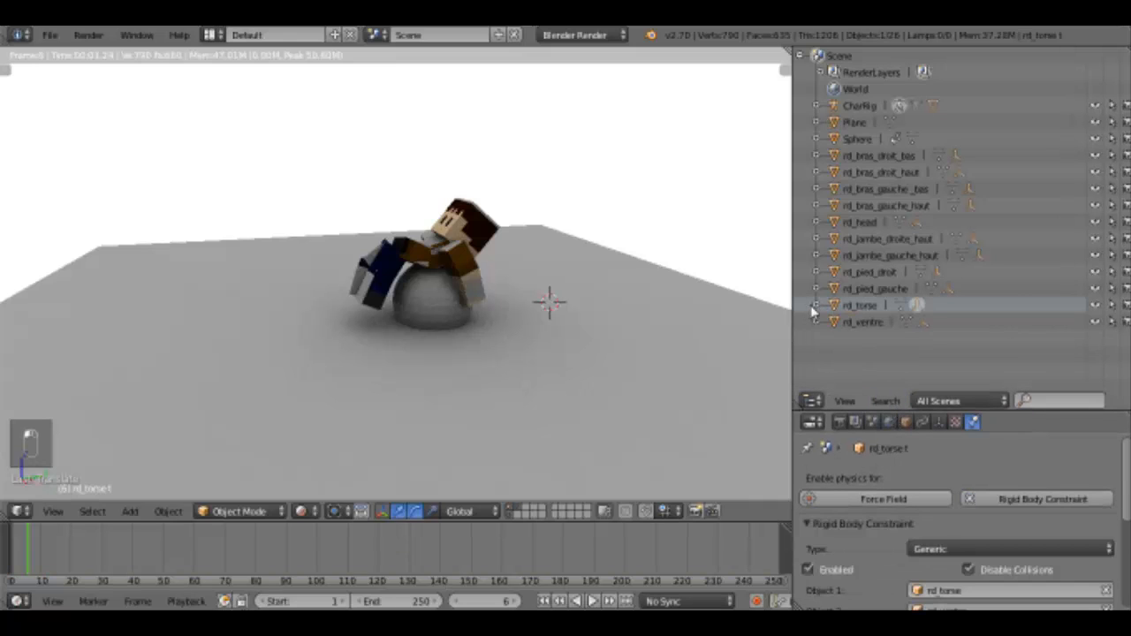
{"action": "left_click", "coordinate": [819, 307]}
{"action": "left_click", "coordinate": [817, 356]}
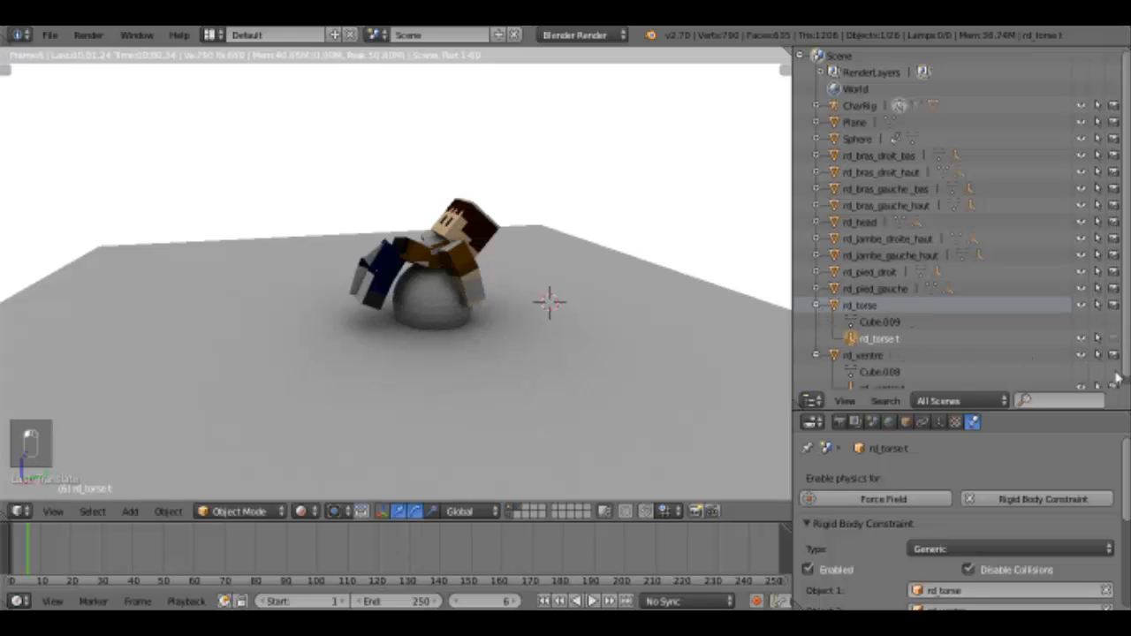
{"action": "scroll", "coordinate": [1126, 364], "scroll_direction": "down", "scroll_amount": 1}
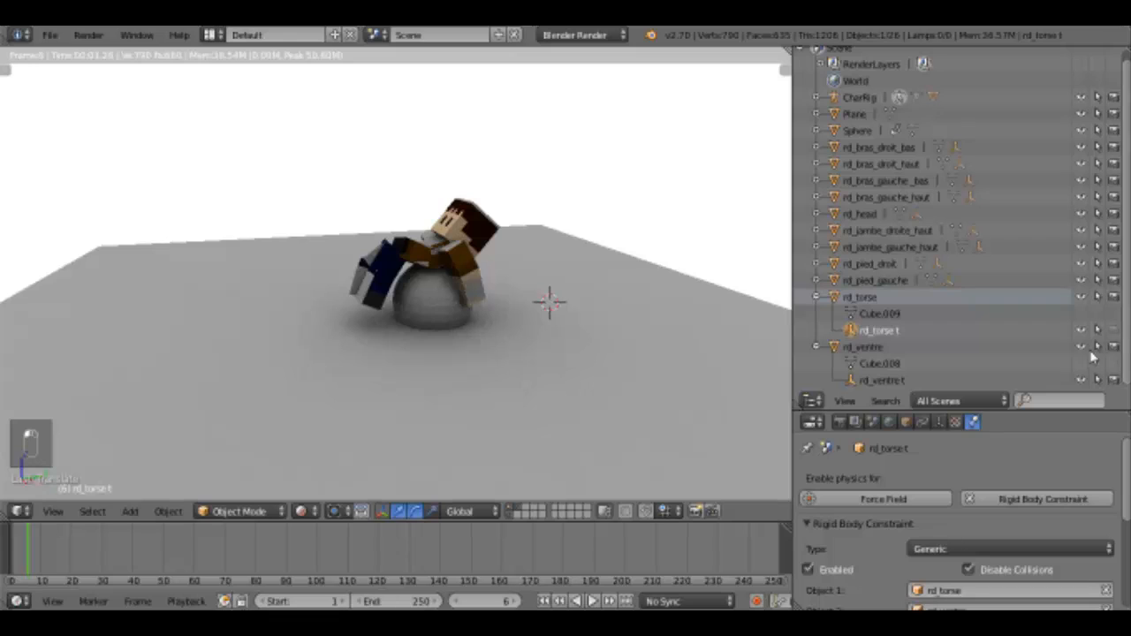
{"action": "left_click", "coordinate": [815, 298]}
{"action": "left_click", "coordinate": [817, 322]}
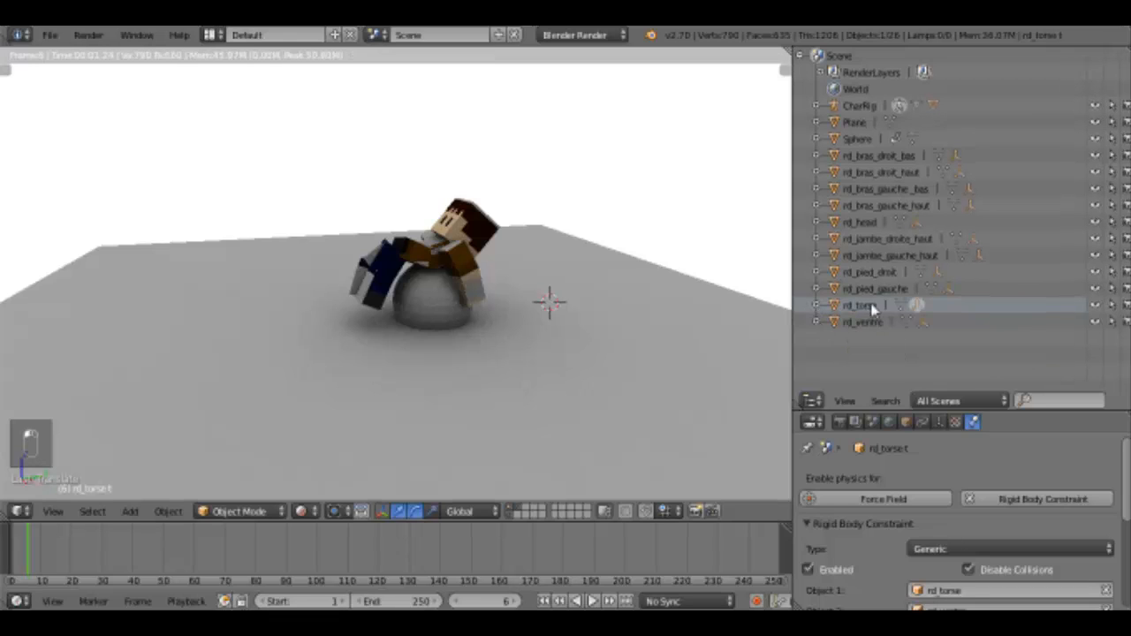
{"action": "left_click", "coordinate": [858, 305]}
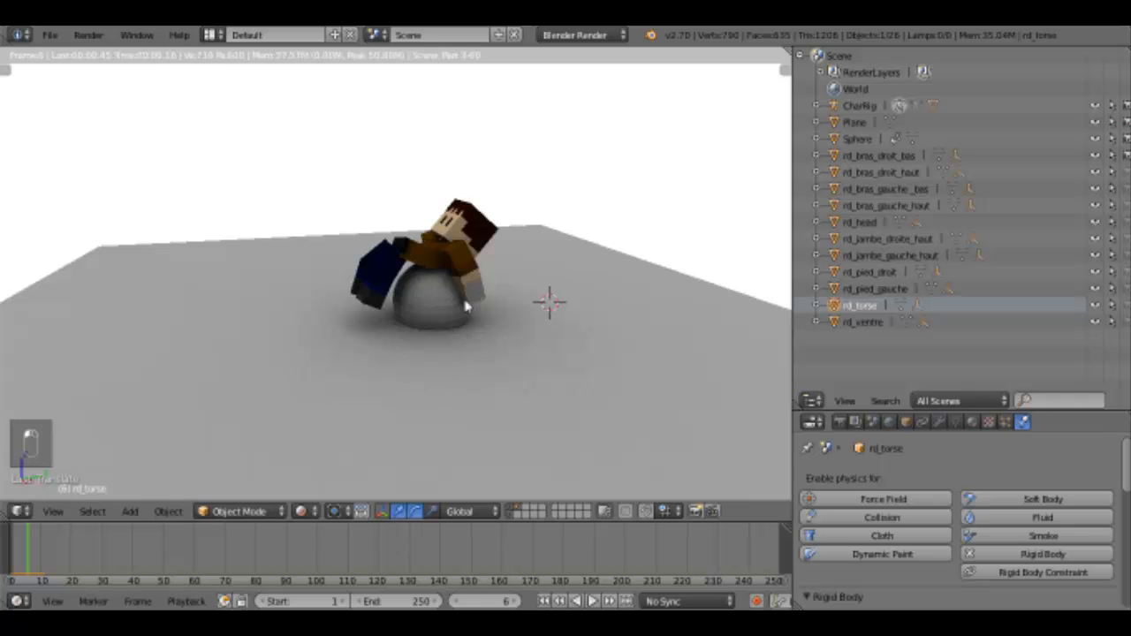
{"action": "middle_click_drag", "start_coordinate": [425, 281], "coordinate": [382, 239]}
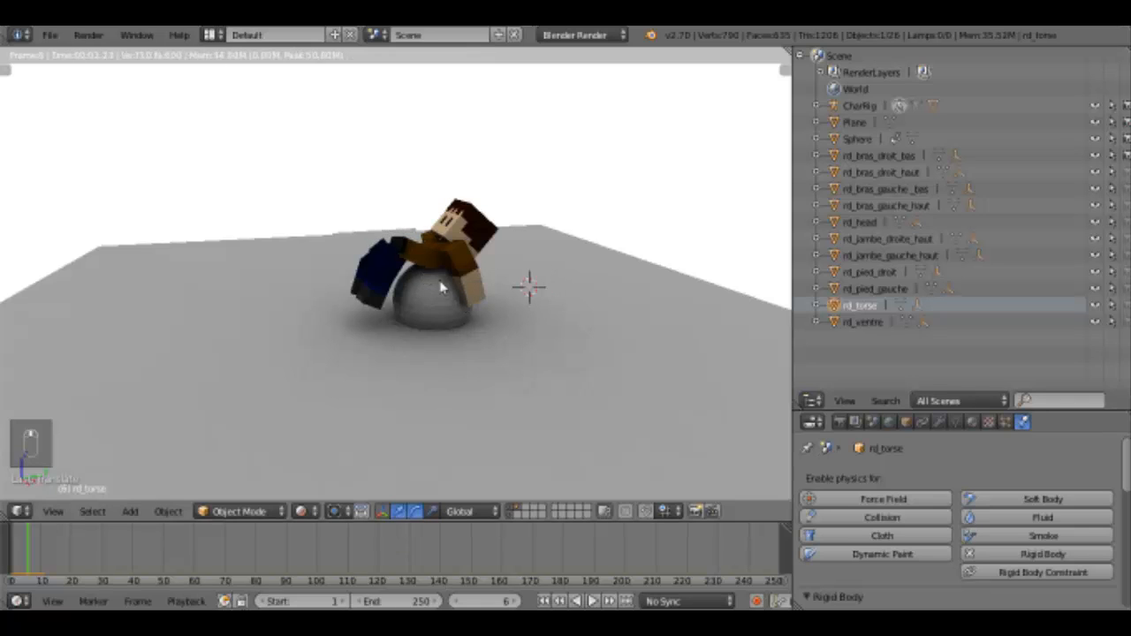
- Save the ragdoll scene under its existing file name
{"action": "left_click", "coordinate": [46, 35]}
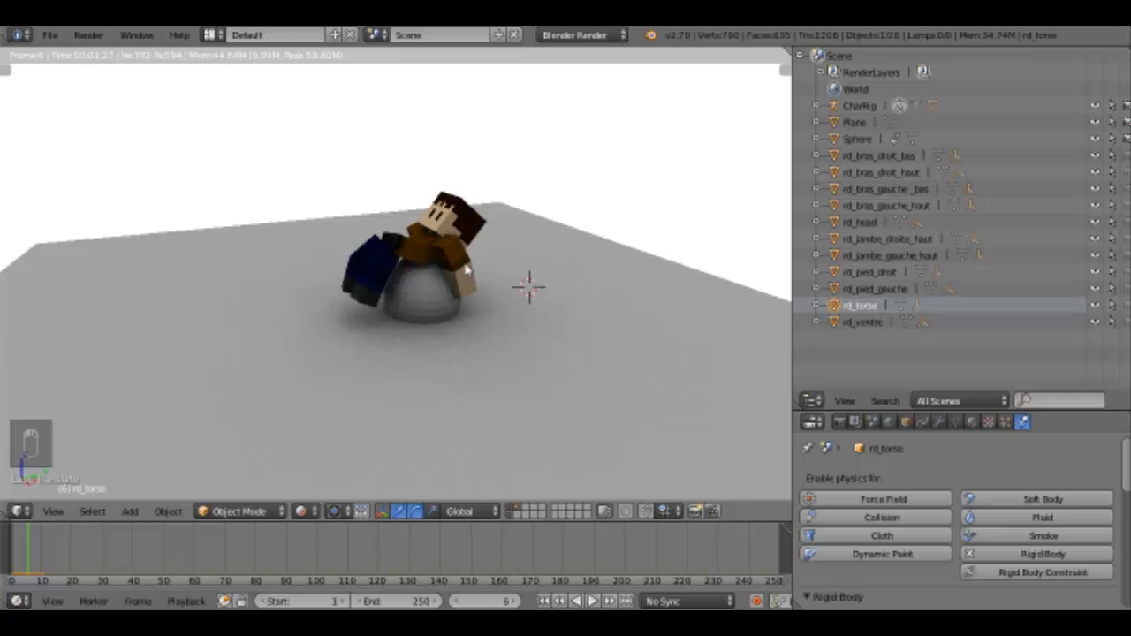
{"action": "left_click", "coordinate": [50, 35]}
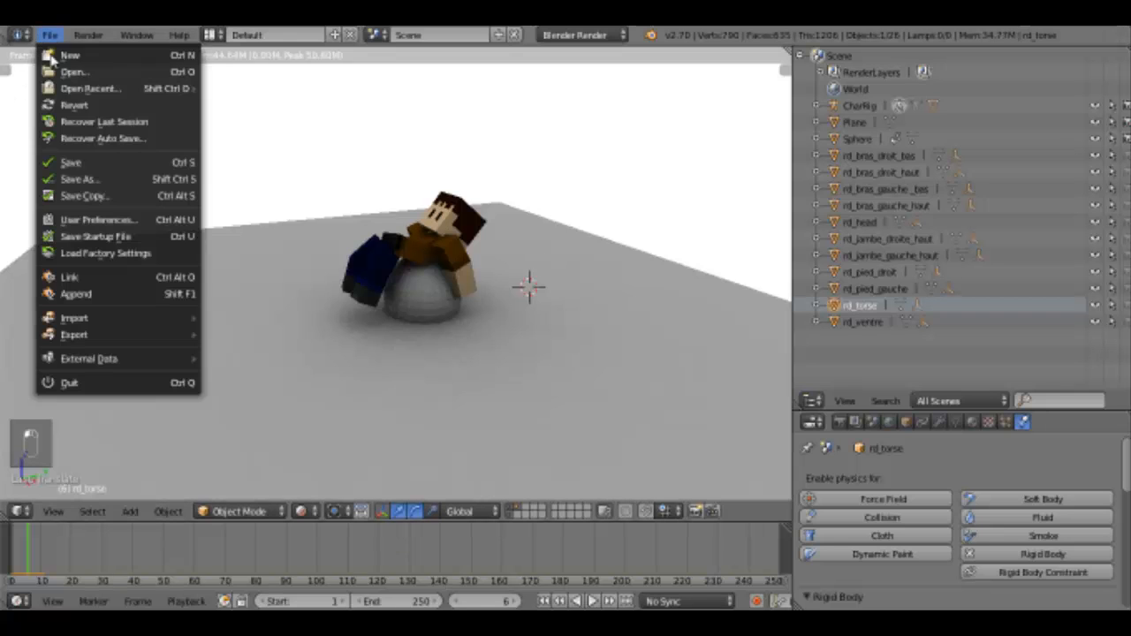
{"action": "left_click", "coordinate": [82, 164]}
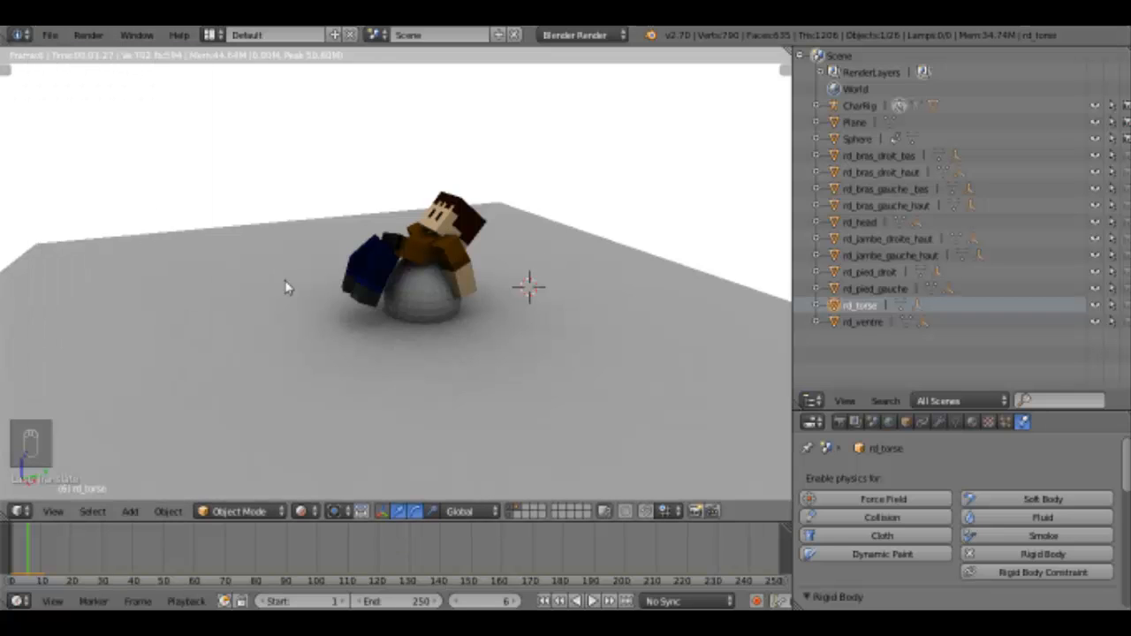